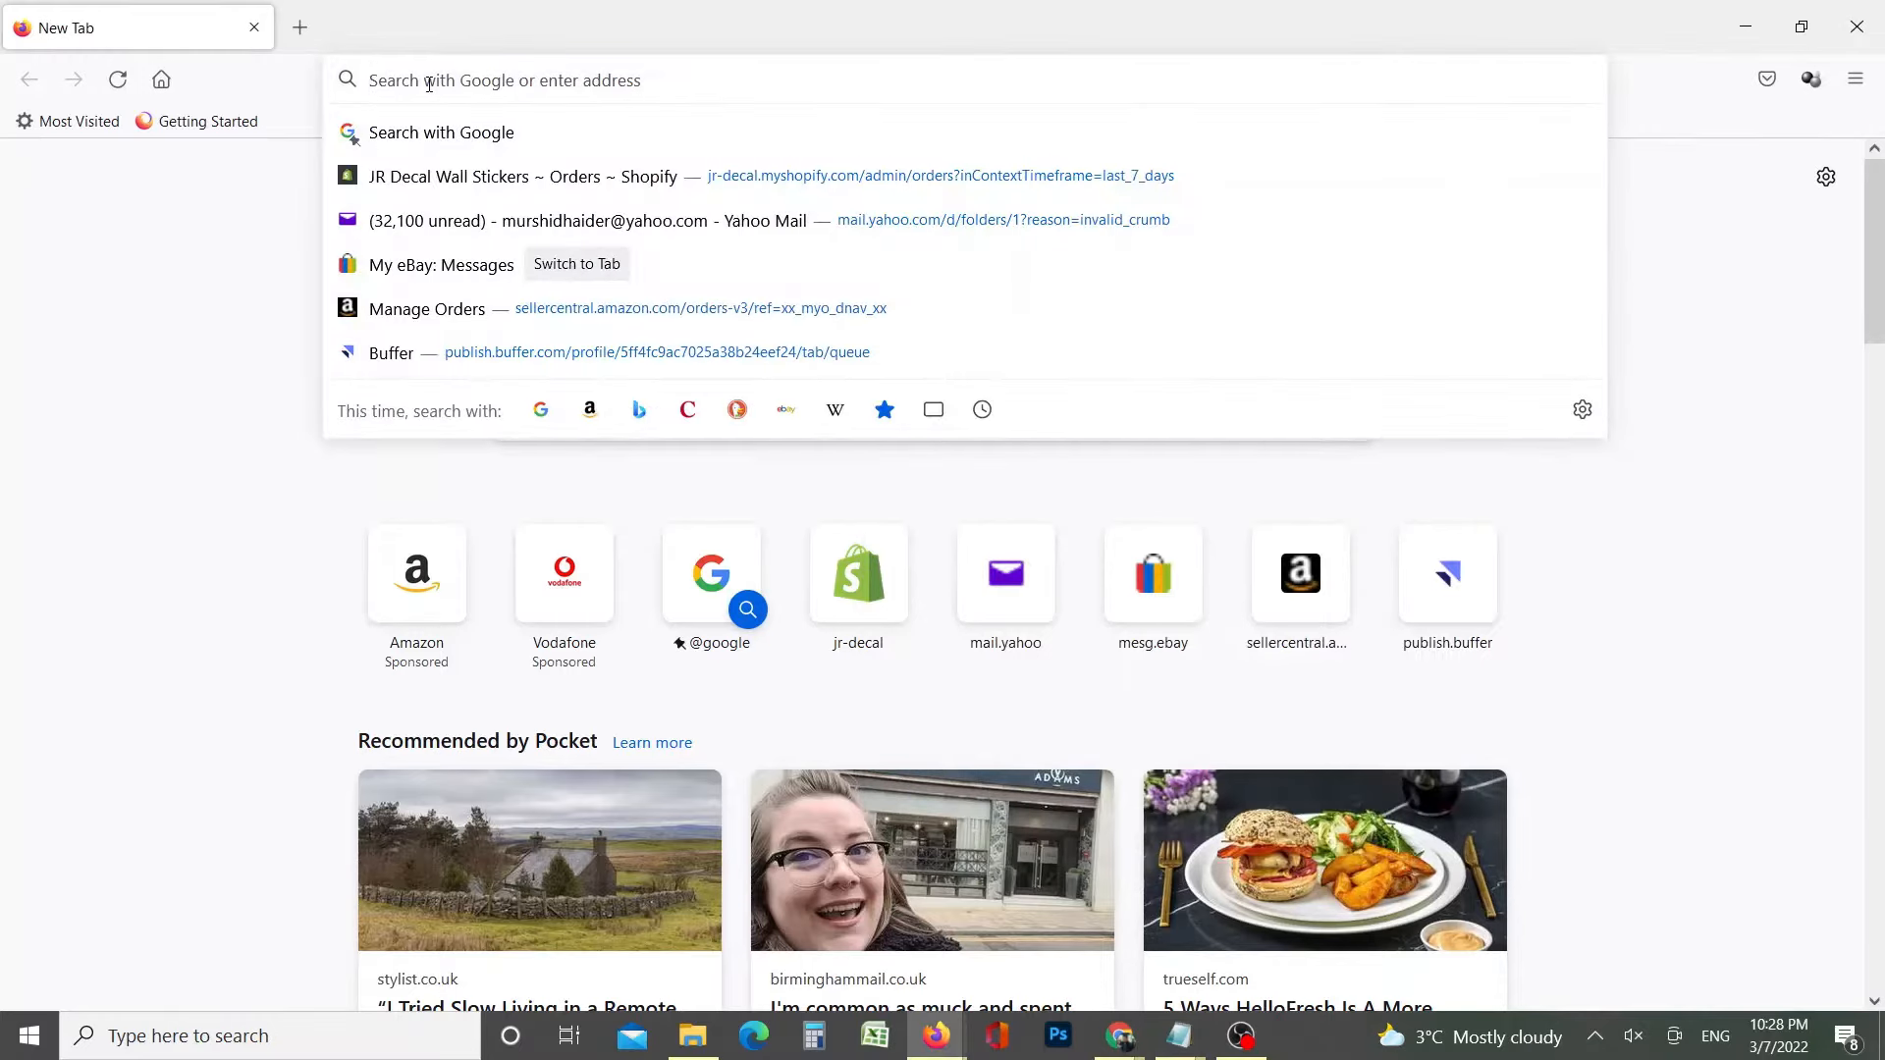
{"action": "type", "text": "www.wrod"}
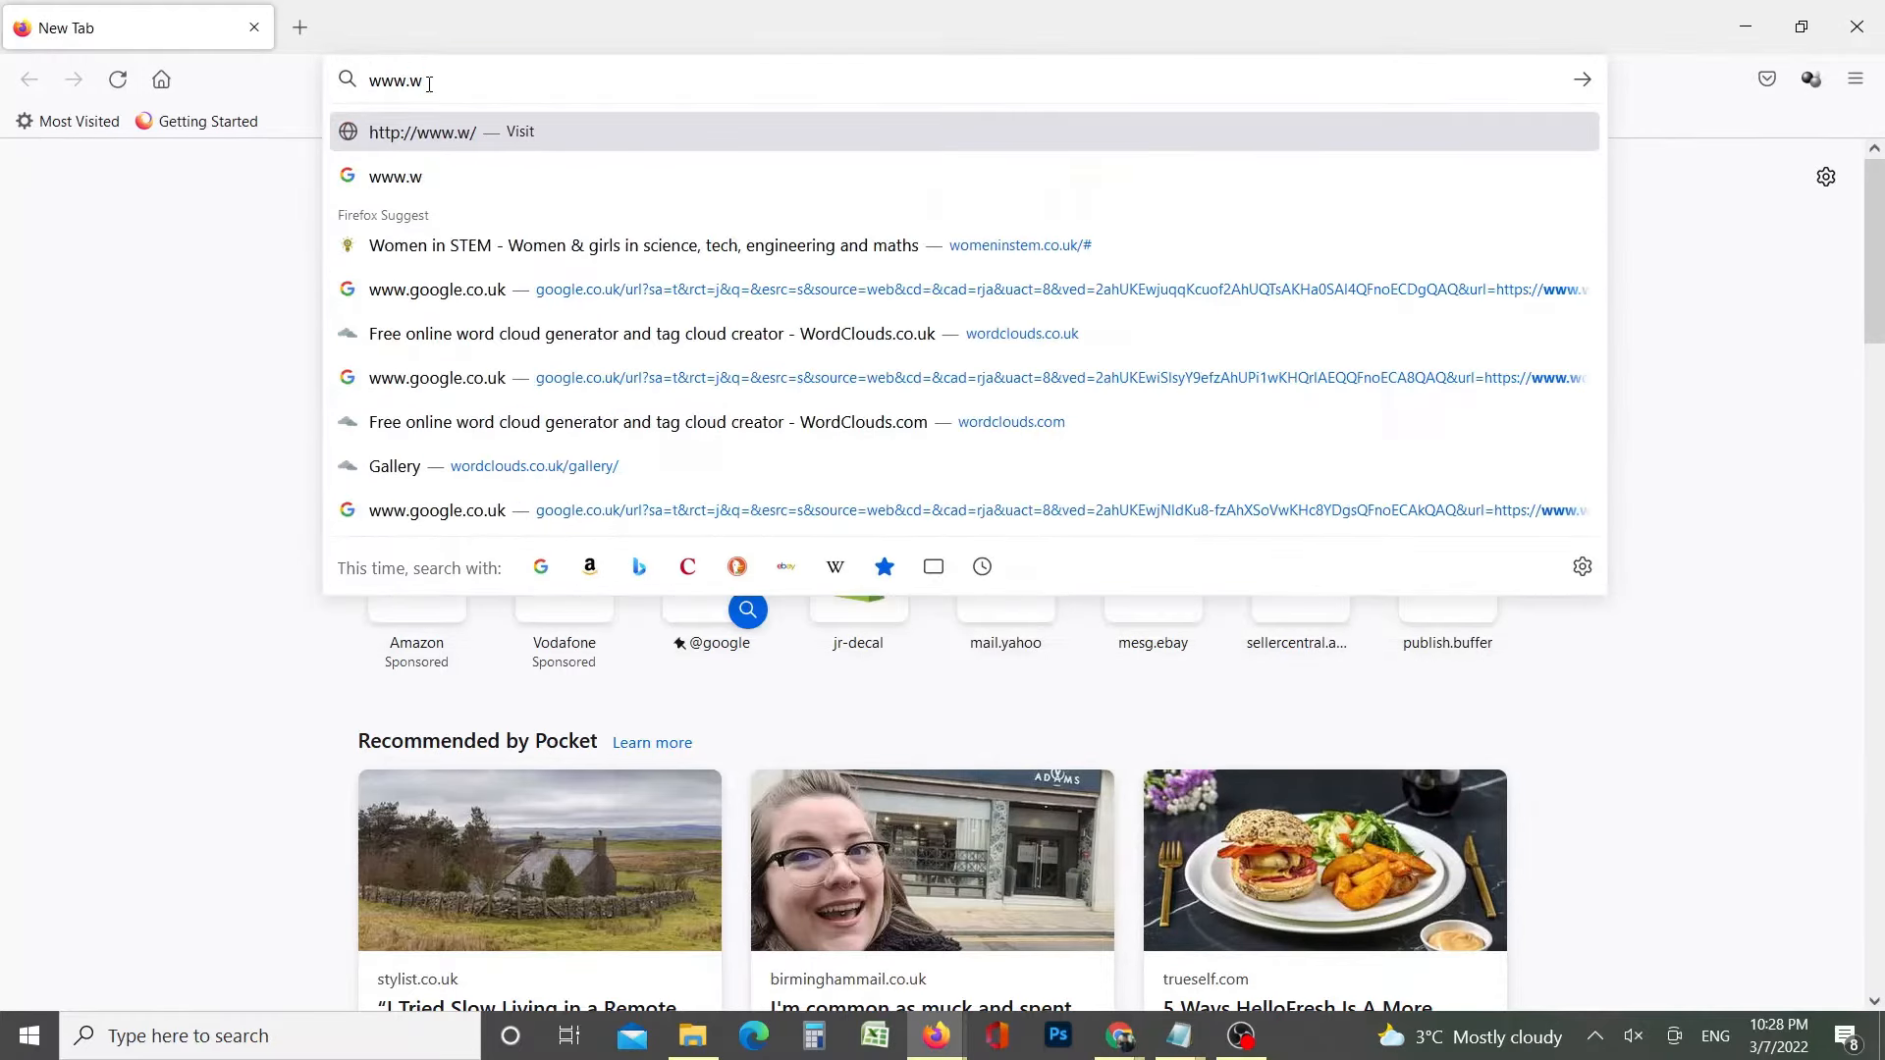
{"action": "key", "text": "BackSpace"}
{"action": "key", "text": "BackSpace"}
{"action": "key", "text": "BackSpace"}
{"action": "key", "text": "BackSpace"}
{"action": "key", "text": "BackSpace"}
{"action": "key", "text": "BackSpace"}
{"action": "key", "text": "BackSpace"}
{"action": "key", "text": "BackSpace"}
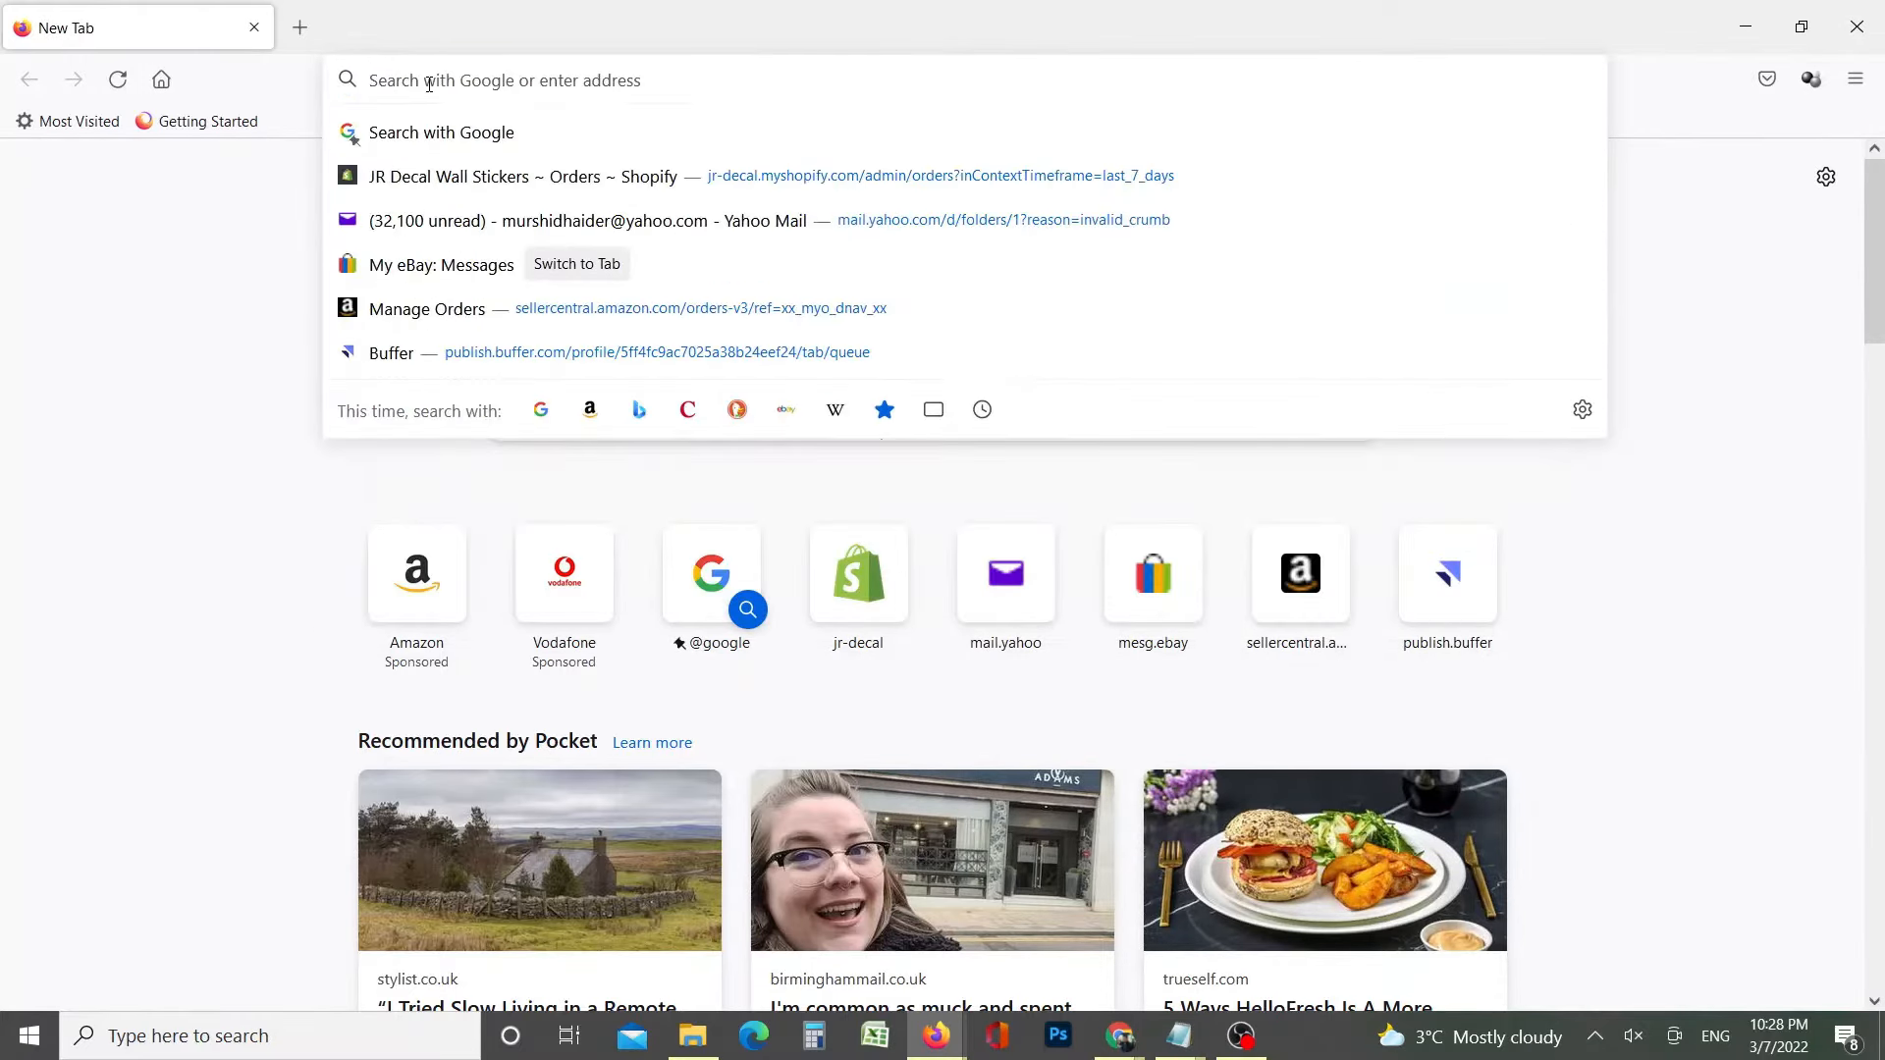
{"action": "type", "text": "www.wordart.com"}
{"action": "key", "text": "Return"}
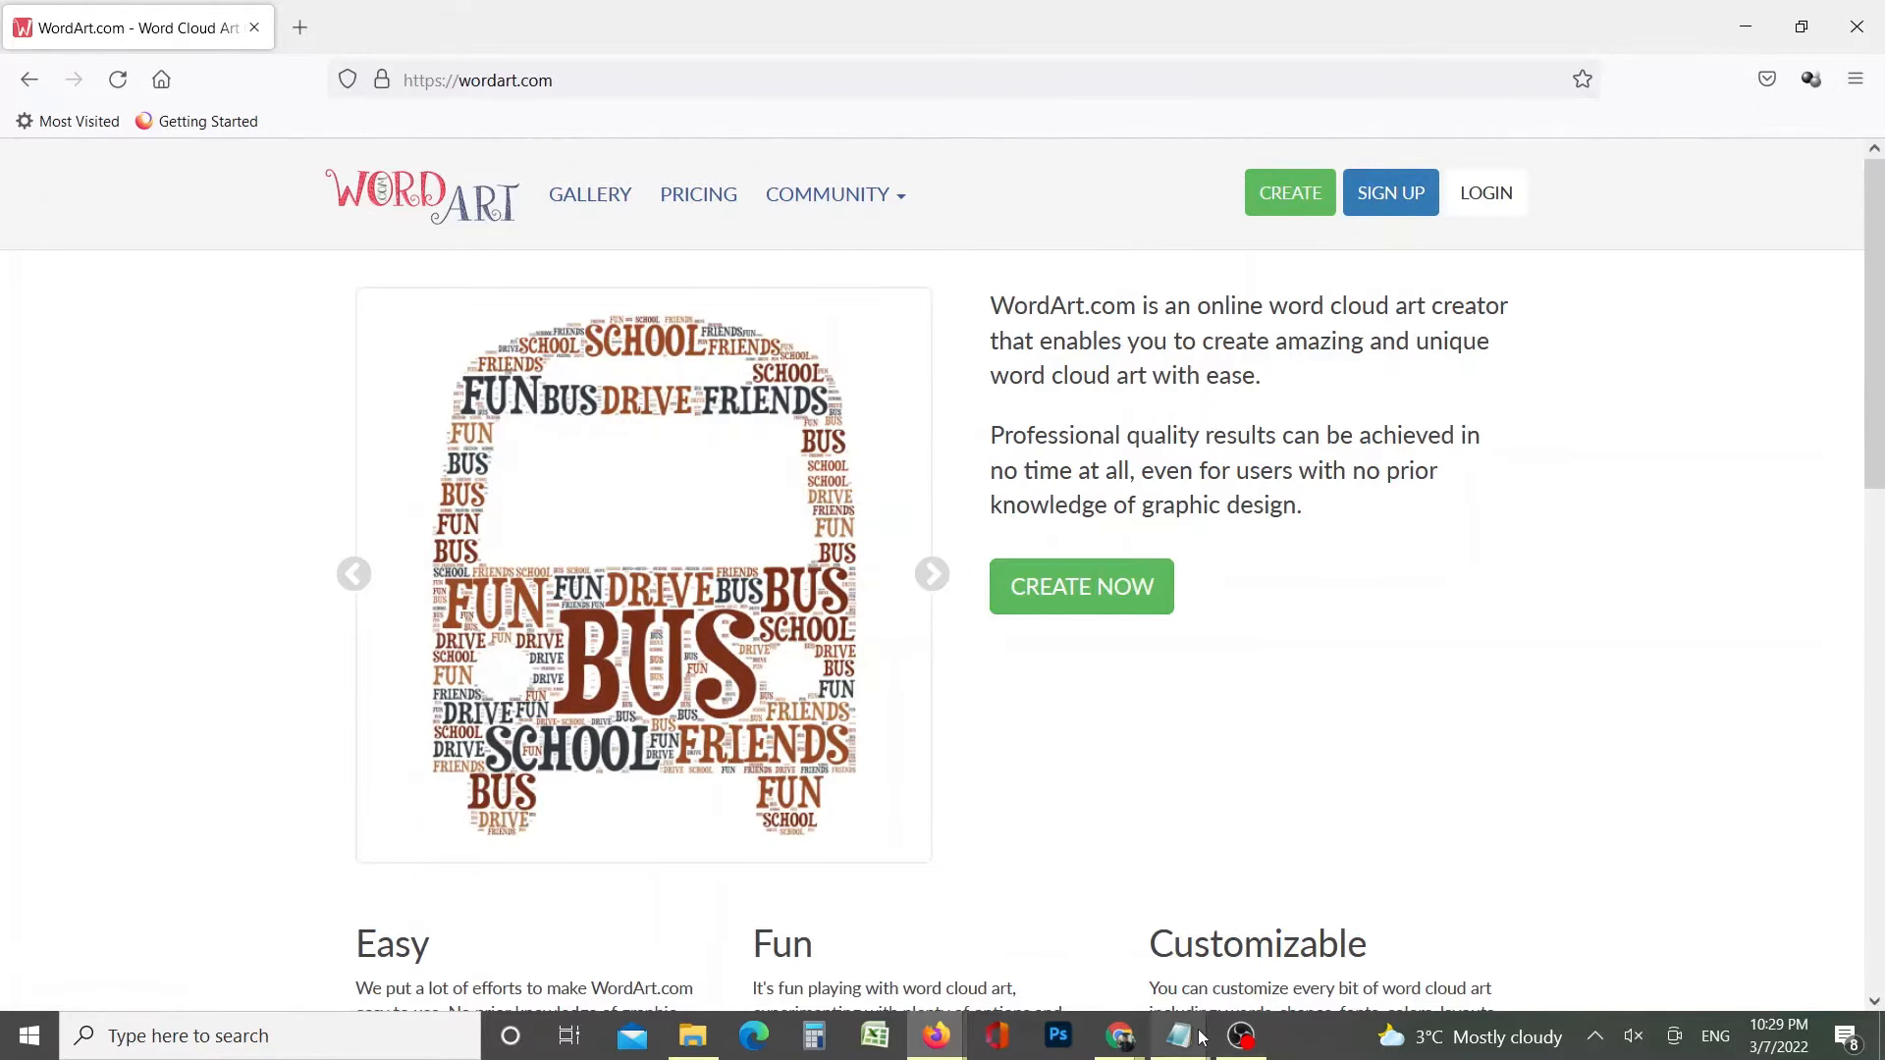
Switch to the large-text Notepad note and replace its contents with "You can Sign up for free", moving the window slightly lower
{"action": "mouse_move", "coordinate": [1202, 1037]}
{"action": "left_click", "coordinate": [1233, 950]}
{"action": "key", "text": "ctrl+a"}
{"action": "type", "text": "Y"}
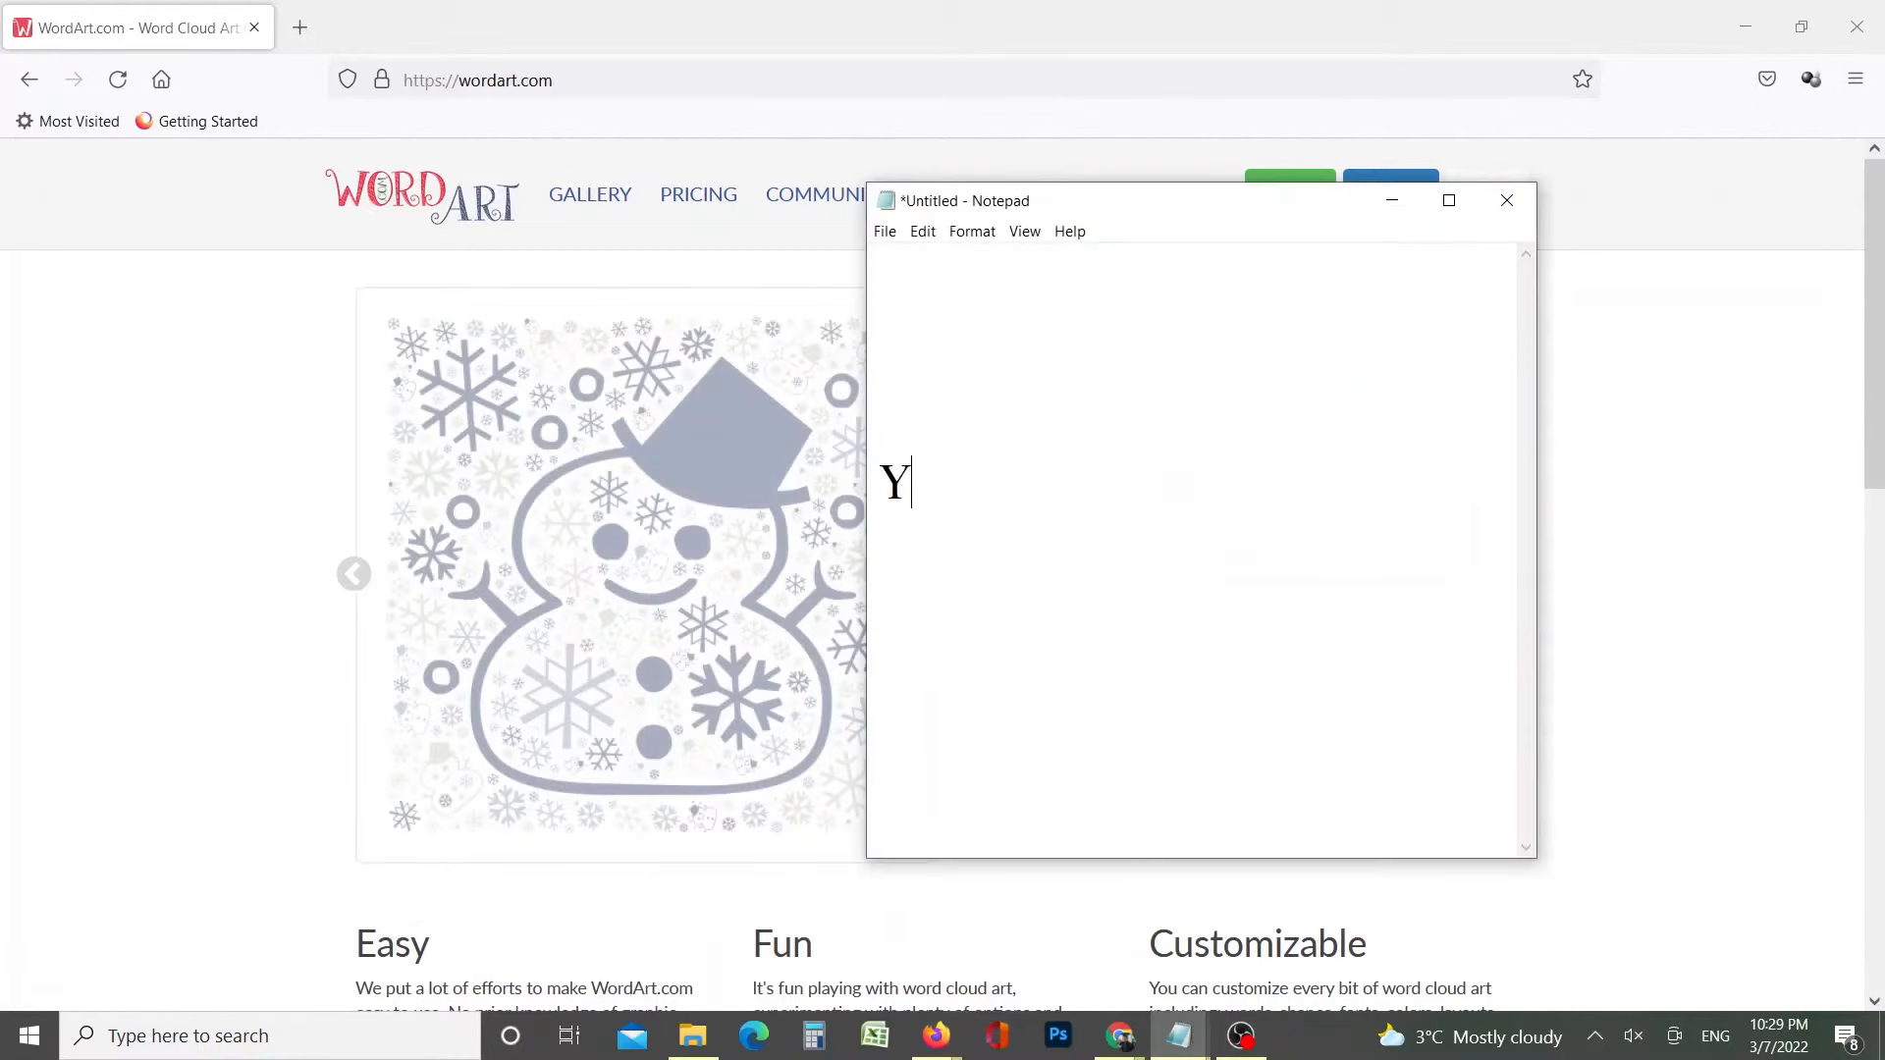
{"action": "type", "text": "ou can Sin"}
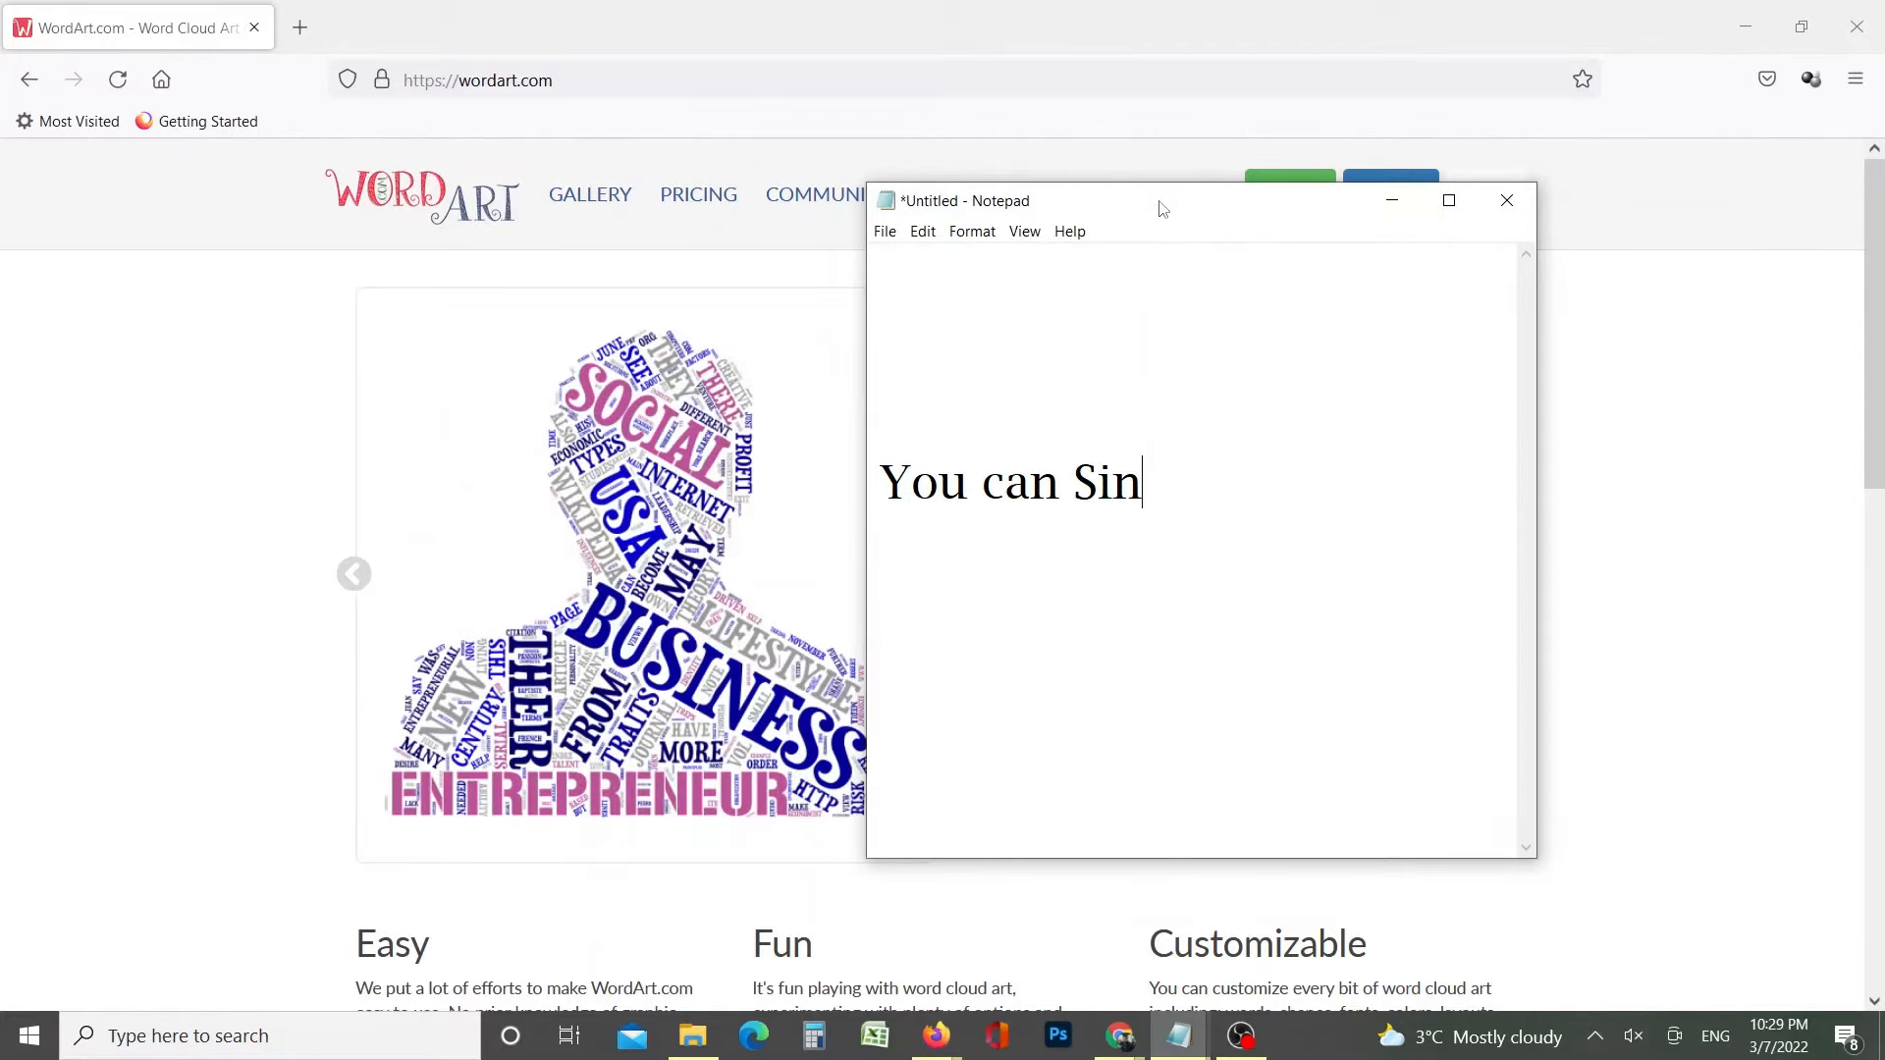
{"action": "left_click_drag", "start_coordinate": [1158, 200], "coordinate": [1168, 304]}
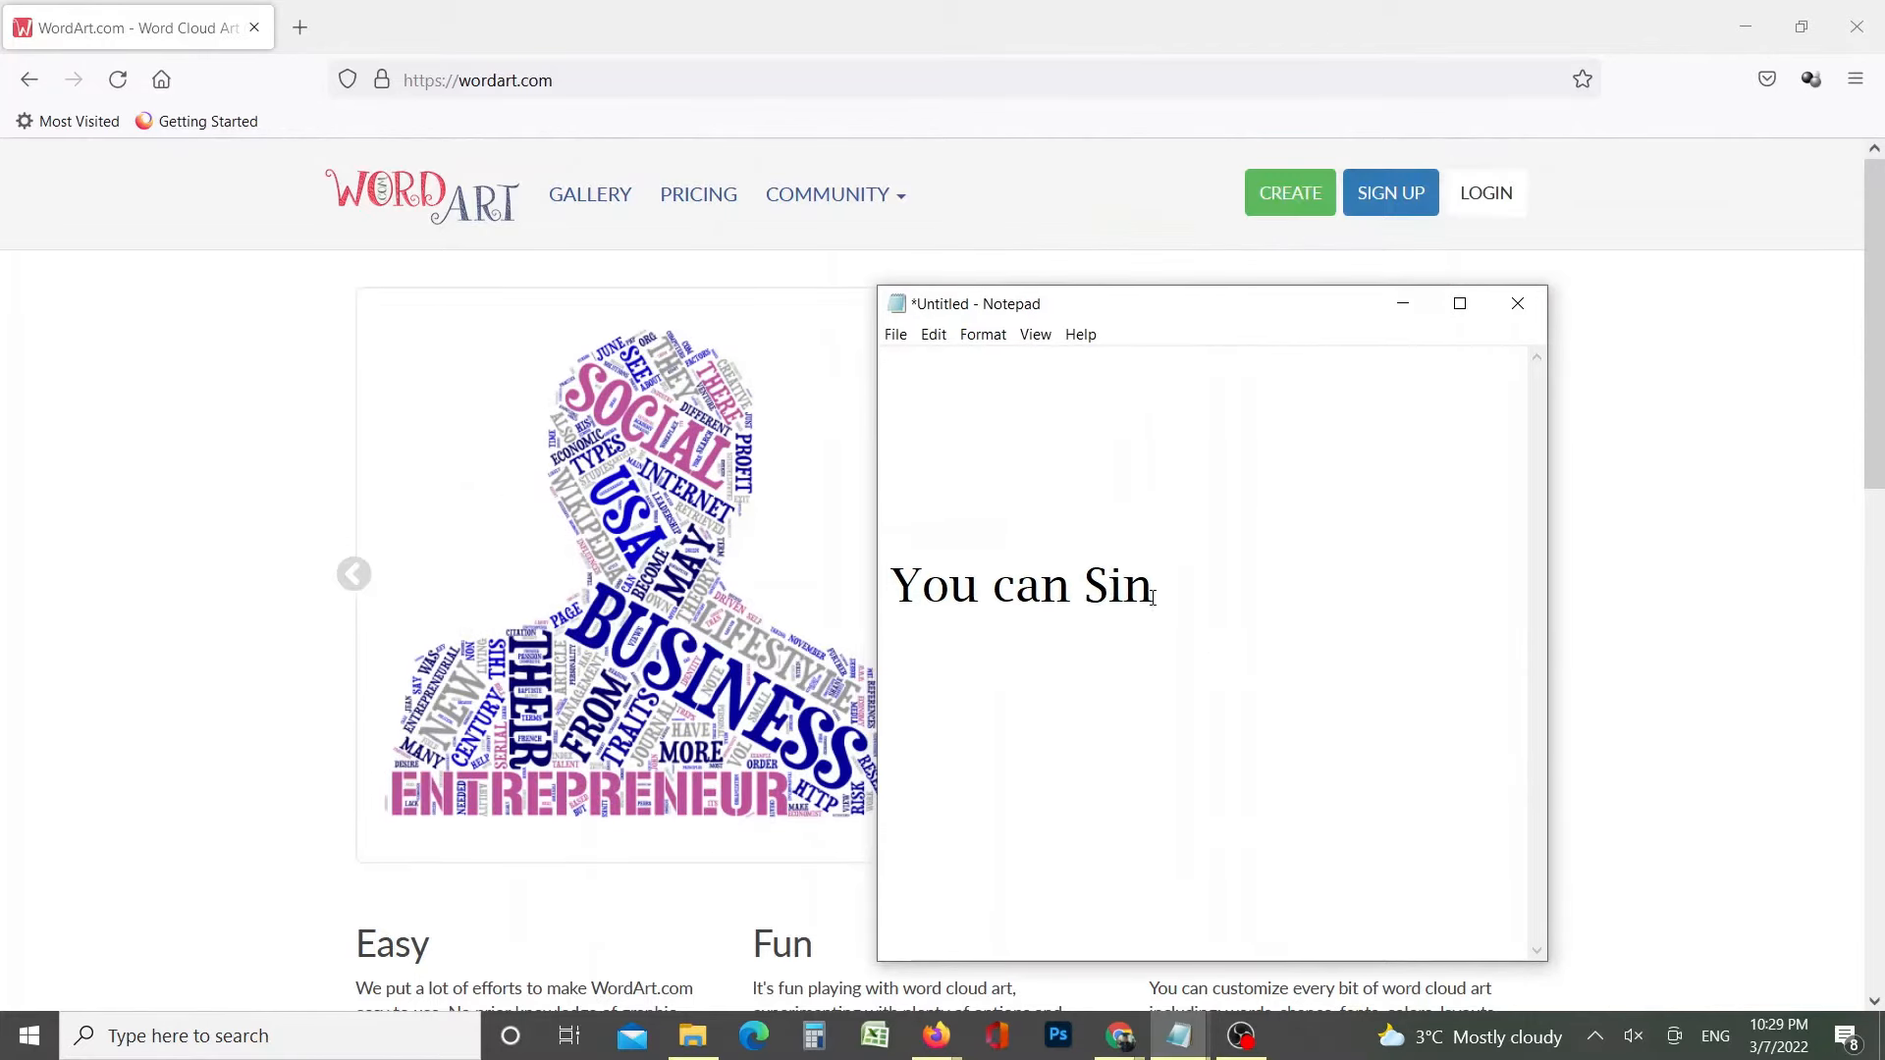
{"action": "type", "text": "gup"}
{"action": "key", "text": "BackSpace"}
{"action": "key", "text": "BackSpace"}
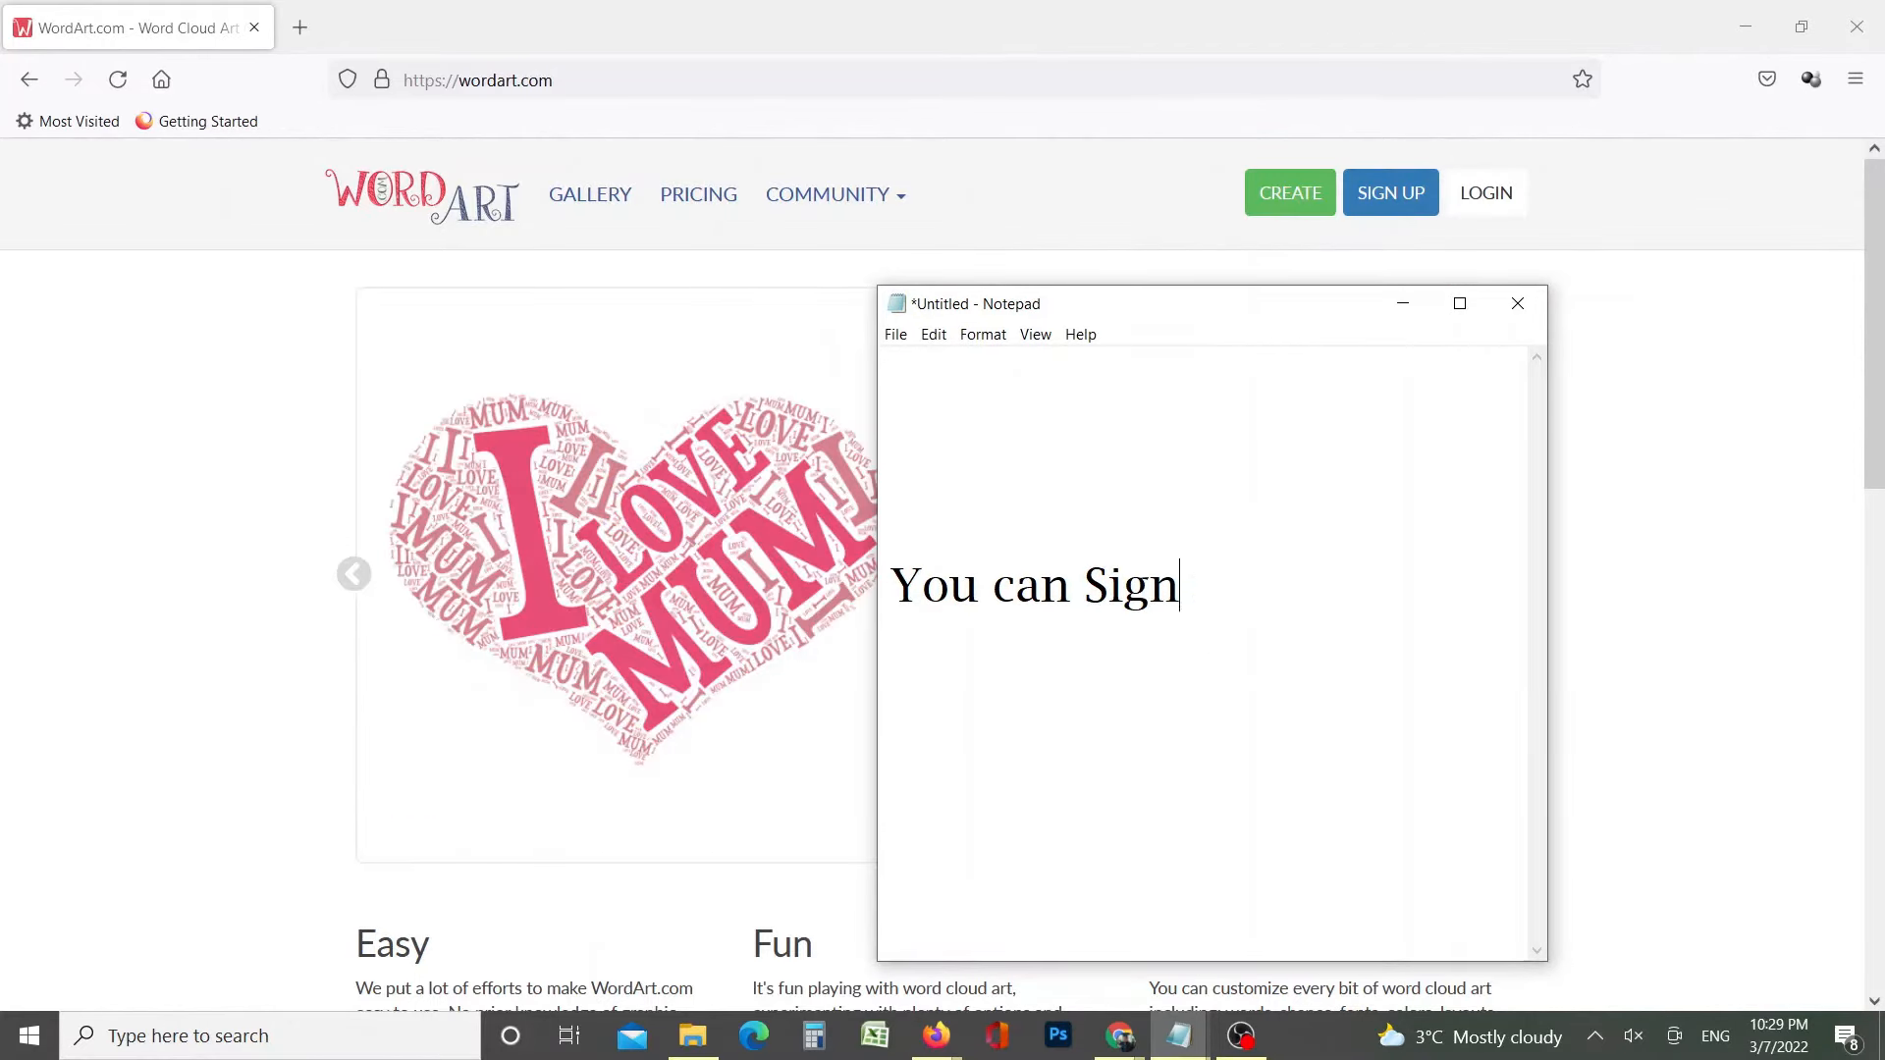
{"action": "type", "text": "up for free or"}
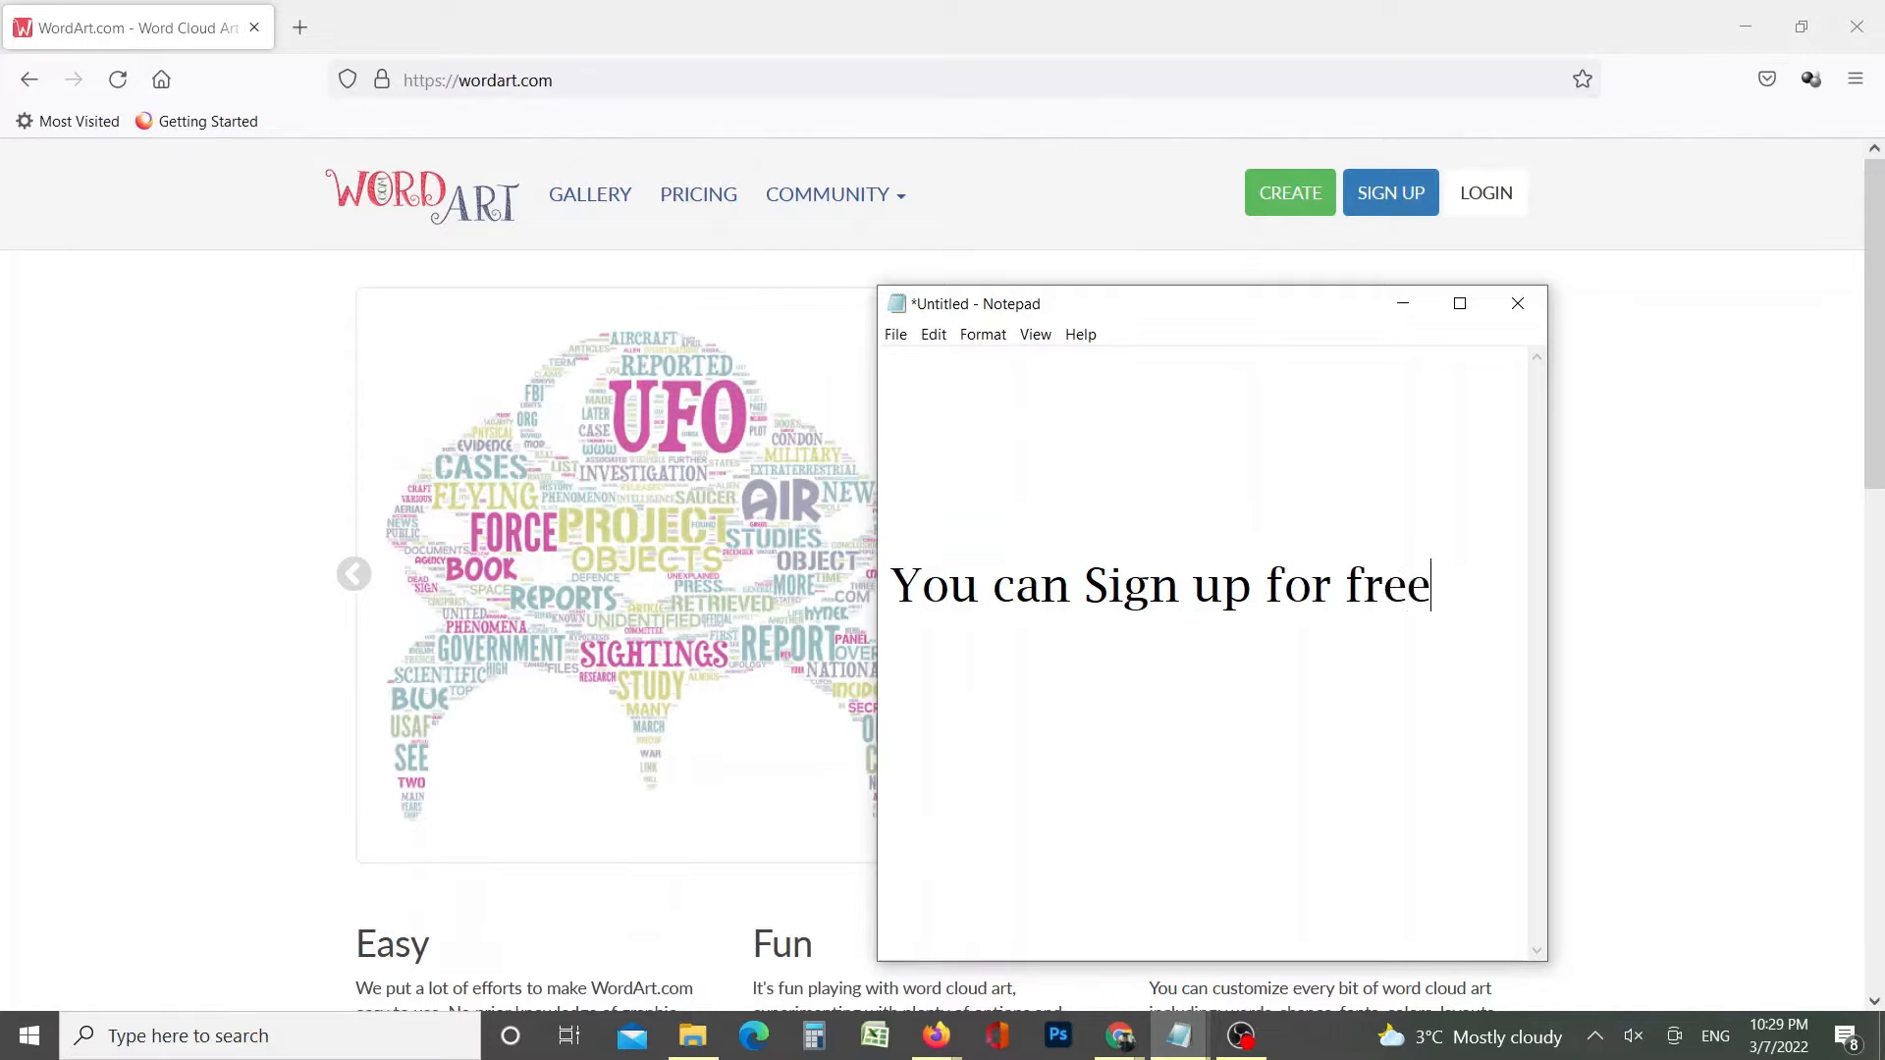
Add a second line "or create and download" to the note and minimize Notepad
{"action": "key", "text": "Return"}
{"action": "type", "text": "or cr"}
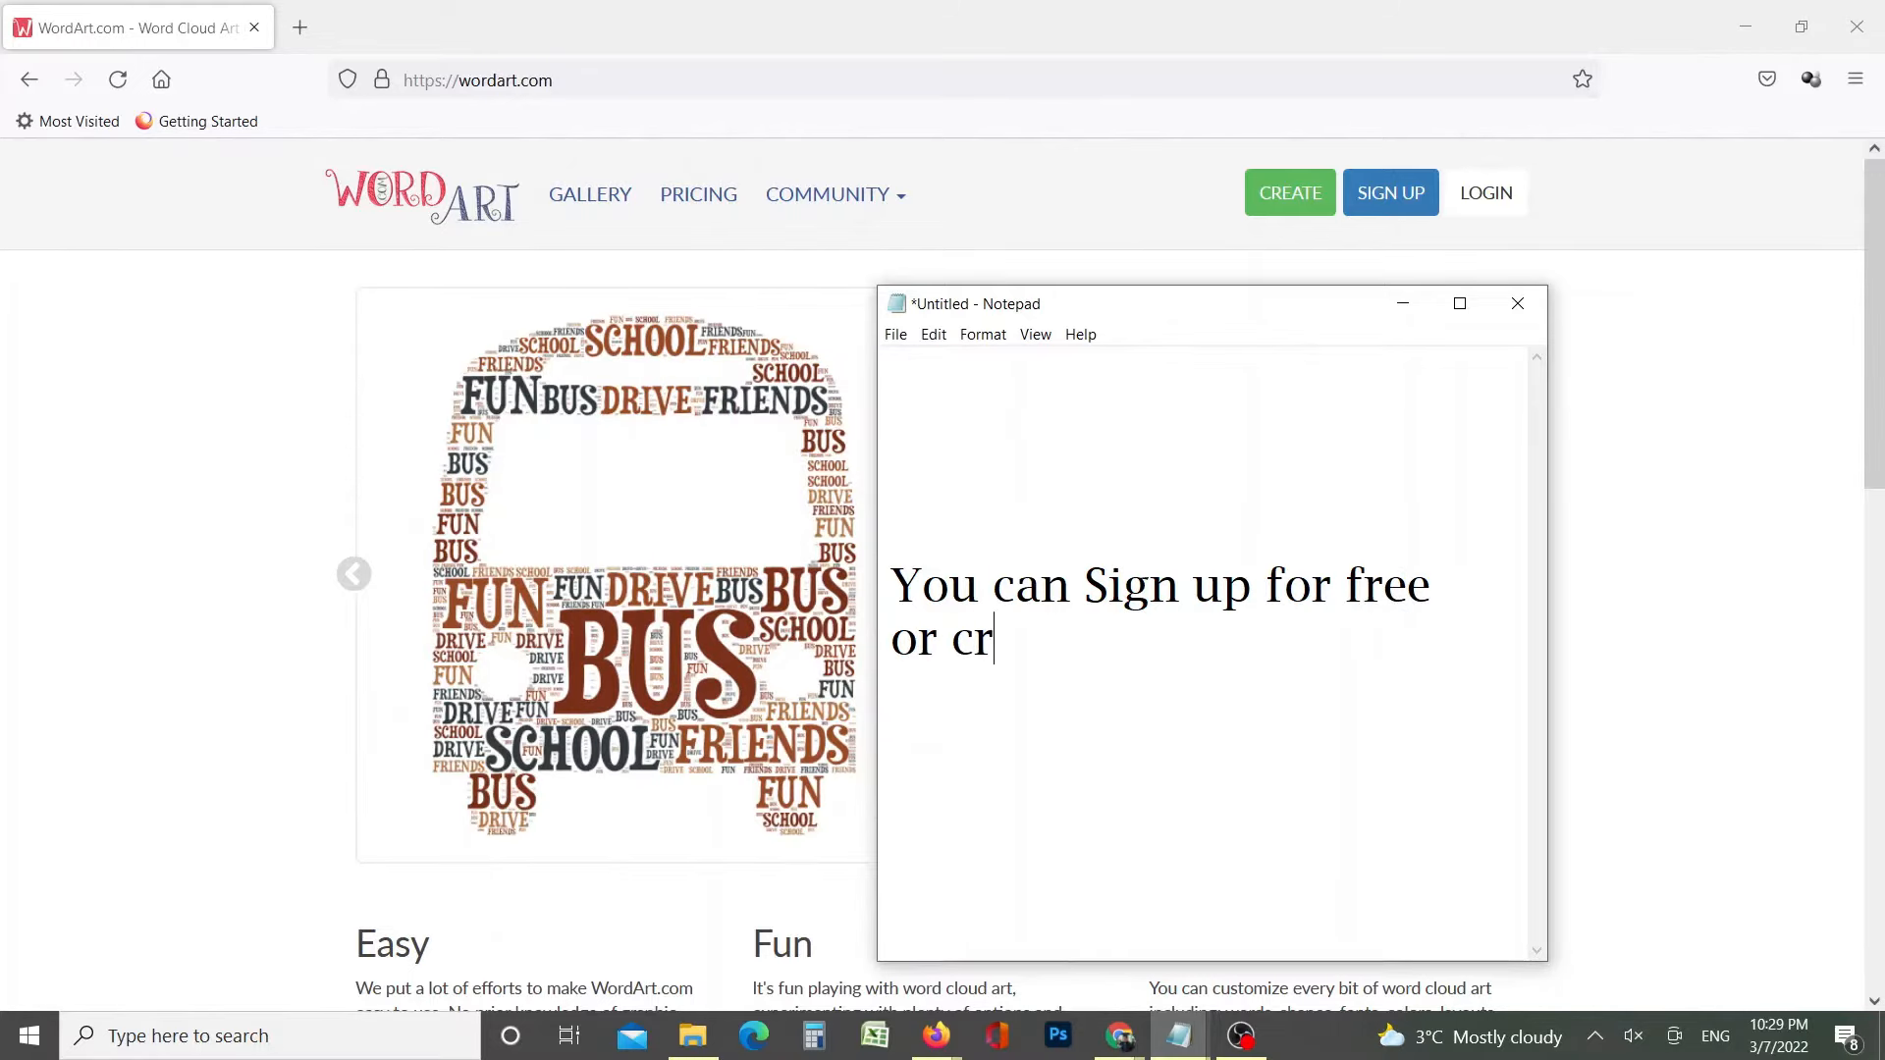
{"action": "type", "text": "eate and do"}
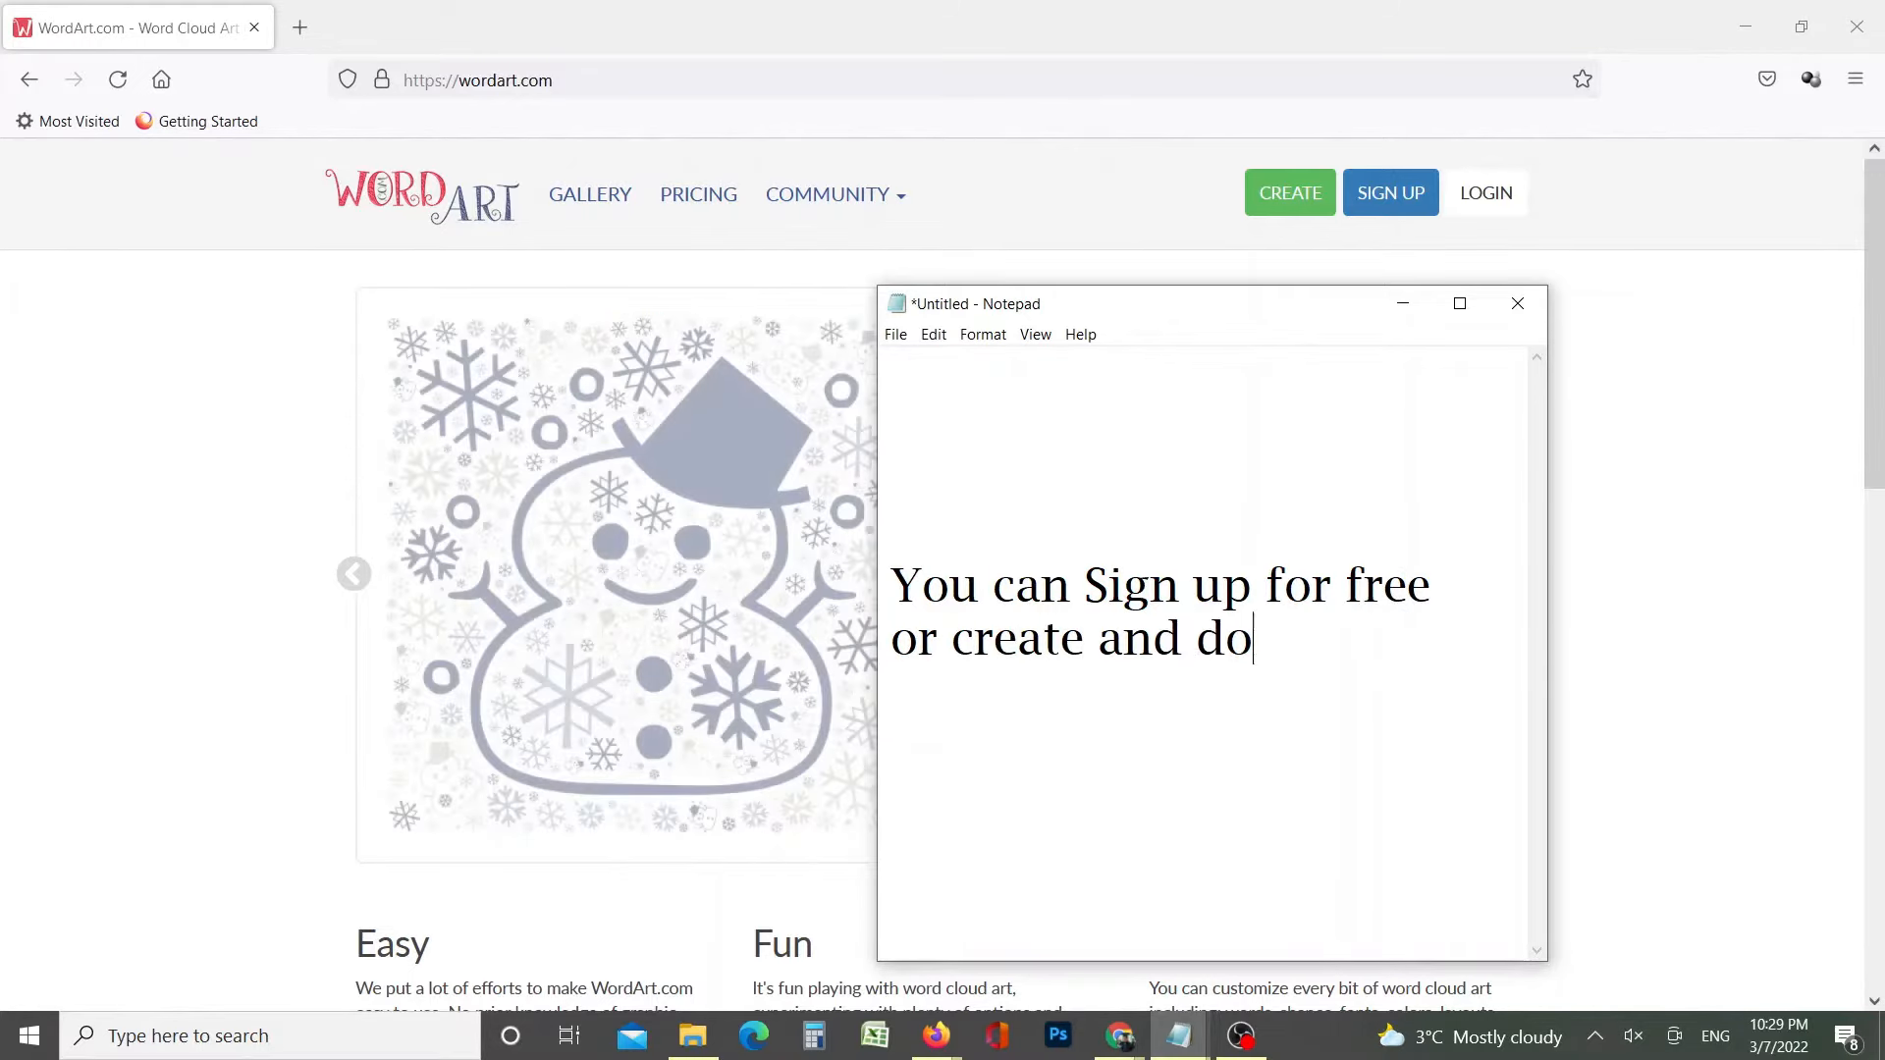
{"action": "type", "text": "wnload"}
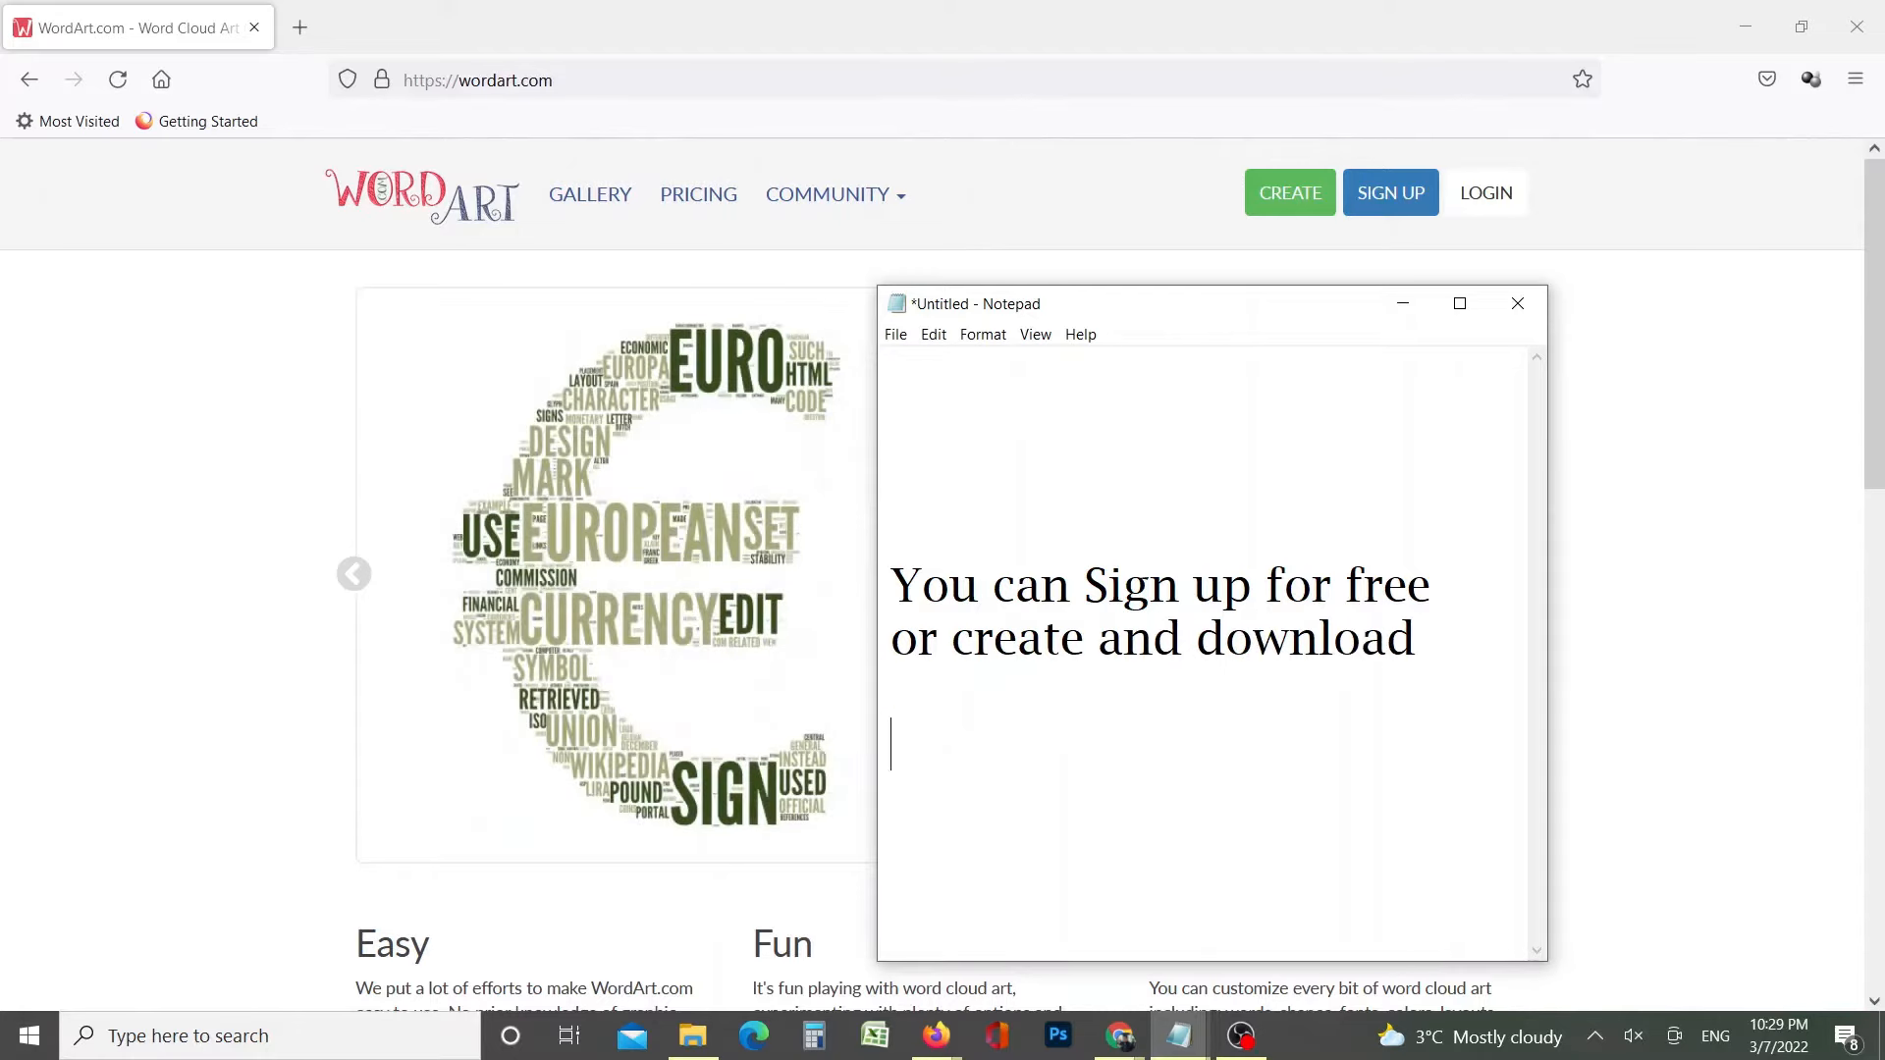
{"action": "left_click", "coordinate": [1403, 304]}
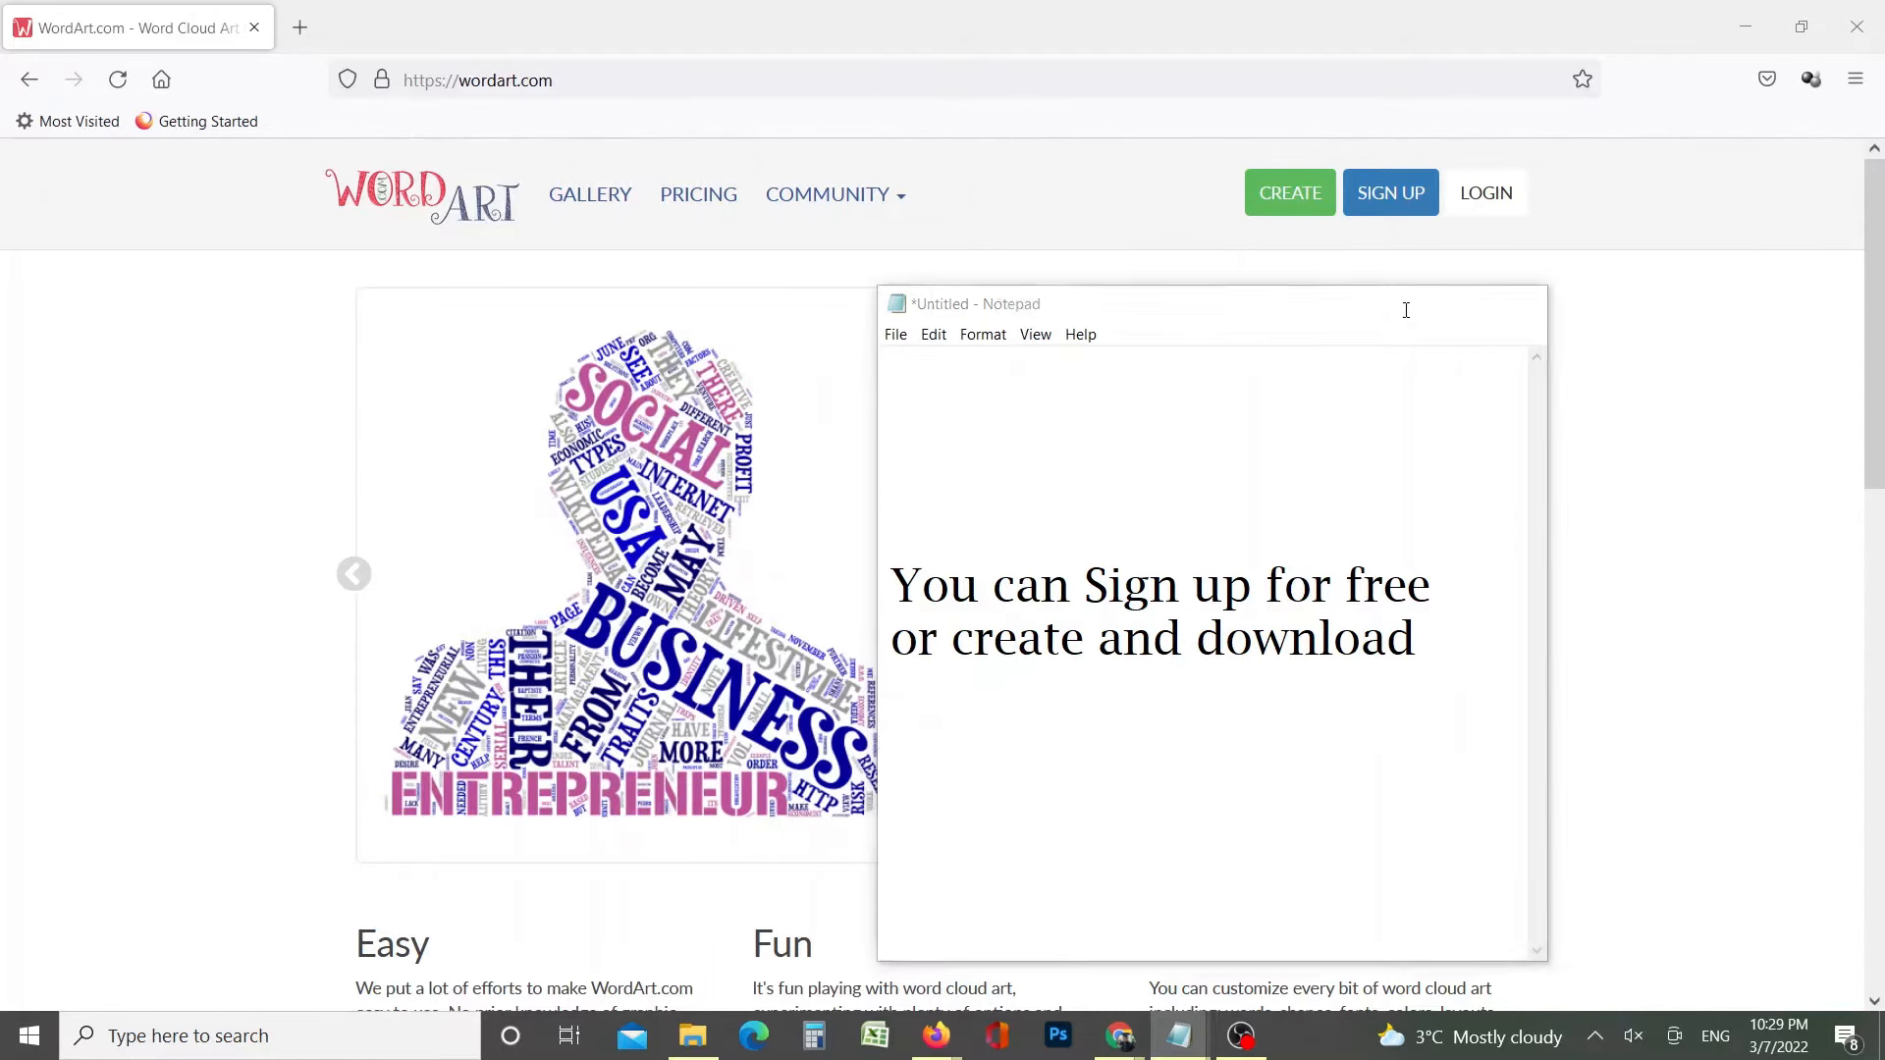
Reopen the large-text Notepad note and replace its contents with "We will create now"
{"action": "mouse_move", "coordinate": [1179, 1035]}
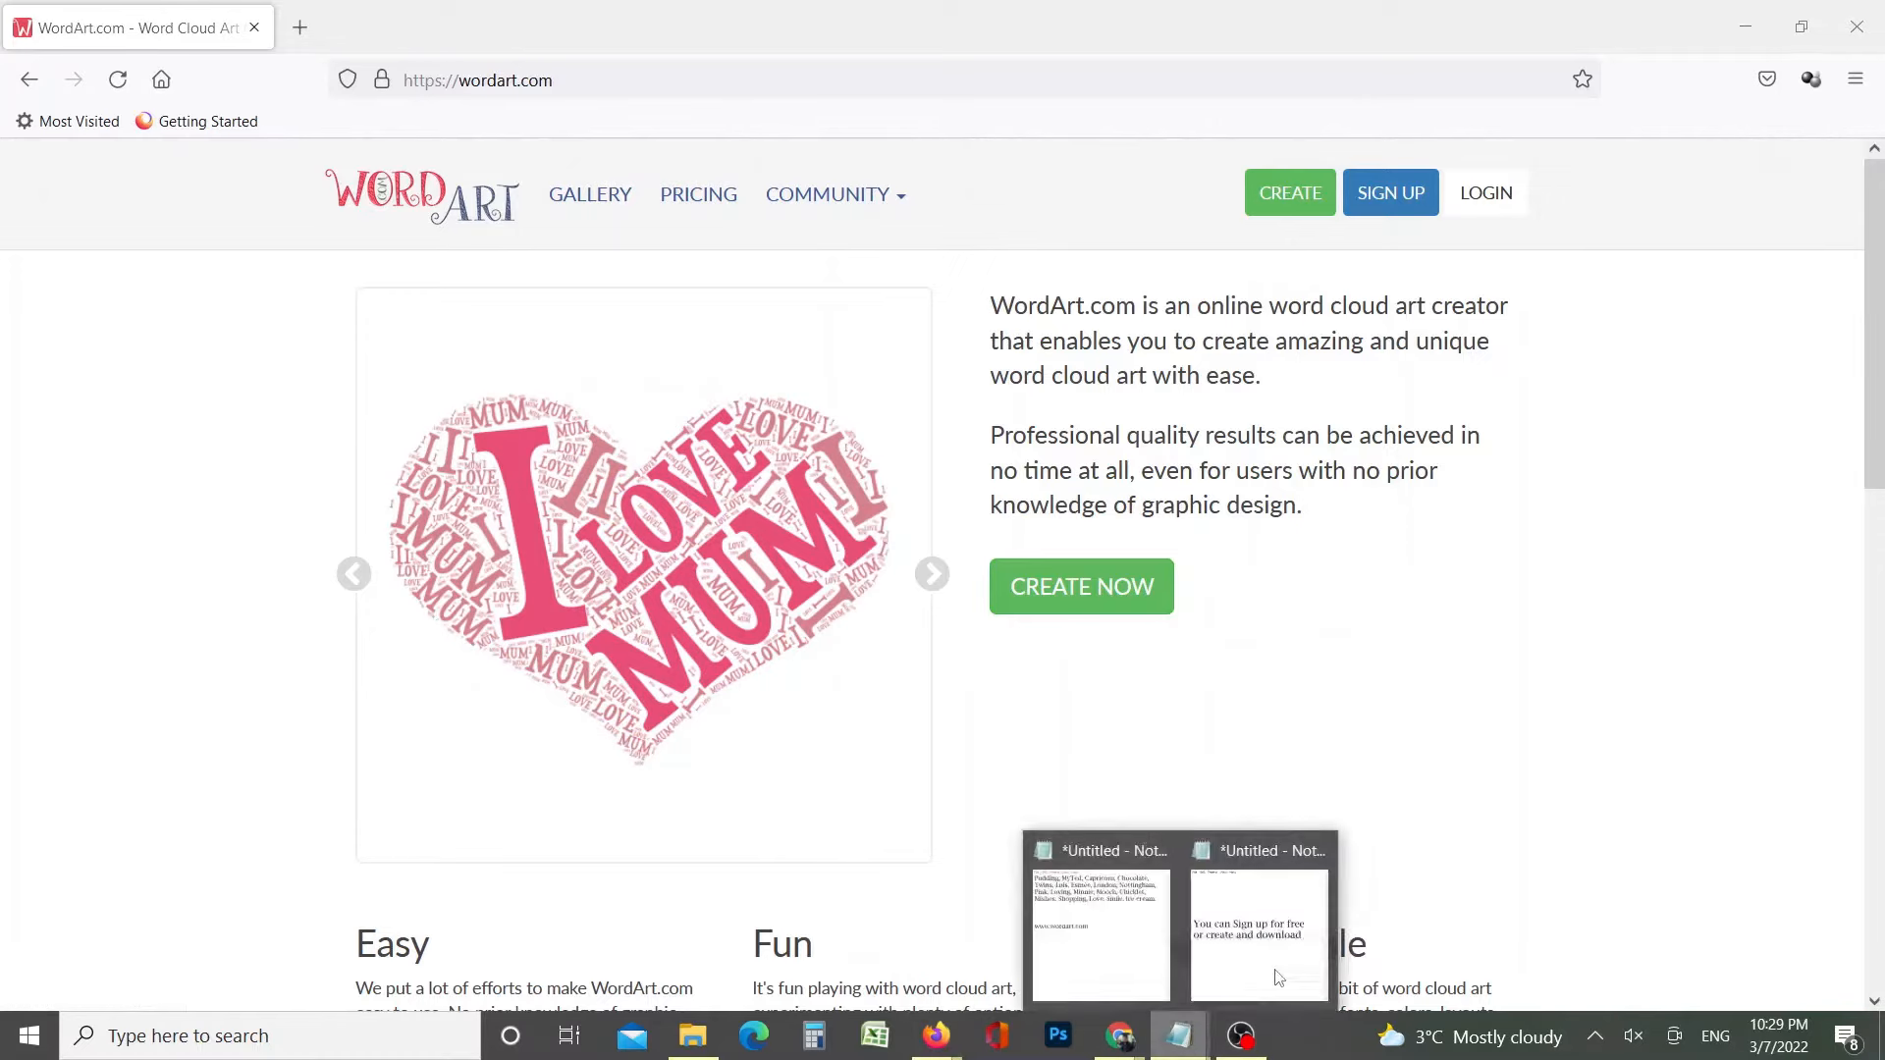
{"action": "left_click", "coordinate": [1275, 975]}
{"action": "key", "text": "ctrl+a"}
{"action": "type", "text": "We will creae"}
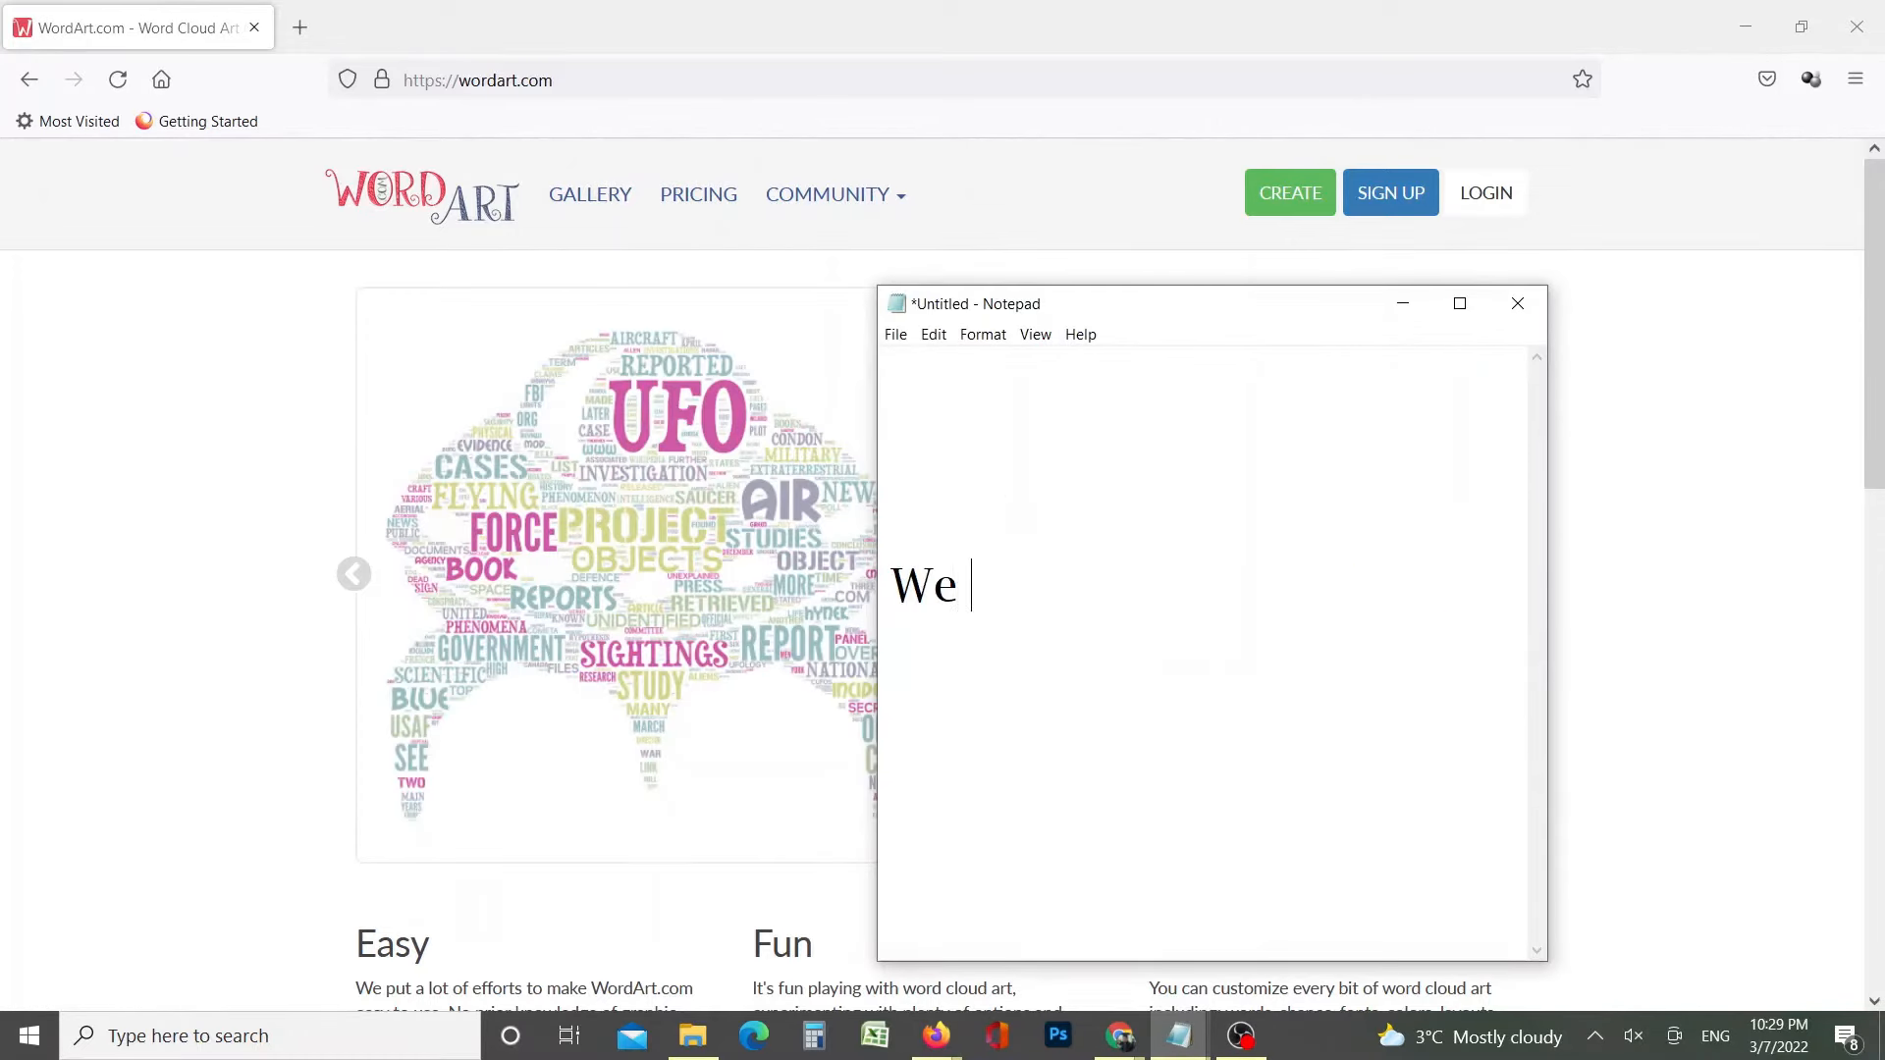
{"action": "key", "text": "BackSpace"}
{"action": "type", "text": "te now"}
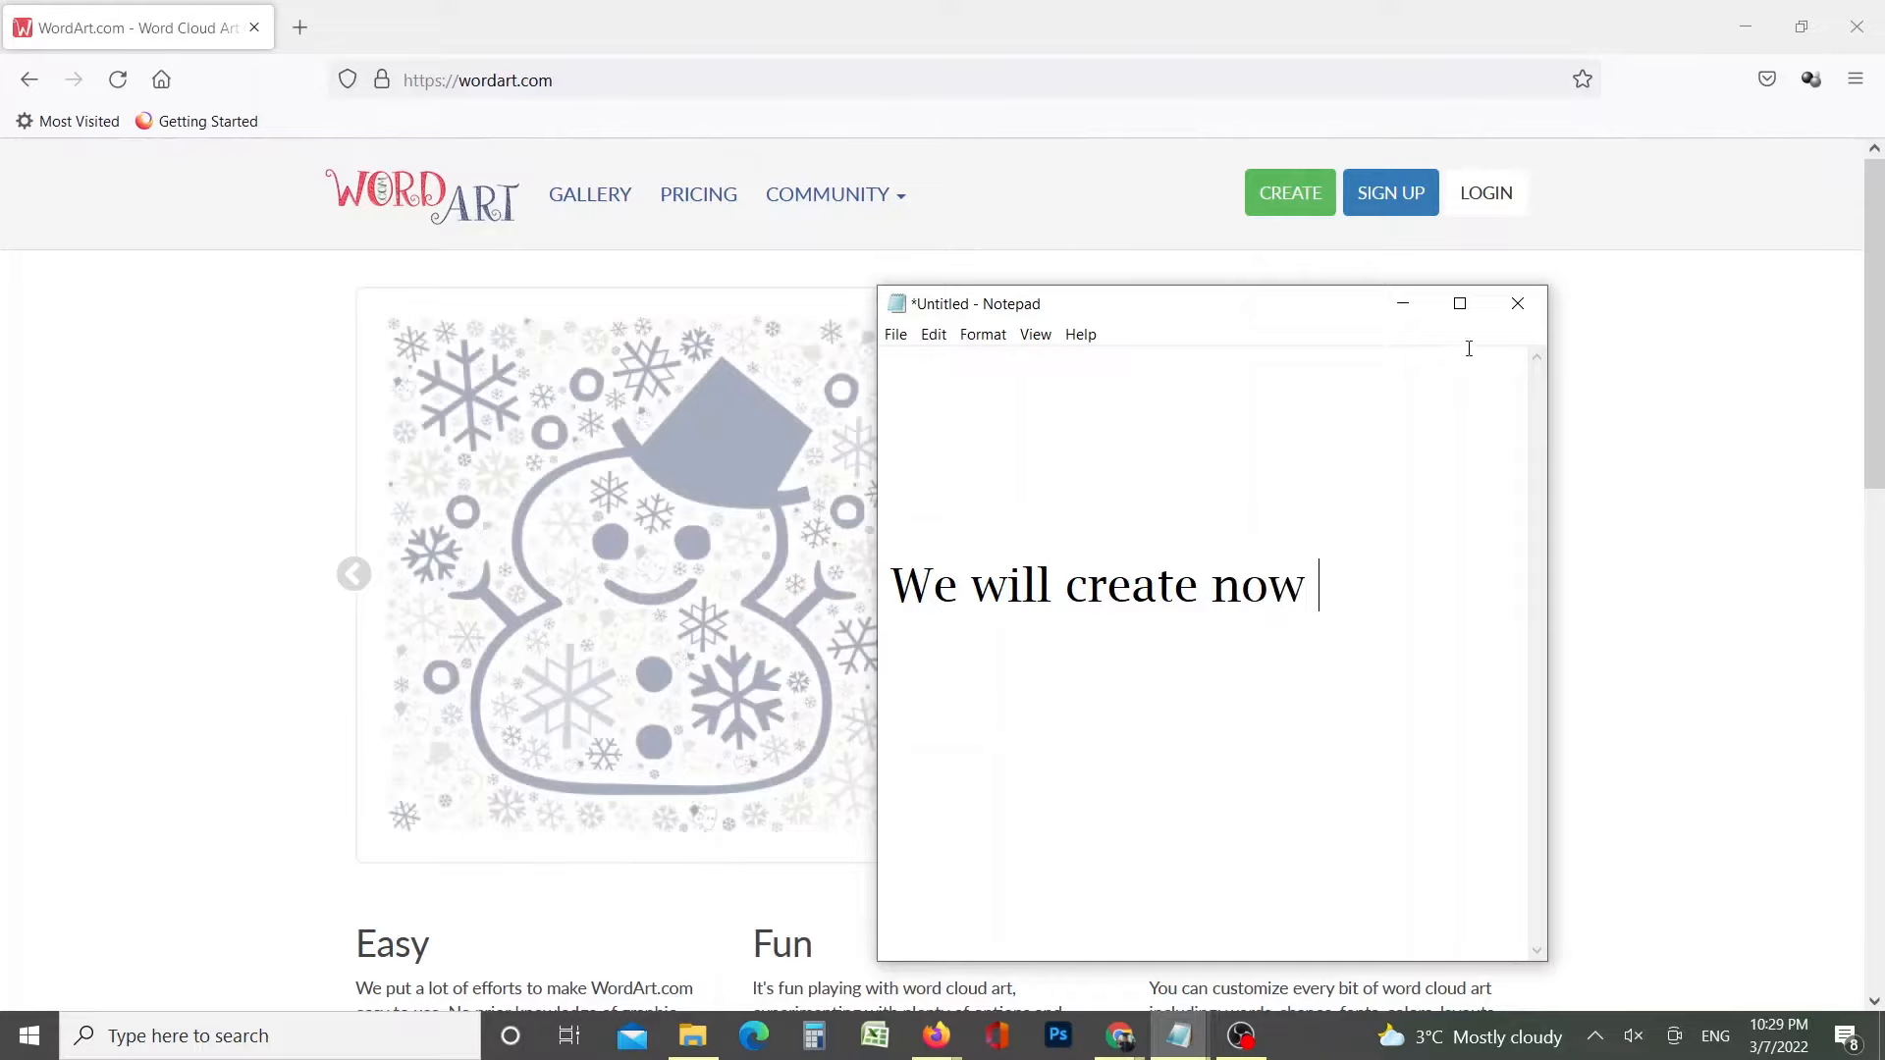
Minimize Notepad and start creating a new word cloud on the WordArt home page
{"action": "left_click", "coordinate": [1403, 303]}
{"action": "left_click", "coordinate": [1098, 600]}
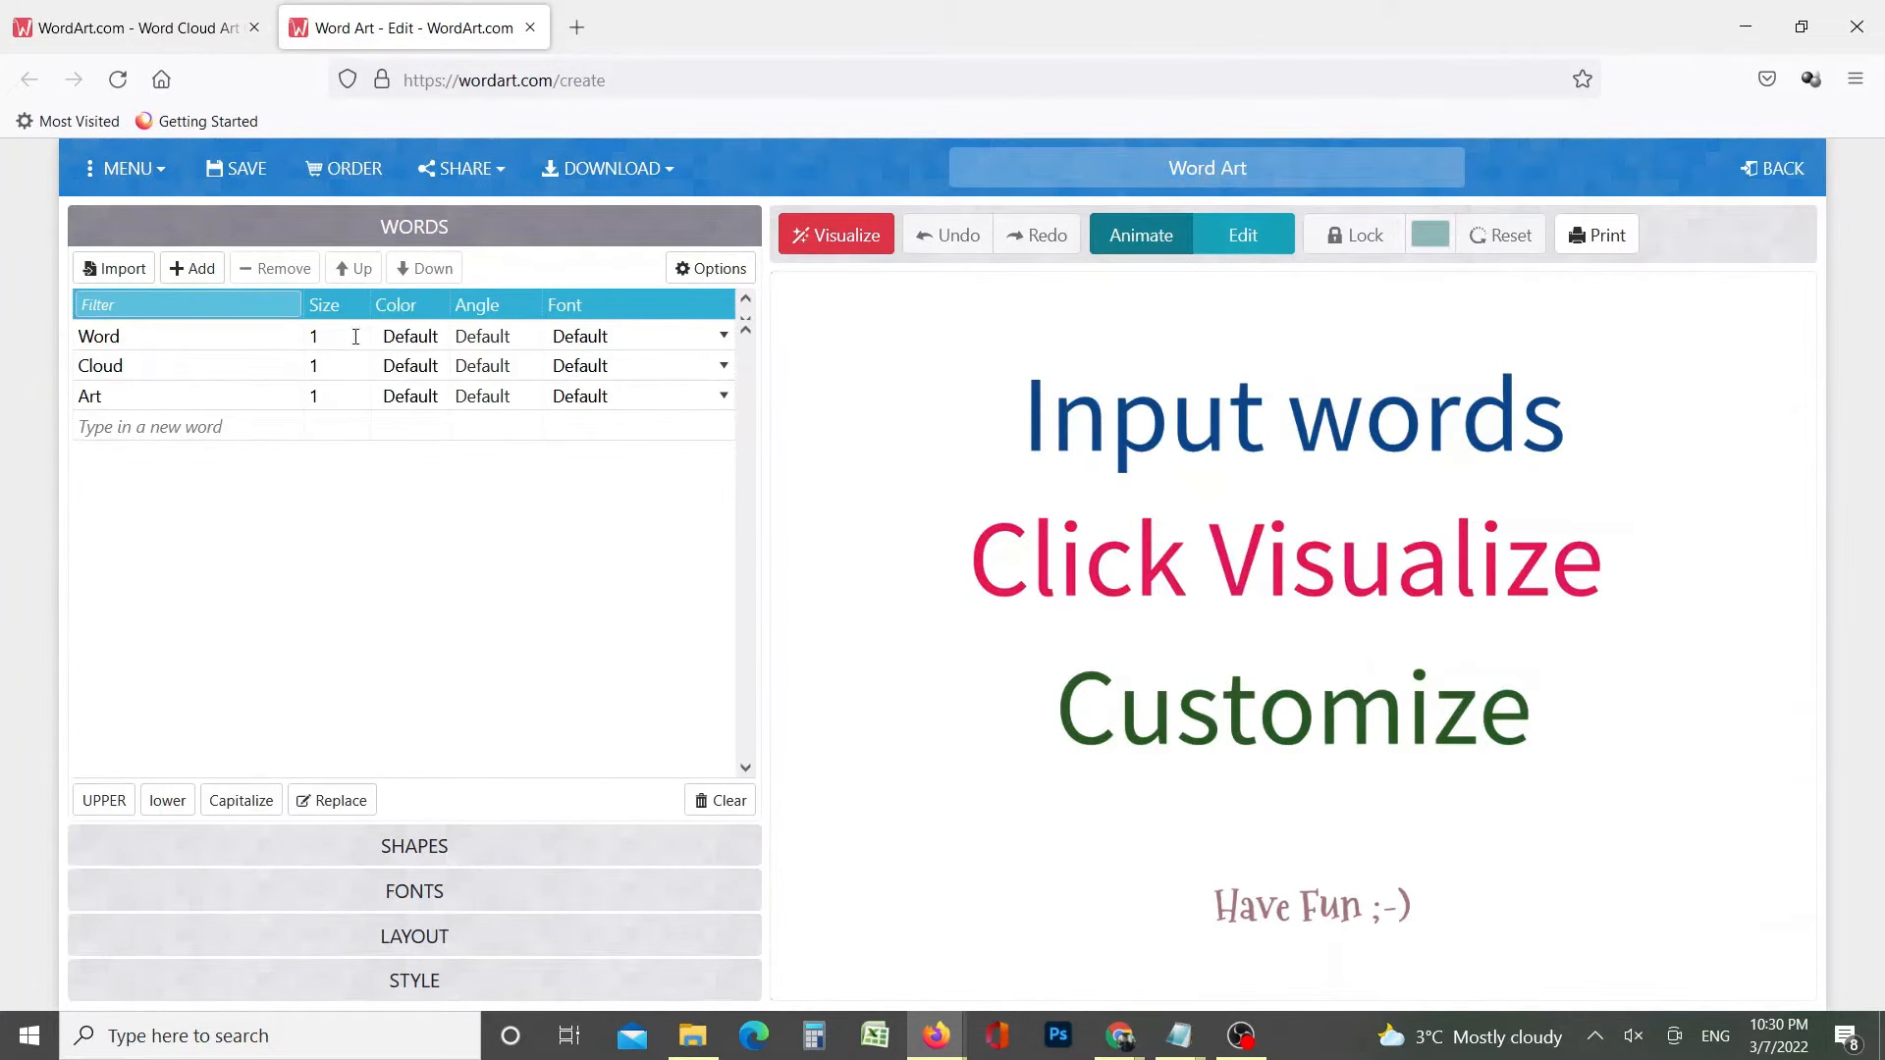
Replace the text of the Notepad note with "Lets start with words" and minimize the note
{"action": "left_click", "coordinate": [1178, 1036]}
{"action": "left_click_drag", "start_coordinate": [1319, 585], "coordinate": [838, 567]}
{"action": "type", "text": "Lets stra"}
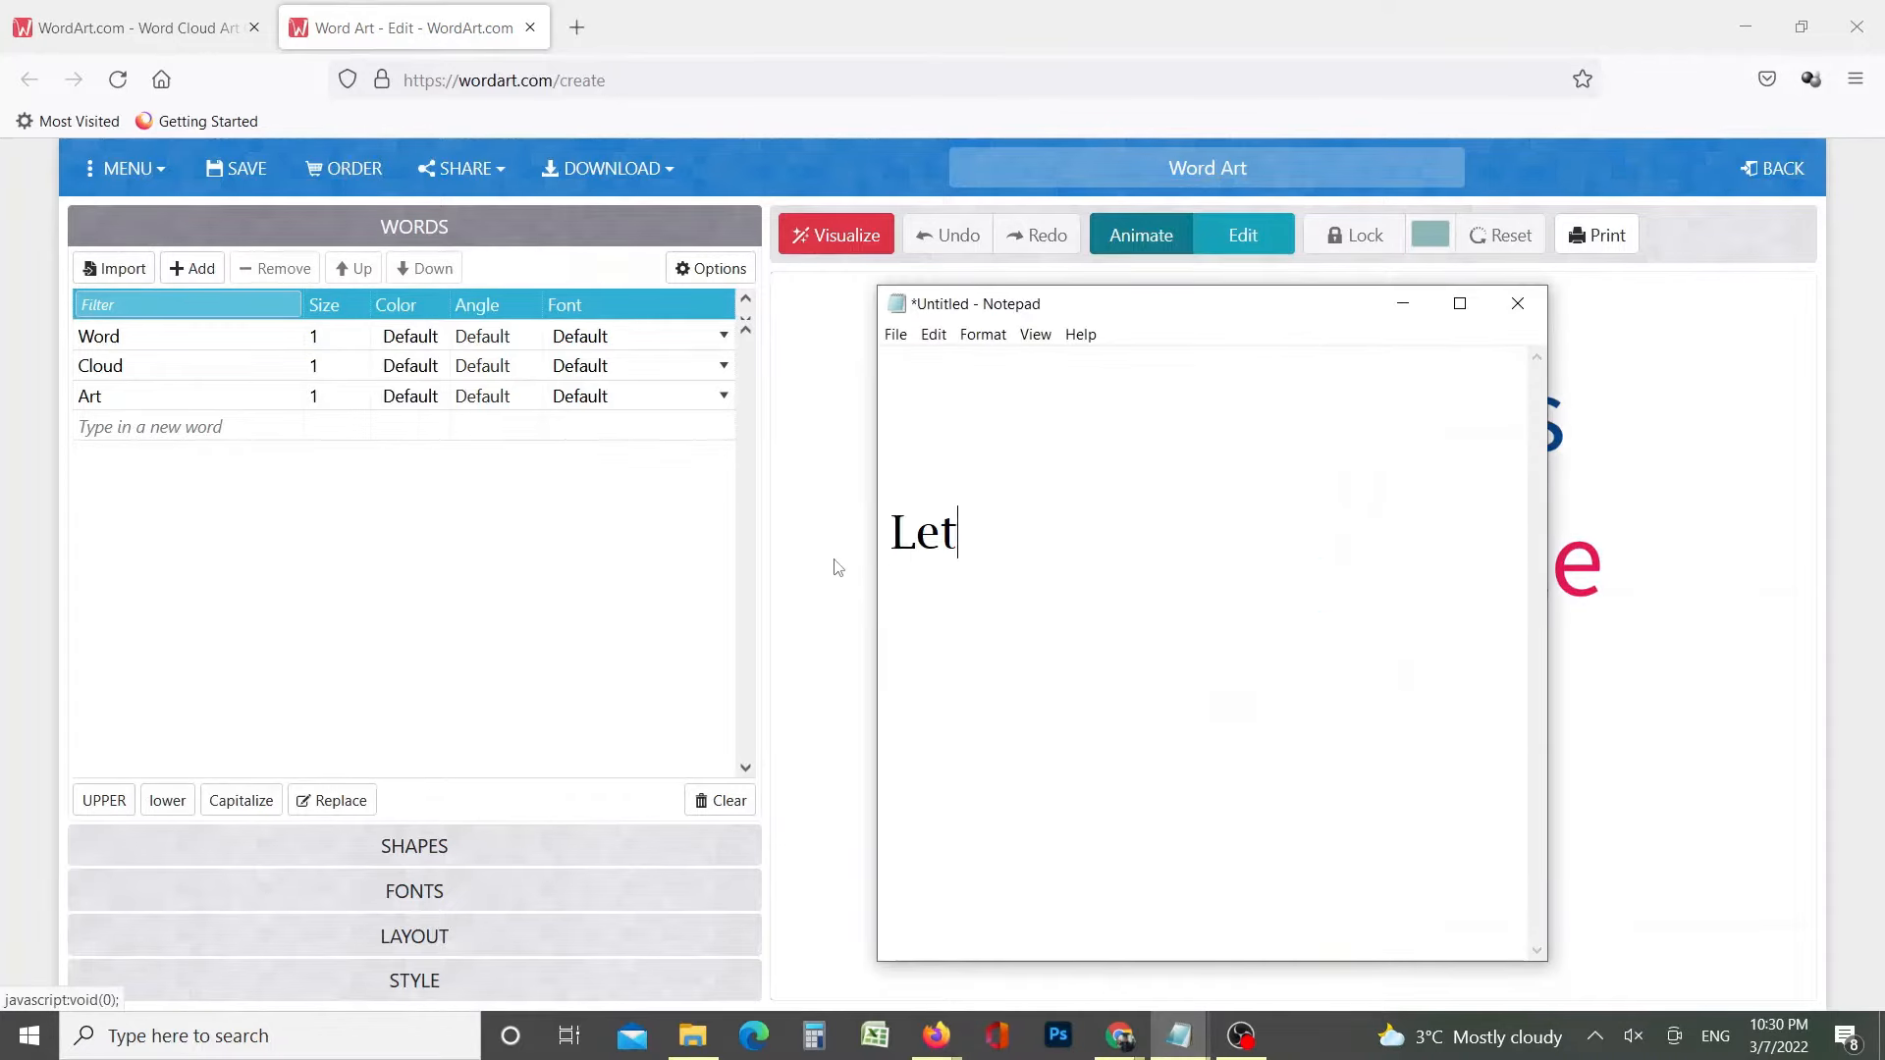
{"action": "key", "text": "BackSpace"}
{"action": "key", "text": "BackSpace"}
{"action": "type", "text": "ar"}
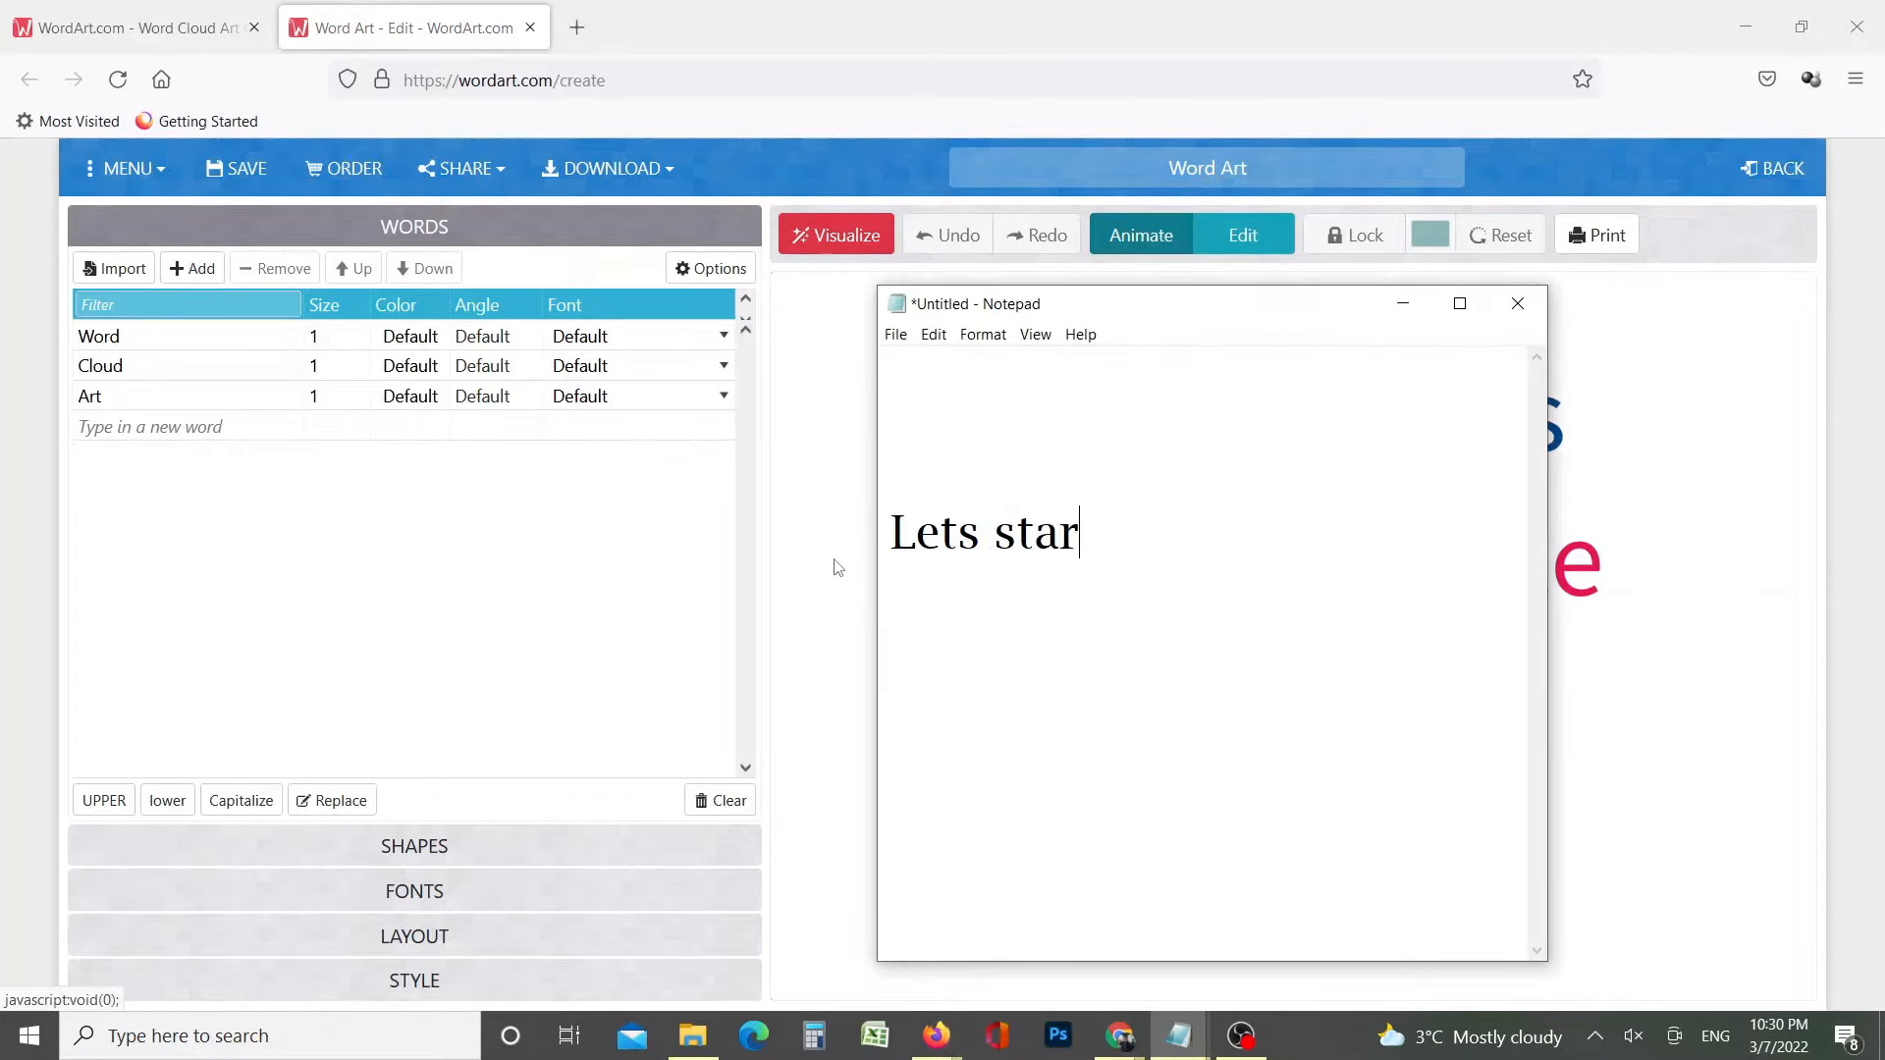
{"action": "type", "text": "t with word"}
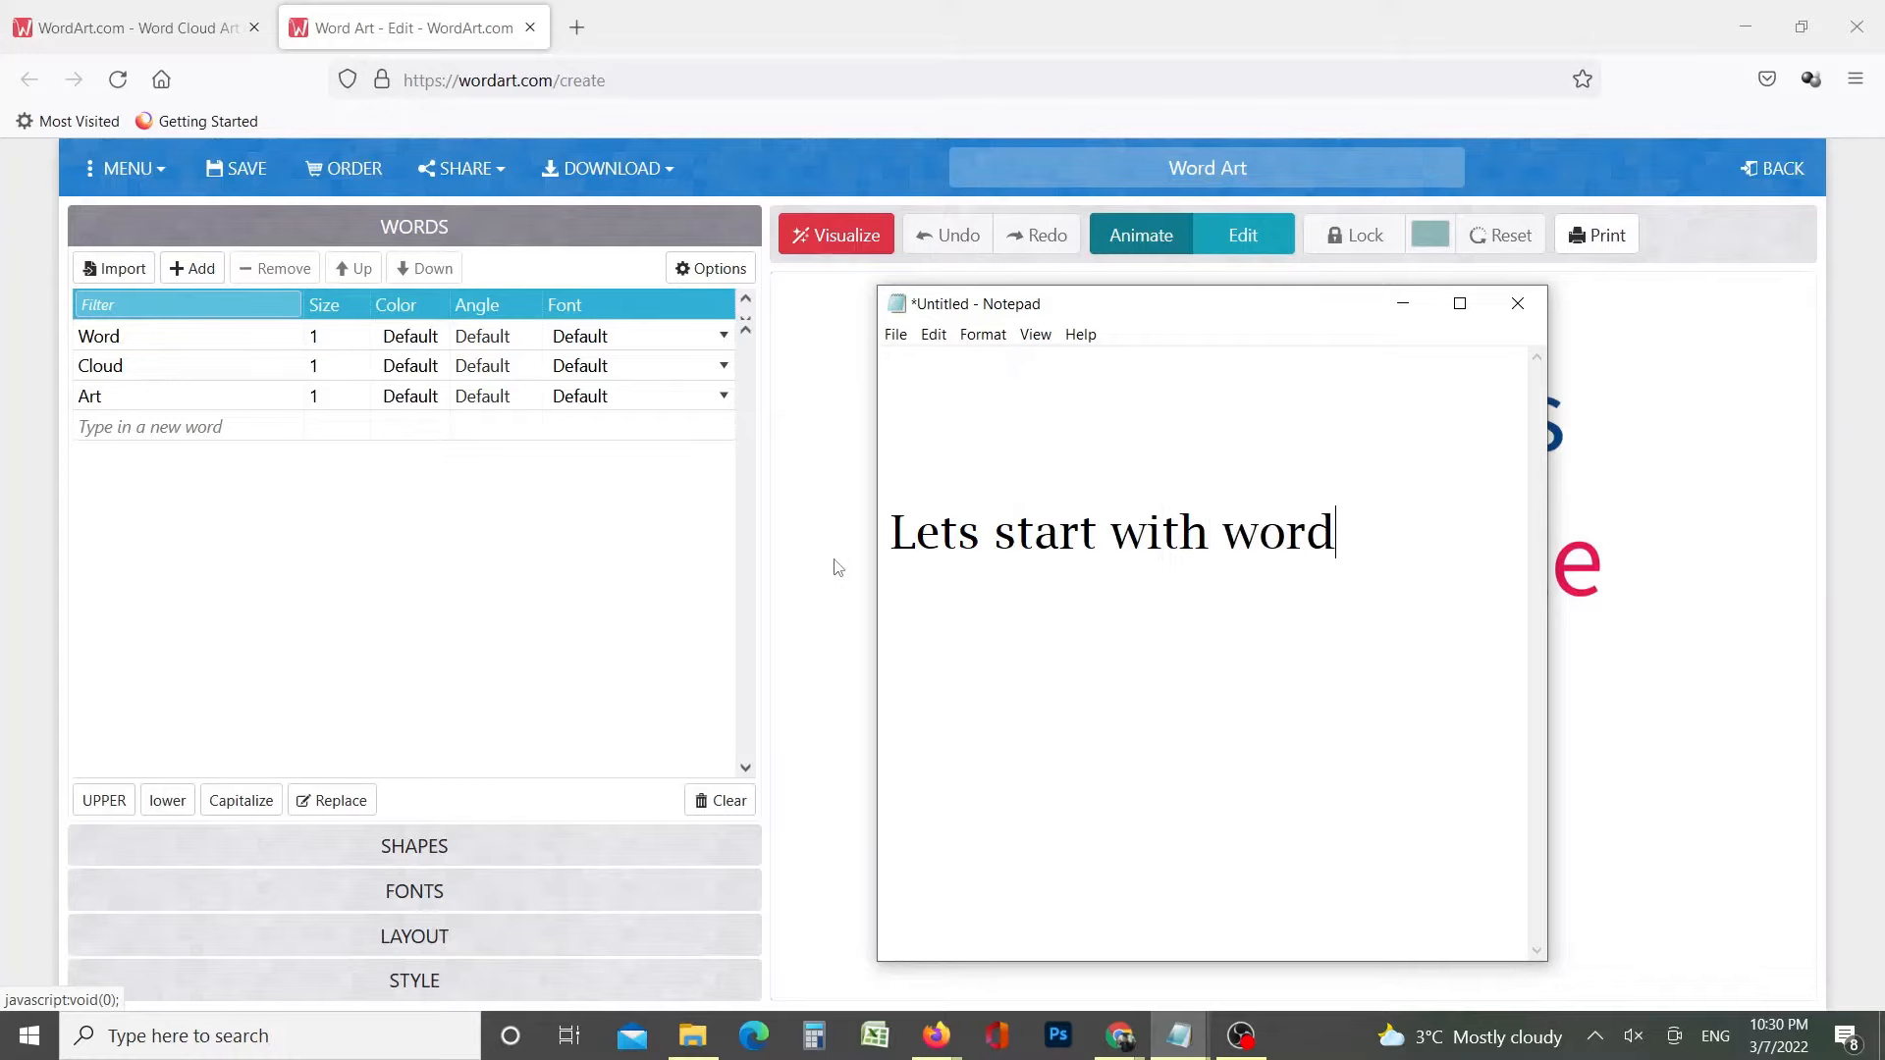
{"action": "type", "text": "s w"}
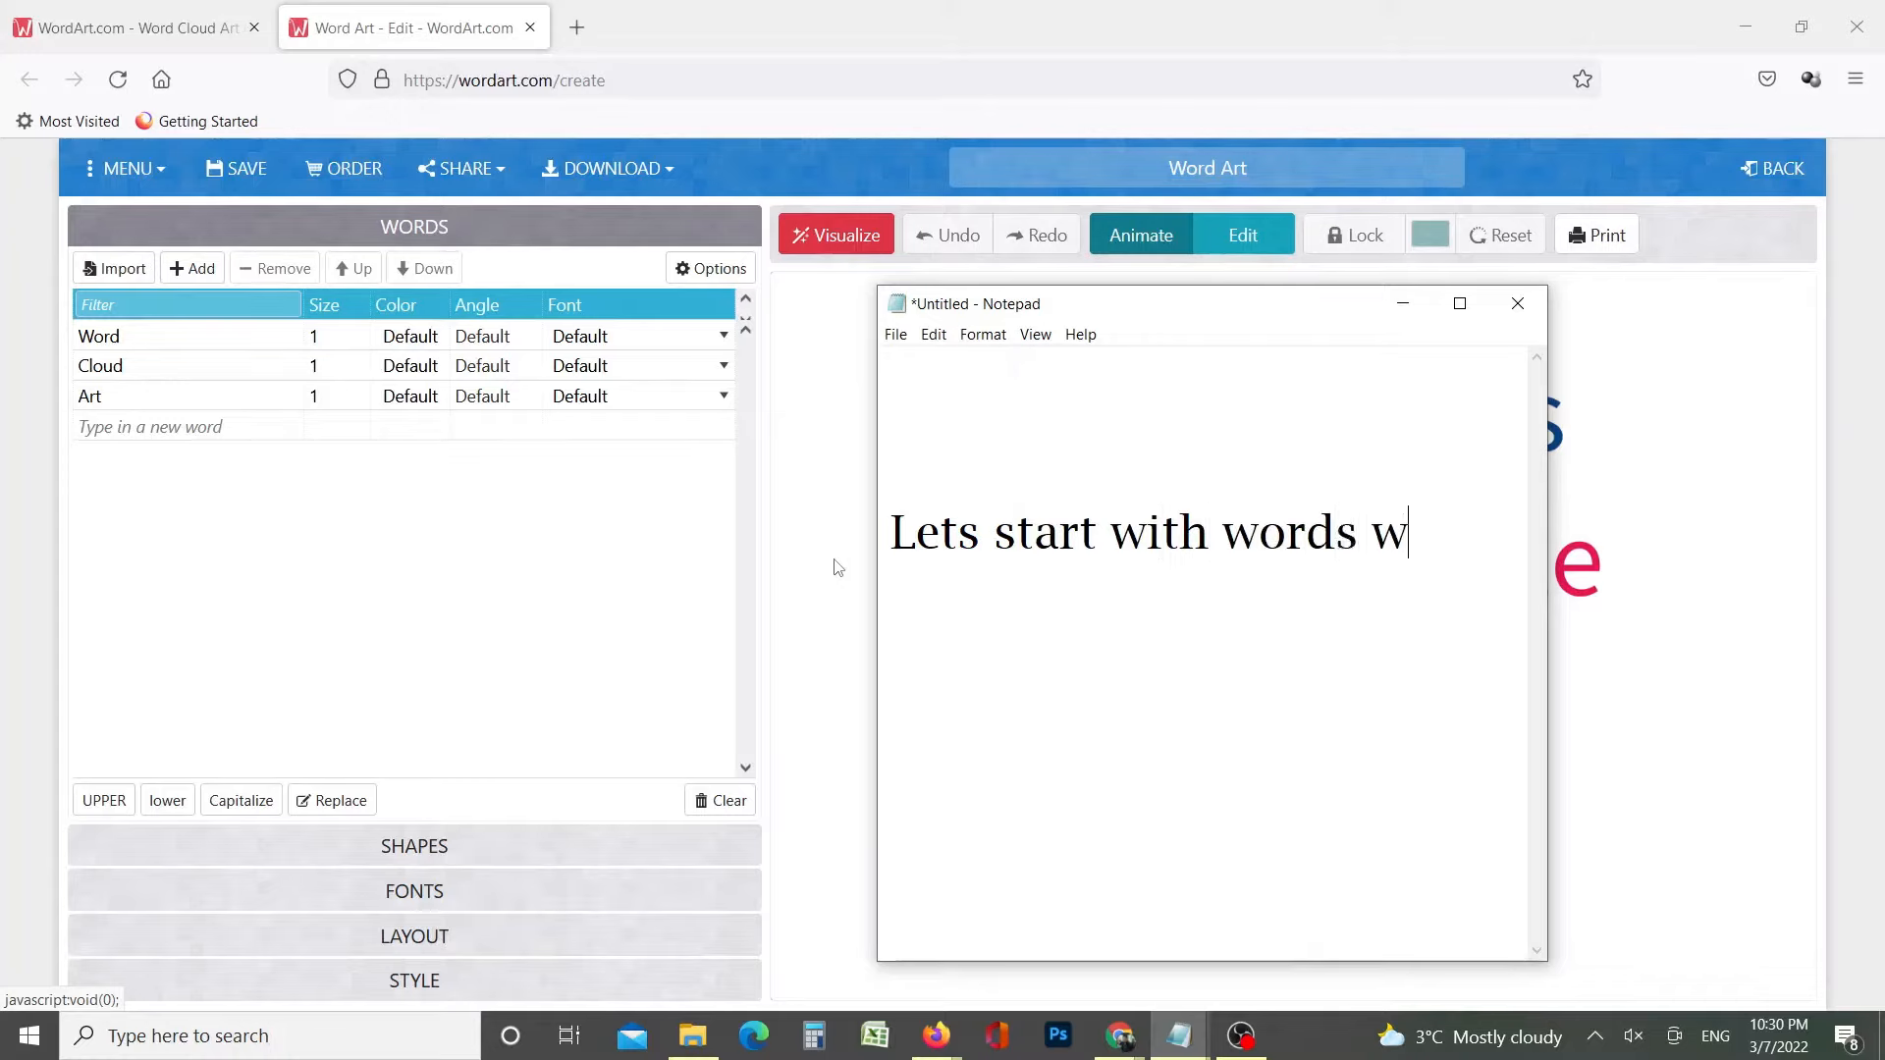
{"action": "key", "text": "BackSpace"}
{"action": "key", "text": "BackSpace"}
{"action": "left_click", "coordinate": [1403, 304]}
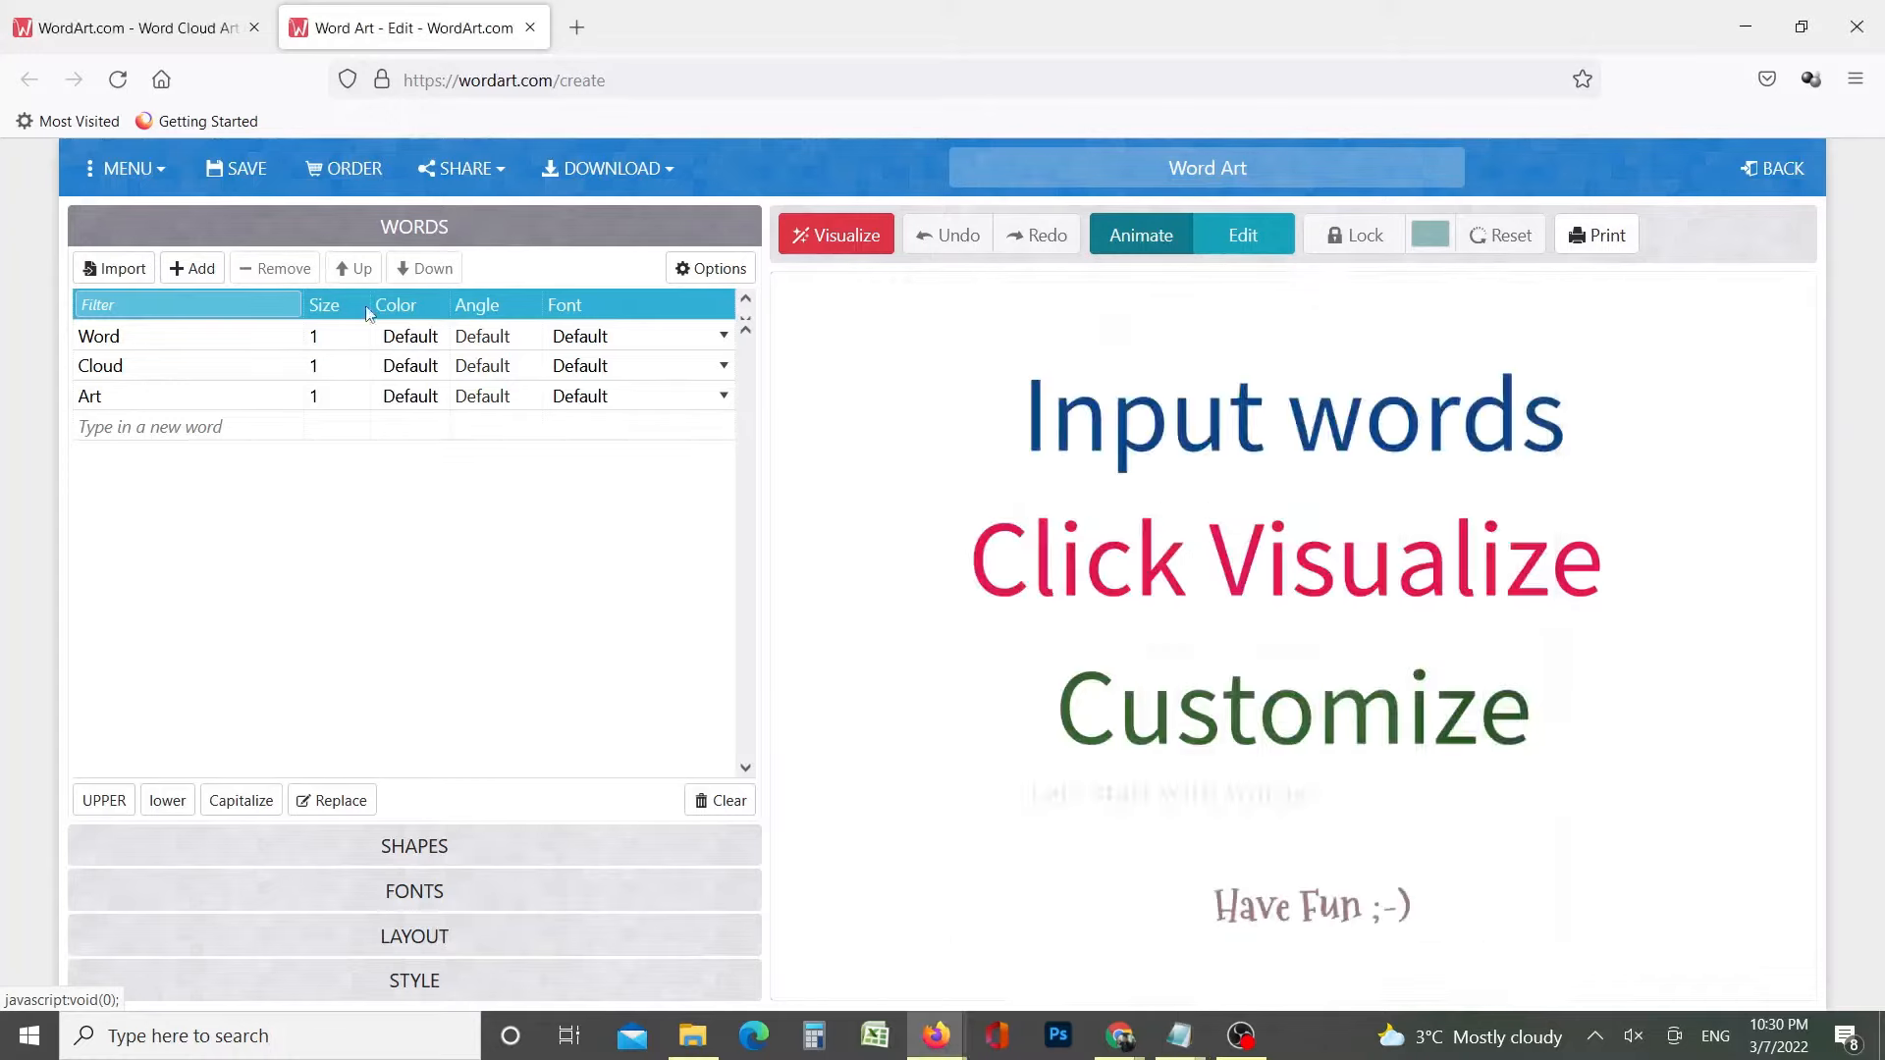
Change the first entry of the word list to "Love" and select the entries below it
{"action": "left_click", "coordinate": [123, 335]}
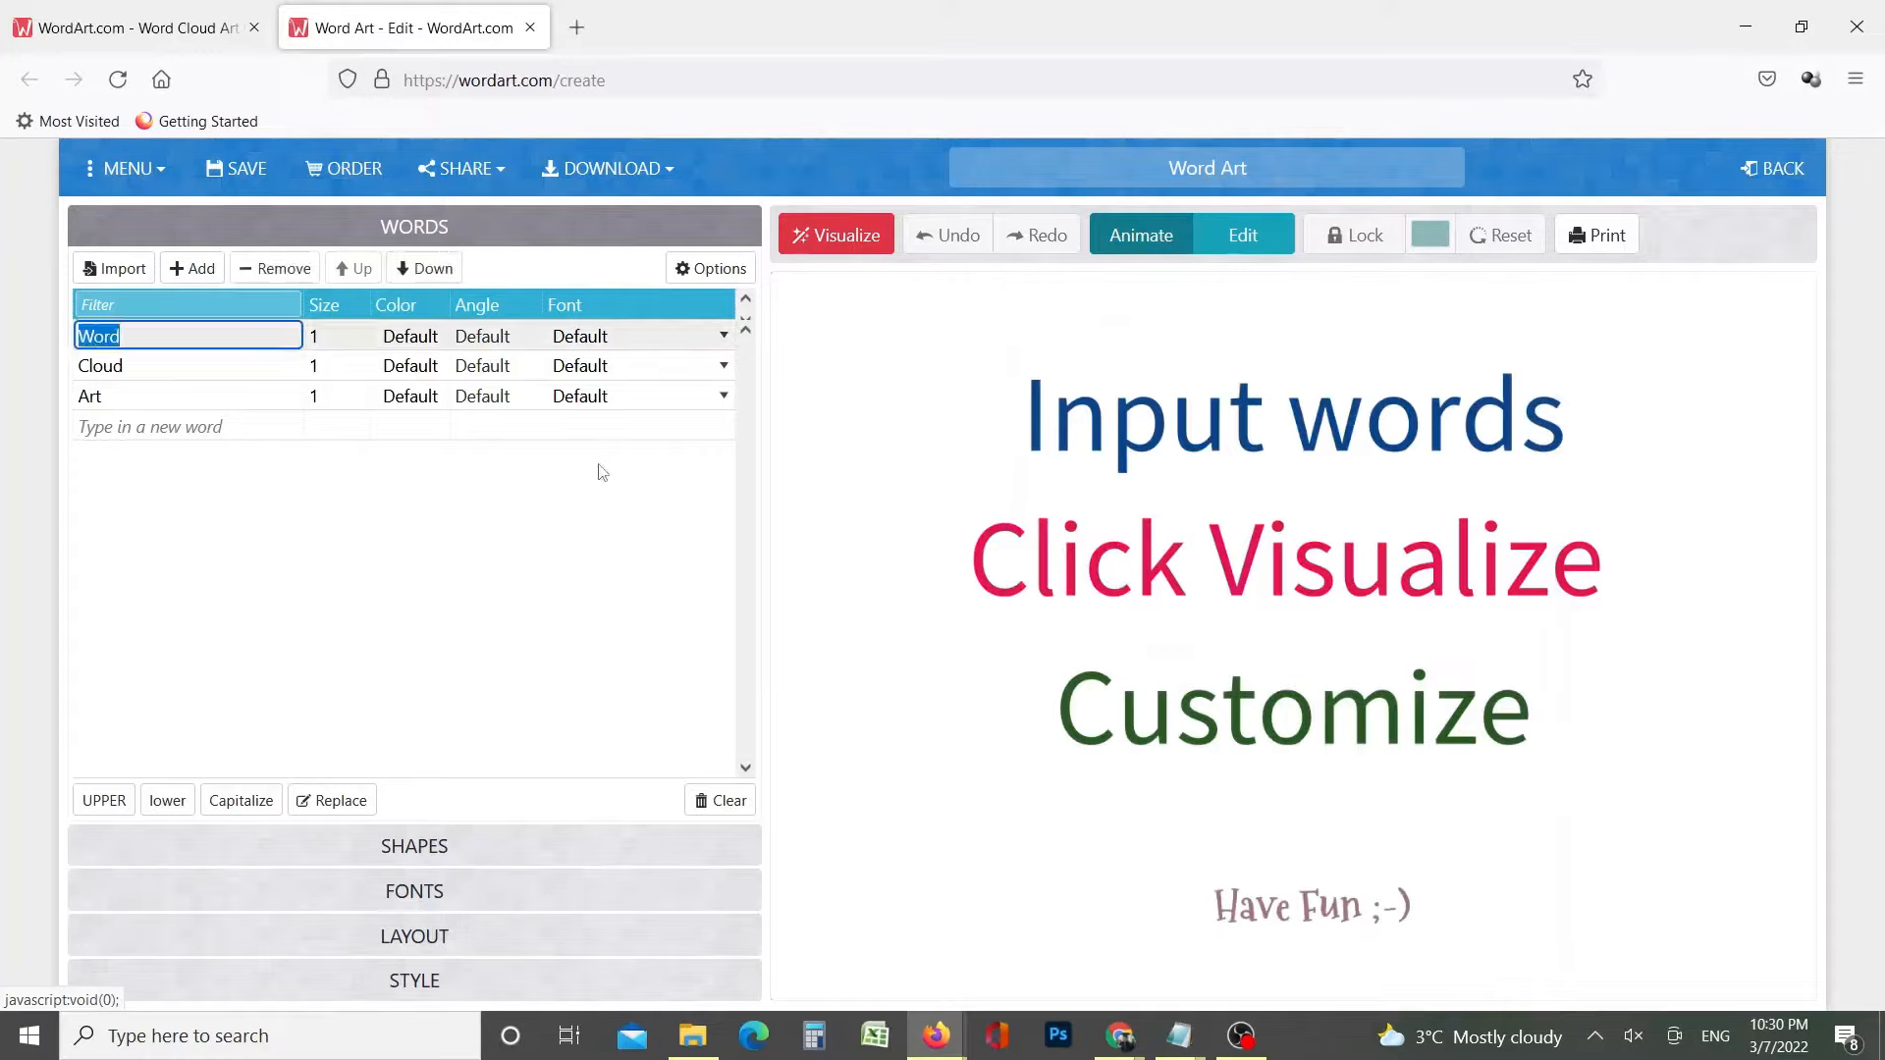
{"action": "type", "text": "Love"}
{"action": "left_click", "coordinate": [148, 374]}
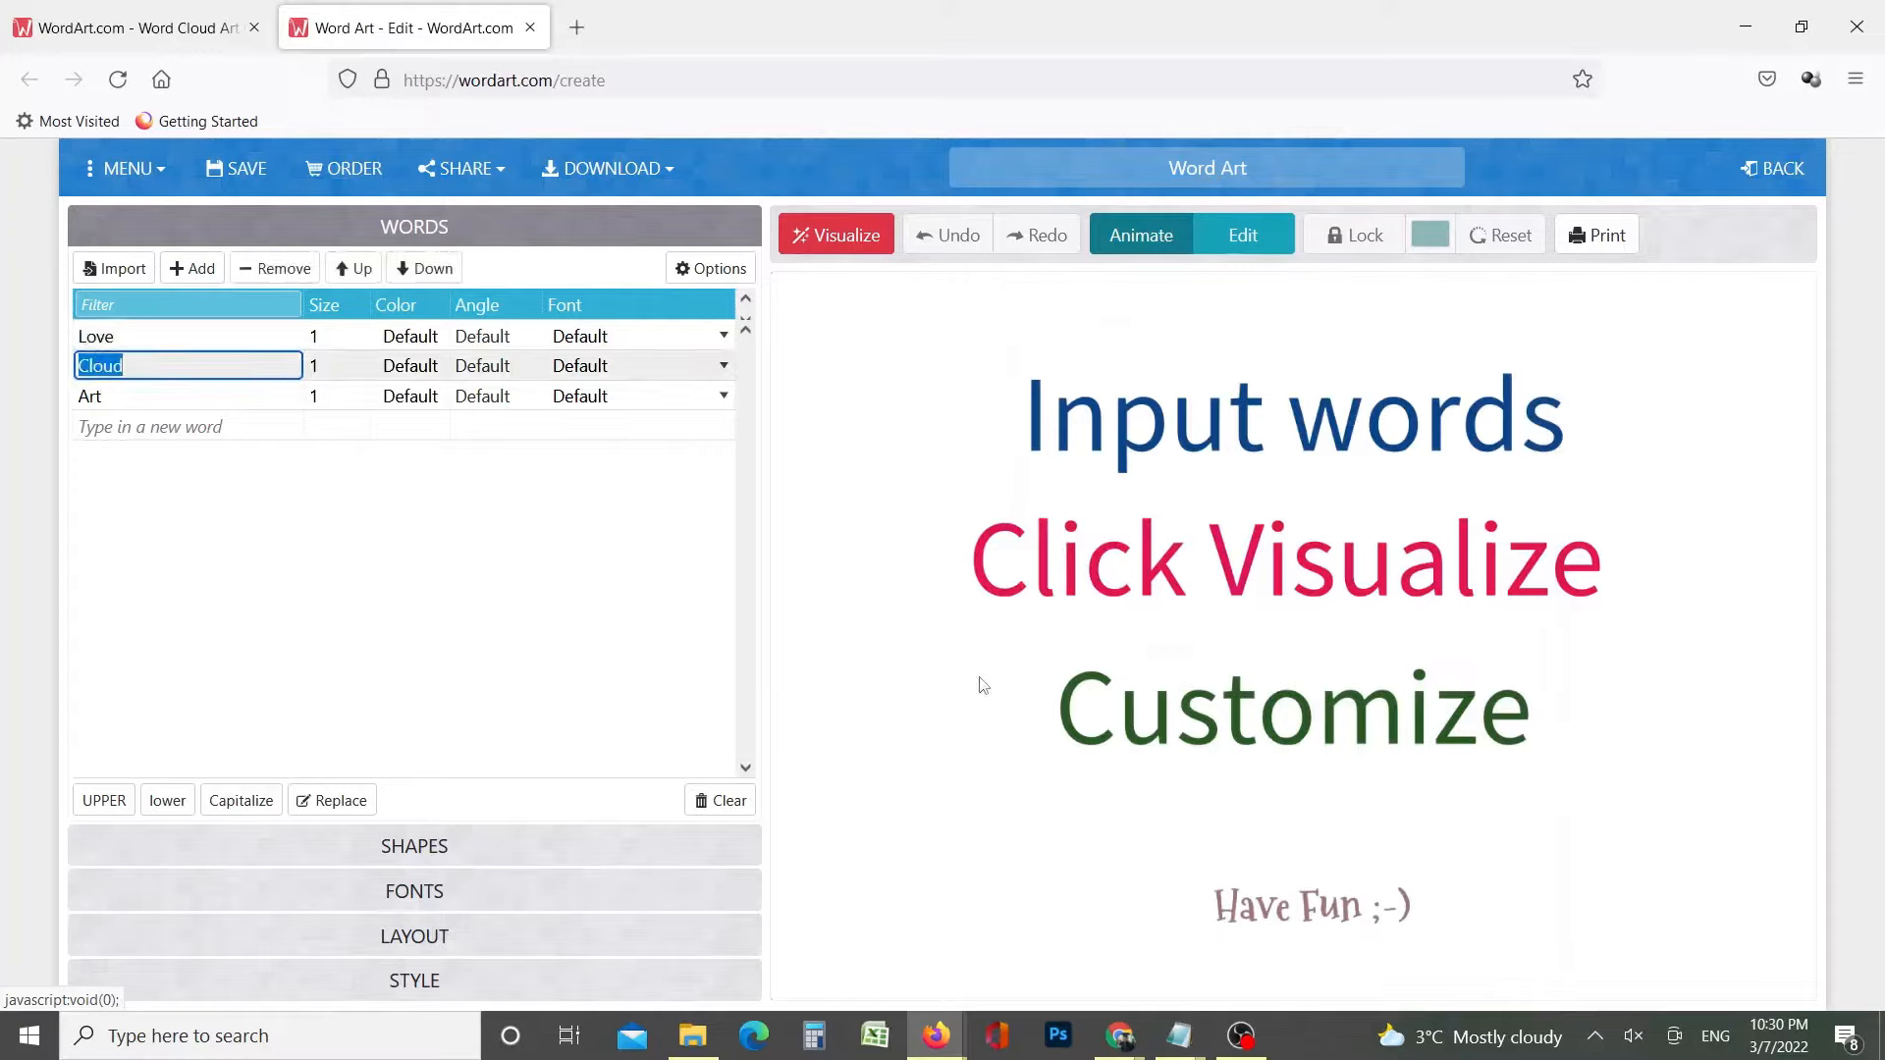
{"action": "left_click", "coordinate": [110, 396]}
Switch to the large-text Notepad note and replace its contents with "You can enter each word" and "one by one" on two lines
{"action": "mouse_move", "coordinate": [1178, 1036]}
{"action": "left_click", "coordinate": [1266, 903]}
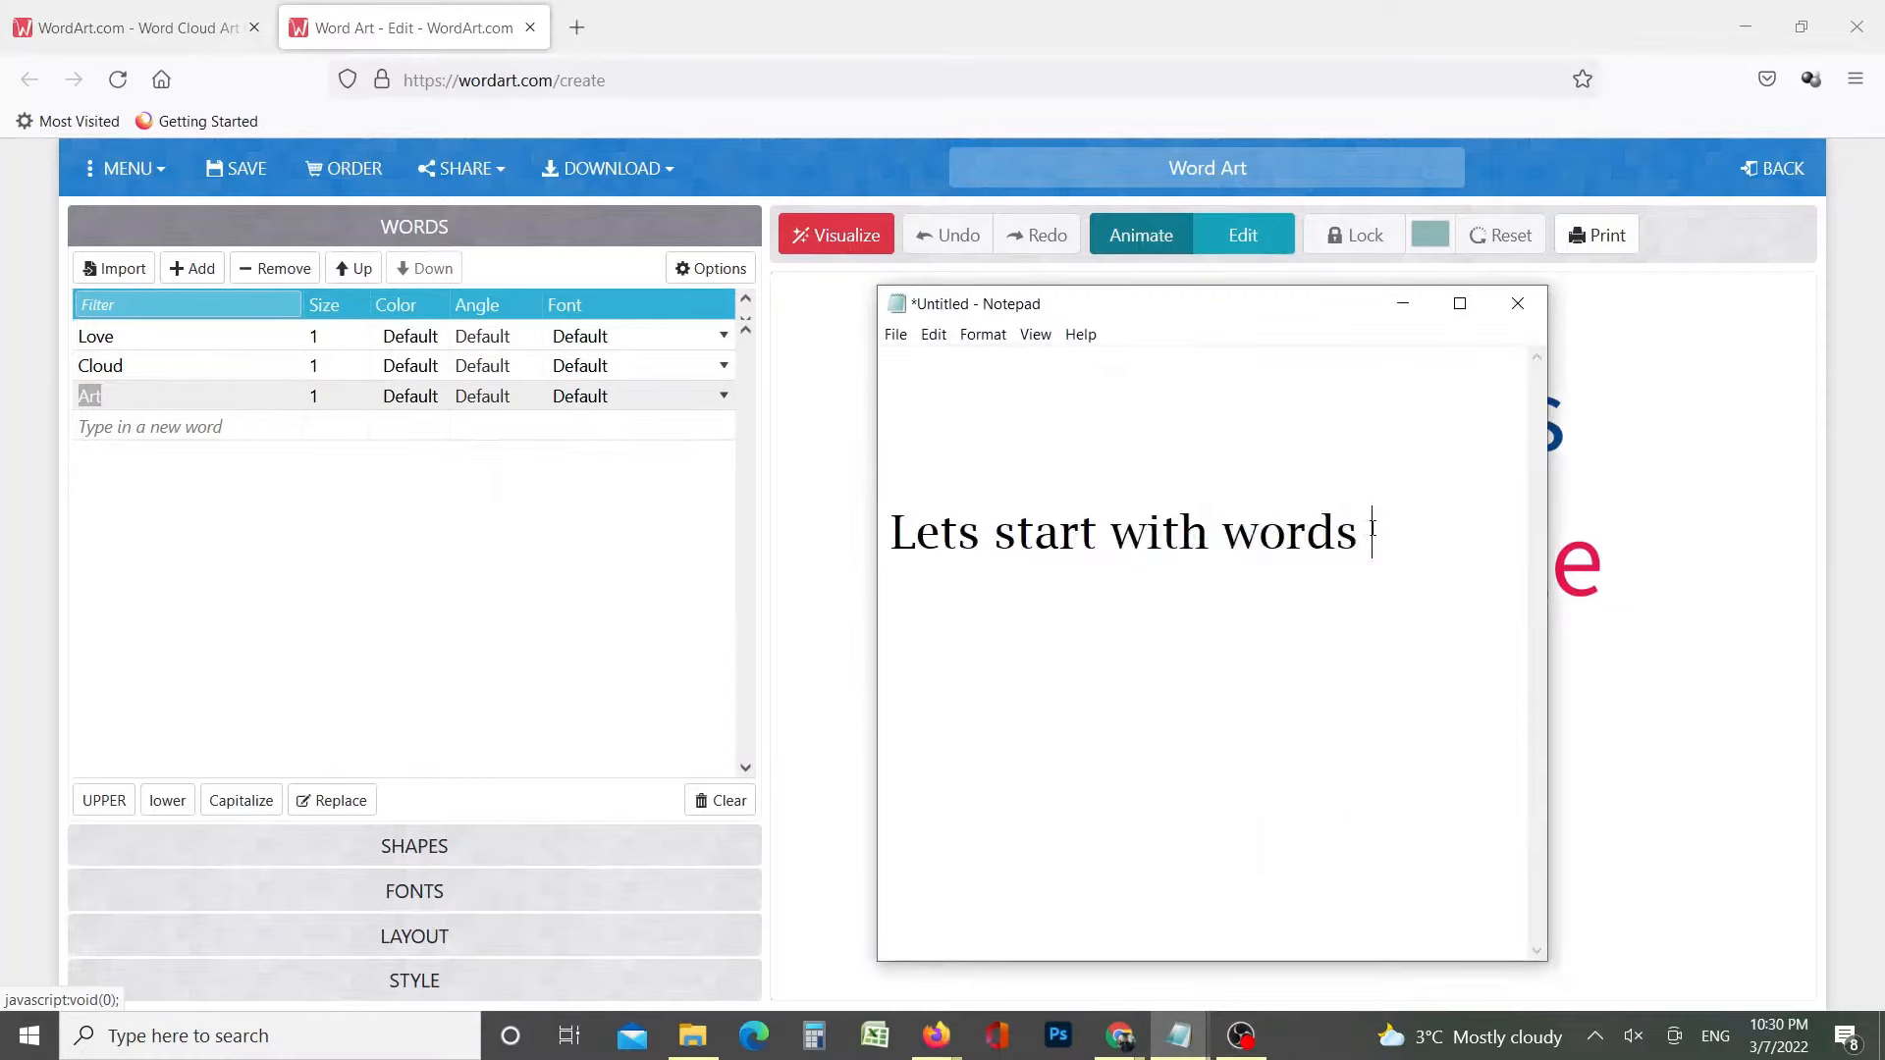
{"action": "left_click_drag", "start_coordinate": [1373, 533], "coordinate": [863, 535]}
{"action": "type", "text": "You can "}
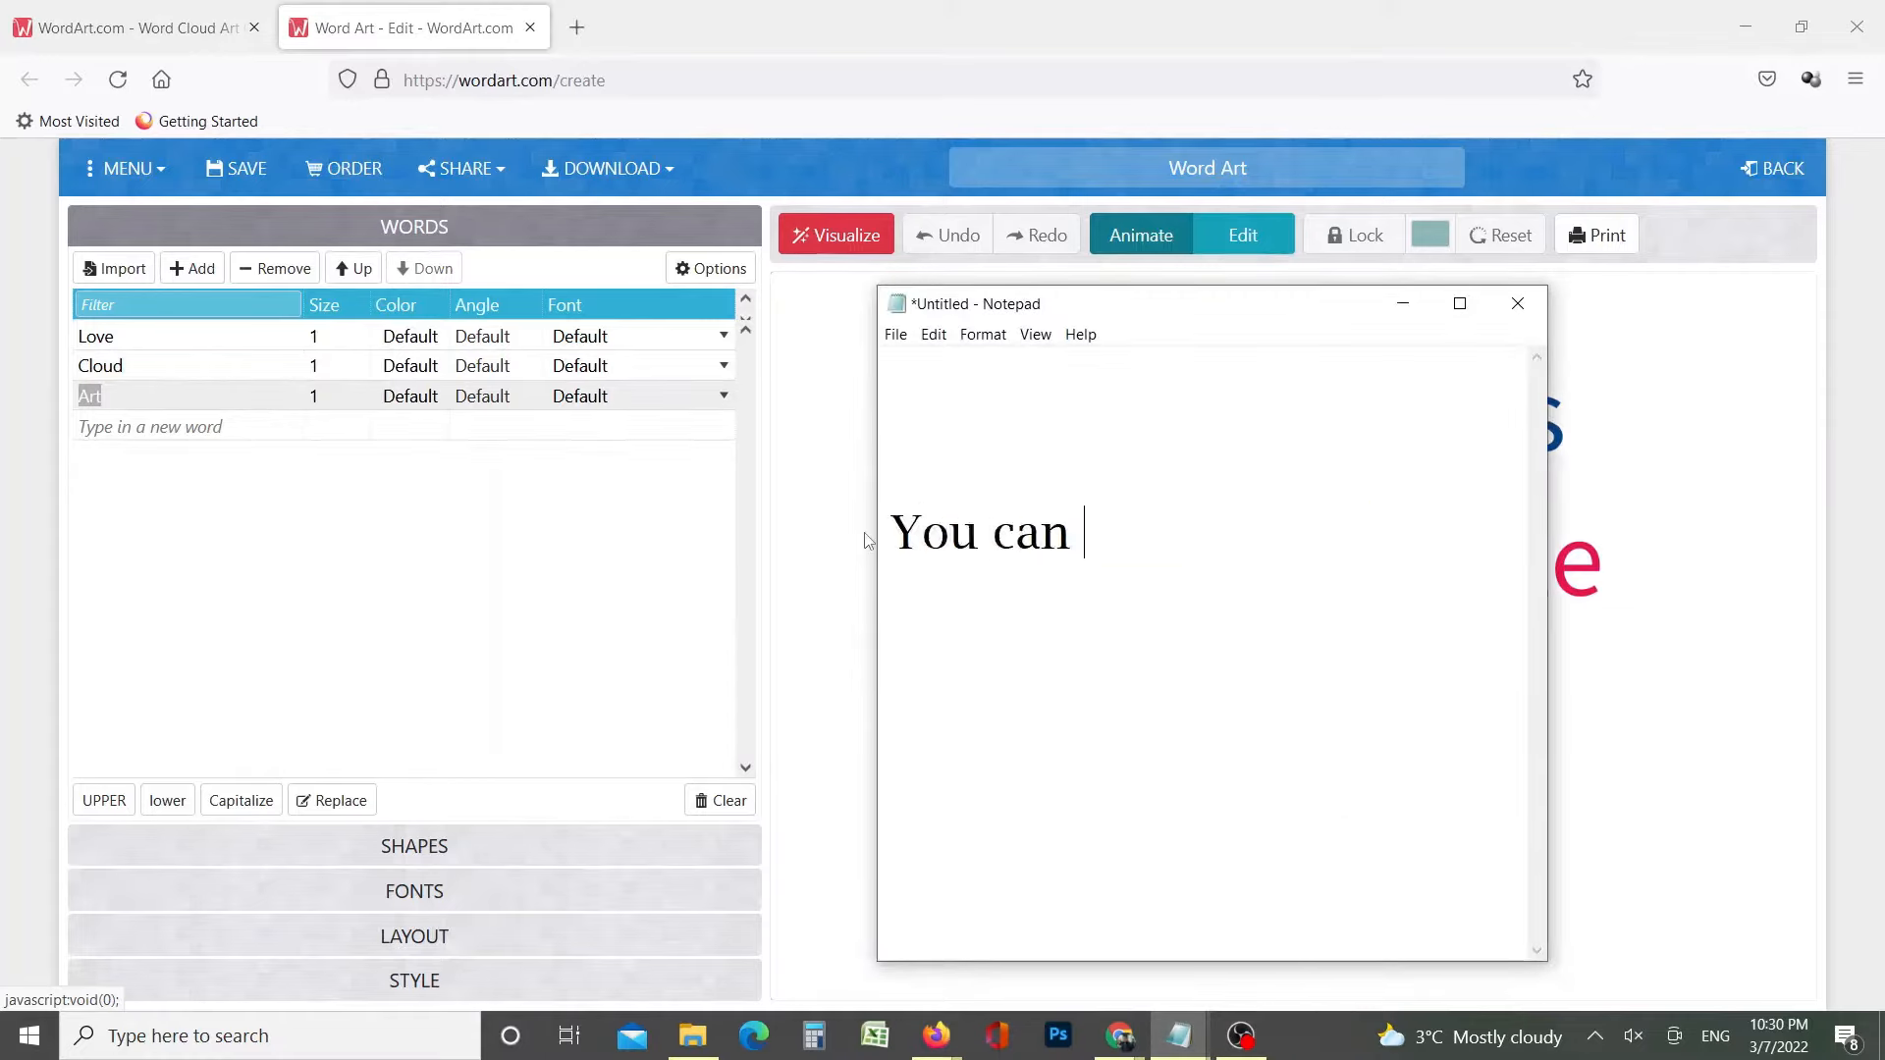
{"action": "type", "text": "enter ea"}
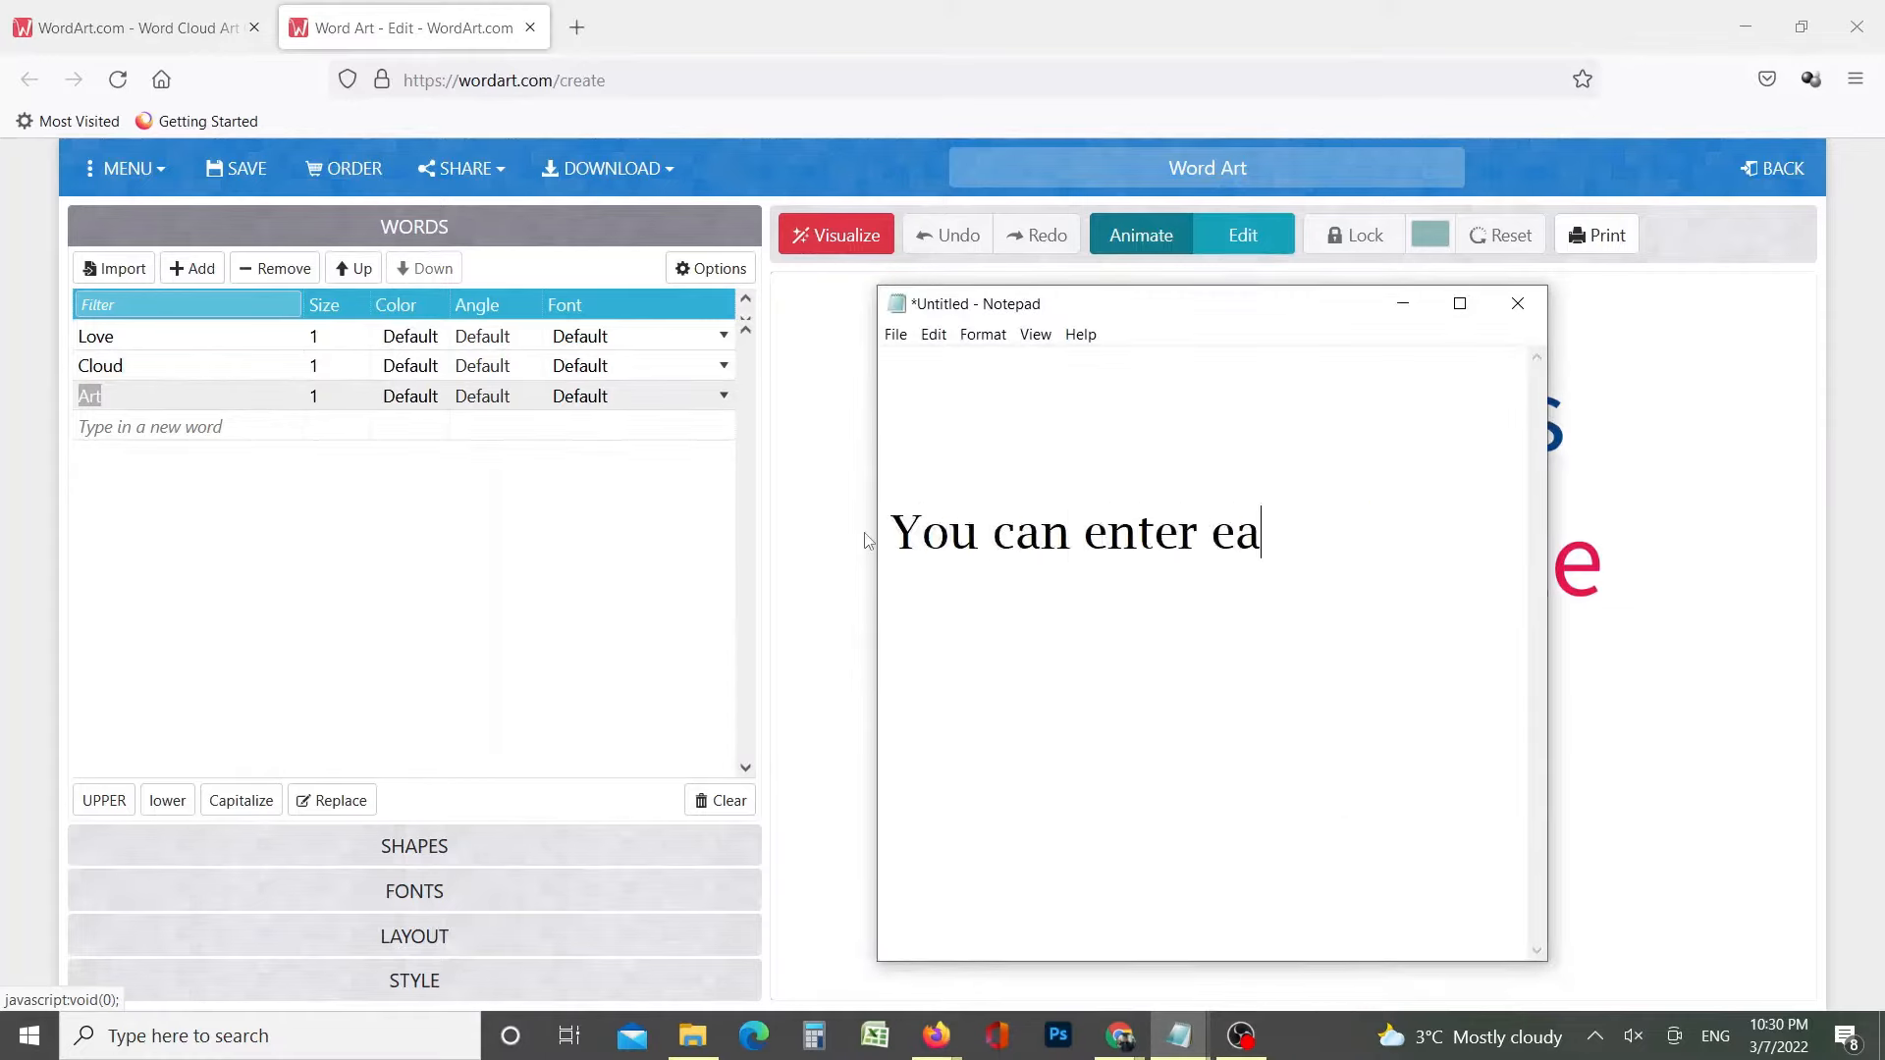
{"action": "type", "text": "ch word"}
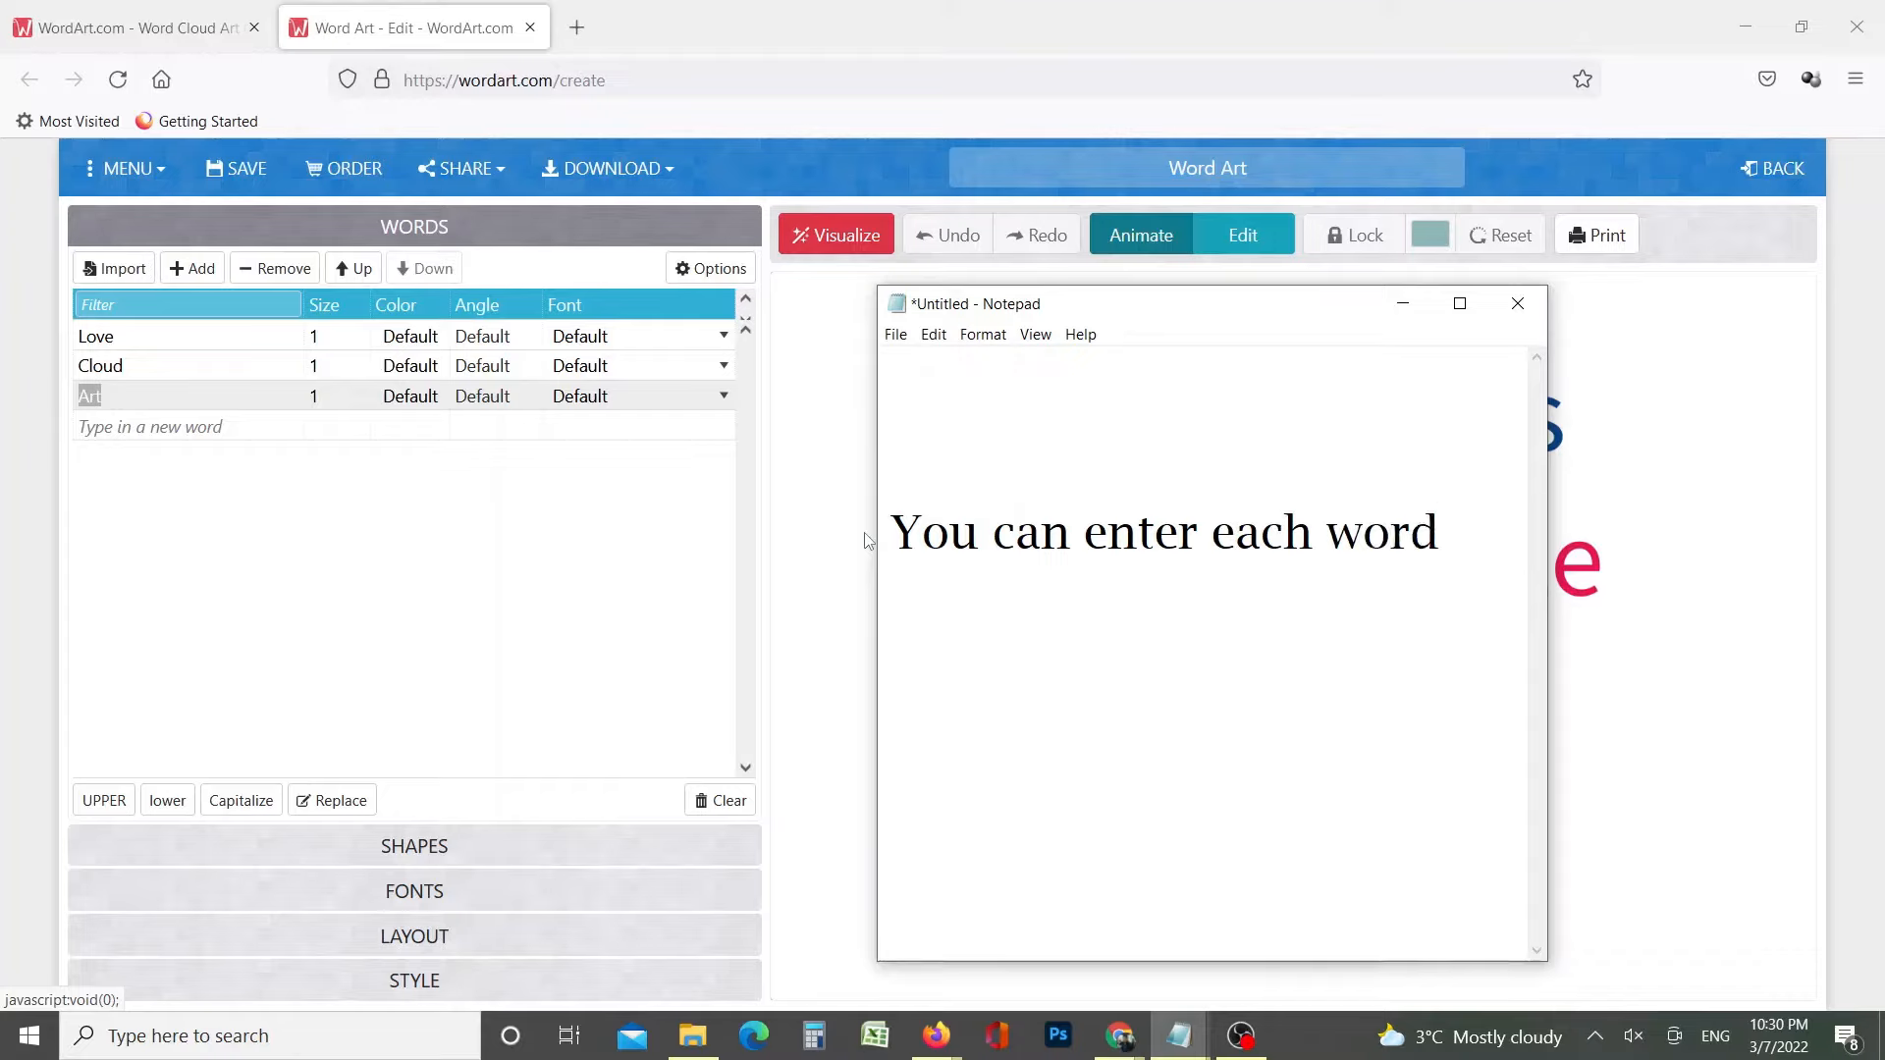
{"action": "key", "text": "Return"}
{"action": "type", "text": "one by one"}
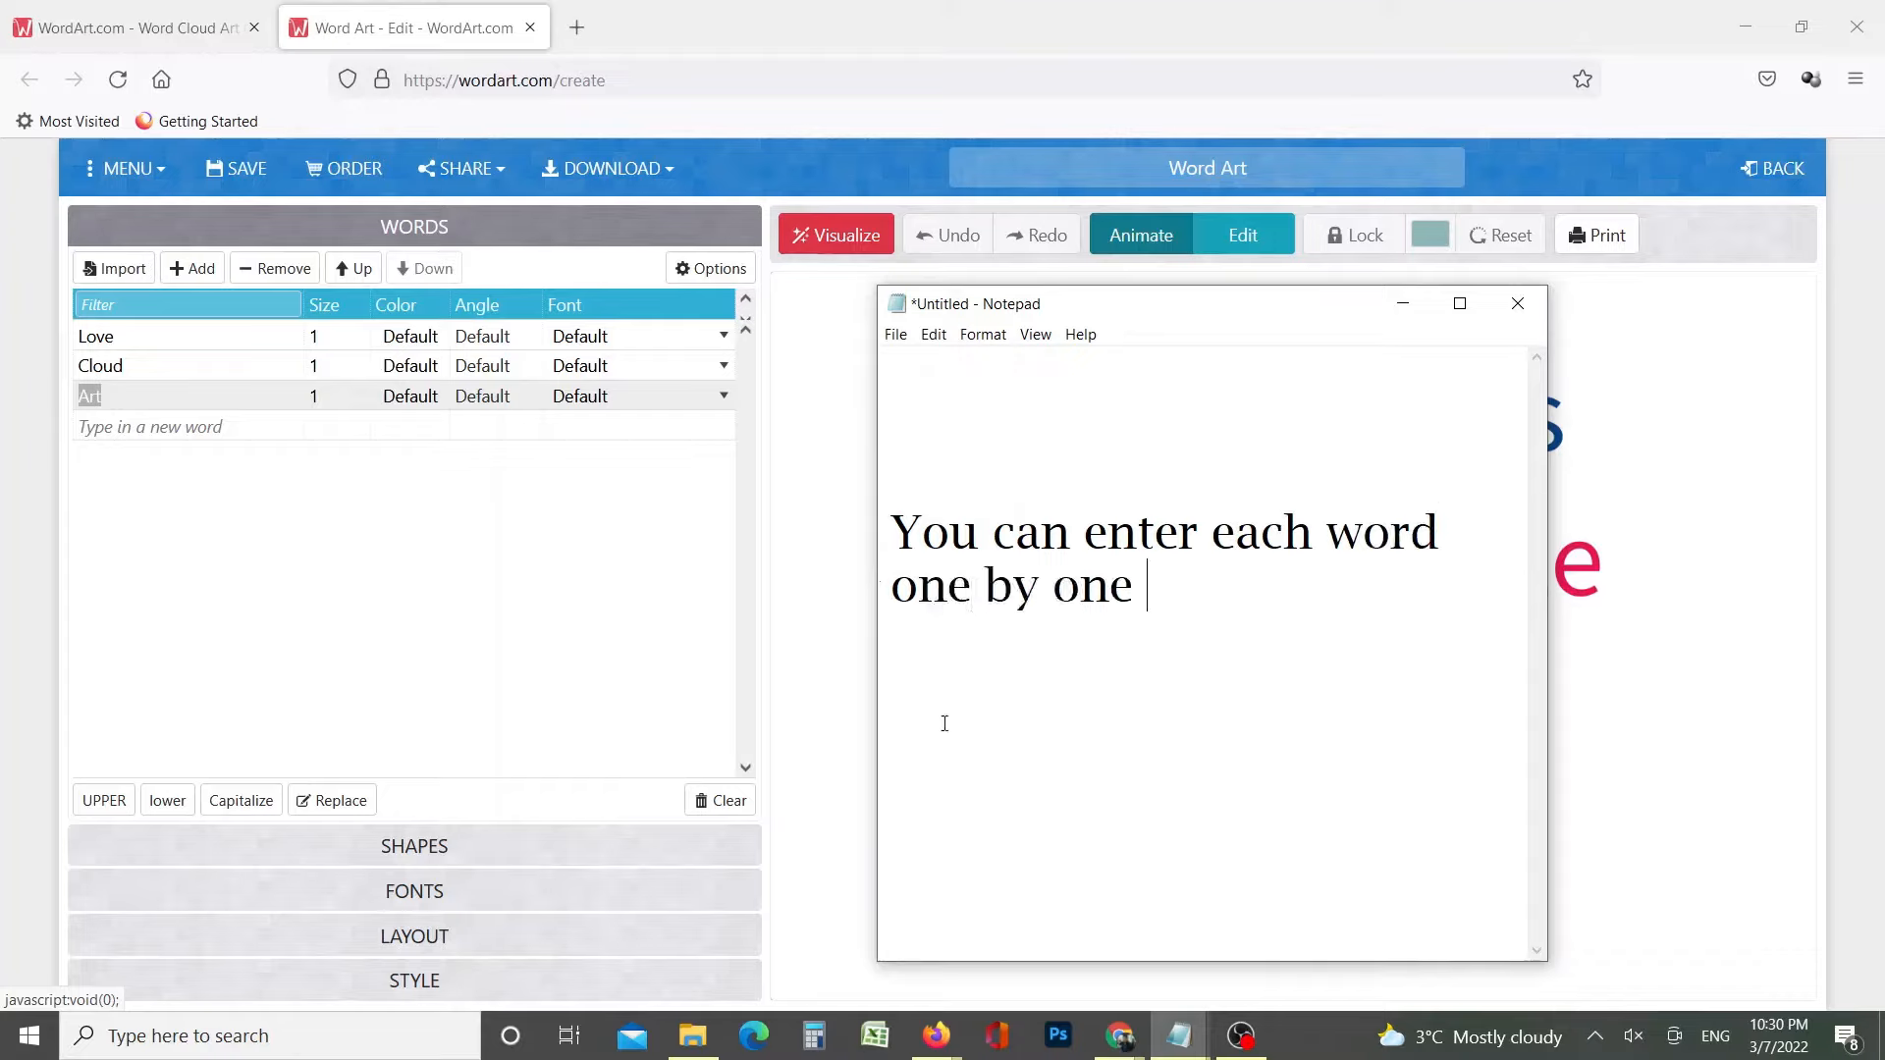
Replace the whole Notepad note with "Or" and "import" on separate lines
{"action": "key", "text": "ctrl+shift+Left"}
{"action": "key", "text": "ctrl+shift+Left"}
{"action": "key", "text": "ctrl+a"}
{"action": "type", "text": "Or"}
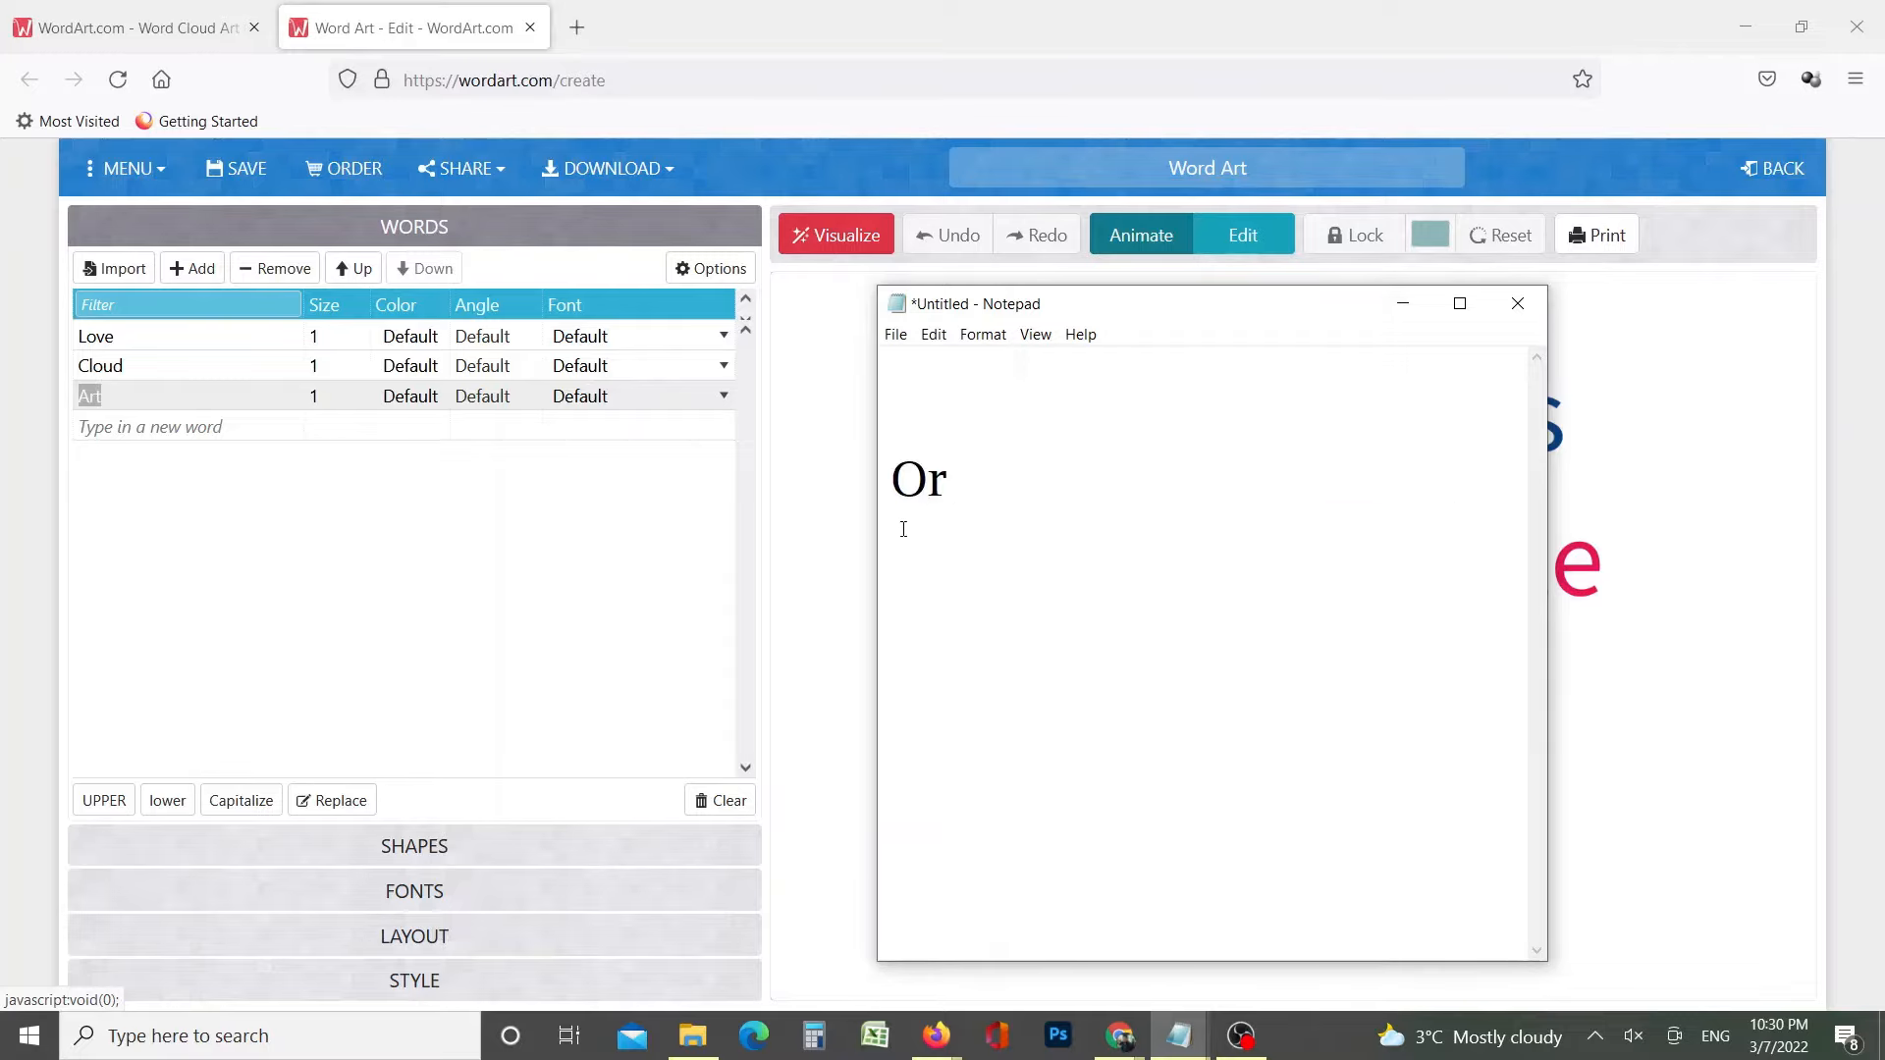
{"action": "key", "text": "Return"}
{"action": "type", "text": "import"}
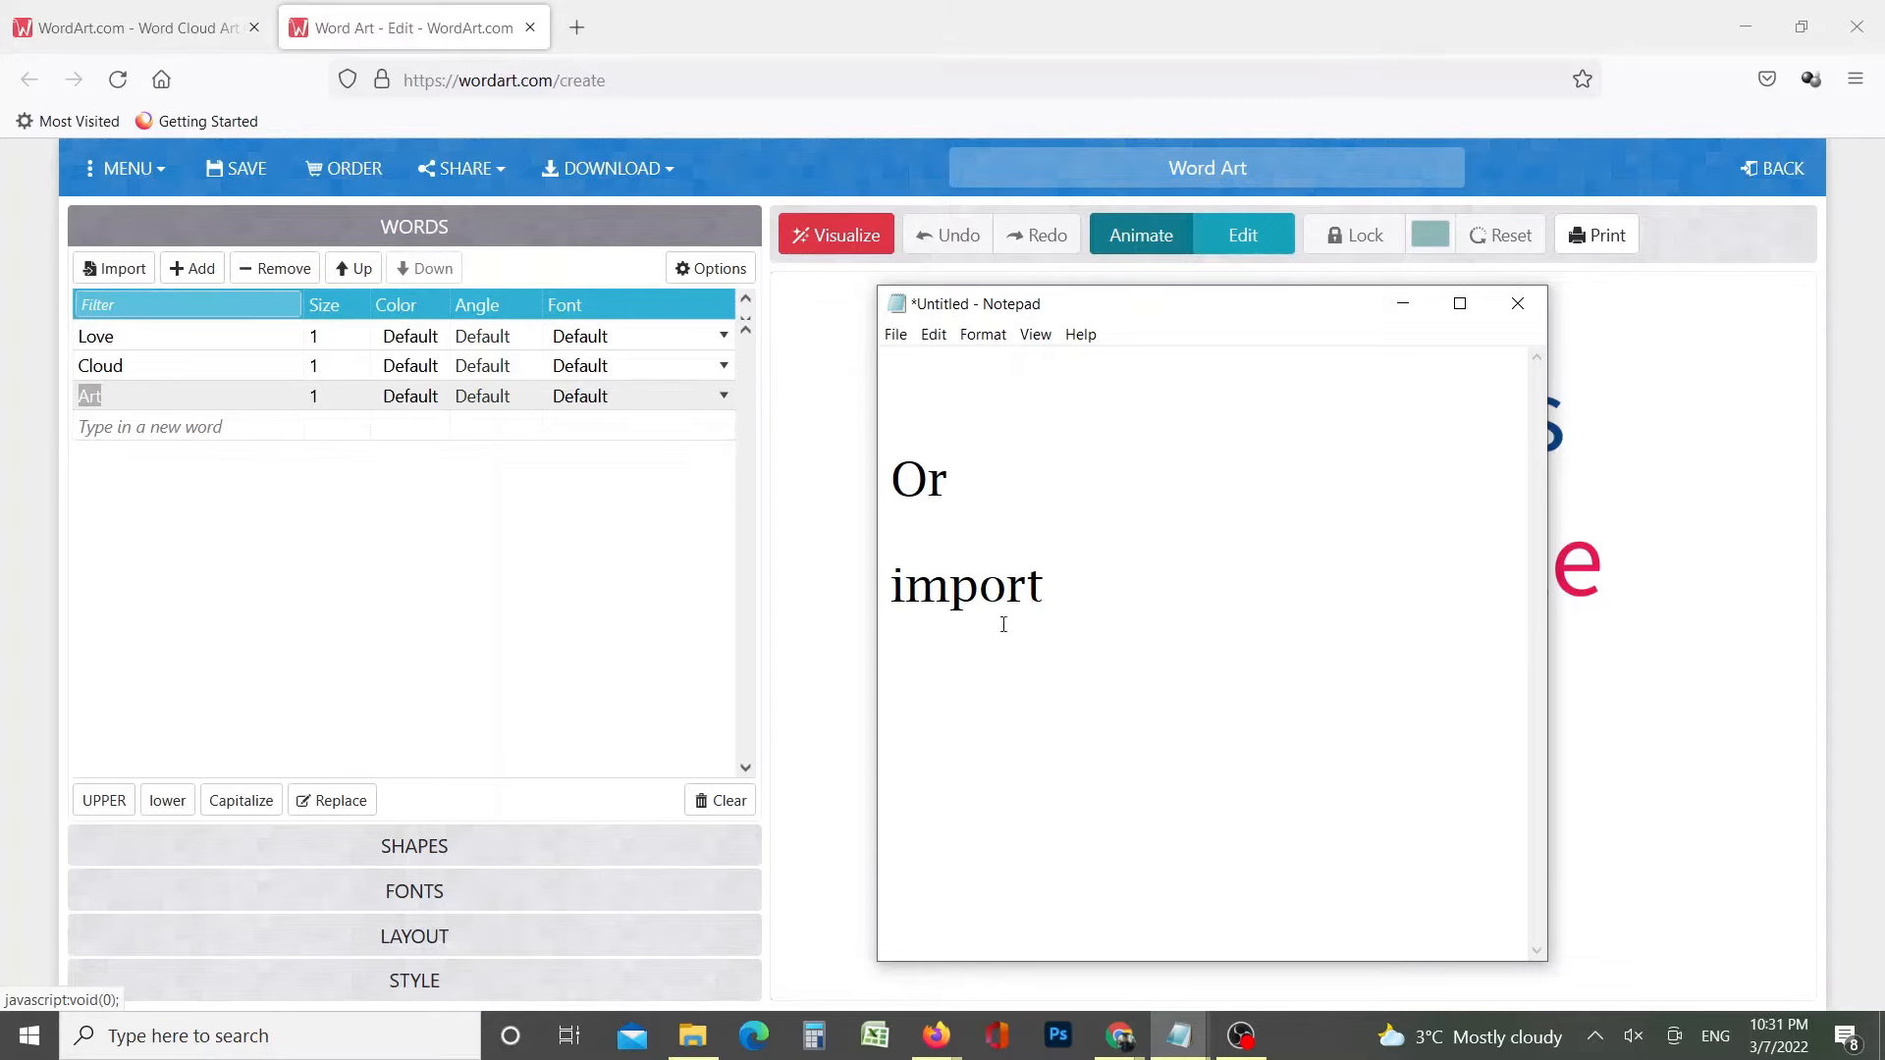
Import the comma-separated words from "Pudding" to "Ice cream" as text into the word list, copying them from the other Notepad note
{"action": "left_click", "coordinate": [114, 268]}
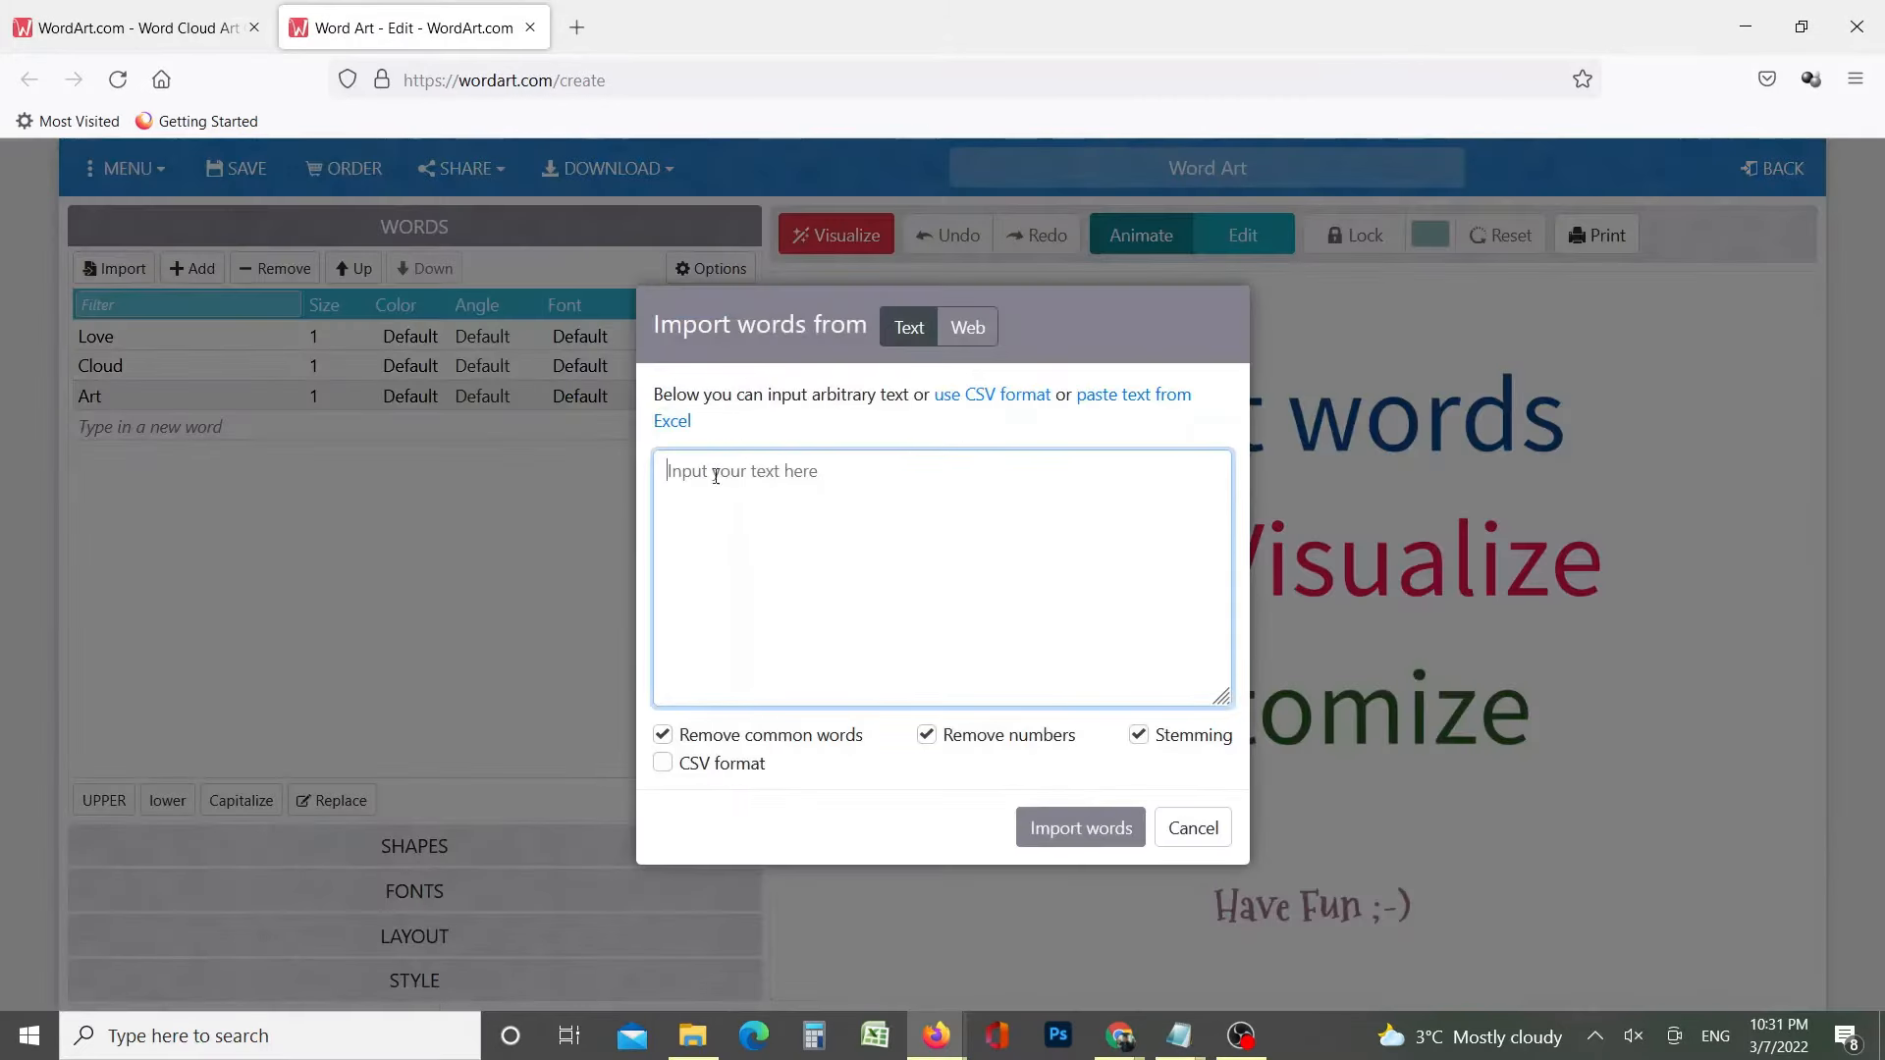
{"action": "mouse_move", "coordinate": [1178, 1035]}
{"action": "left_click", "coordinate": [1271, 913]}
{"action": "left_click_drag", "start_coordinate": [876, 259], "coordinate": [1455, 393]}
{"action": "key", "text": "ctrl+c"}
{"action": "left_click", "coordinate": [744, 501]}
{"action": "key", "text": "ctrl+v"}
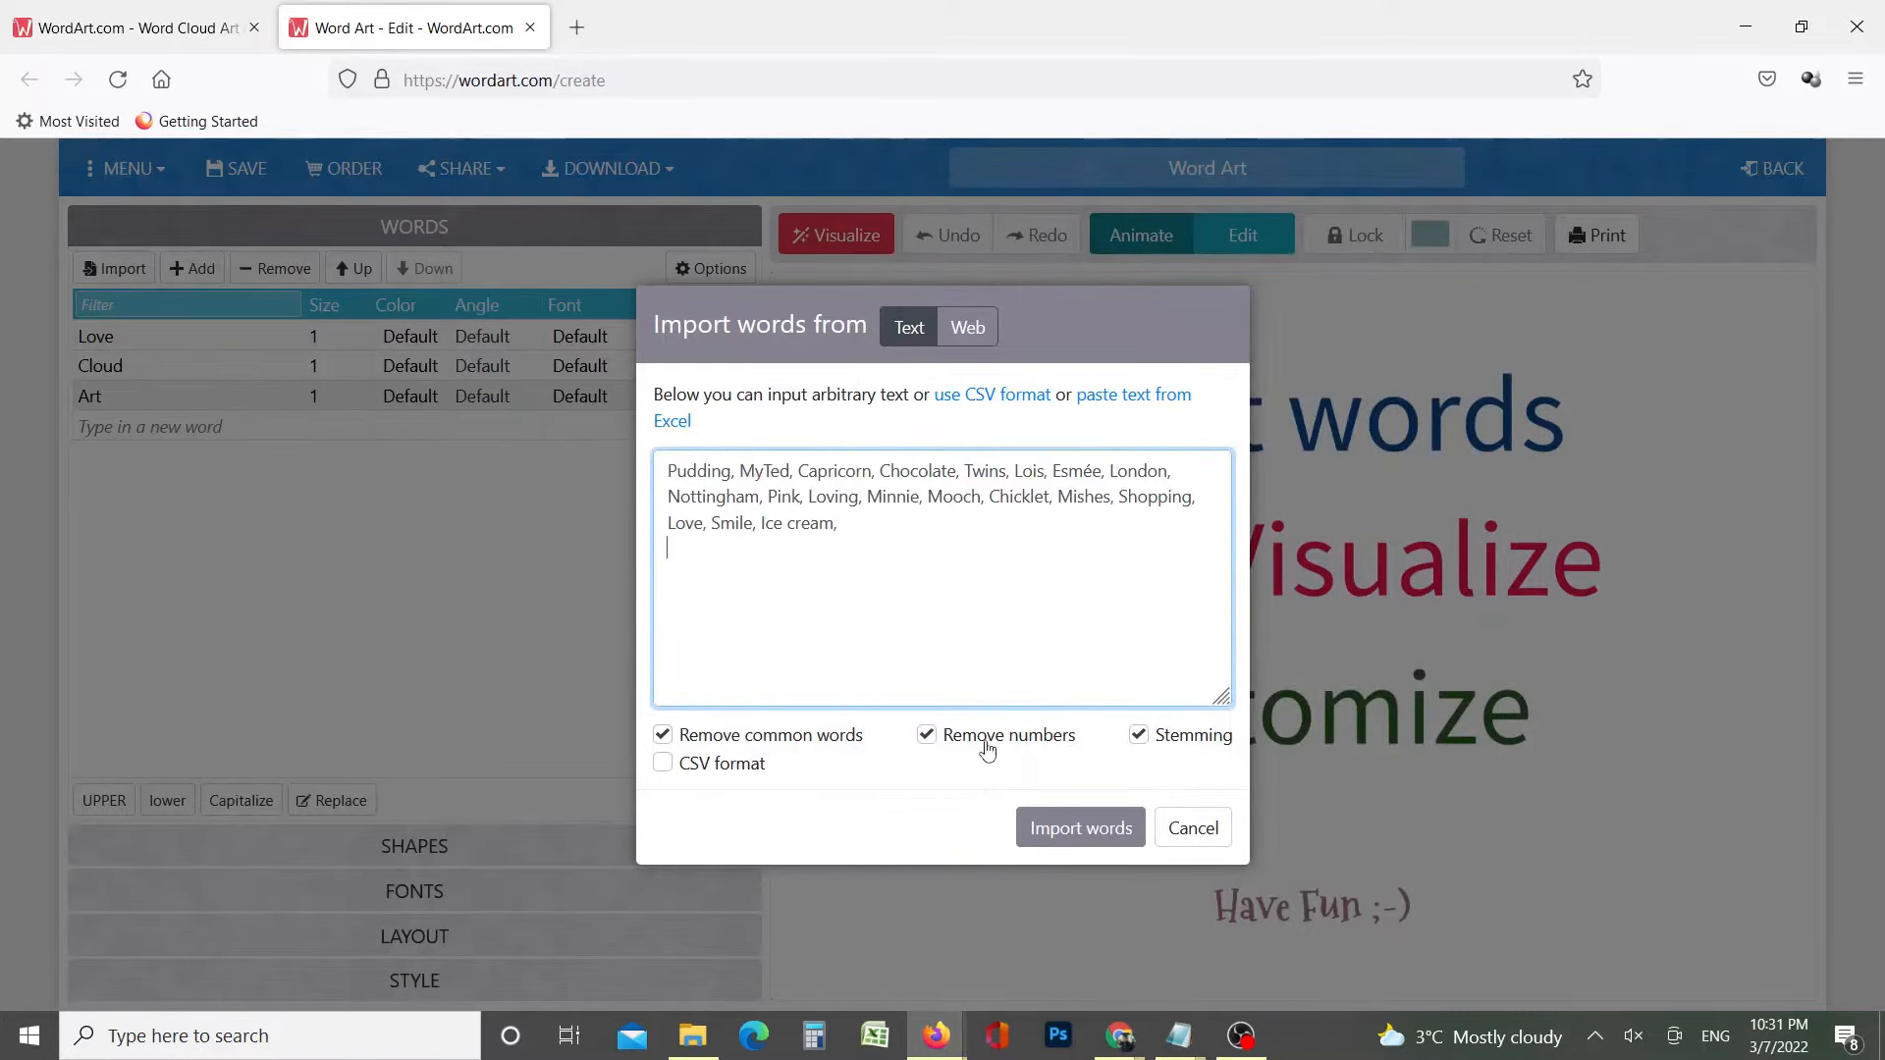
{"action": "left_click", "coordinate": [1080, 828]}
Open the size of "Love" for editing, and replace the Notepad note with "You can change the font size"
{"action": "left_click", "coordinate": [314, 335]}
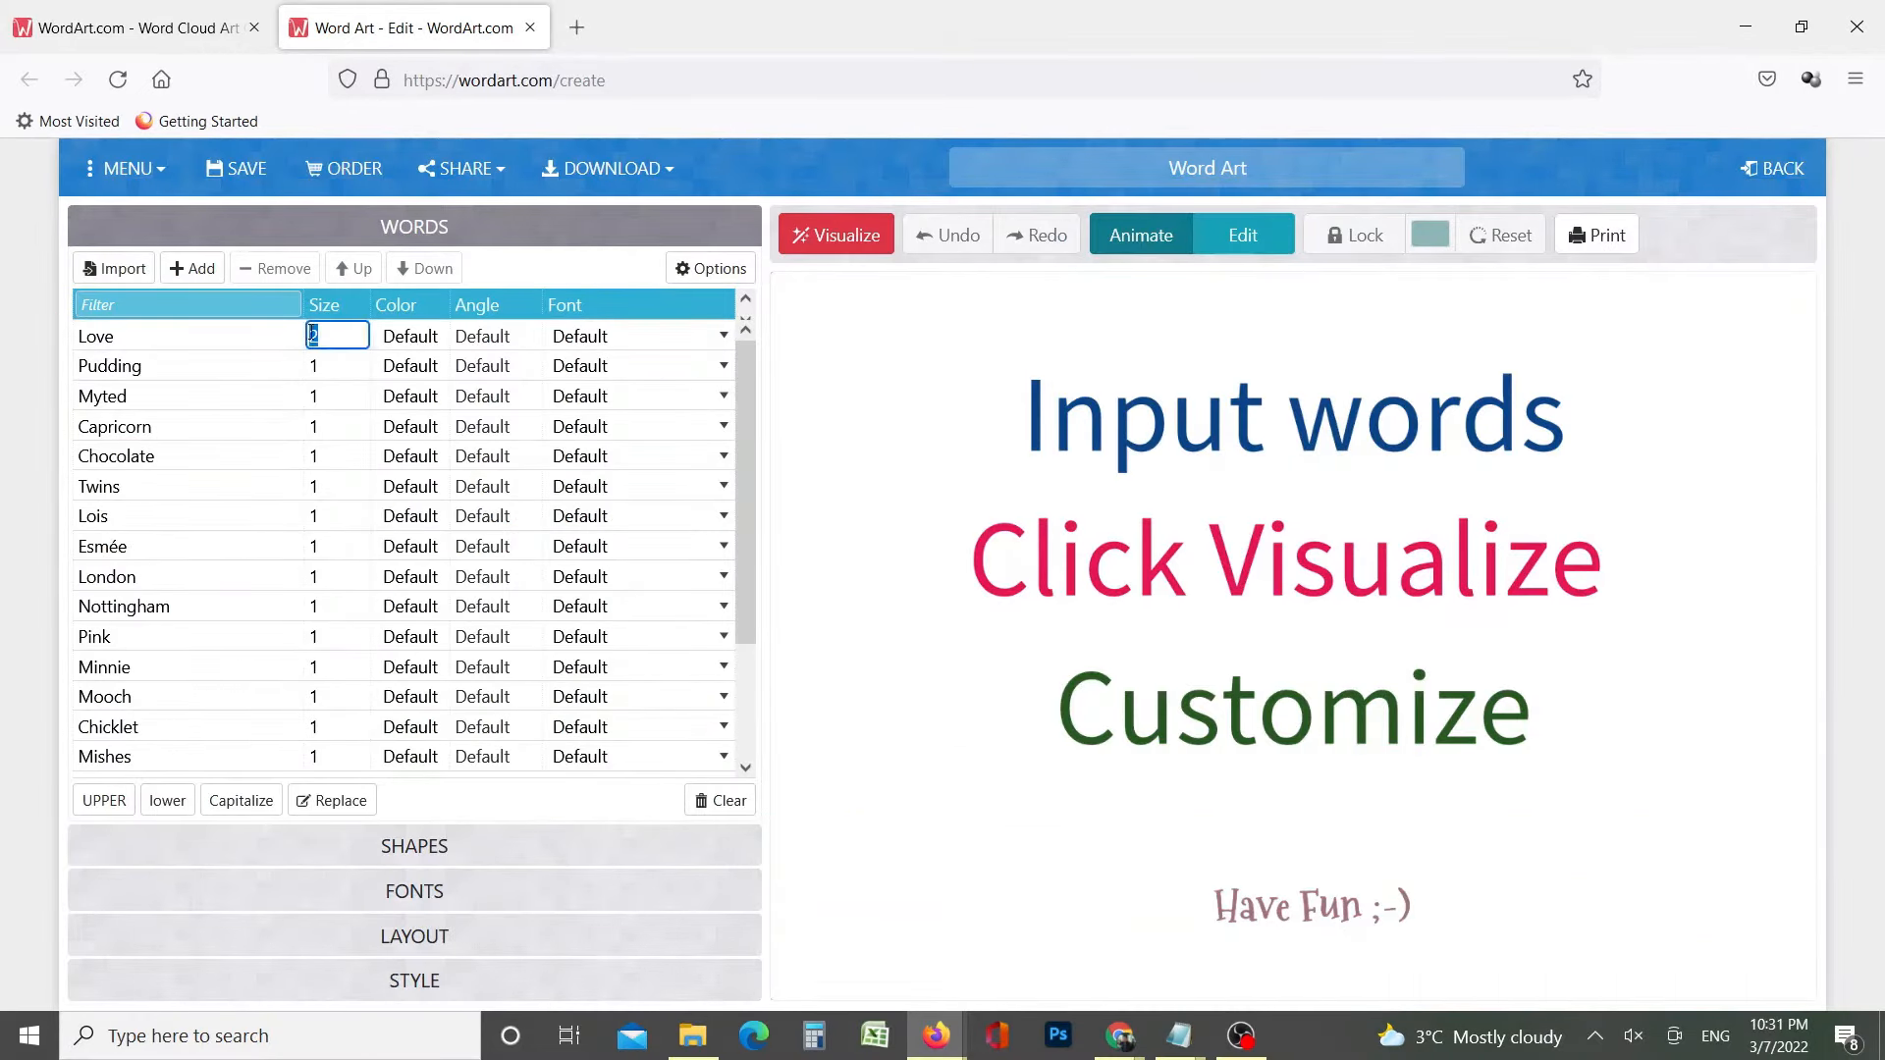
{"action": "left_click", "coordinate": [1203, 997]}
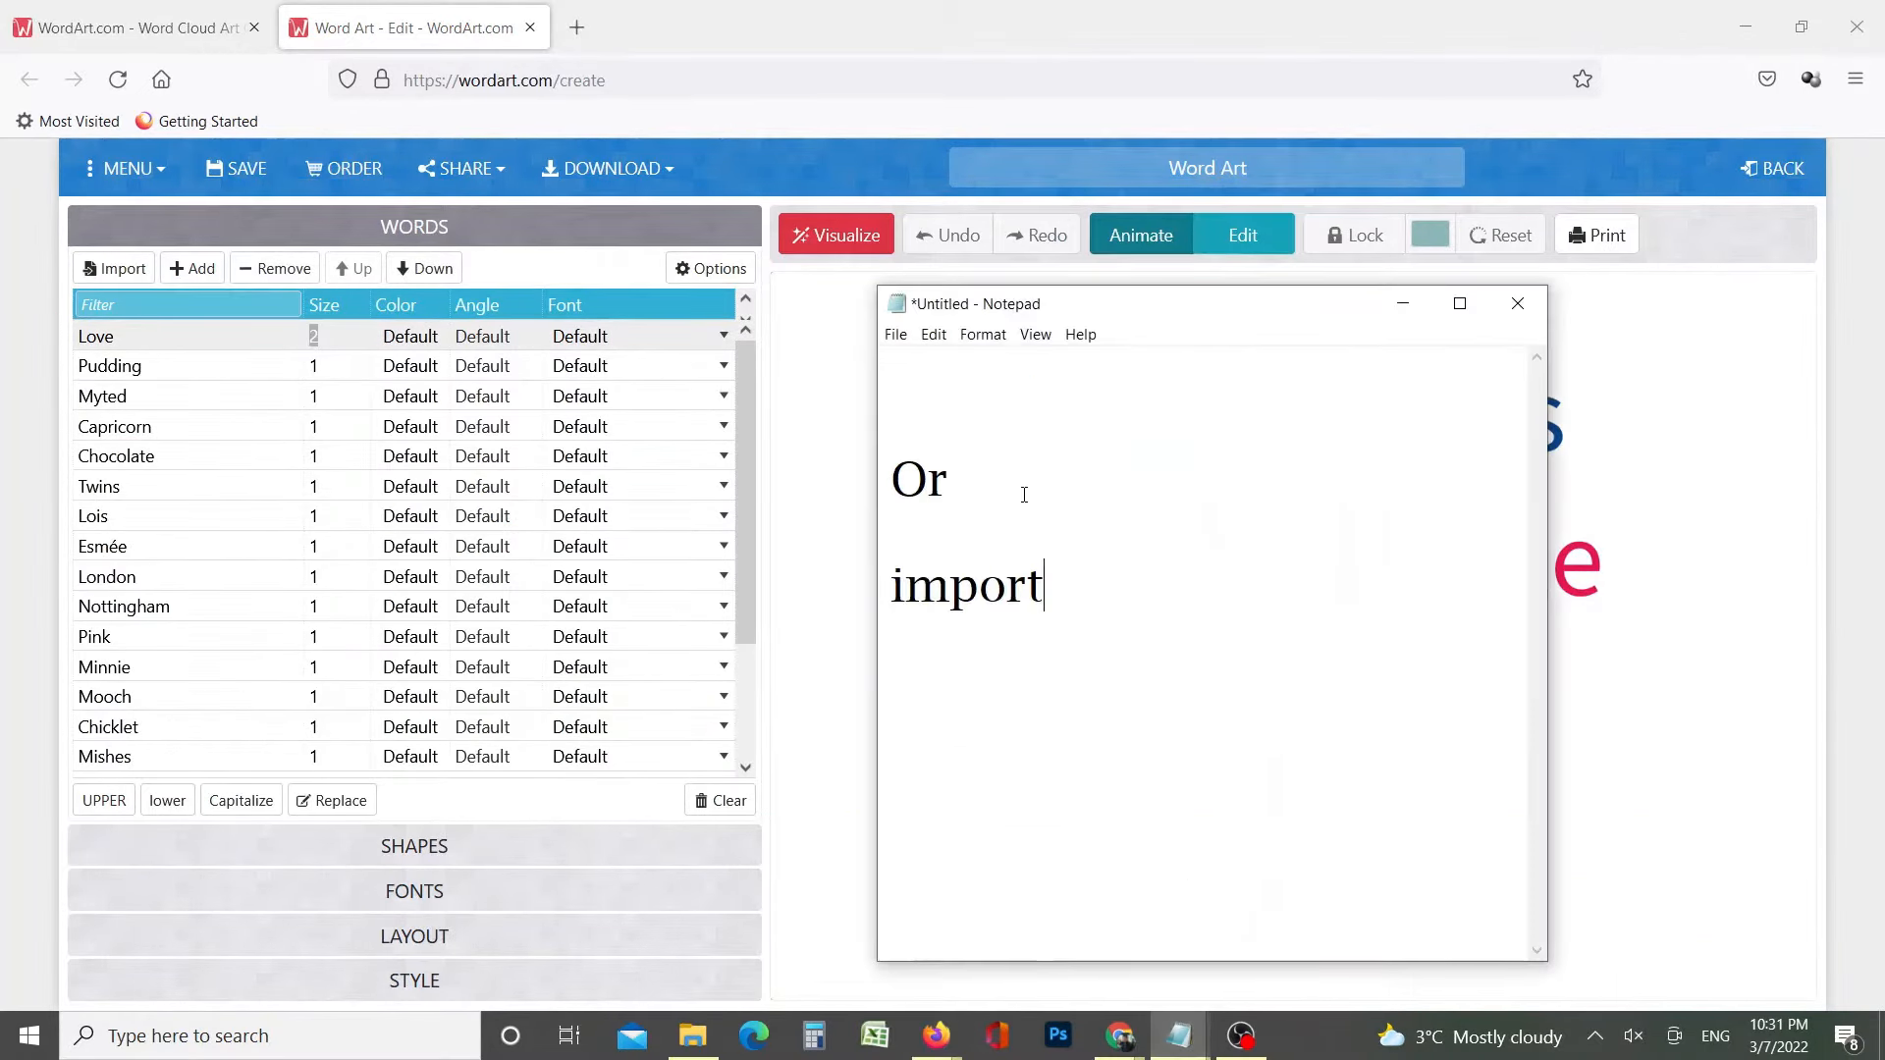
{"action": "left_click", "coordinate": [1106, 597], "text": "shift"}
{"action": "type", "text": "You can"}
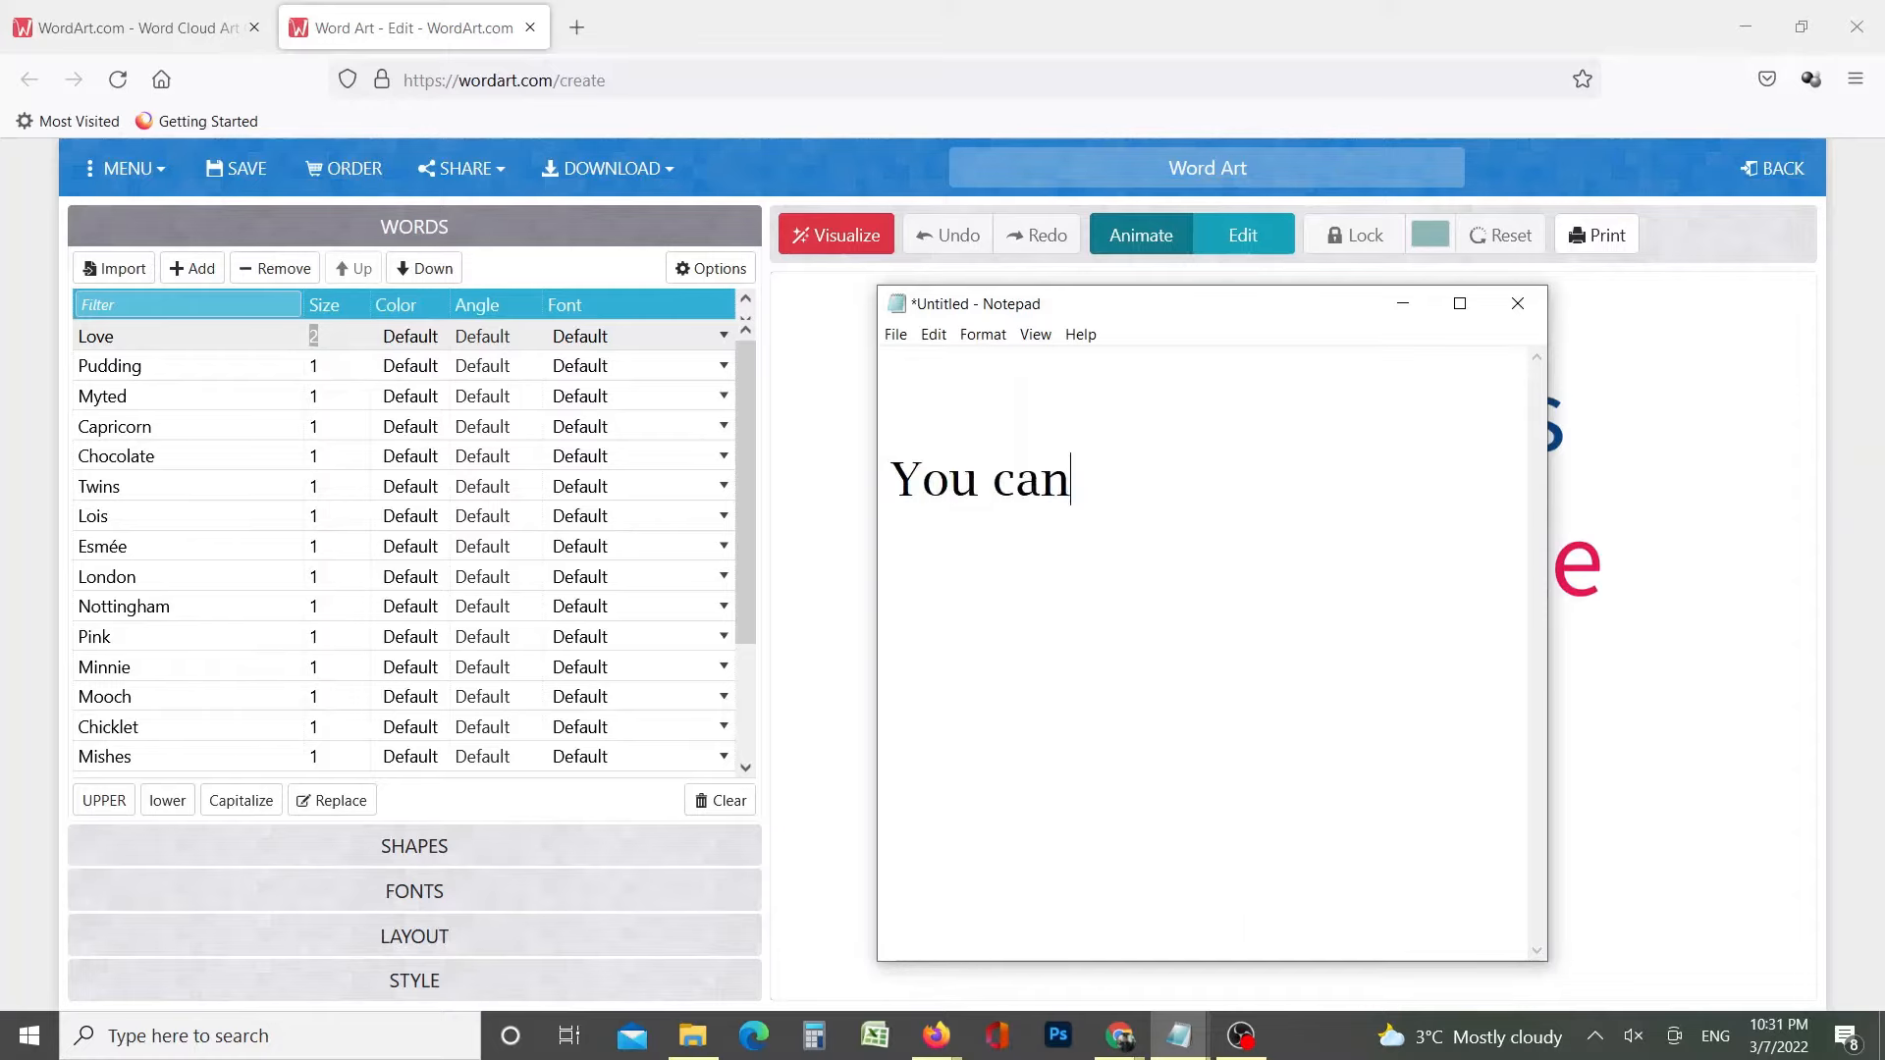
{"action": "type", "text": " change the size"}
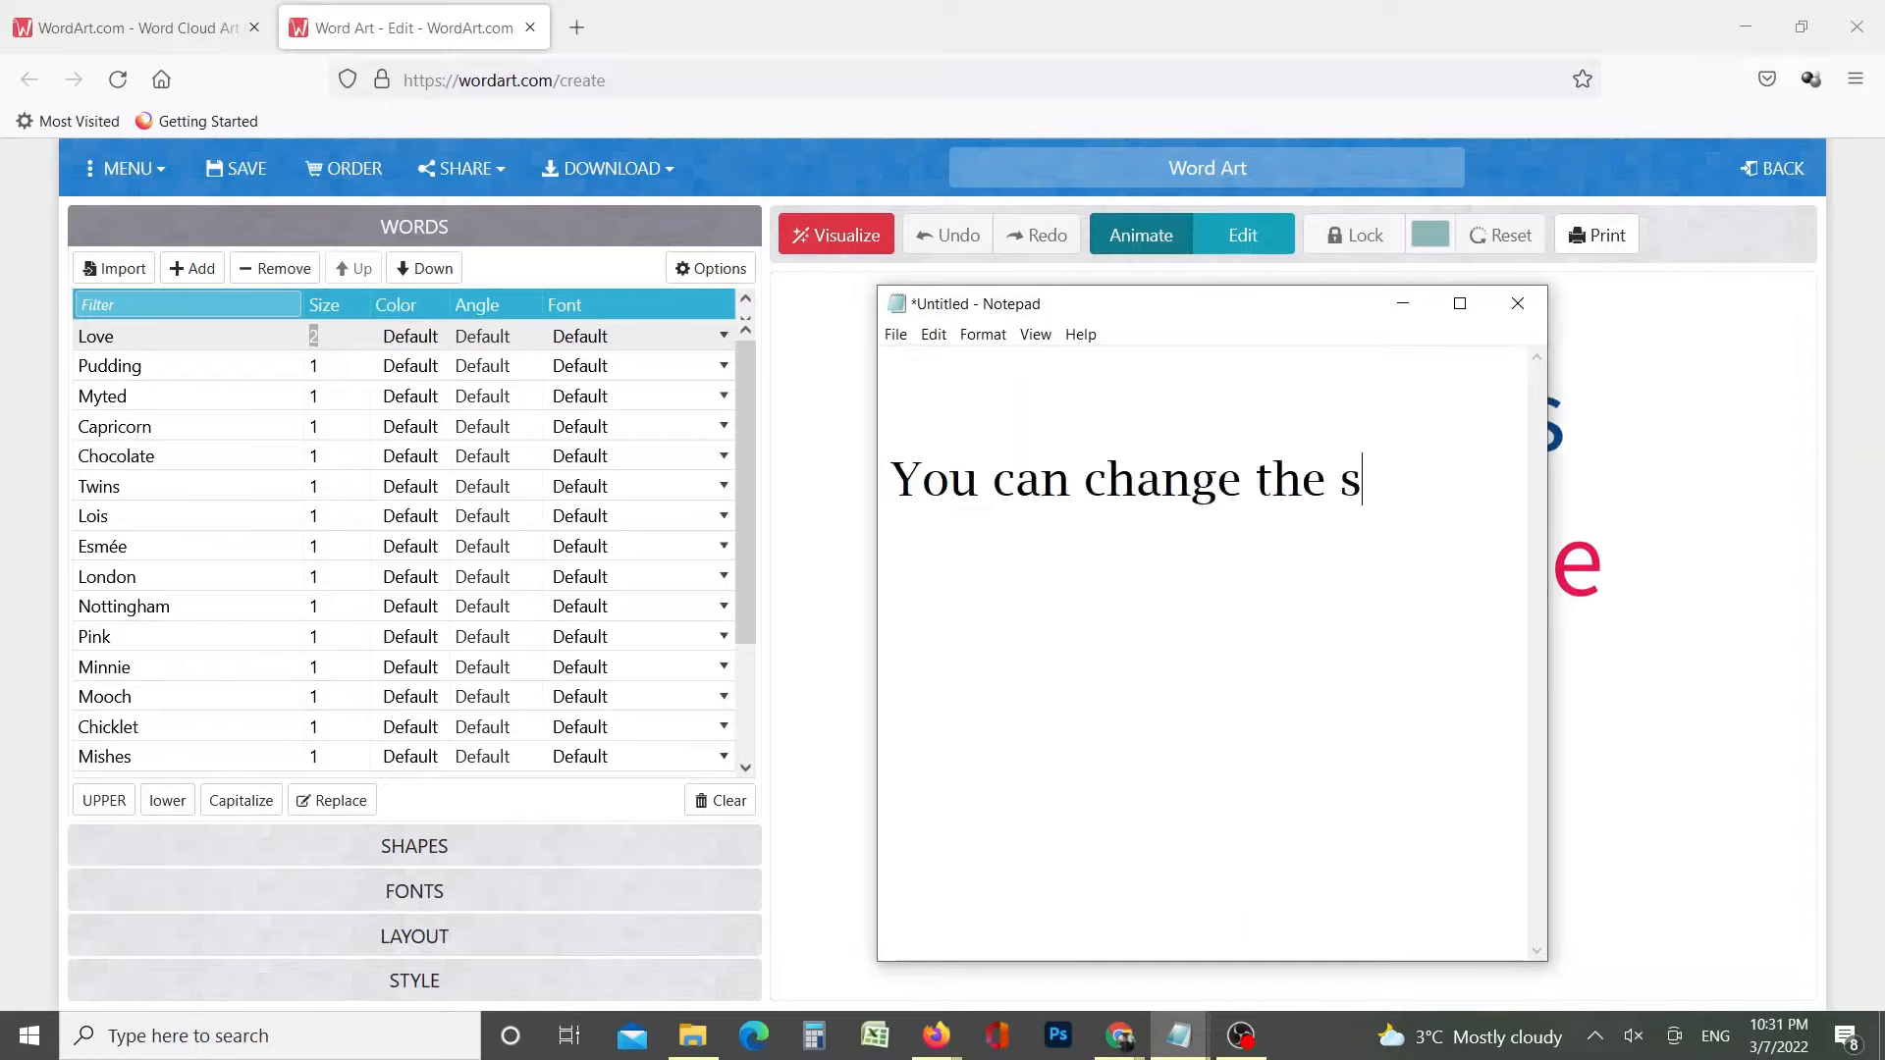
{"action": "key", "text": "BackSpace"}
{"action": "key", "text": "BackSpace"}
{"action": "key", "text": "BackSpace"}
{"action": "key", "text": "BackSpace"}
{"action": "type", "text": "font siz"}
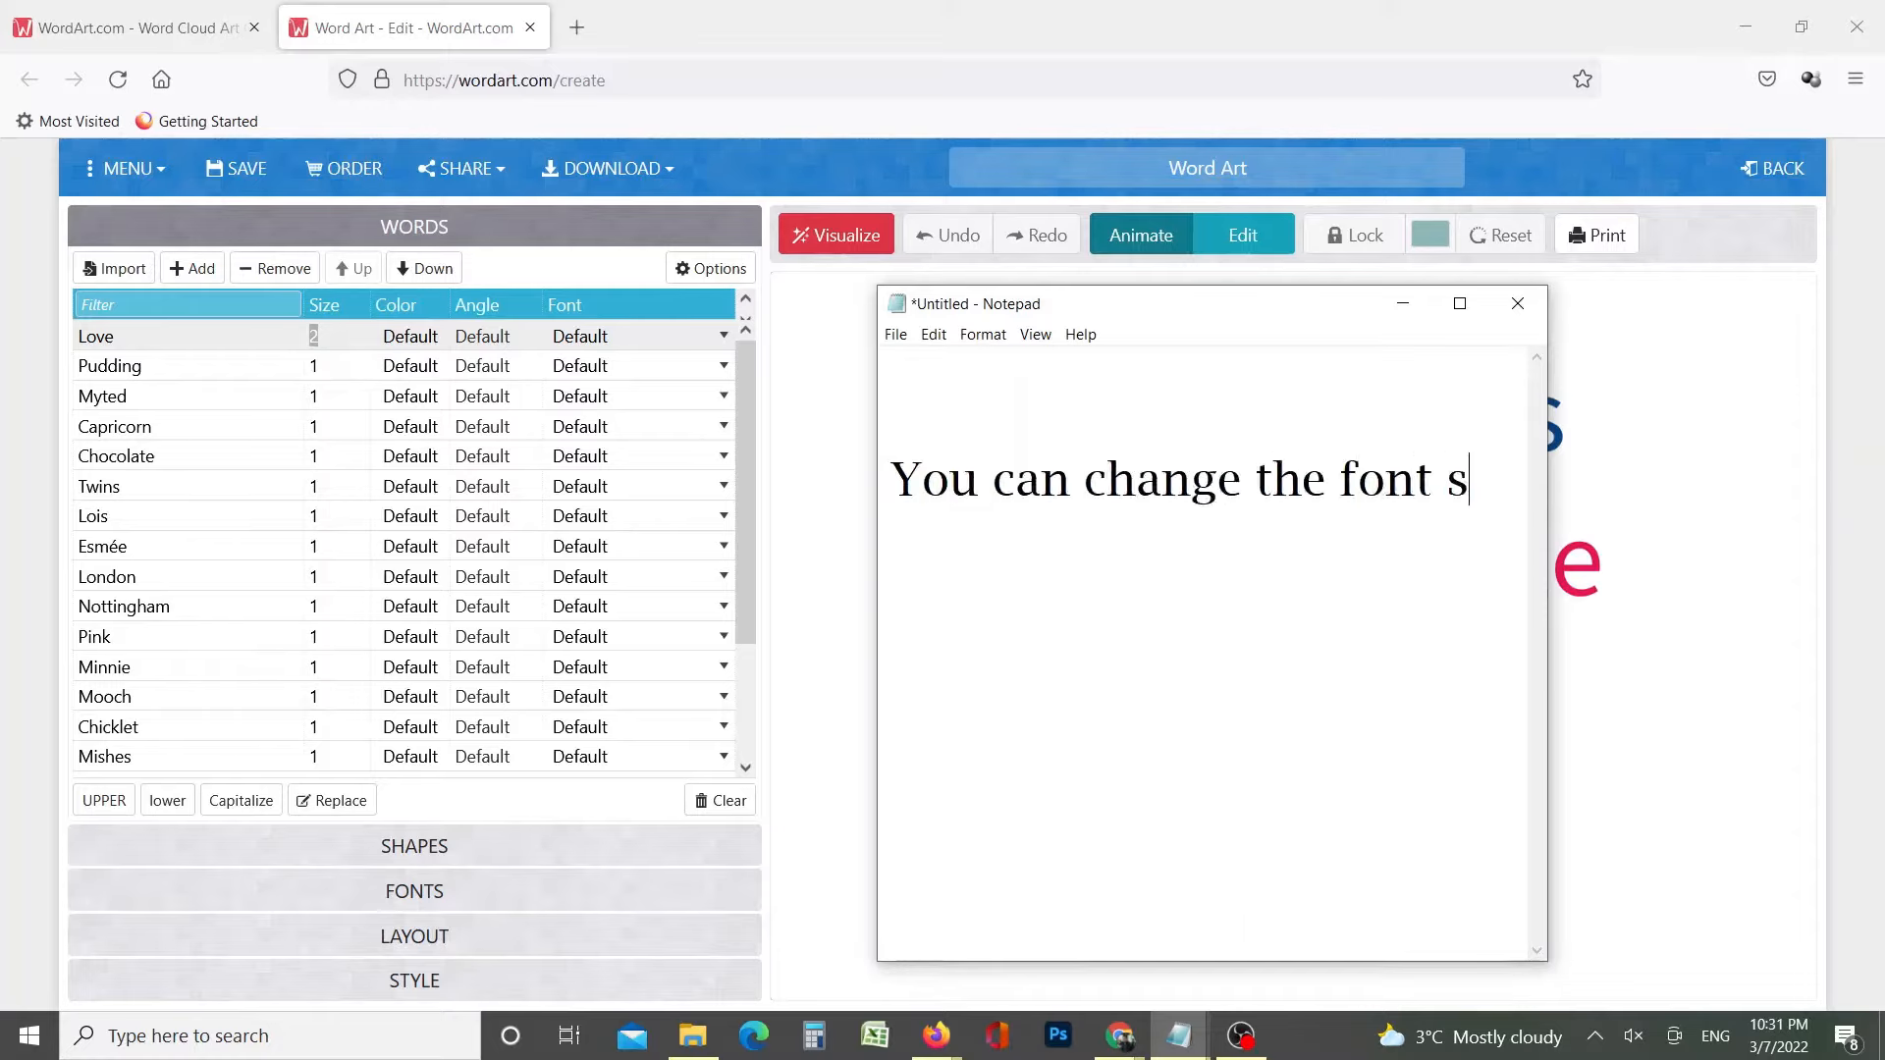
{"action": "type", "text": "e"}
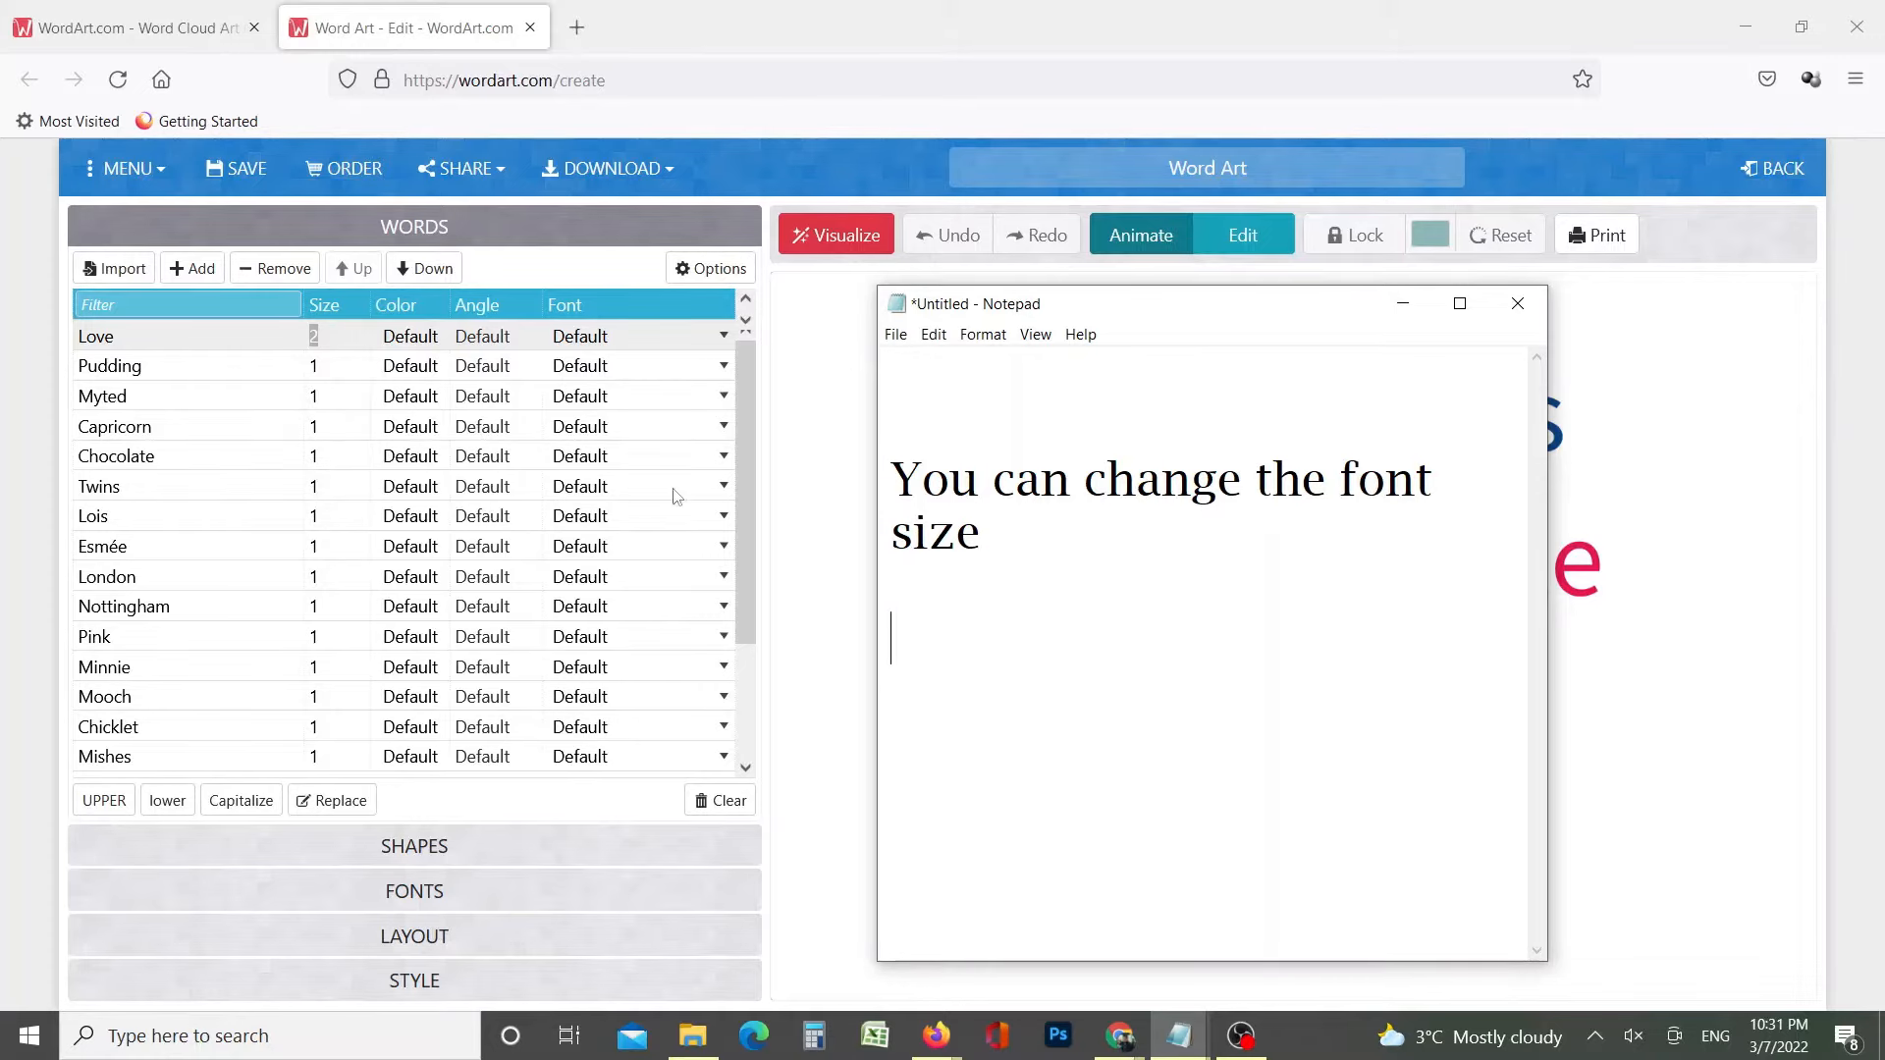
Set the color of the "Love" entry to the turquoise preset
{"action": "left_click", "coordinate": [412, 344]}
{"action": "left_click", "coordinate": [1091, 611]}
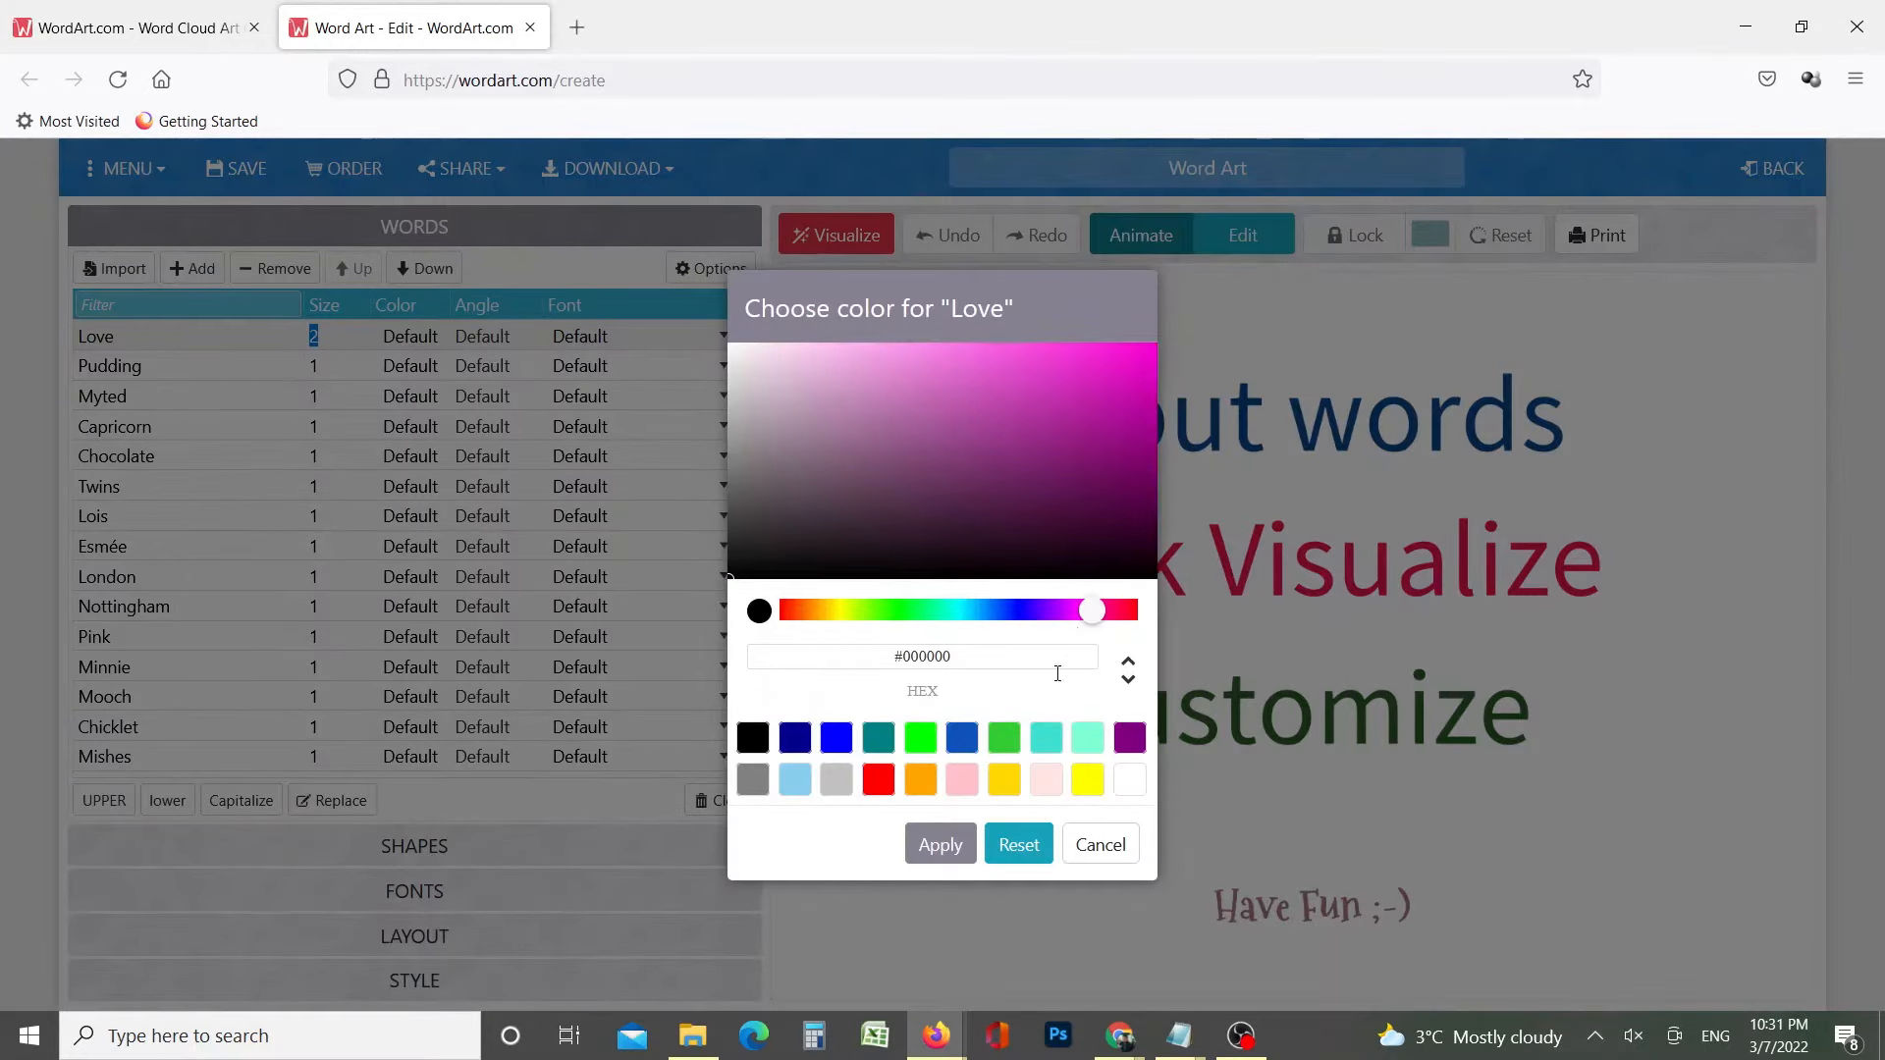
{"action": "left_click", "coordinate": [1046, 746]}
{"action": "left_click", "coordinate": [941, 844]}
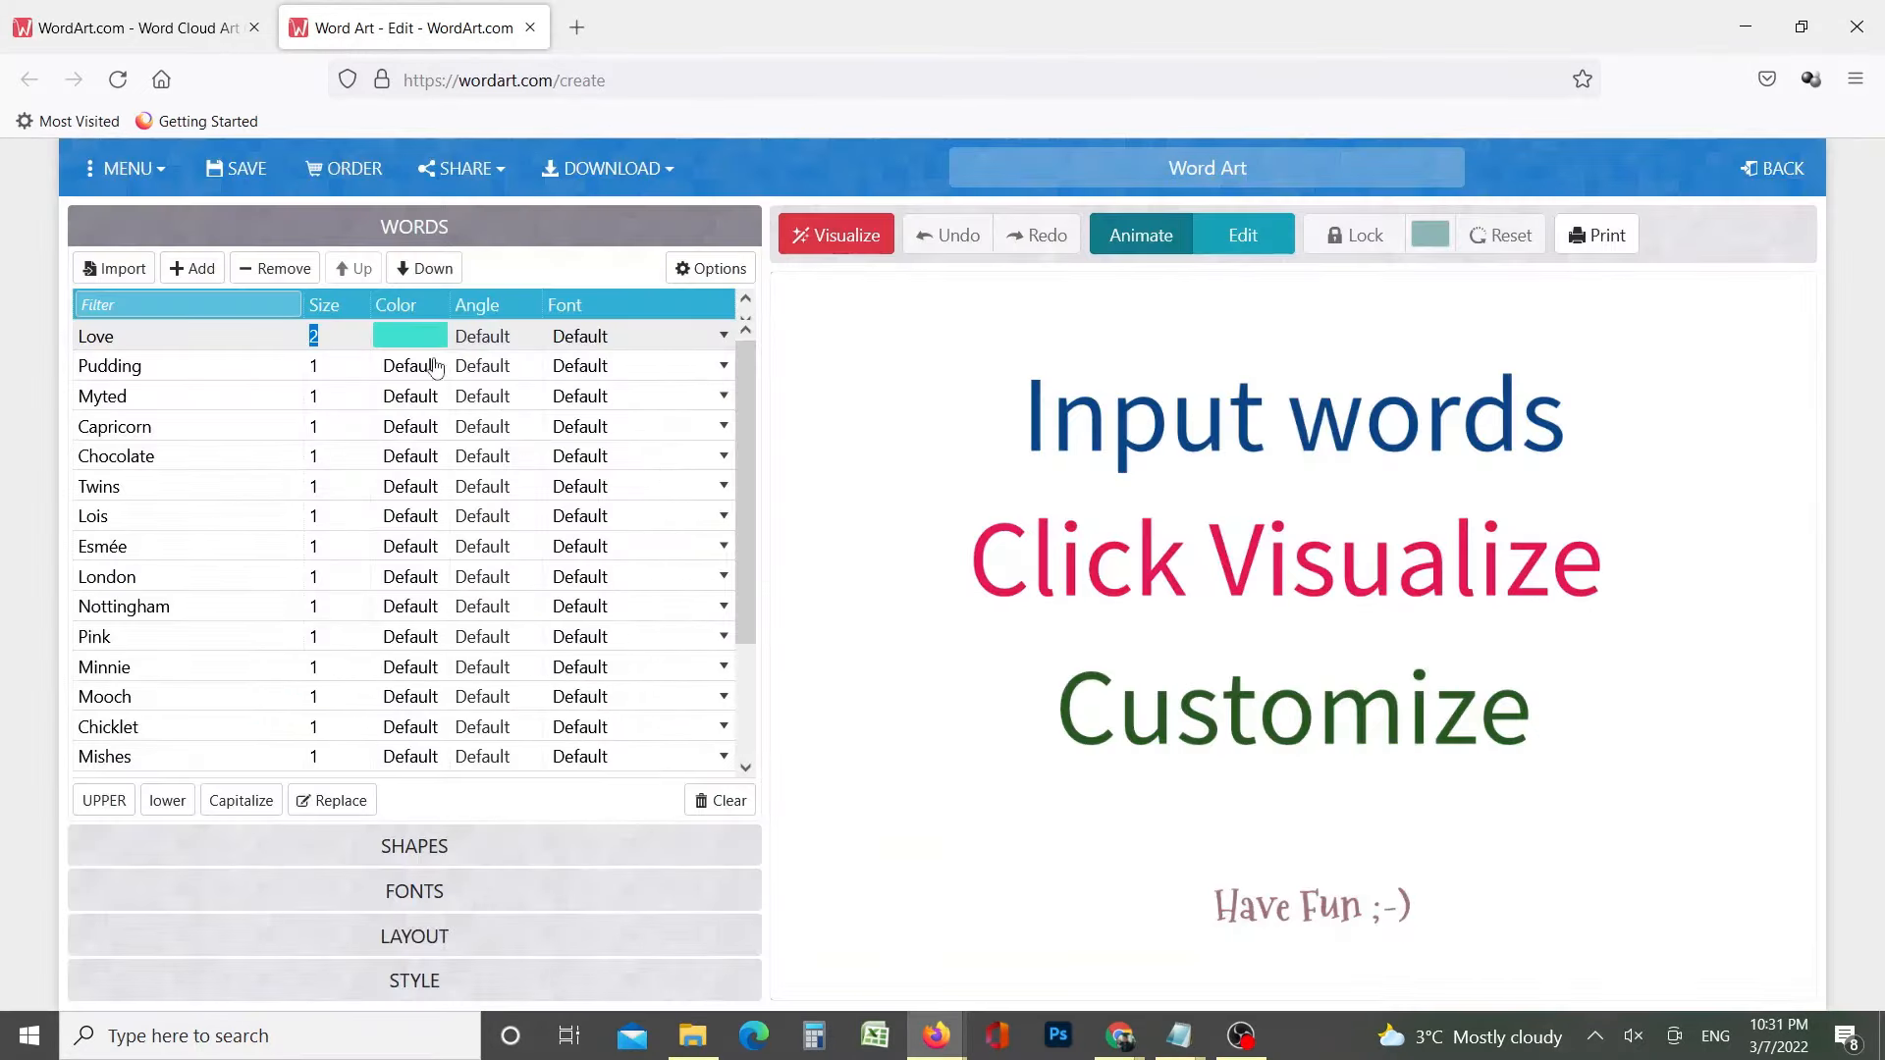
Number the Notepad note's first line "1." and add the lines "2. Font color" and "3." below it
{"action": "mouse_move", "coordinate": [1178, 1036]}
{"action": "left_click", "coordinate": [1213, 977]}
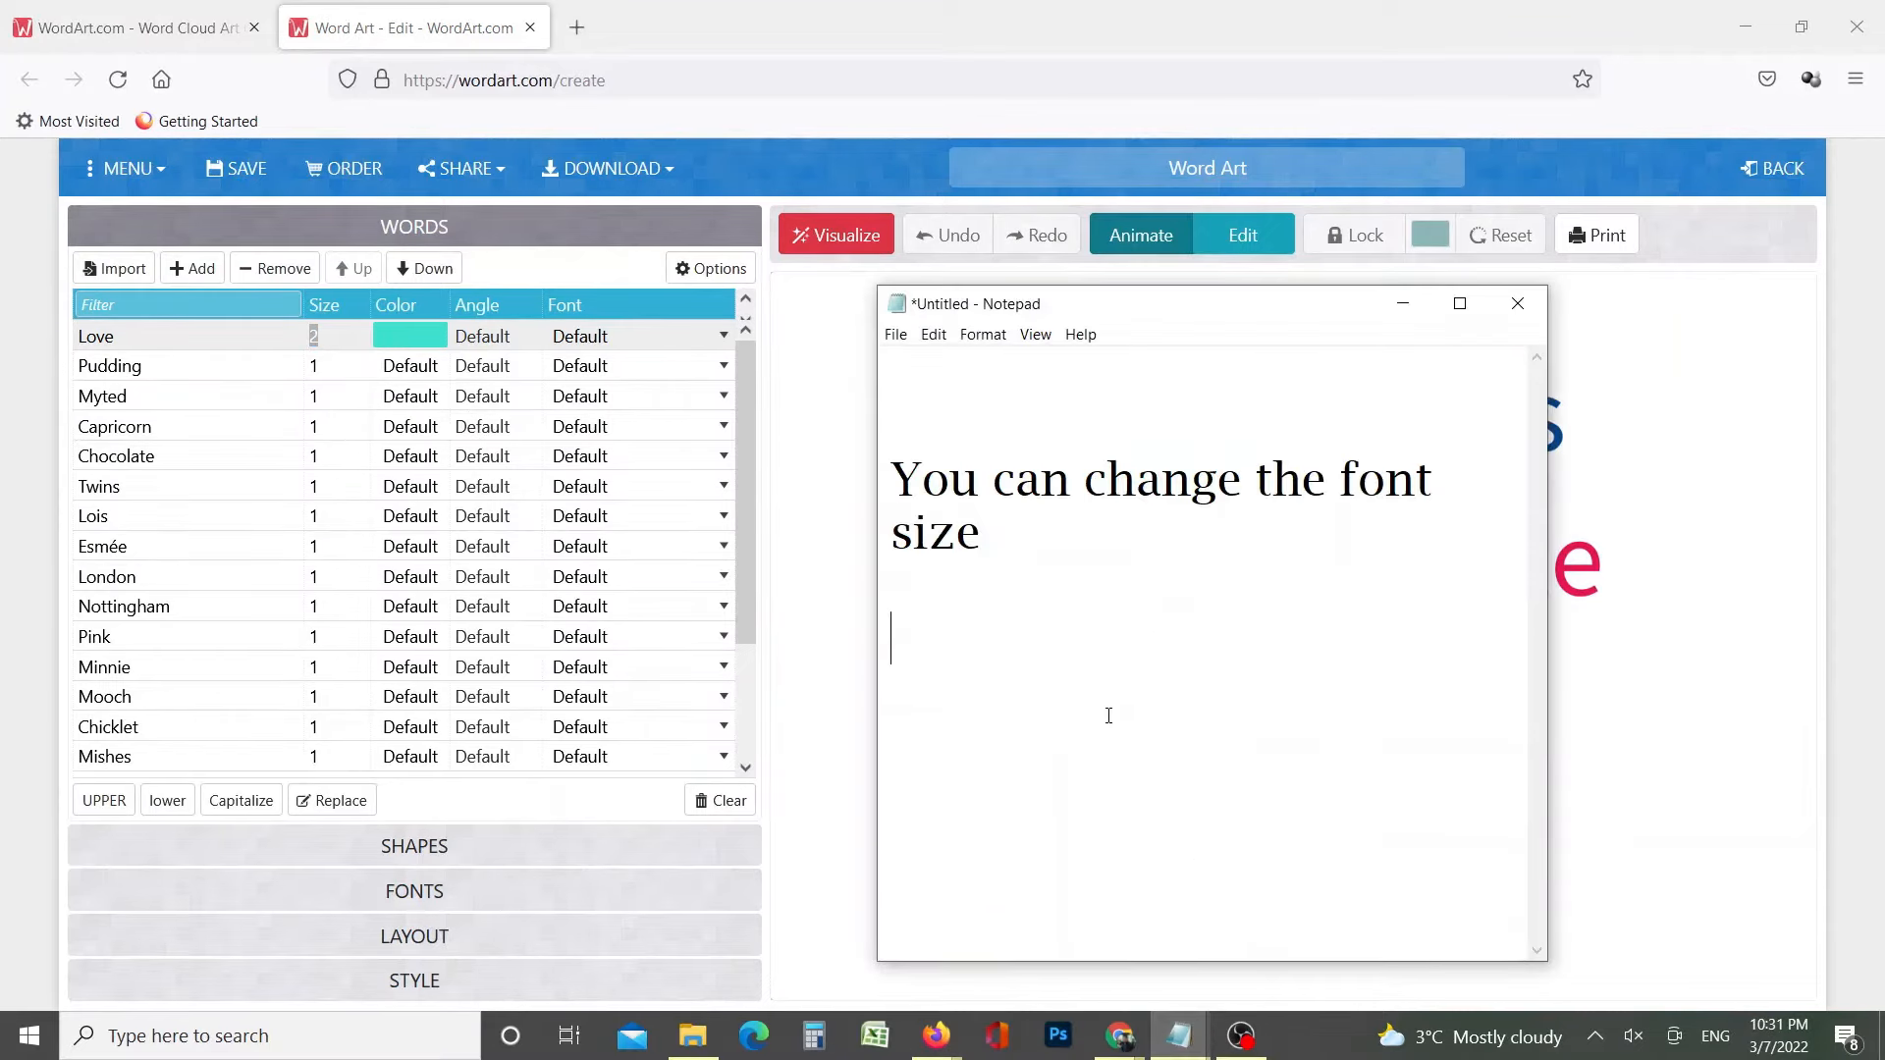
{"action": "key", "text": "Up"}
{"action": "key", "text": "Up"}
{"action": "key", "text": "Up"}
{"action": "type", "text": "1. "}
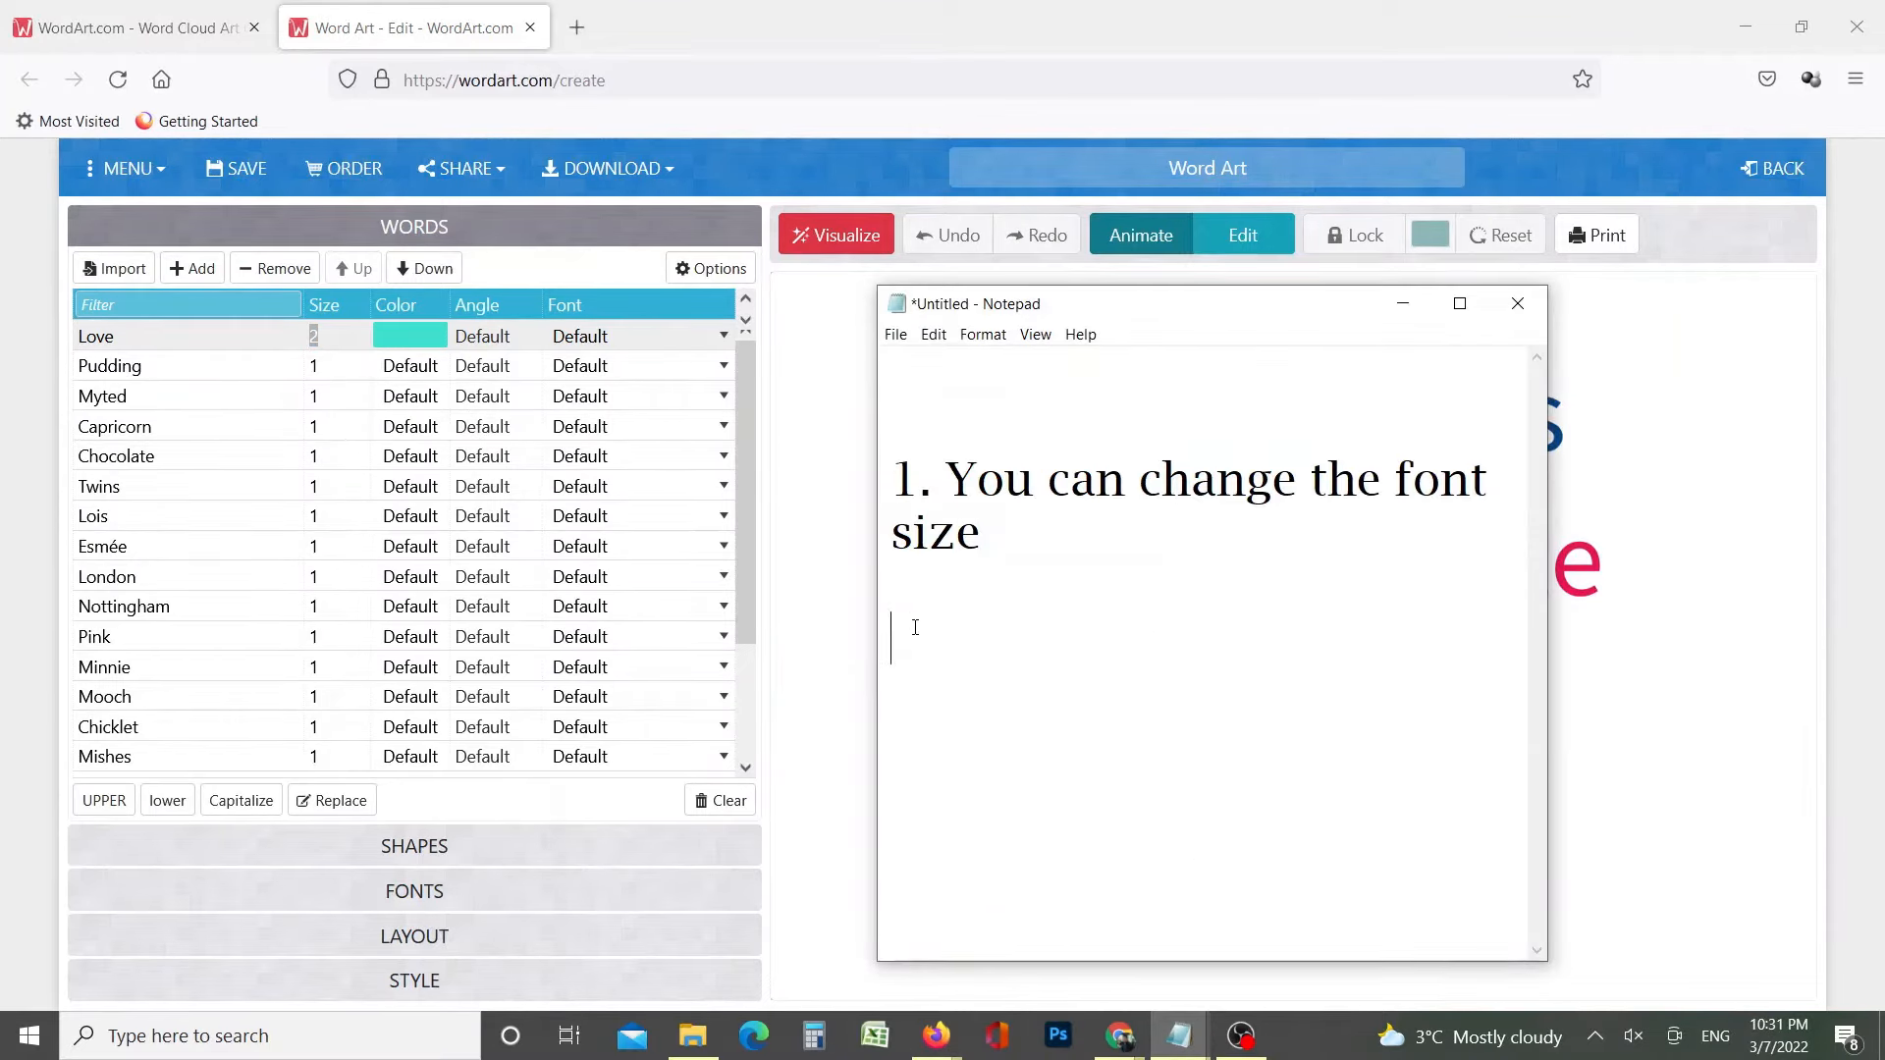
{"action": "type", "text": "2. Font colo"}
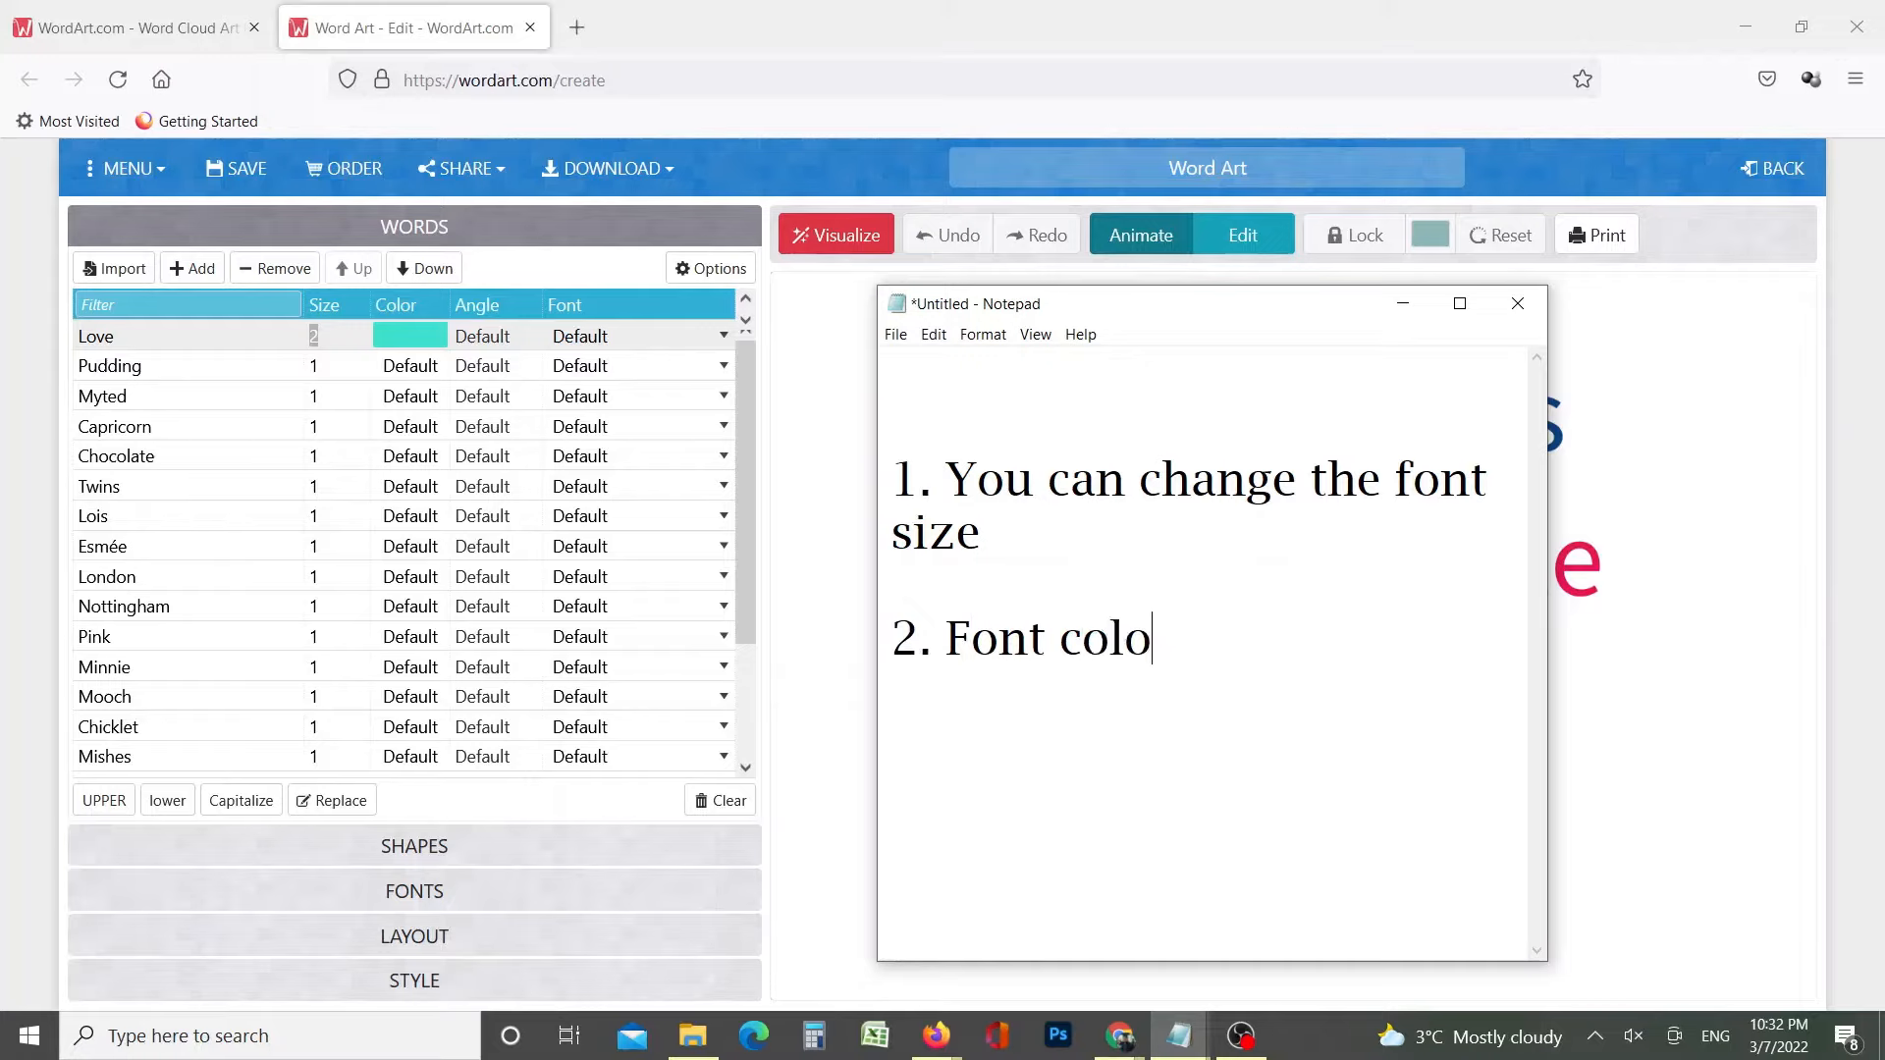
{"action": "type", "text": "r 3."}
Open the angle of "Love" for editing, and complete the Notepad list with "angle" as item 3 and "4. Font style"
{"action": "left_click", "coordinate": [501, 332]}
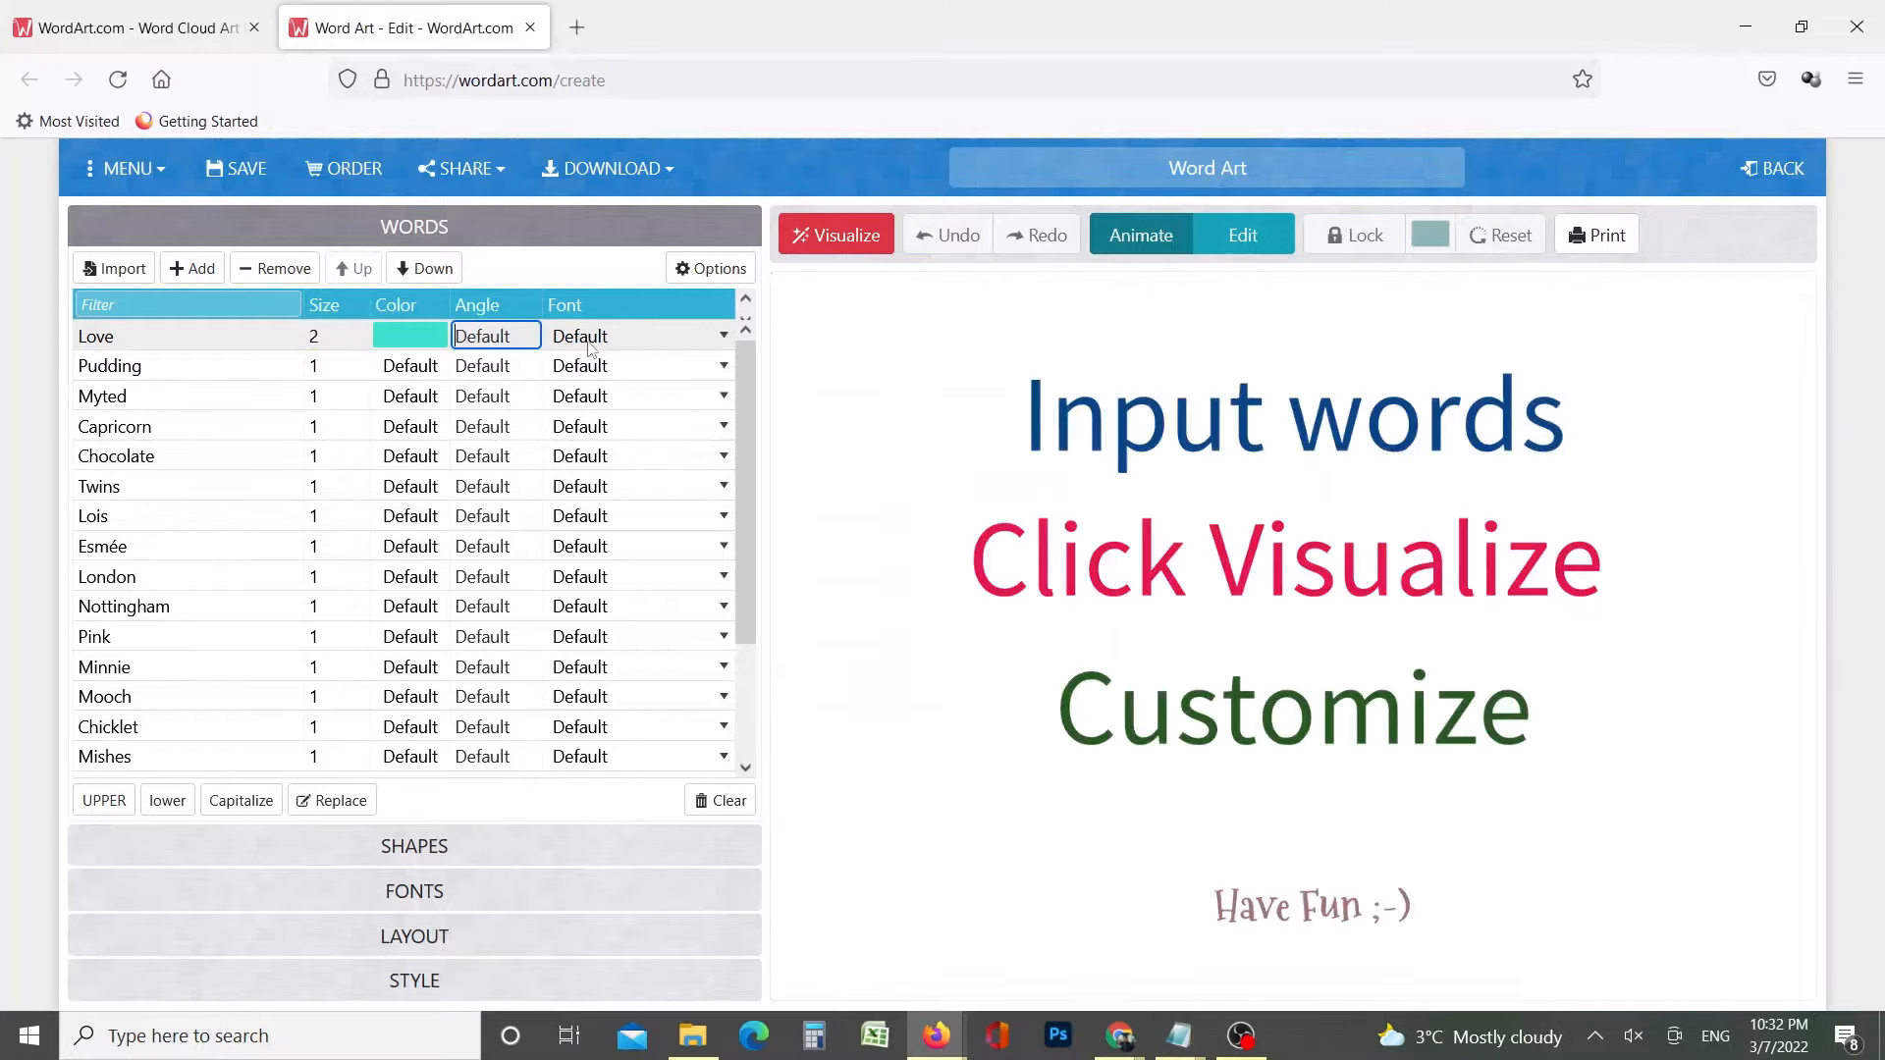
{"action": "left_click", "coordinate": [1179, 1036]}
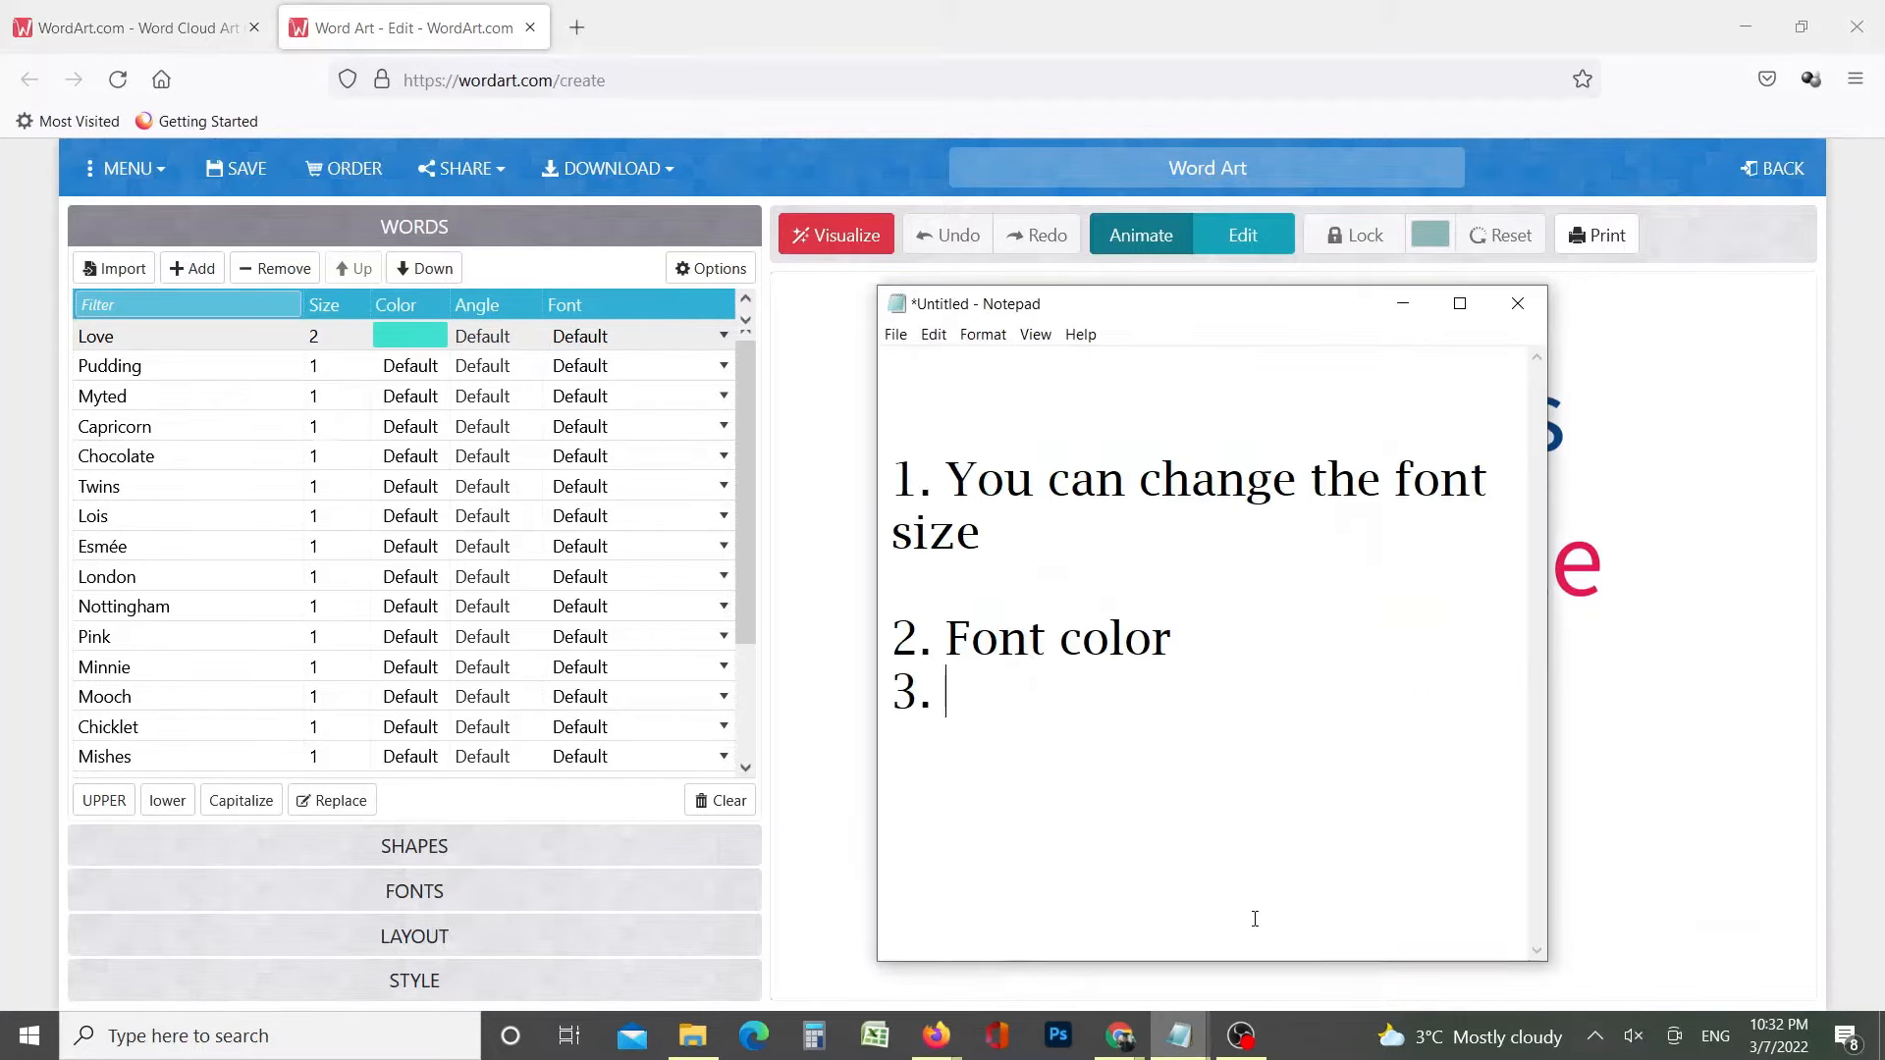
{"action": "type", "text": "ang"}
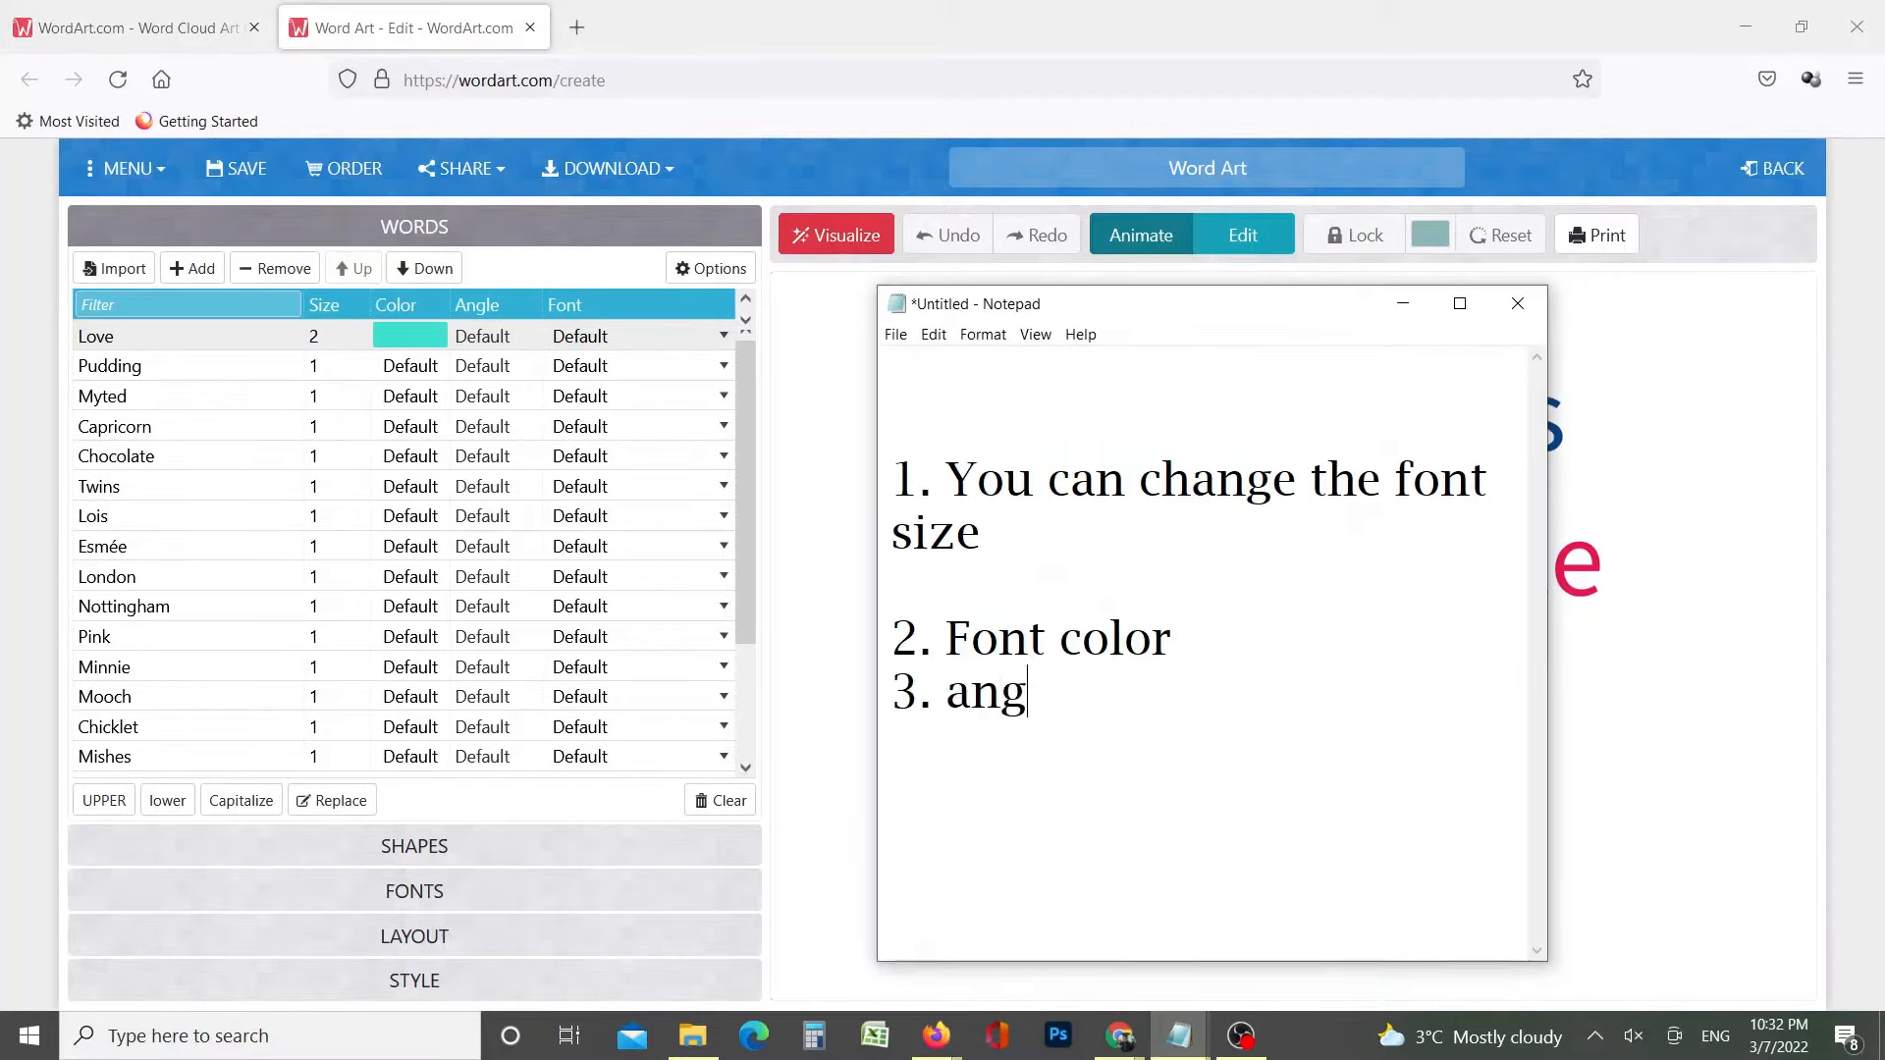
{"action": "type", "text": "le"}
{"action": "key", "text": "Return"}
{"action": "type", "text": "4. Font style"}
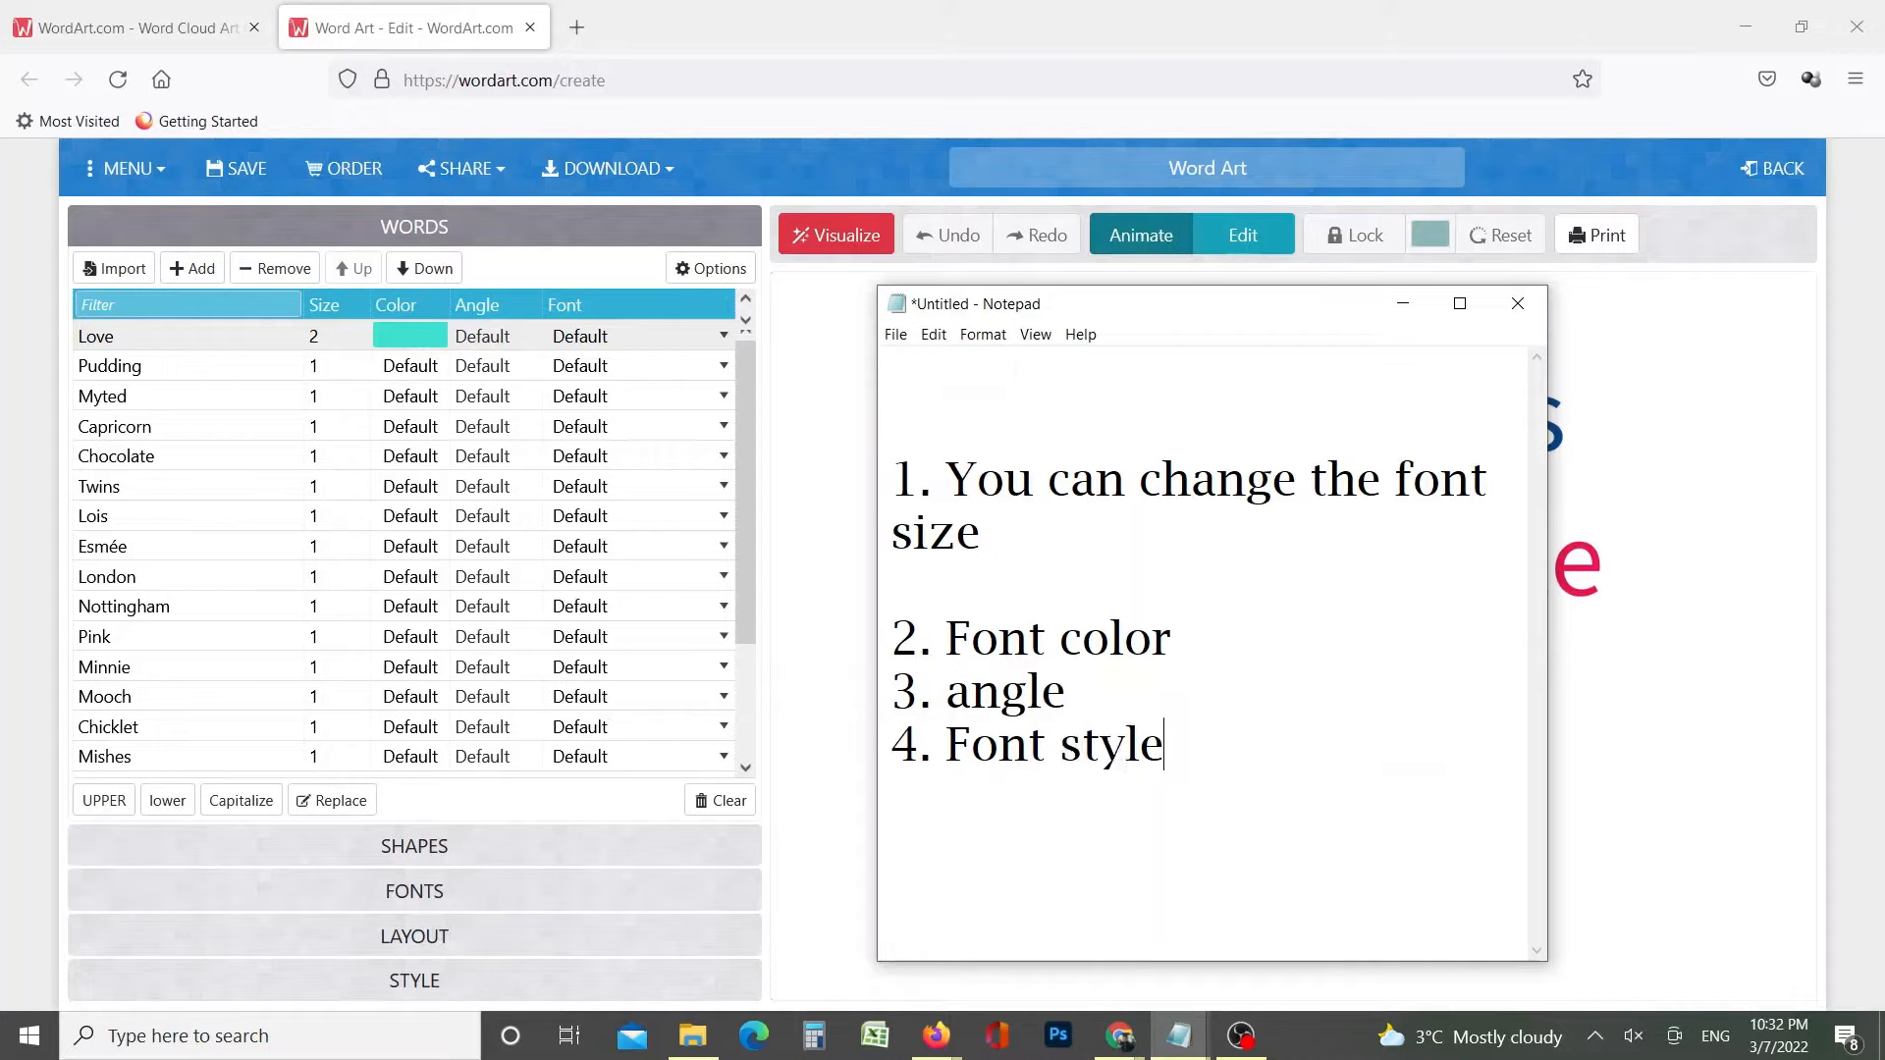
{"action": "key", "text": "Return"}
Format the "Love" entry with the Alex Brush Regular font, the pink color #F84592 and size 50
{"action": "left_click", "coordinate": [643, 343]}
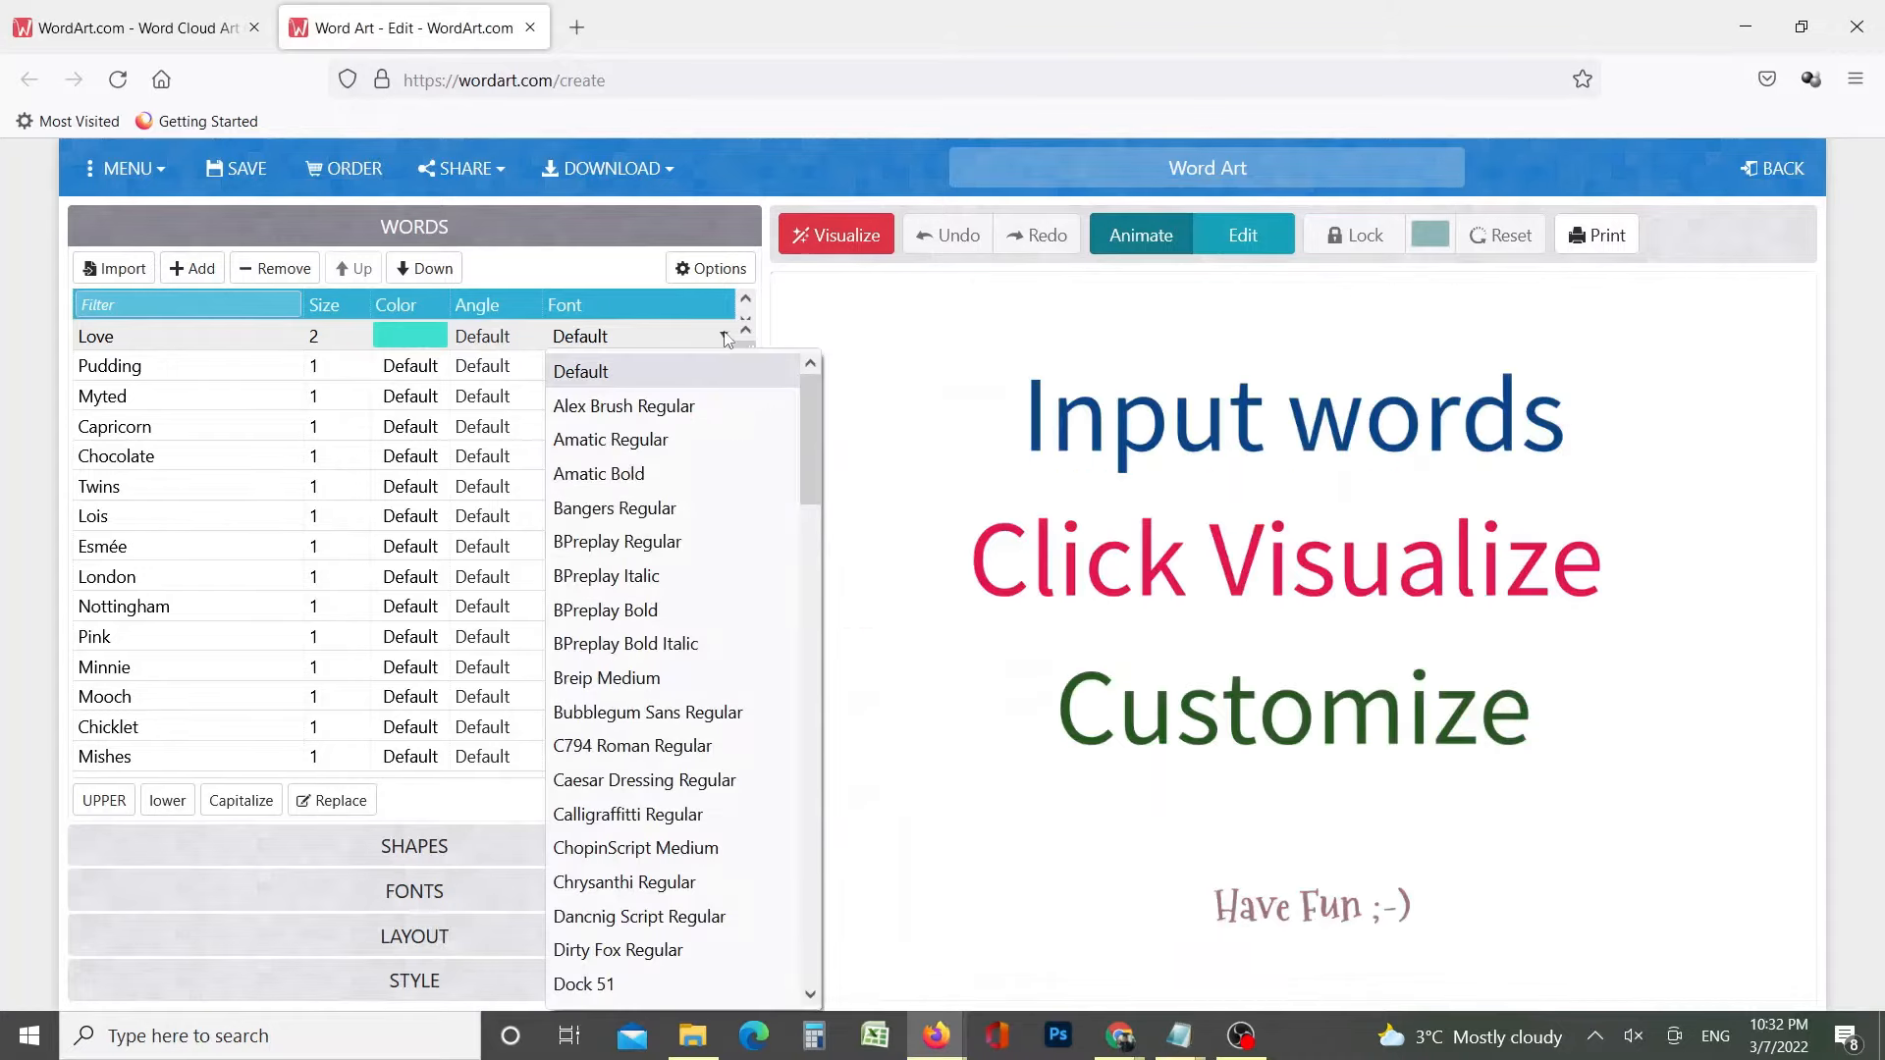
{"action": "left_click", "coordinate": [684, 404]}
{"action": "left_click", "coordinate": [438, 337]}
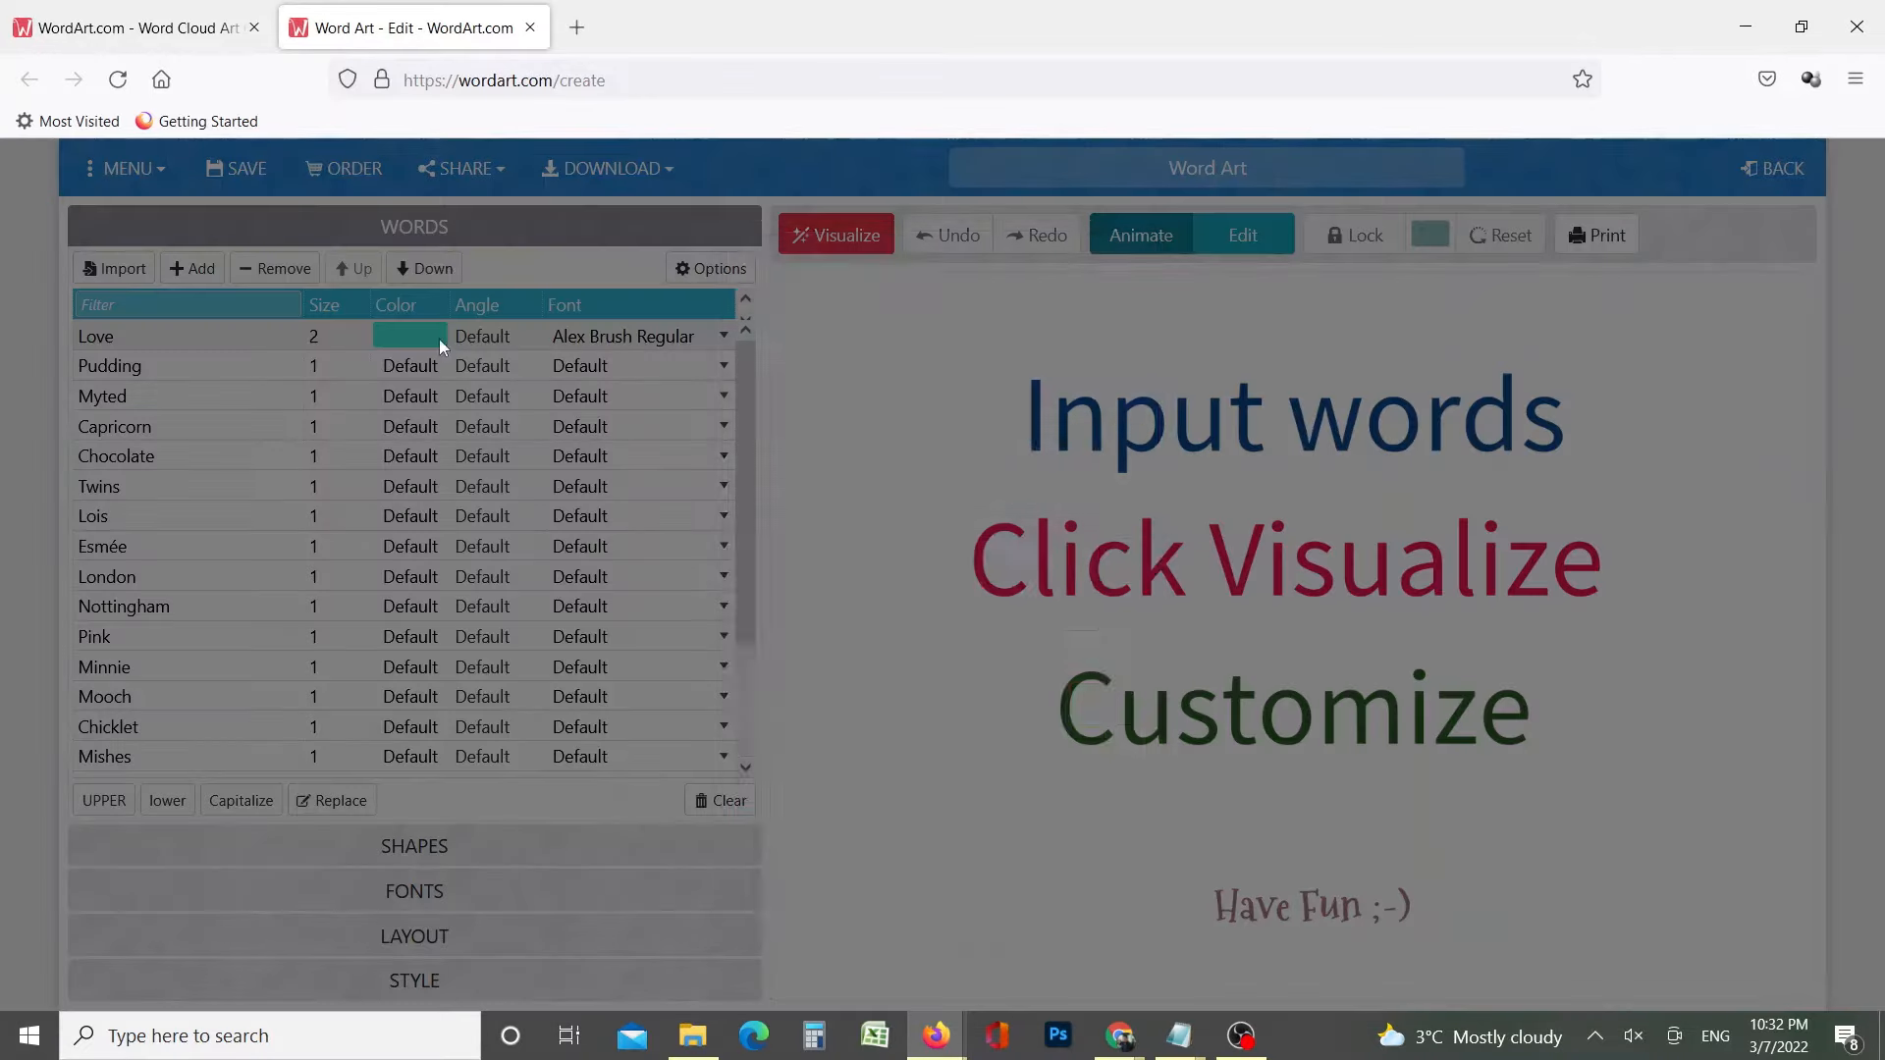
{"action": "left_click", "coordinate": [1095, 573]}
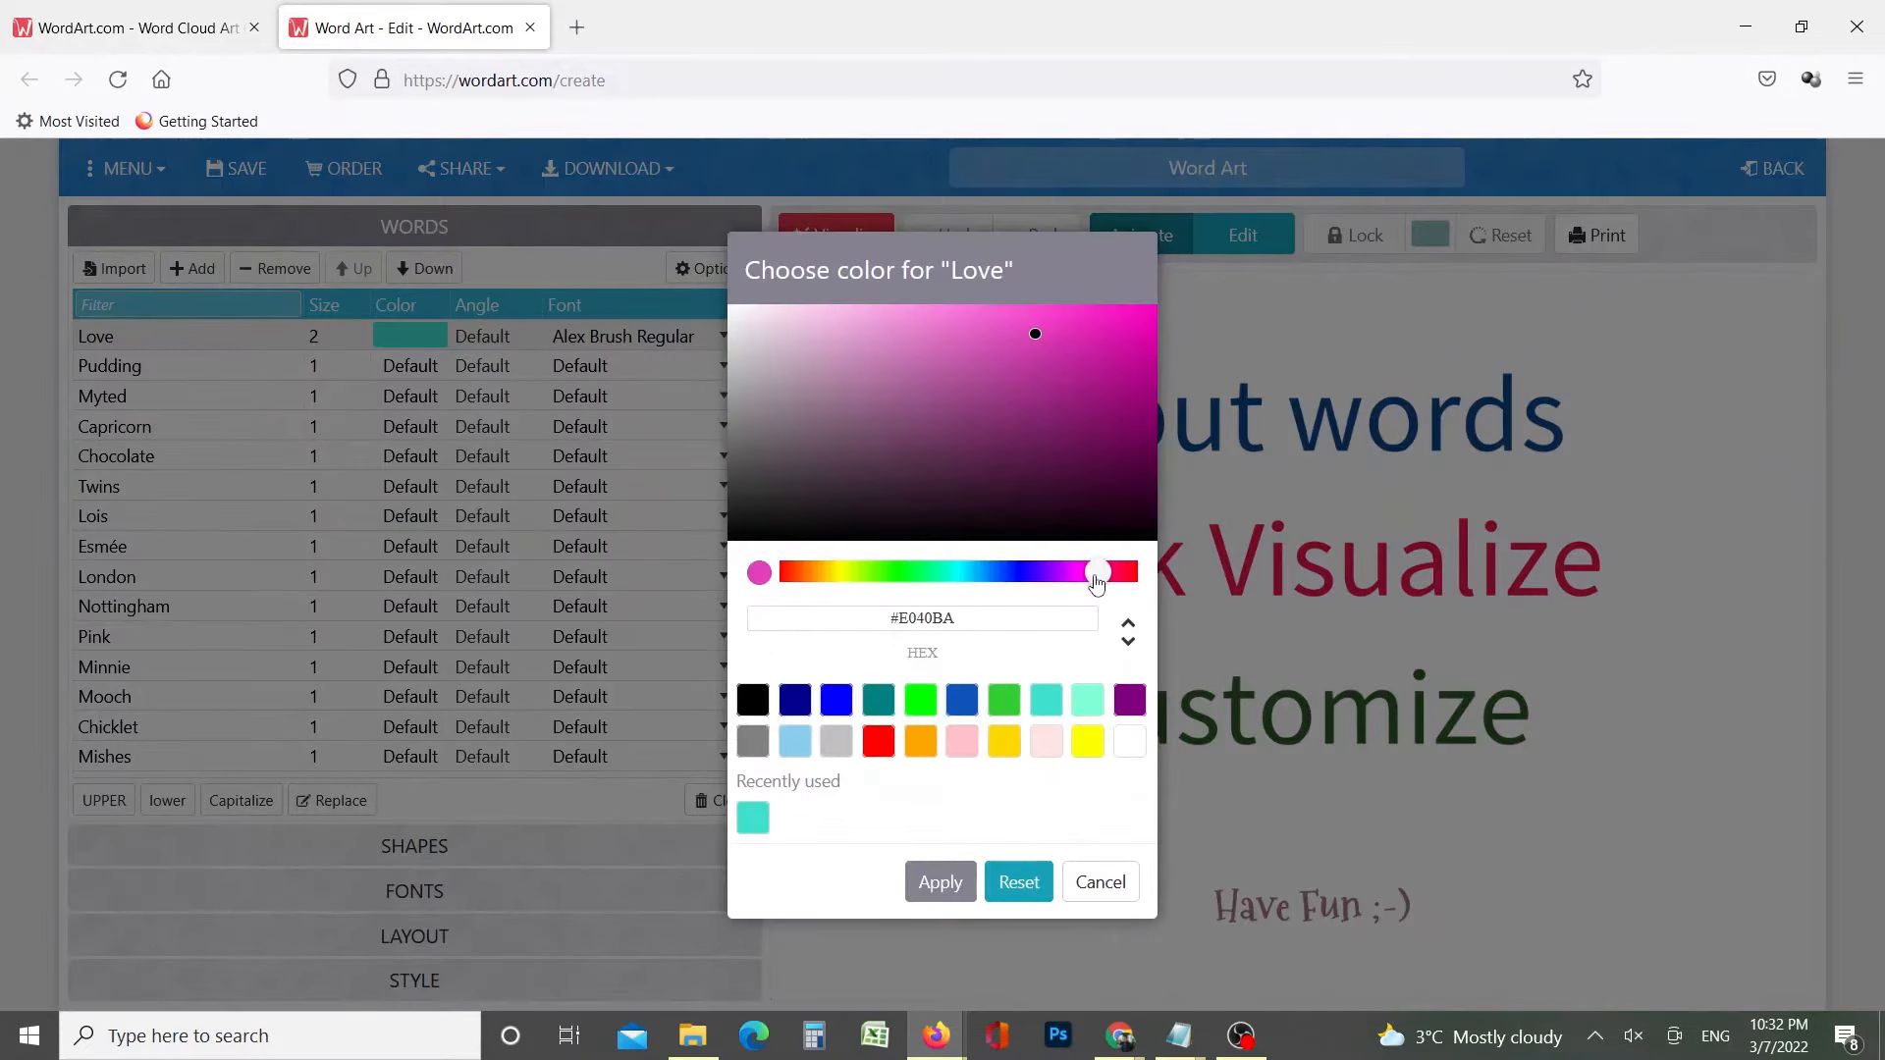
{"action": "left_click_drag", "start_coordinate": [1095, 575], "coordinate": [1117, 576]}
{"action": "left_click_drag", "start_coordinate": [1077, 306], "coordinate": [1038, 312]}
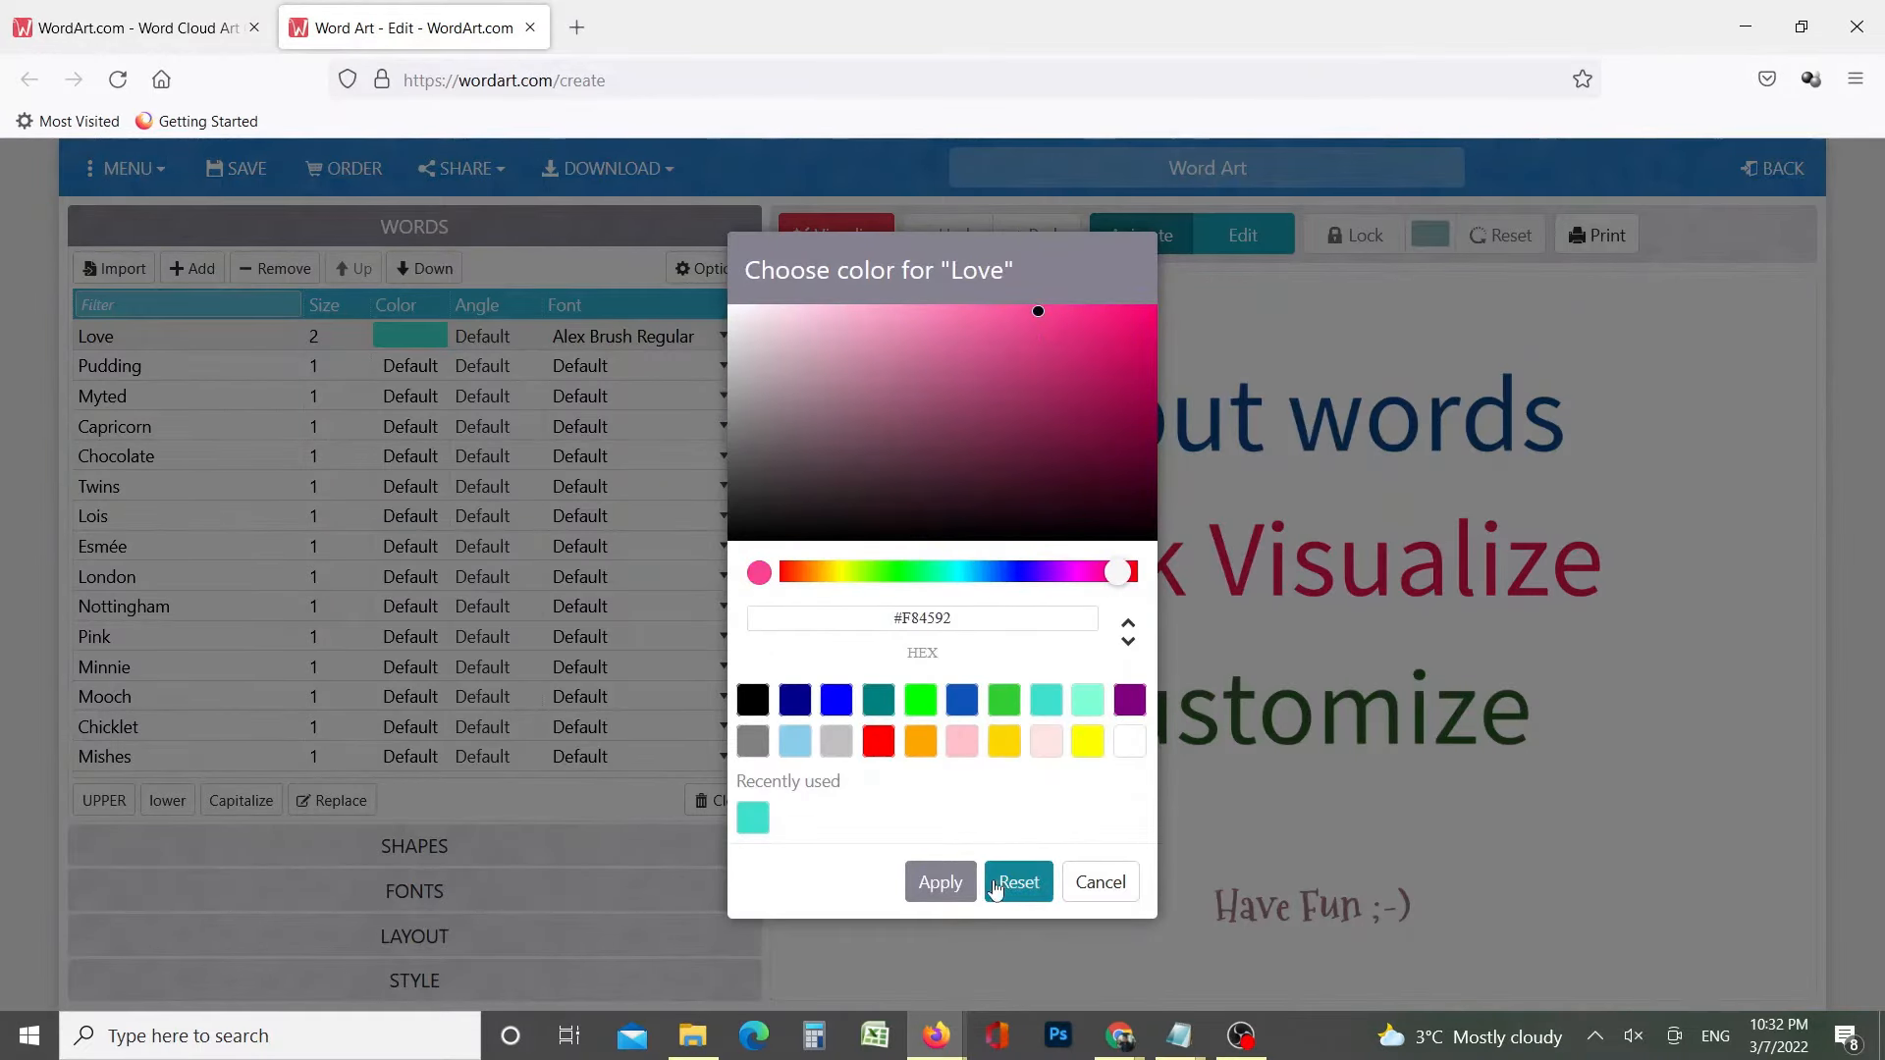
{"action": "left_click", "coordinate": [940, 882]}
{"action": "left_click", "coordinate": [324, 337]}
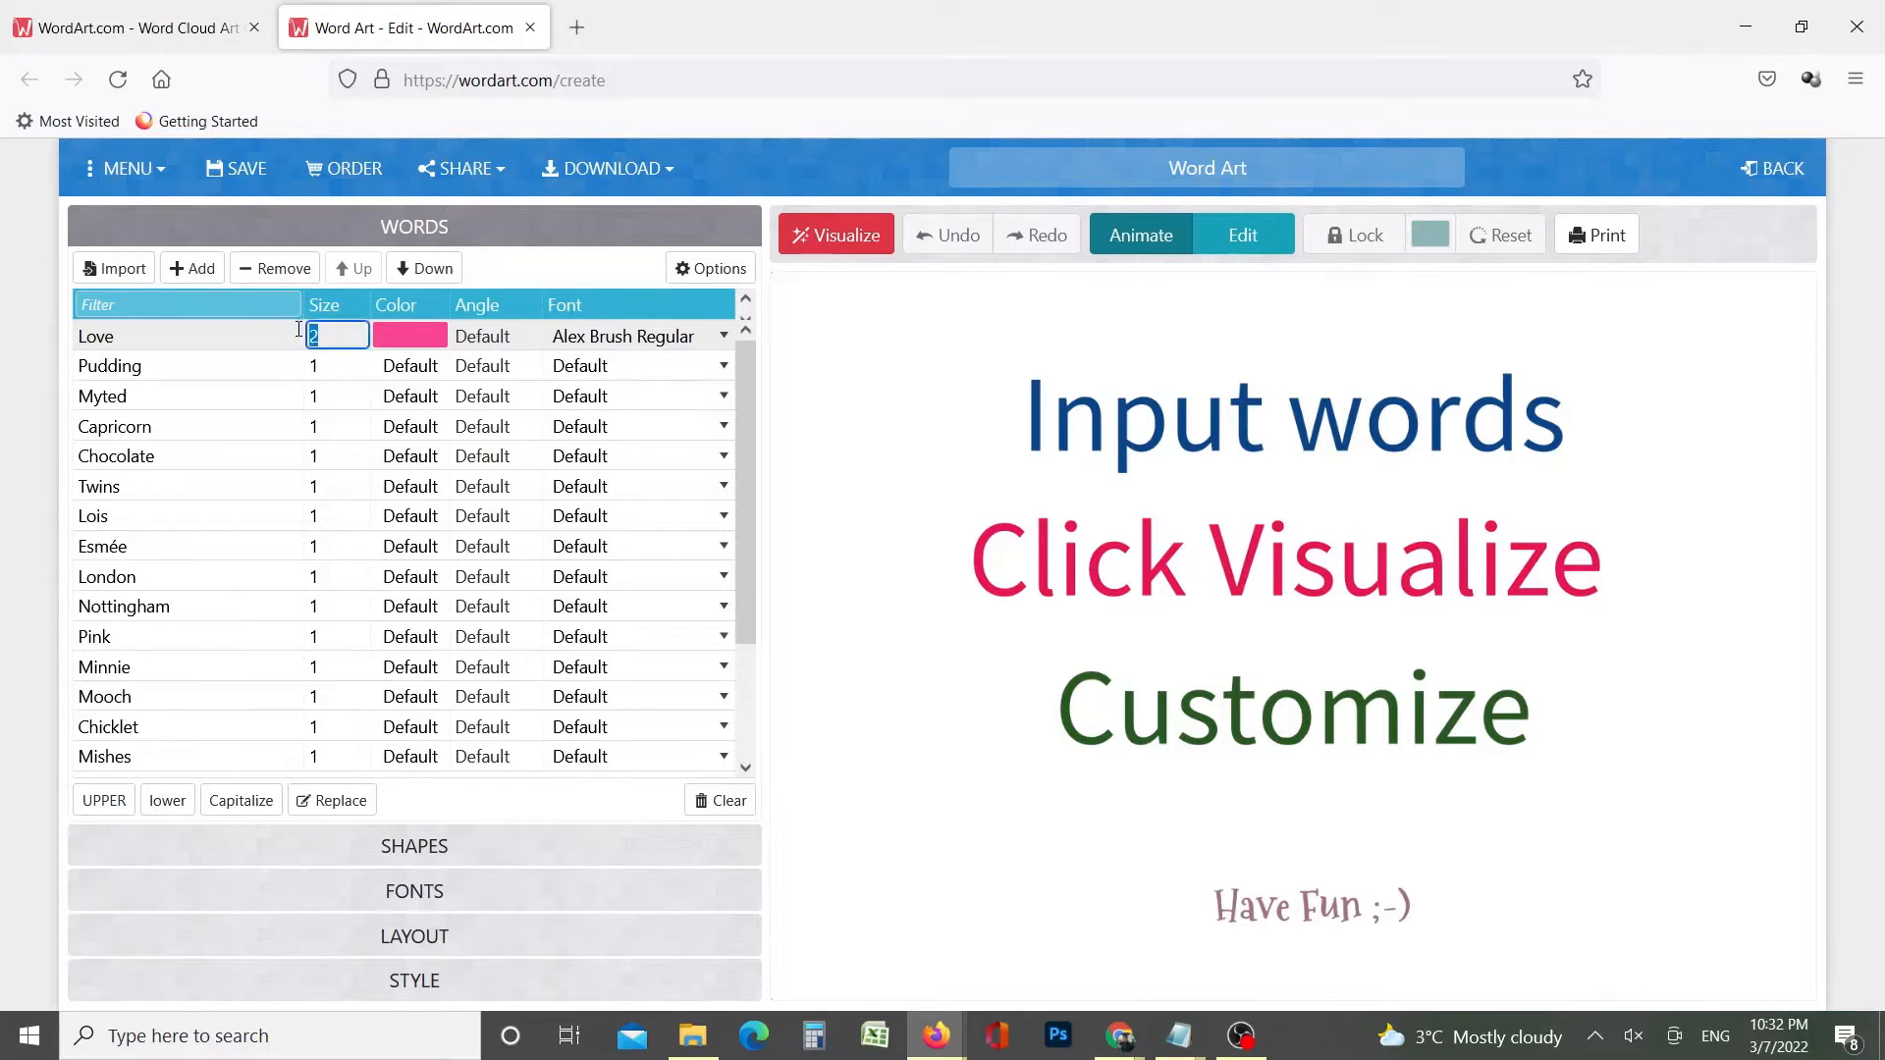
{"action": "left_click", "coordinate": [505, 337]}
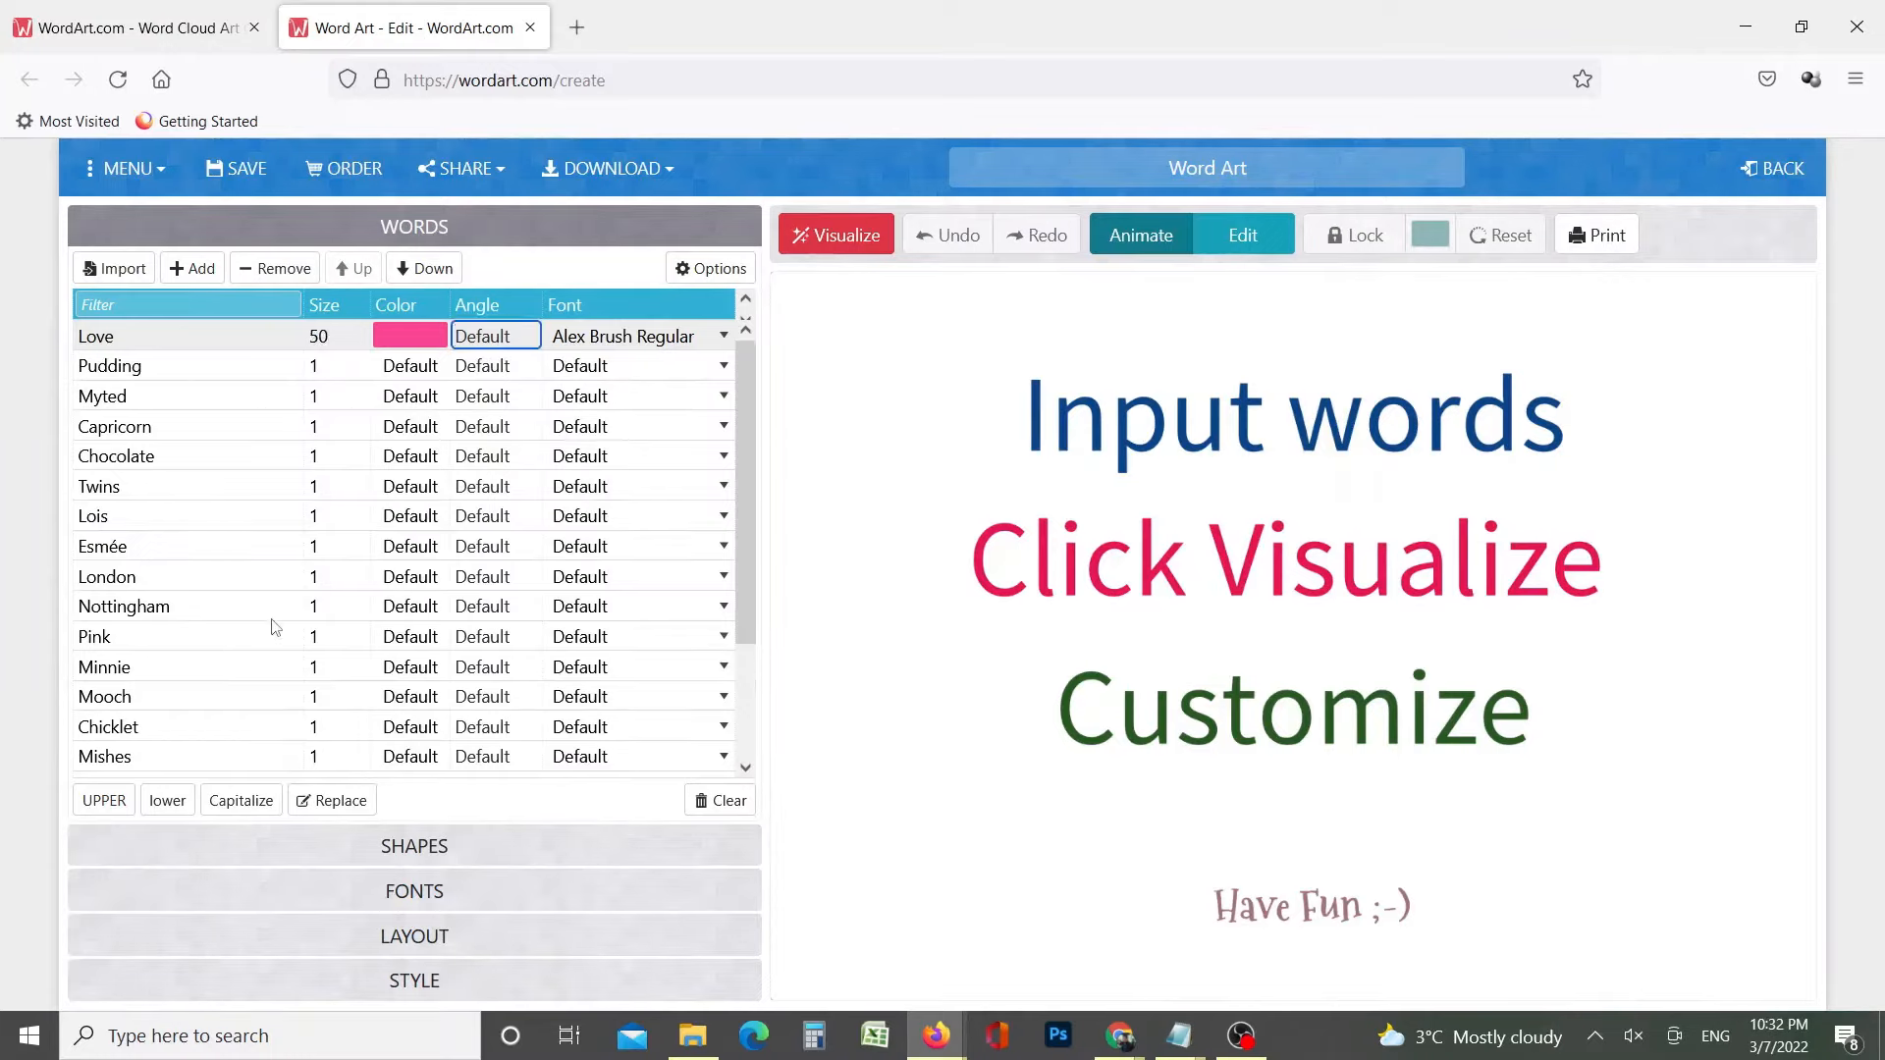
Rename the "Ice" entry to "Ice Cream" and delete the separate "Cream" entry from the word list
{"action": "scroll", "coordinate": [137, 537], "scroll_direction": "down", "scroll_amount": 3}
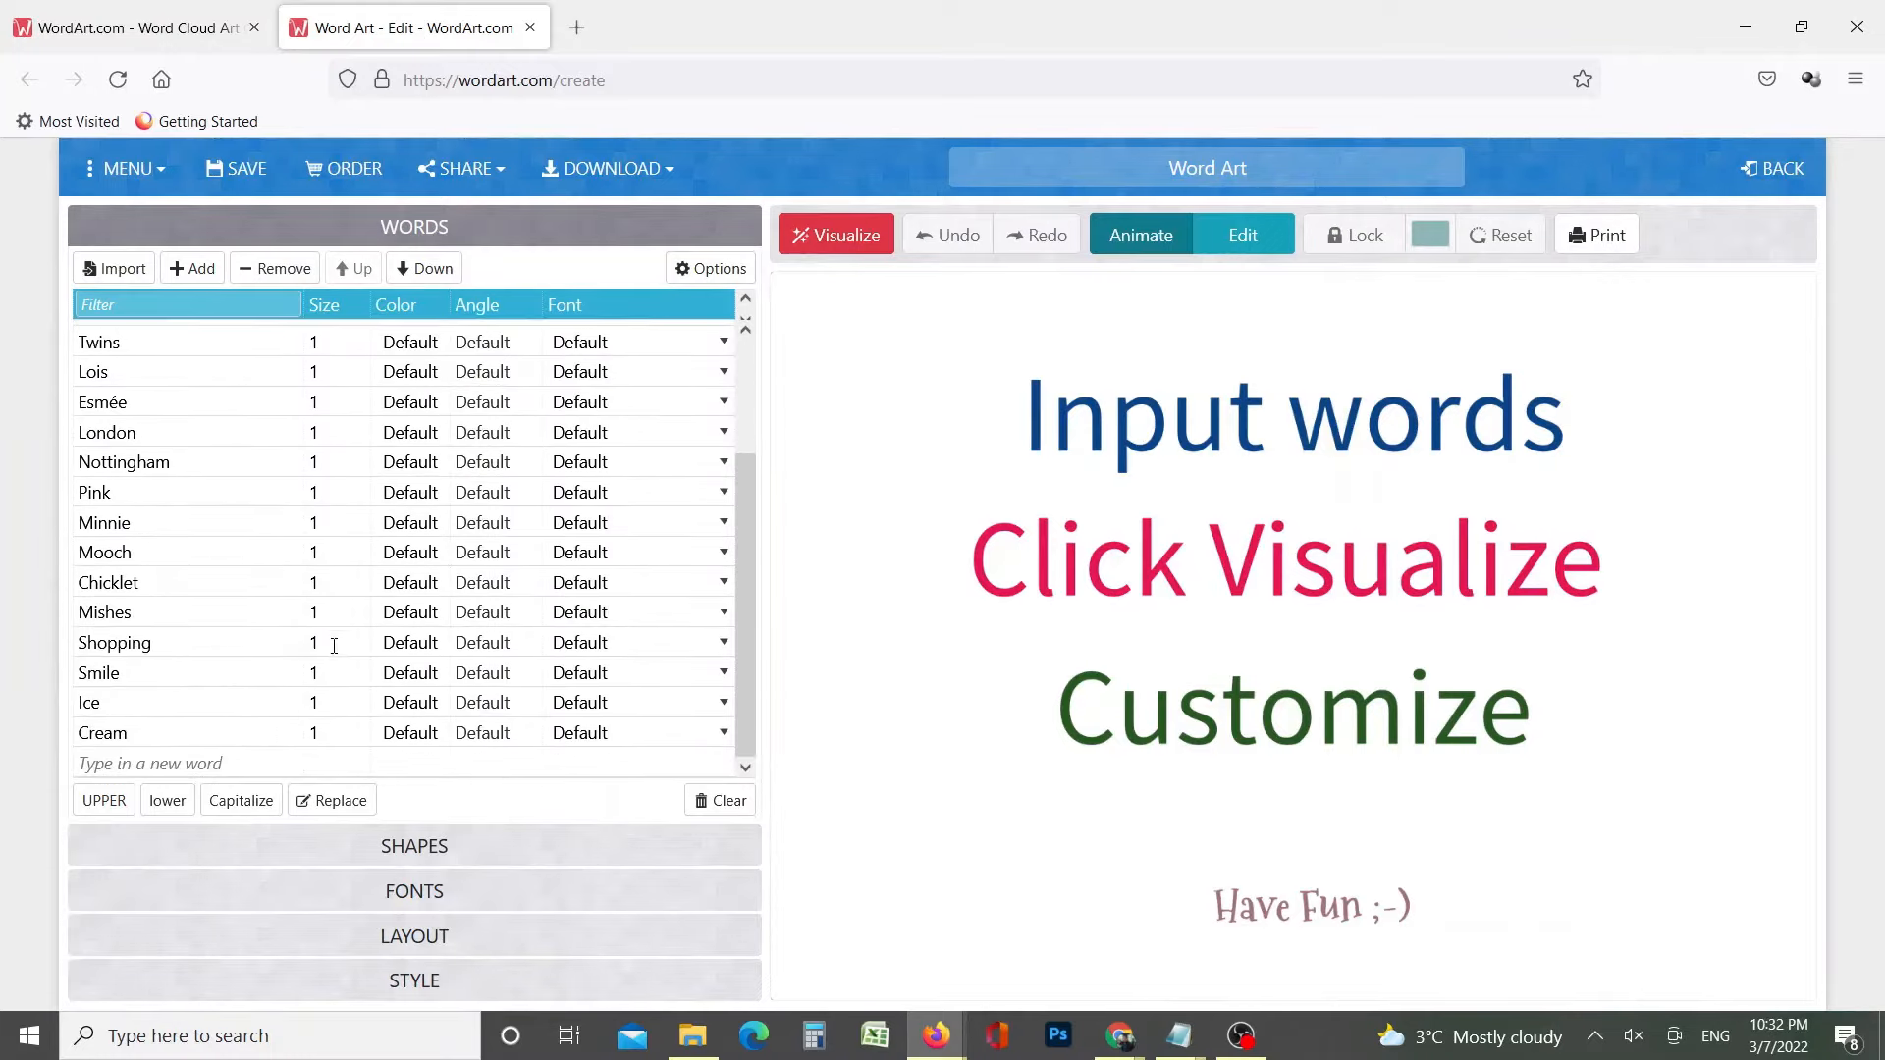
{"action": "left_click", "coordinate": [157, 702]}
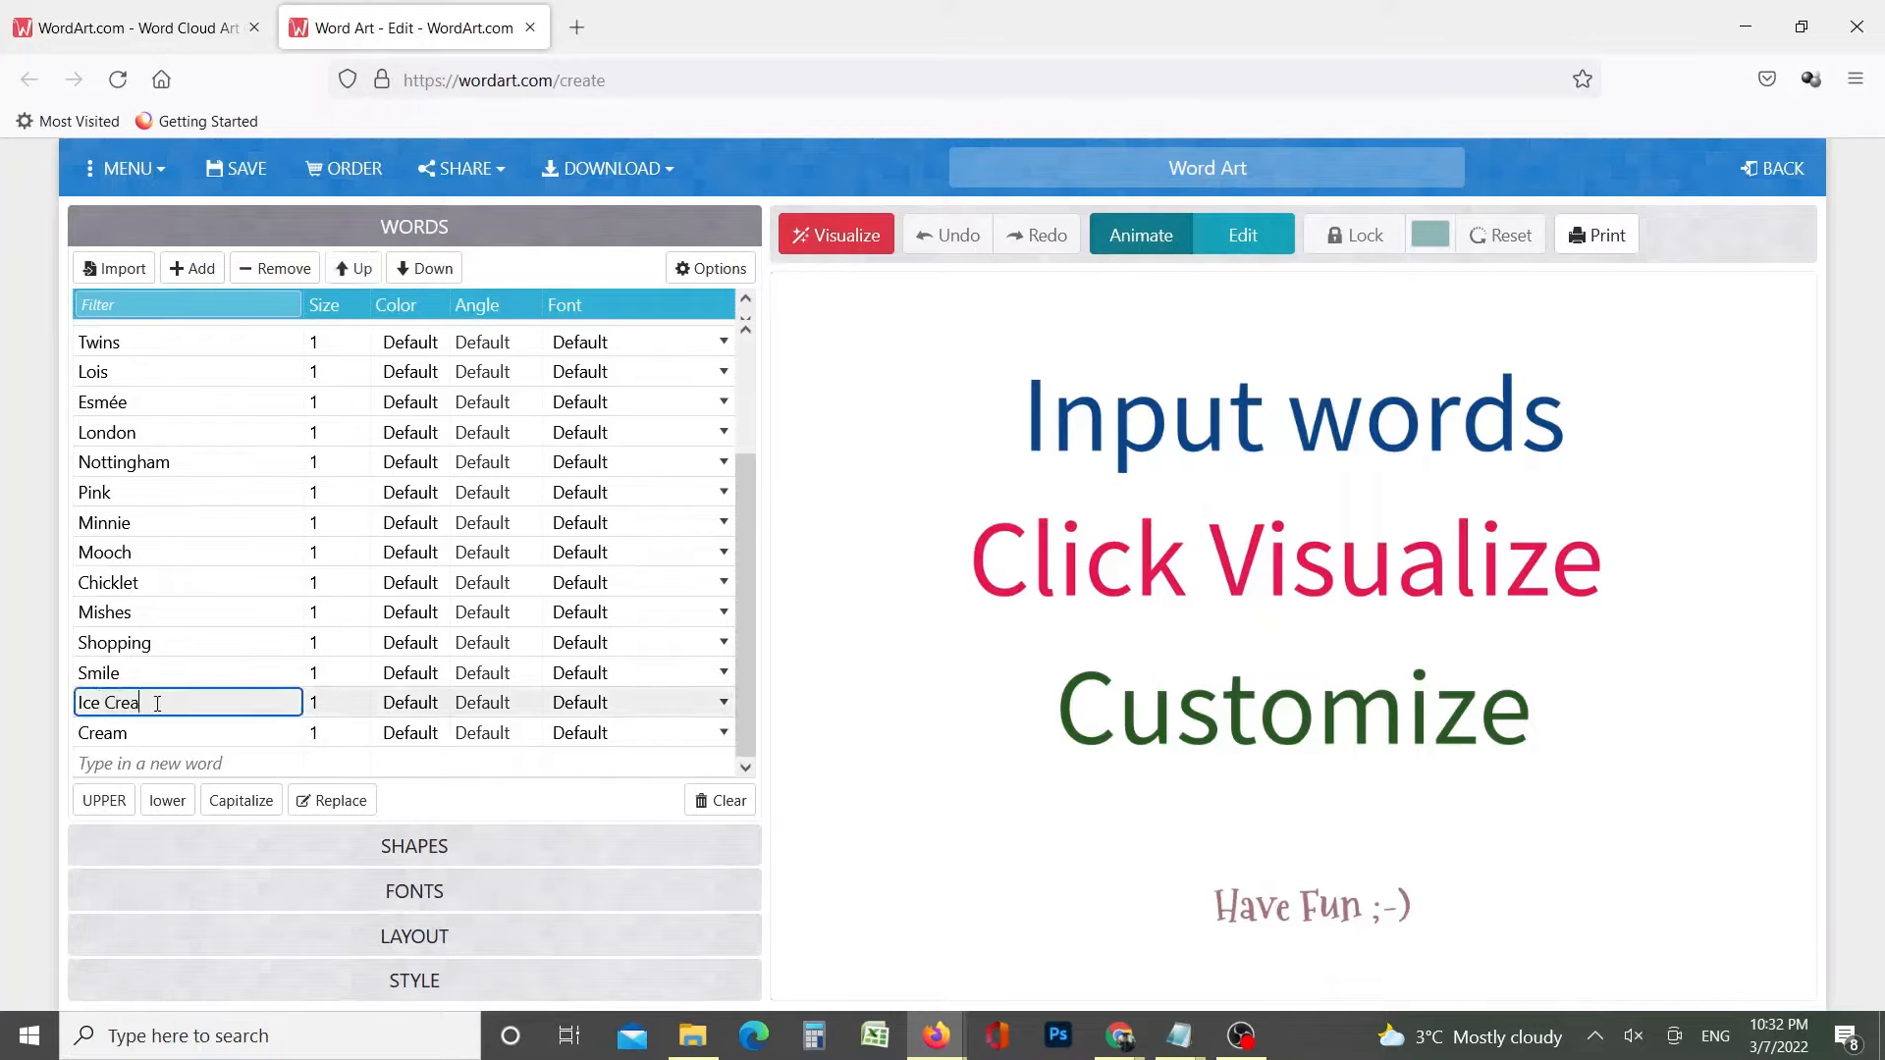
{"action": "left_click_drag", "start_coordinate": [132, 732], "coordinate": [51, 717]}
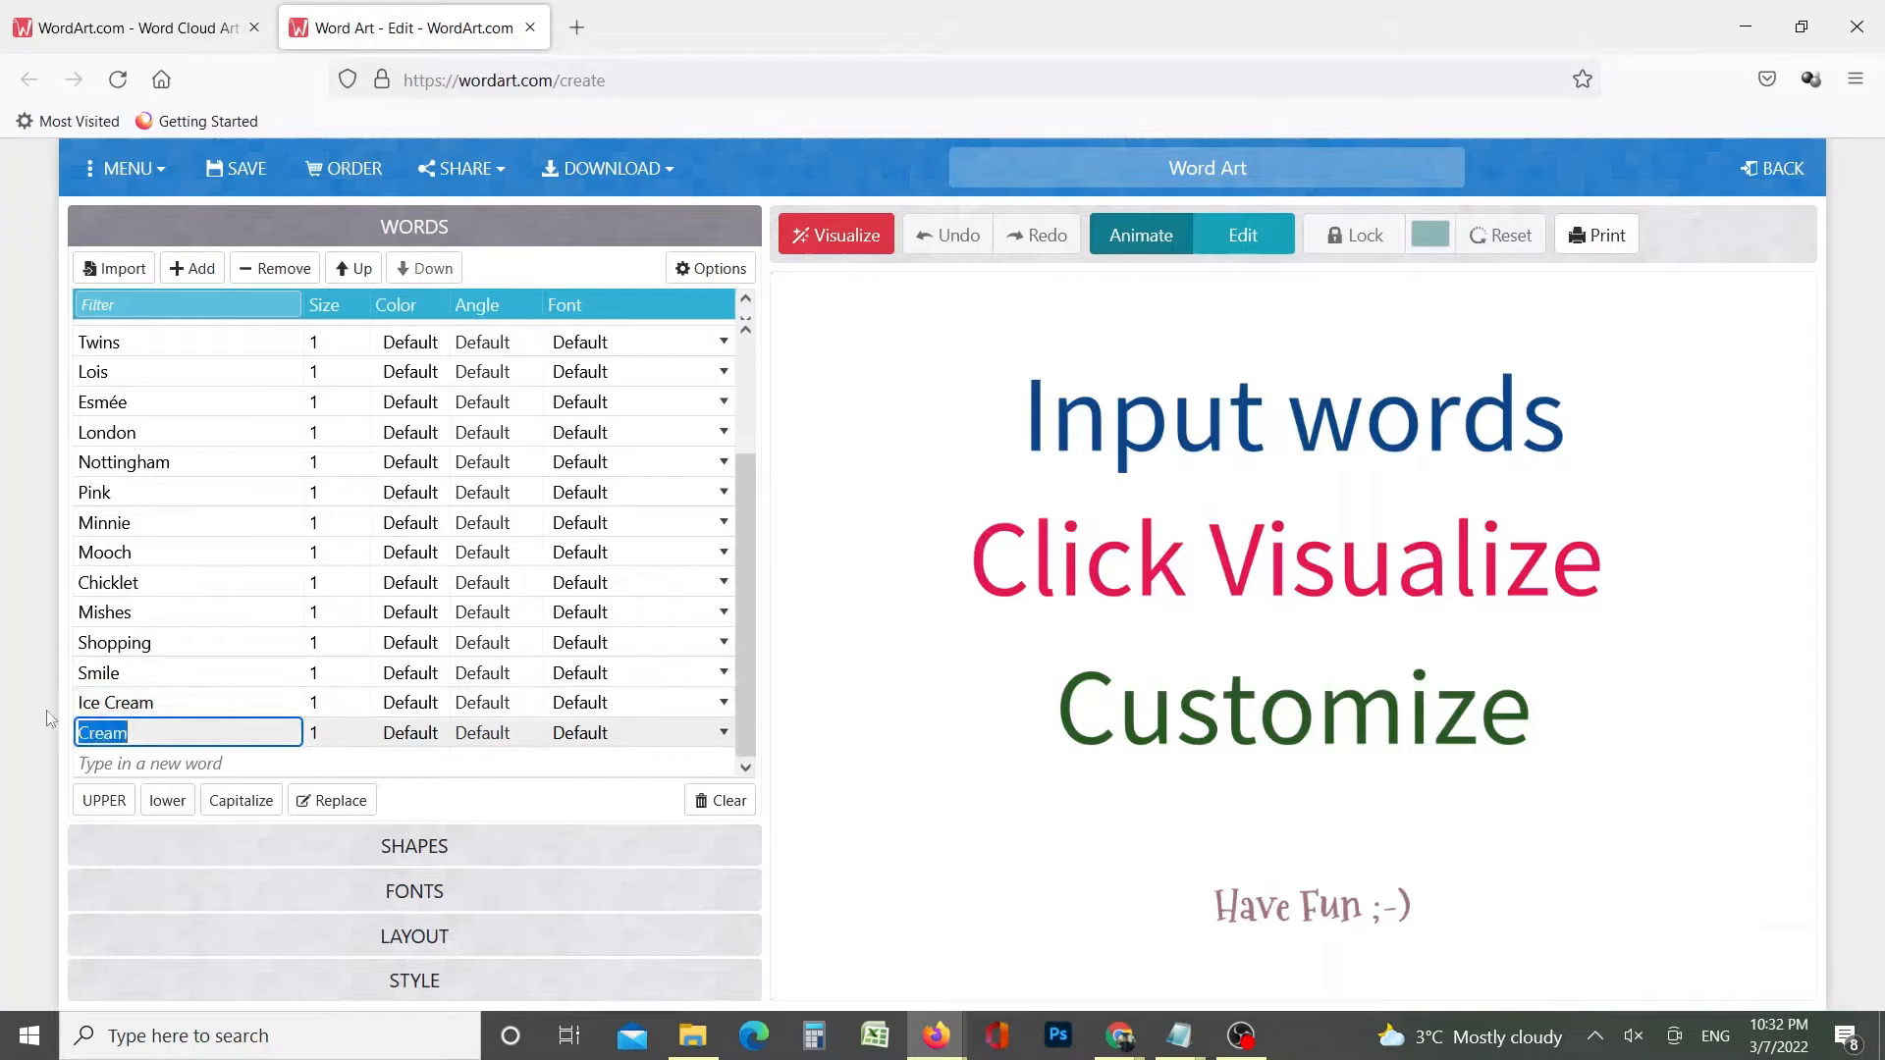
{"action": "key", "text": "BackSpace"}
Set the size of "Ice Cream" to 20, and remove that entry from the end of the word list
{"action": "left_click", "coordinate": [167, 699]}
{"action": "key", "text": "Tab"}
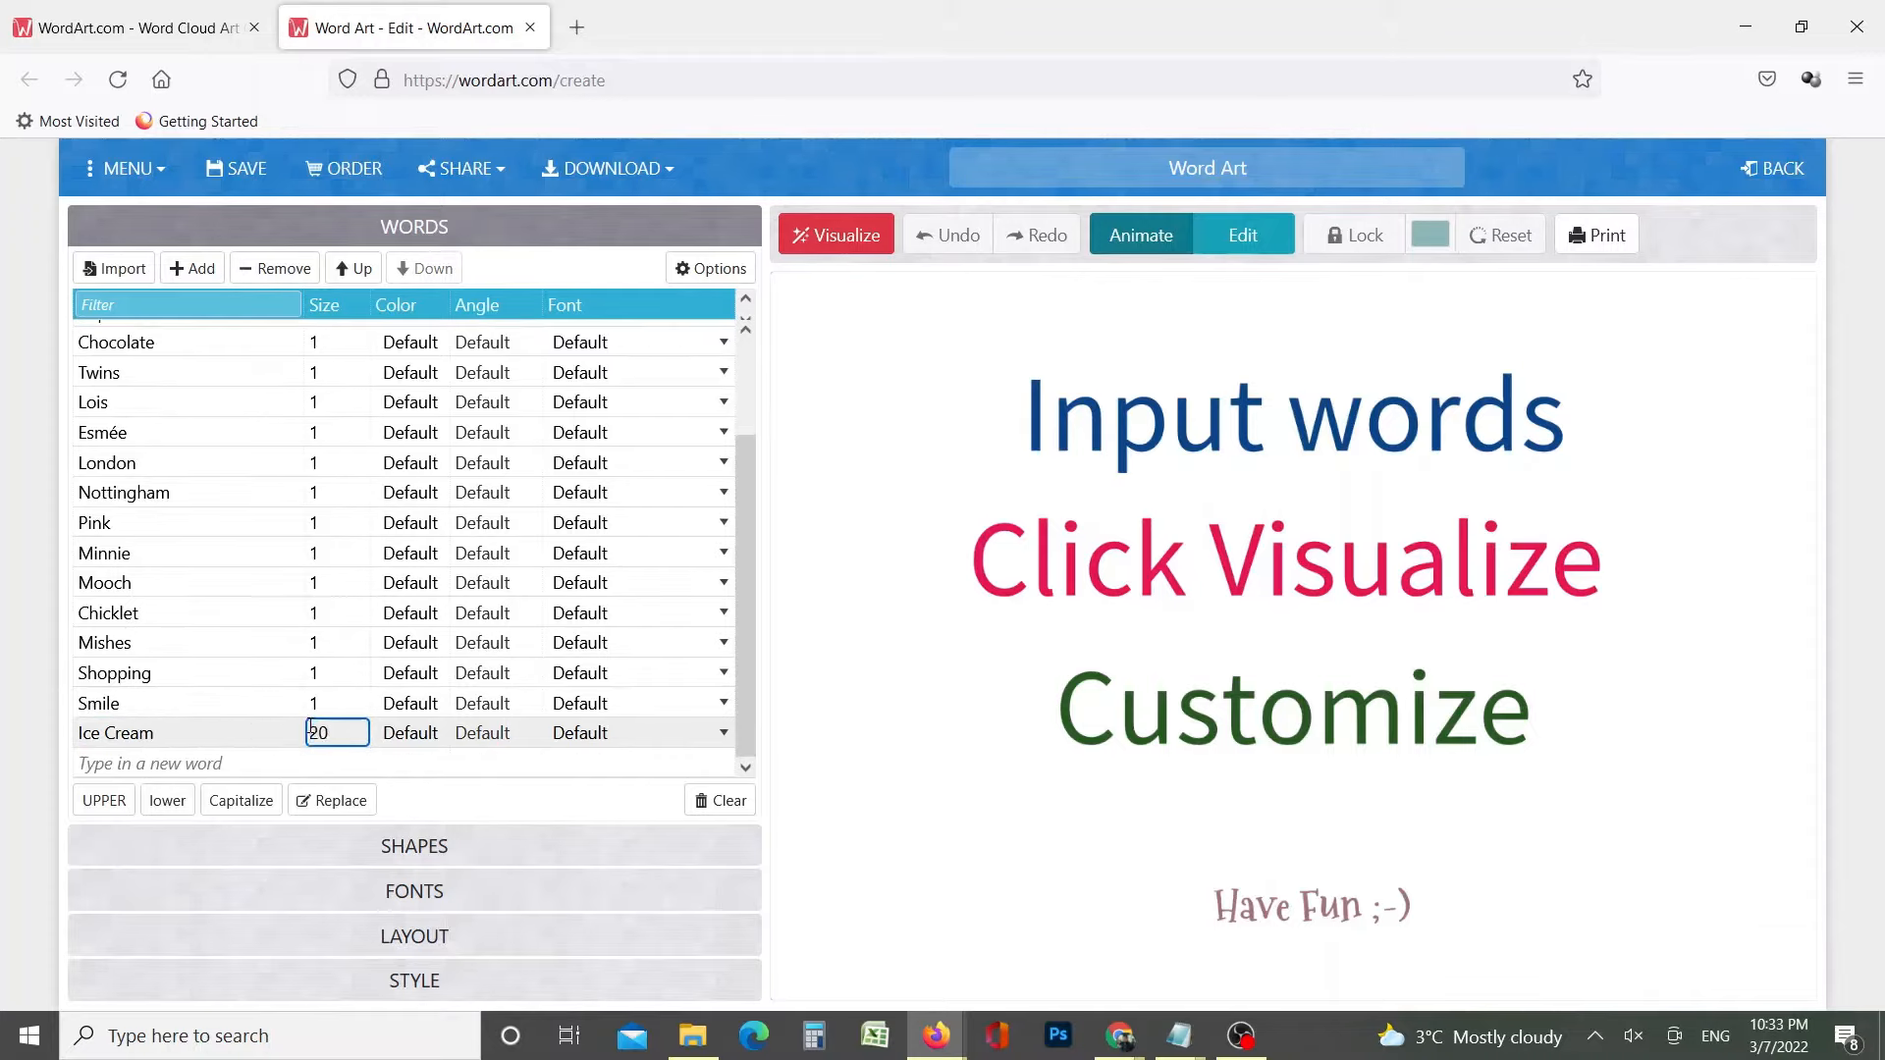
{"action": "left_click", "coordinate": [229, 705]}
{"action": "left_click_drag", "start_coordinate": [750, 636], "coordinate": [774, 772]}
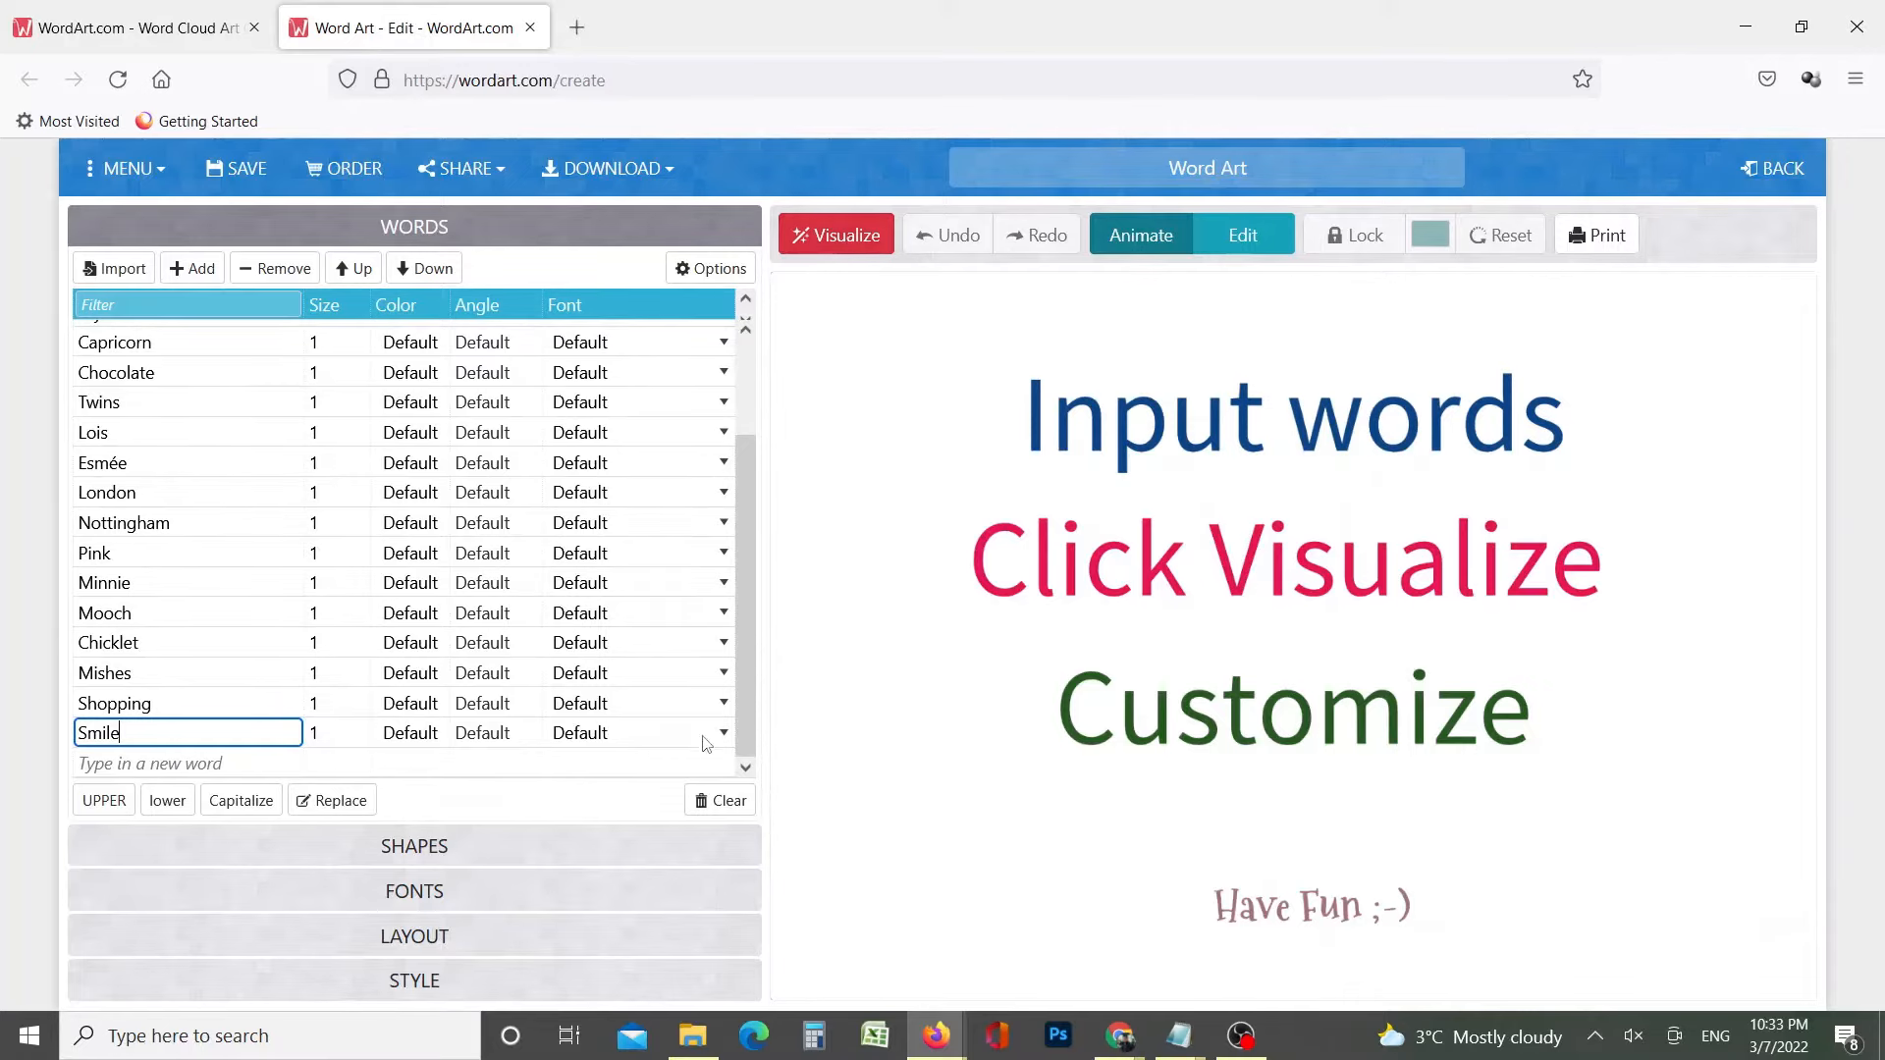
Show the shape library, and replace the Notepad note with "Then chose Shape" and "Lets choose Heart" on separate lines
{"action": "left_click", "coordinate": [500, 847]}
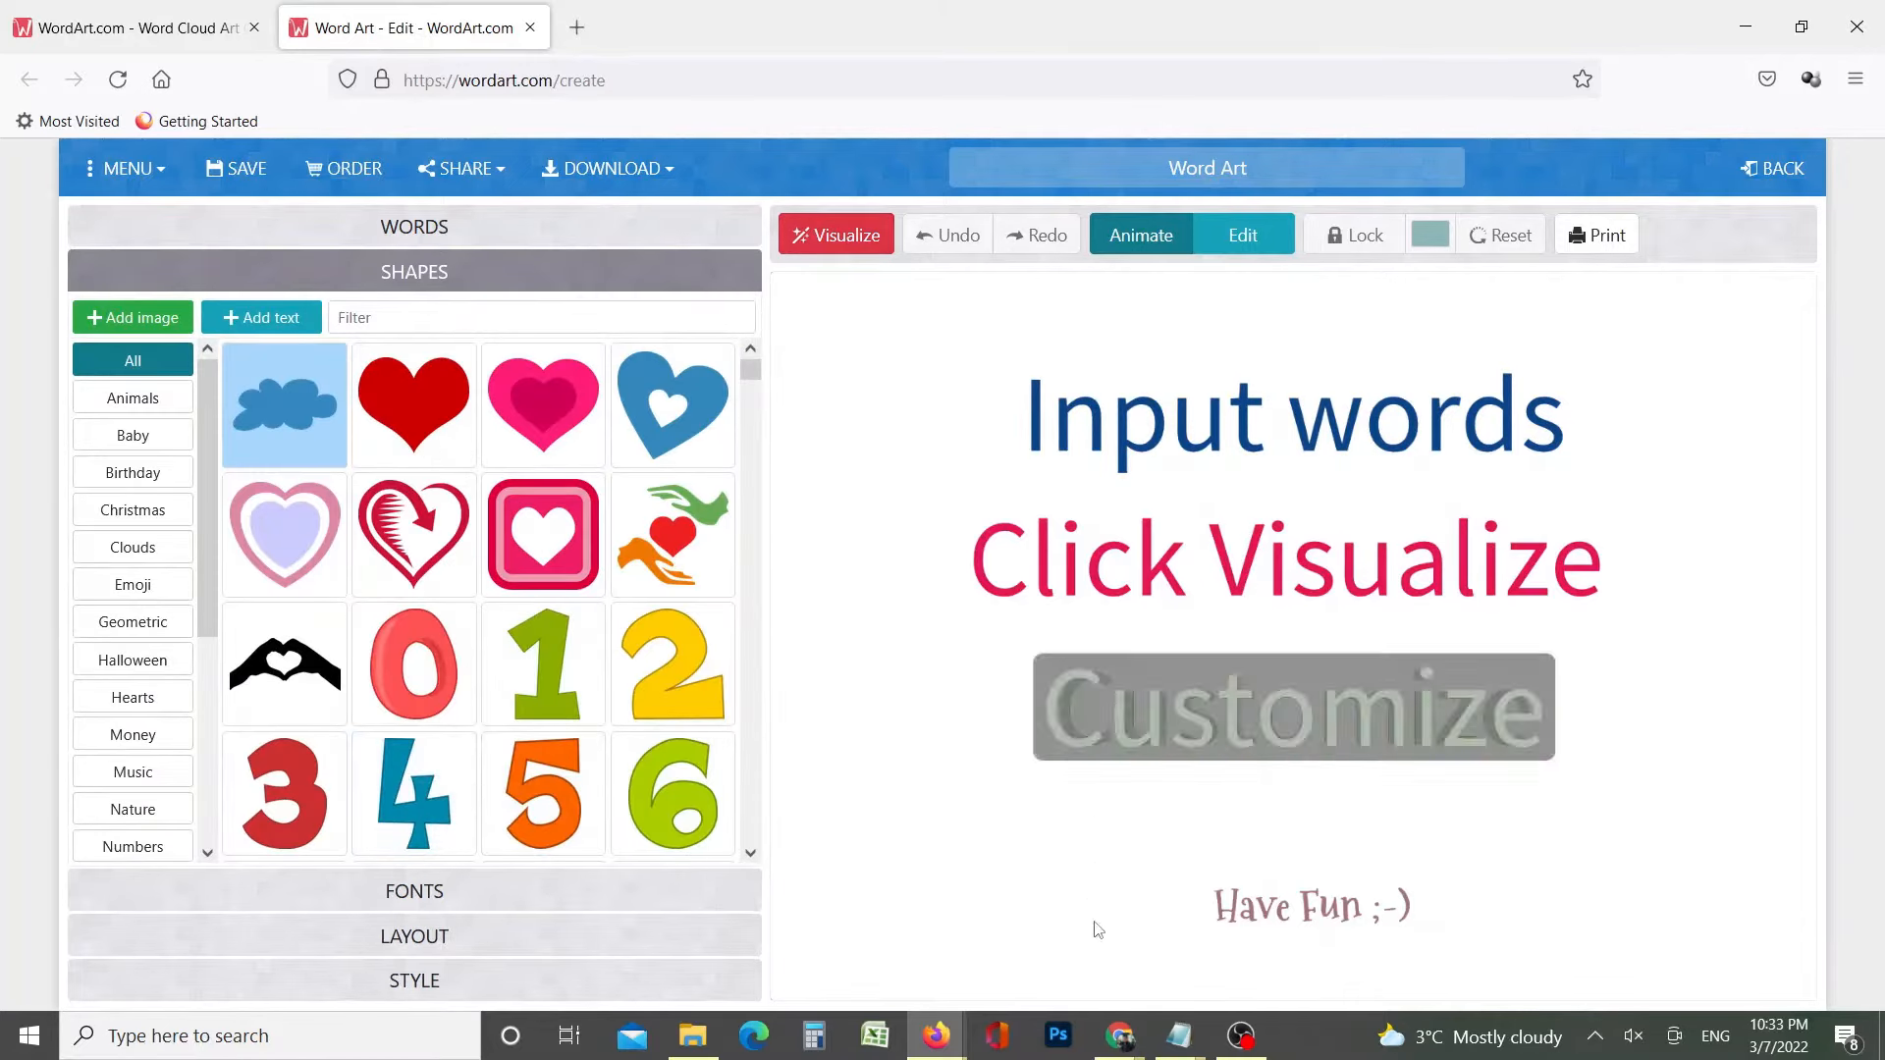
{"action": "mouse_move", "coordinate": [1178, 1036]}
{"action": "left_click", "coordinate": [1275, 933]}
{"action": "left_click_drag", "start_coordinate": [1275, 934], "coordinate": [876, 469]}
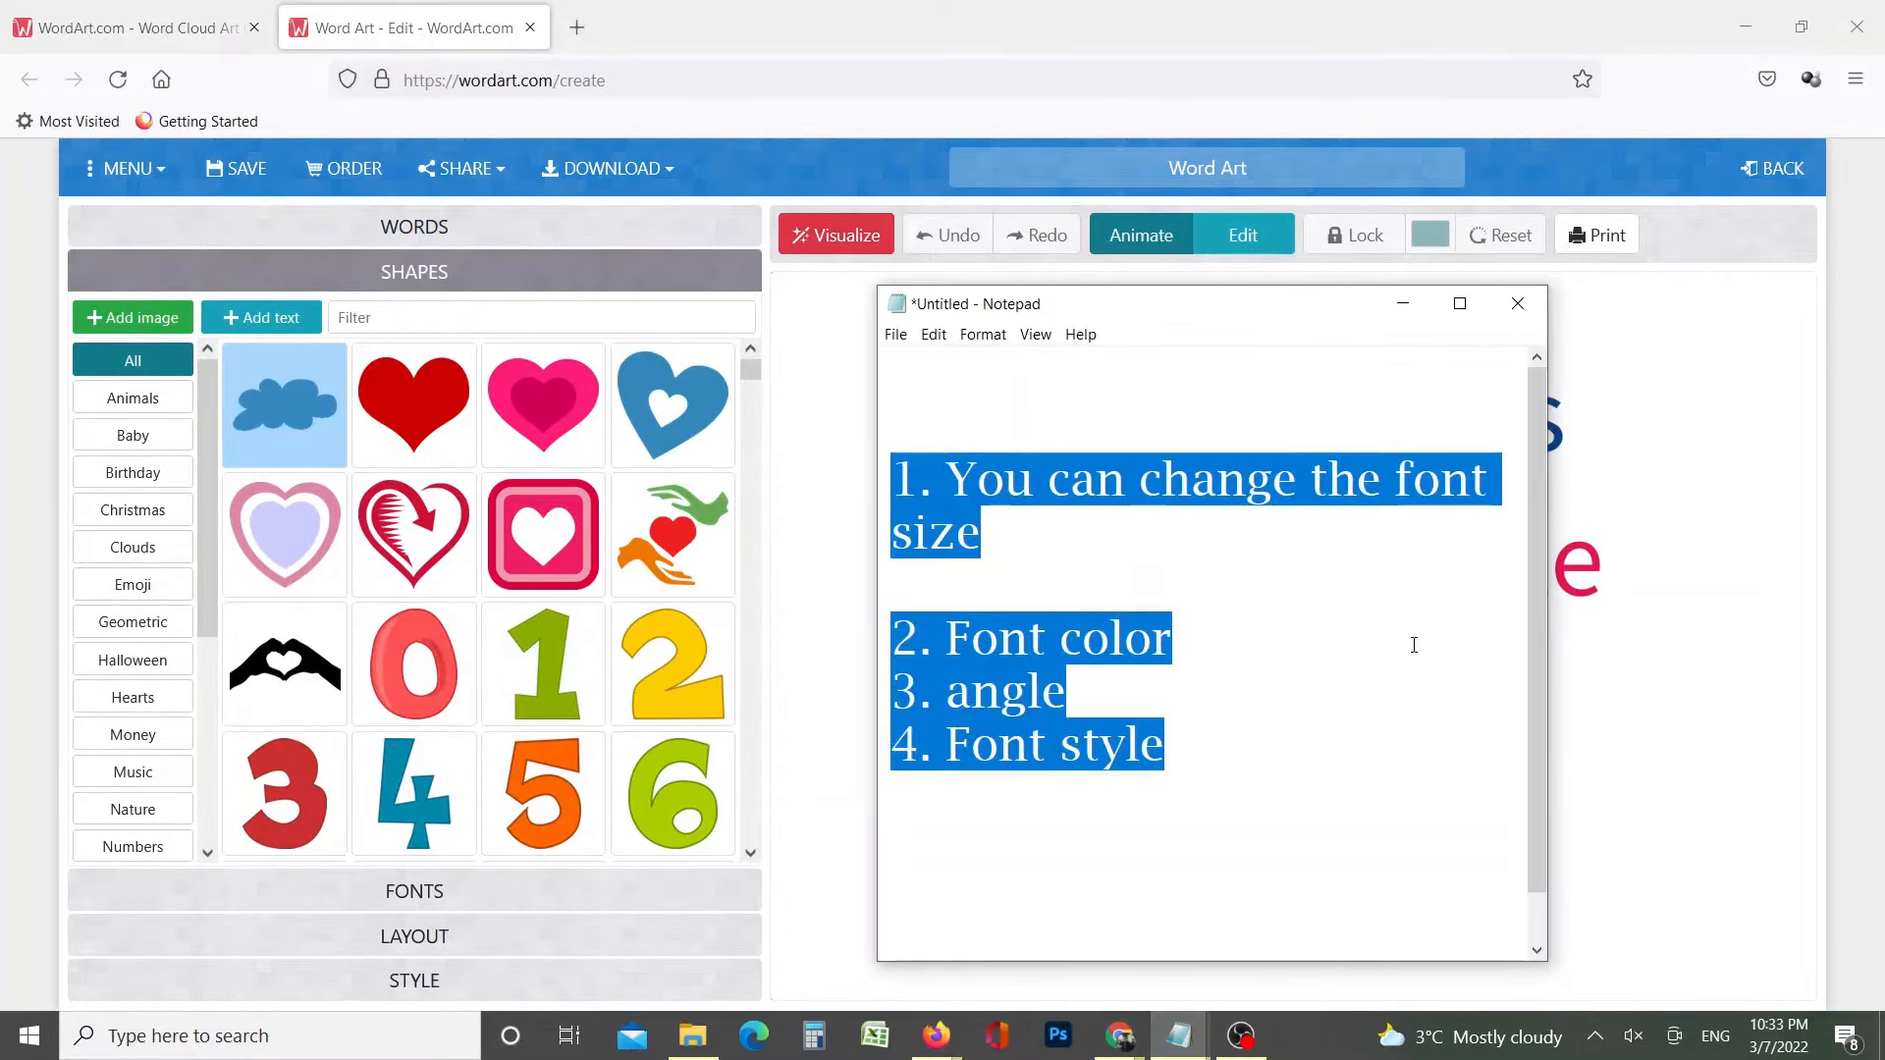
{"action": "type", "text": "Then chose"}
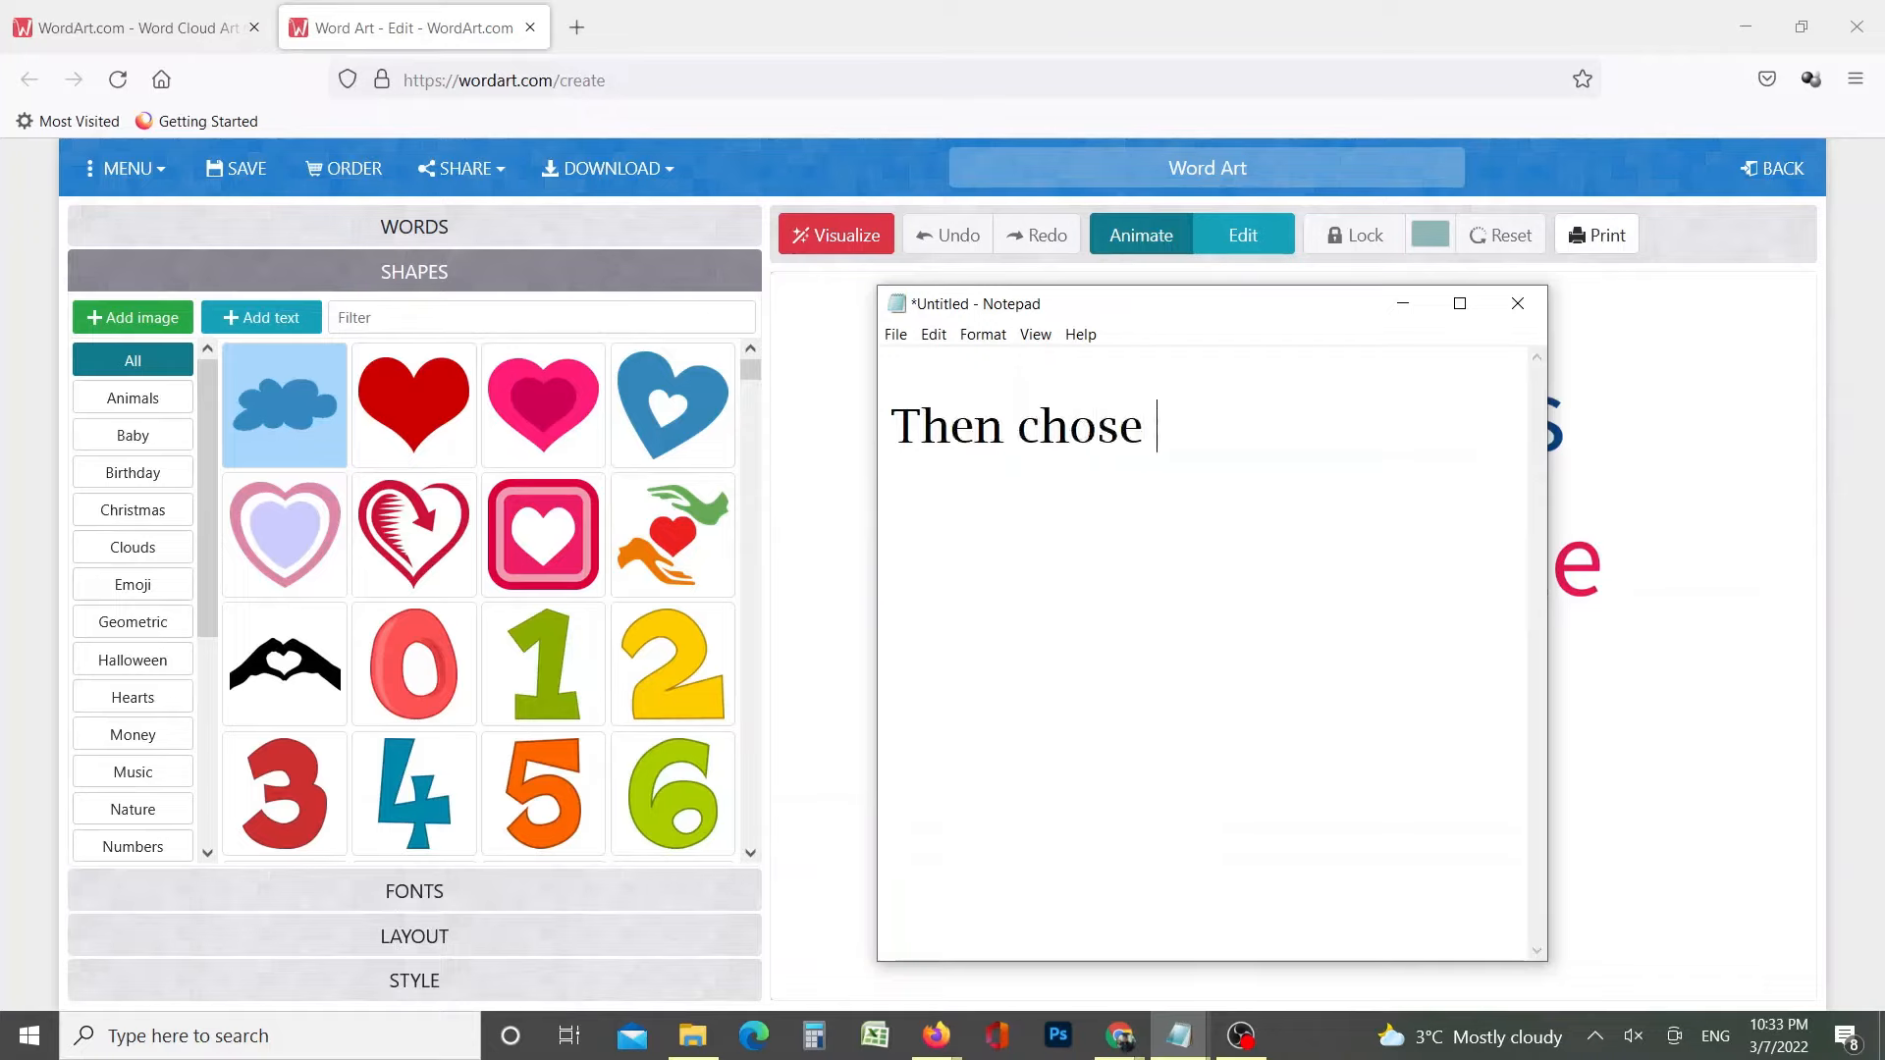
{"action": "type", "text": " Shap"}
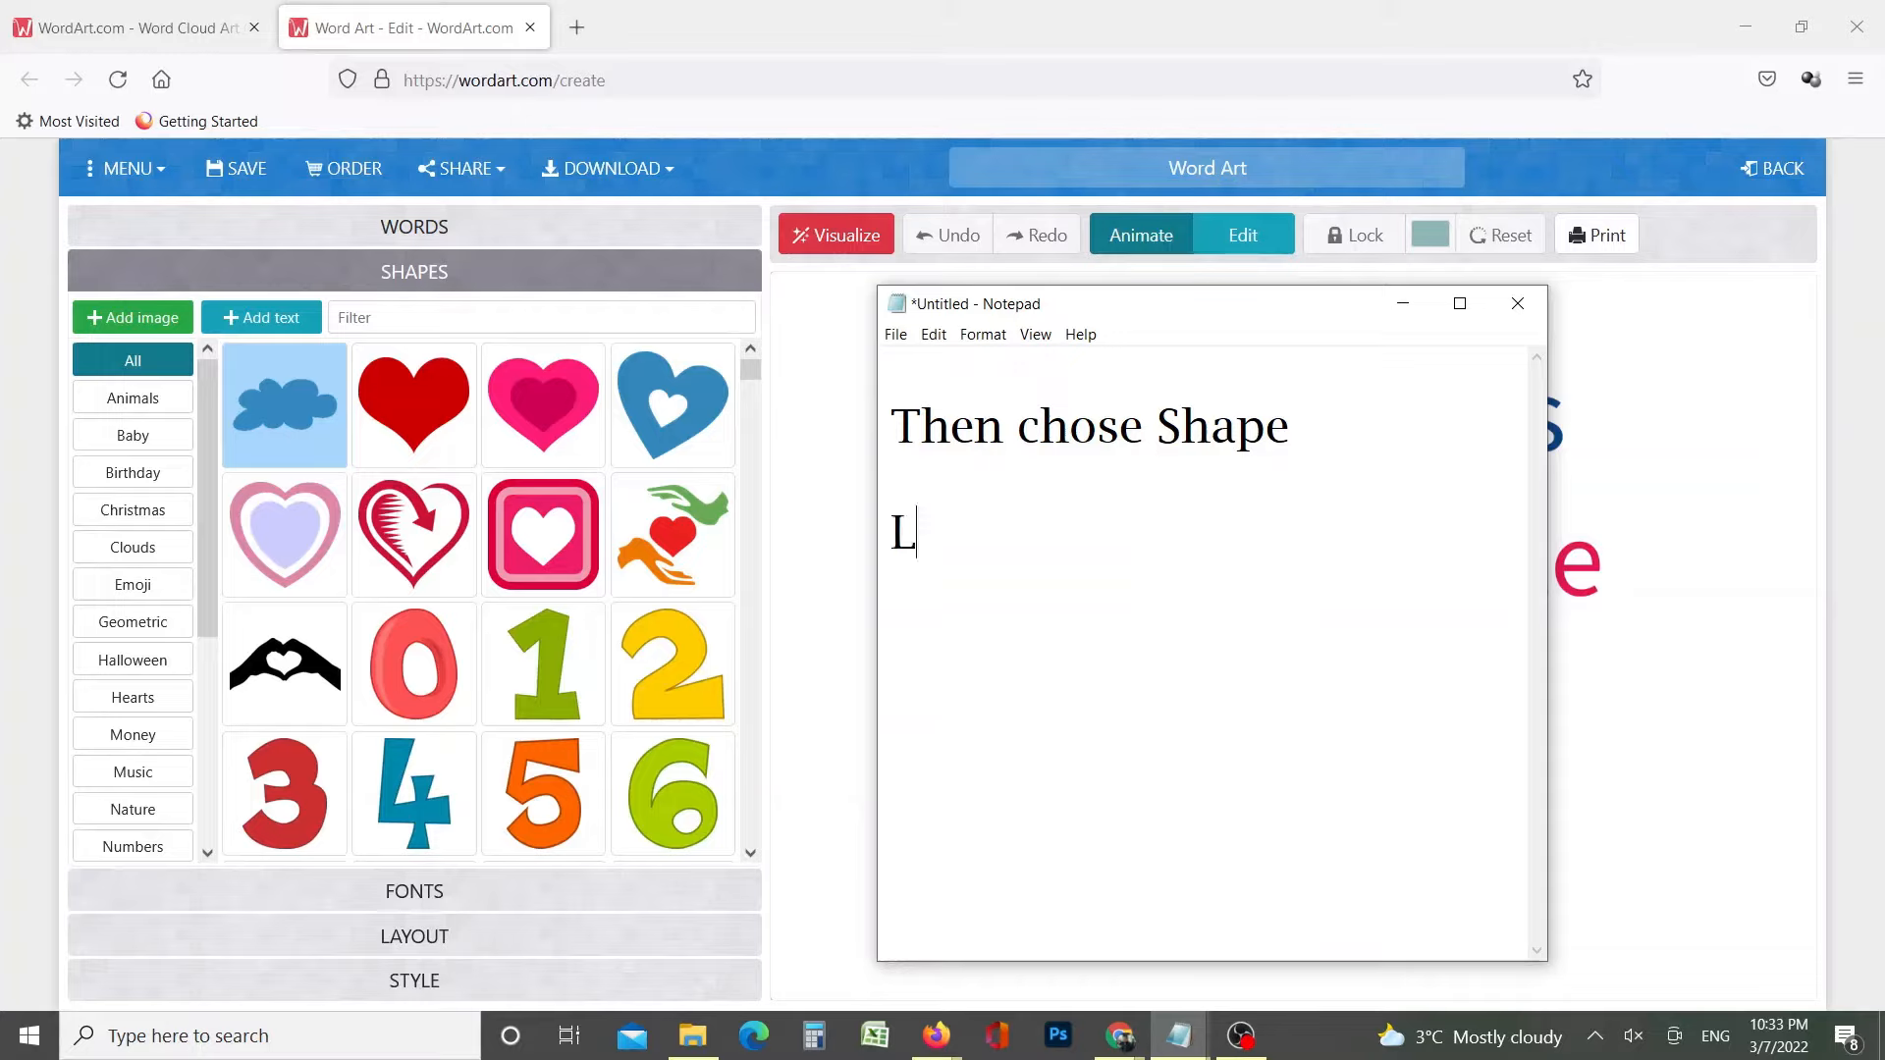
{"action": "type", "text": "e  Lets choose"}
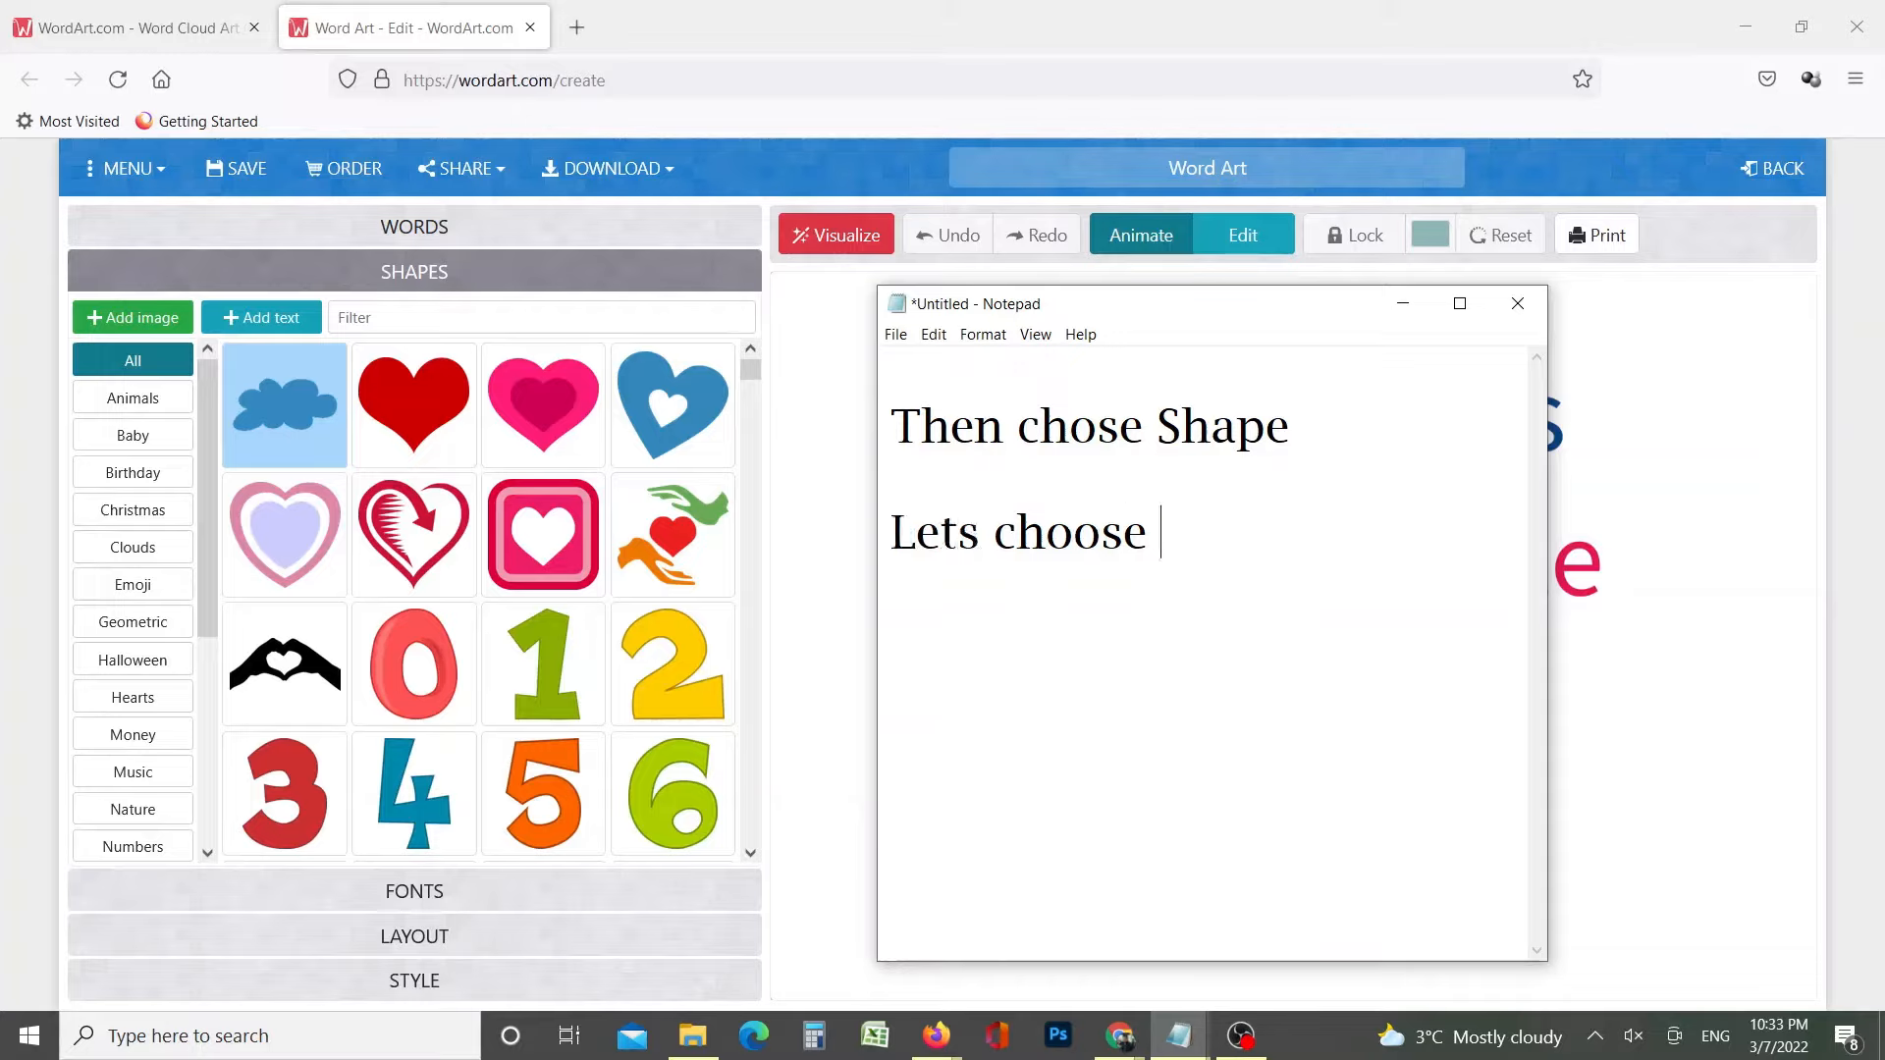
{"action": "type", "text": " Heart"}
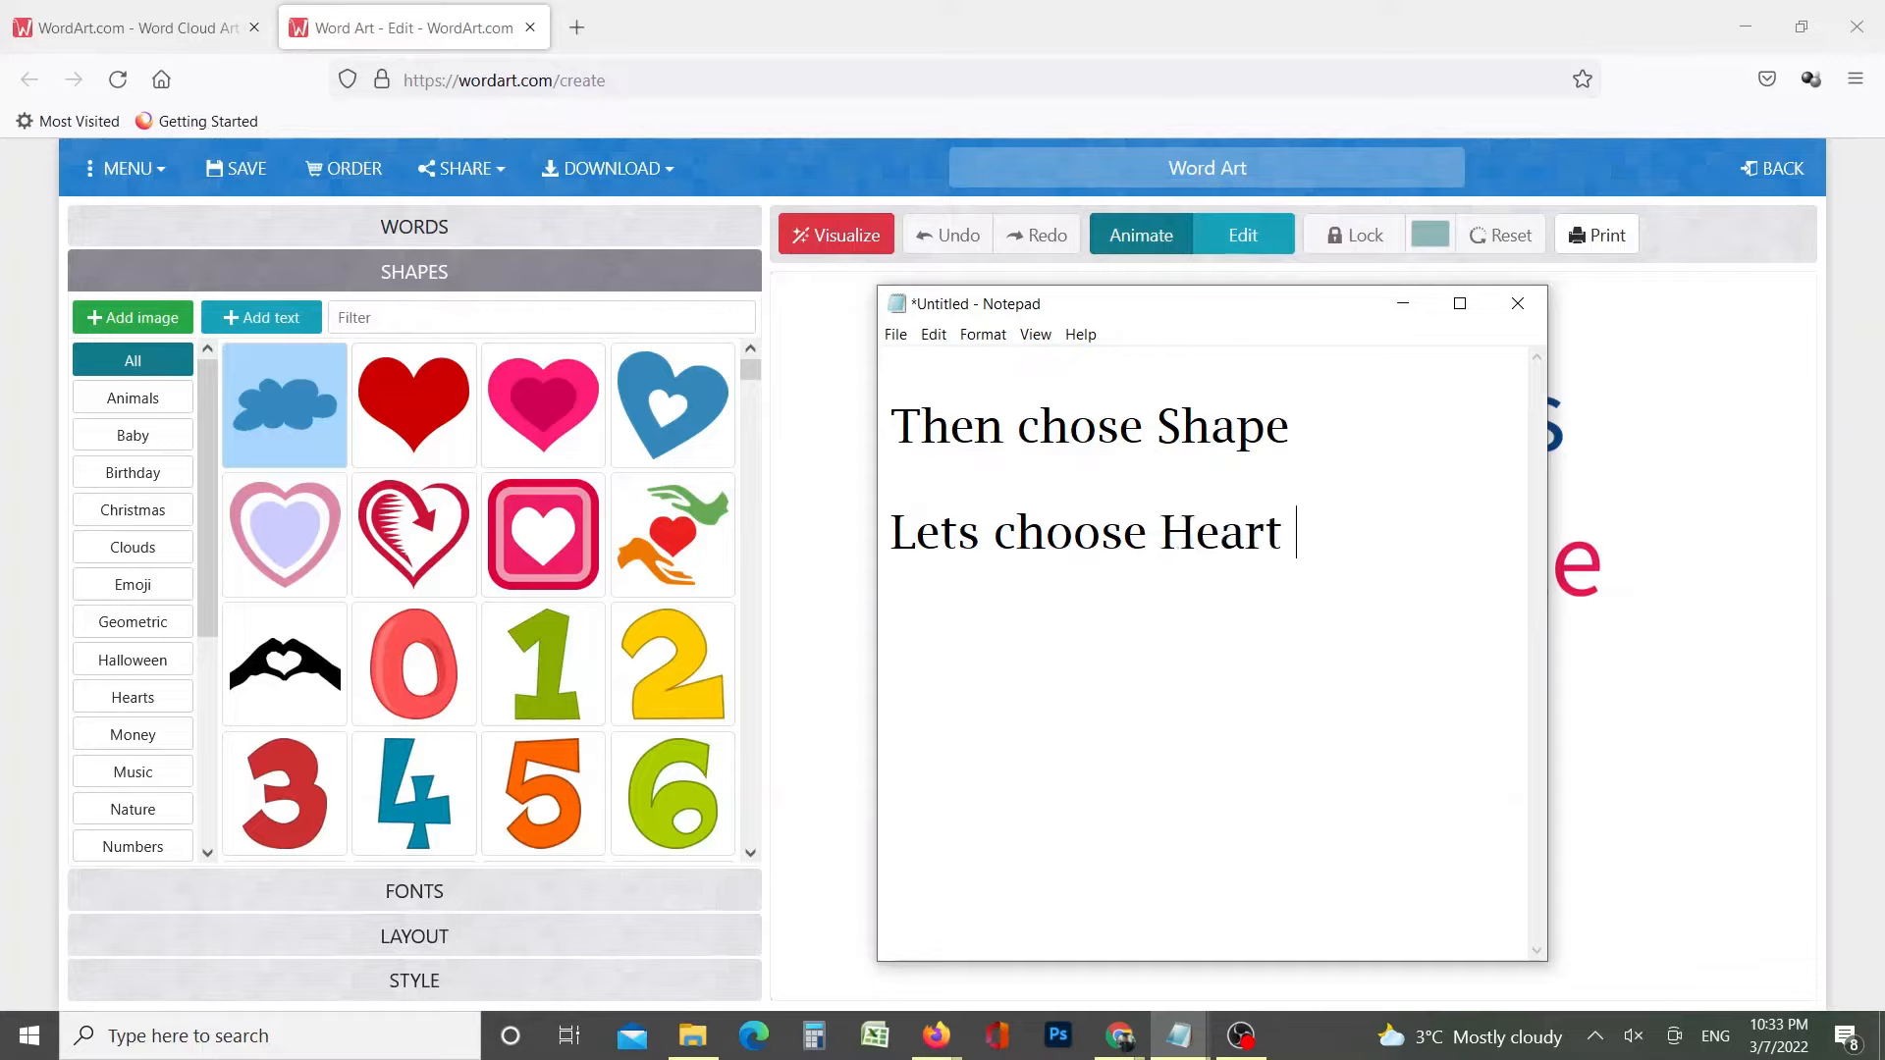
Put the Notepad note away and choose the solid red heart as the word cloud's shape
{"action": "left_click", "coordinate": [1403, 304]}
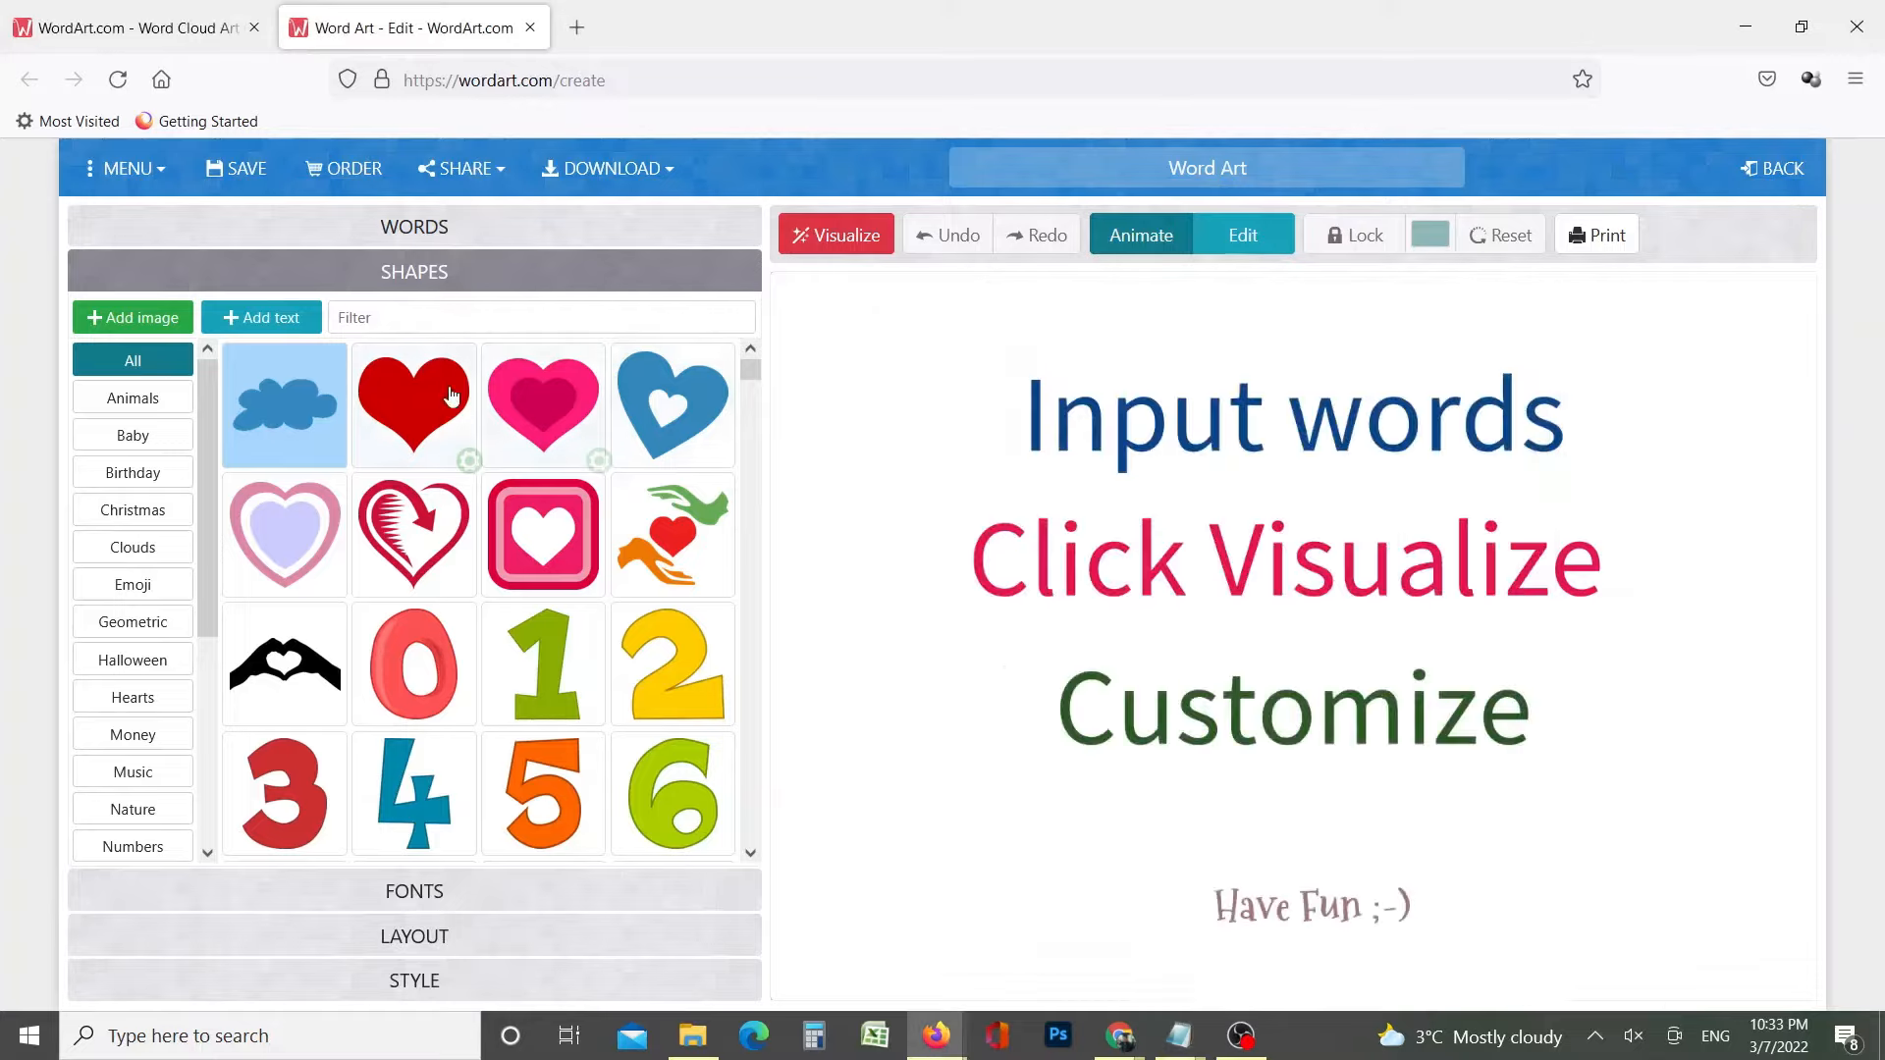
{"action": "left_click", "coordinate": [422, 413]}
{"action": "left_click", "coordinate": [755, 402]}
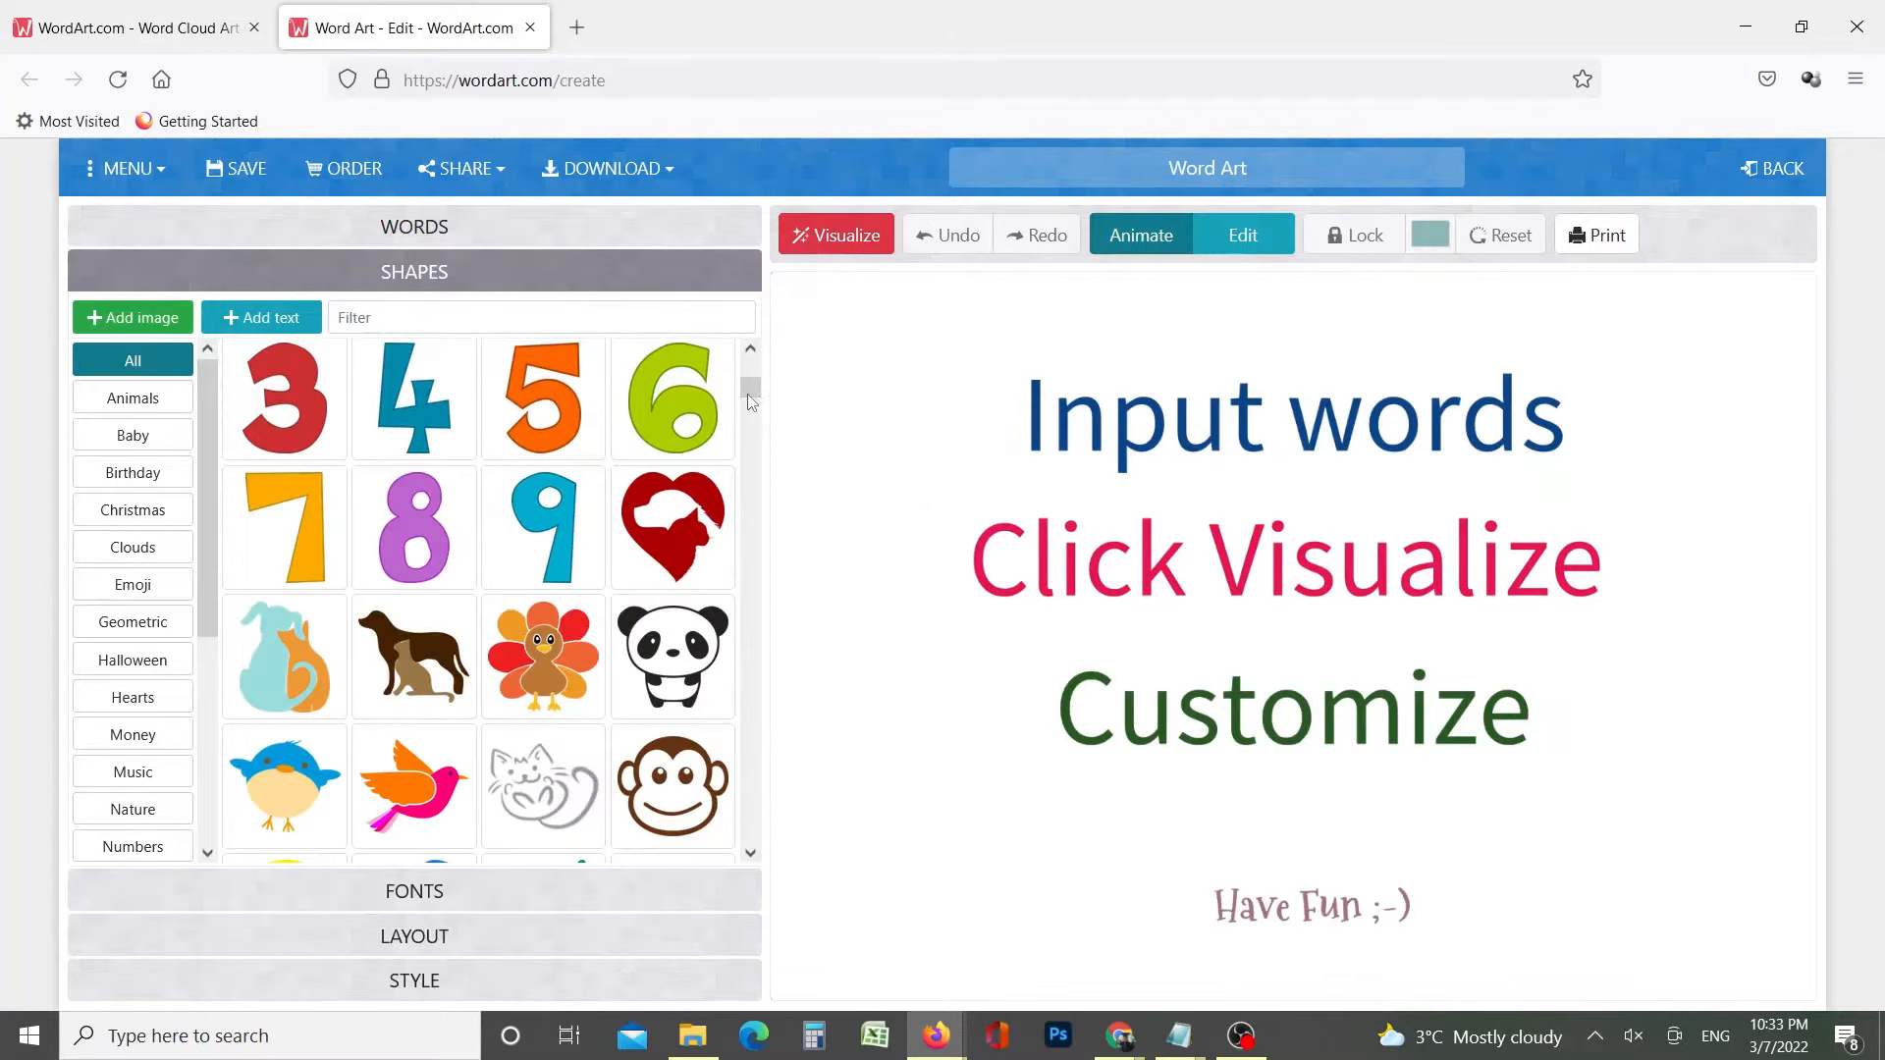
Replace the Notepad note with "Now click on Visualize", and generate the heart-shaped word cloud
{"action": "left_click", "coordinate": [1178, 1034]}
{"action": "left_click", "coordinate": [1263, 928]}
{"action": "left_click_drag", "start_coordinate": [1294, 550], "coordinate": [890, 417]}
{"action": "type", "text": "Now cl"}
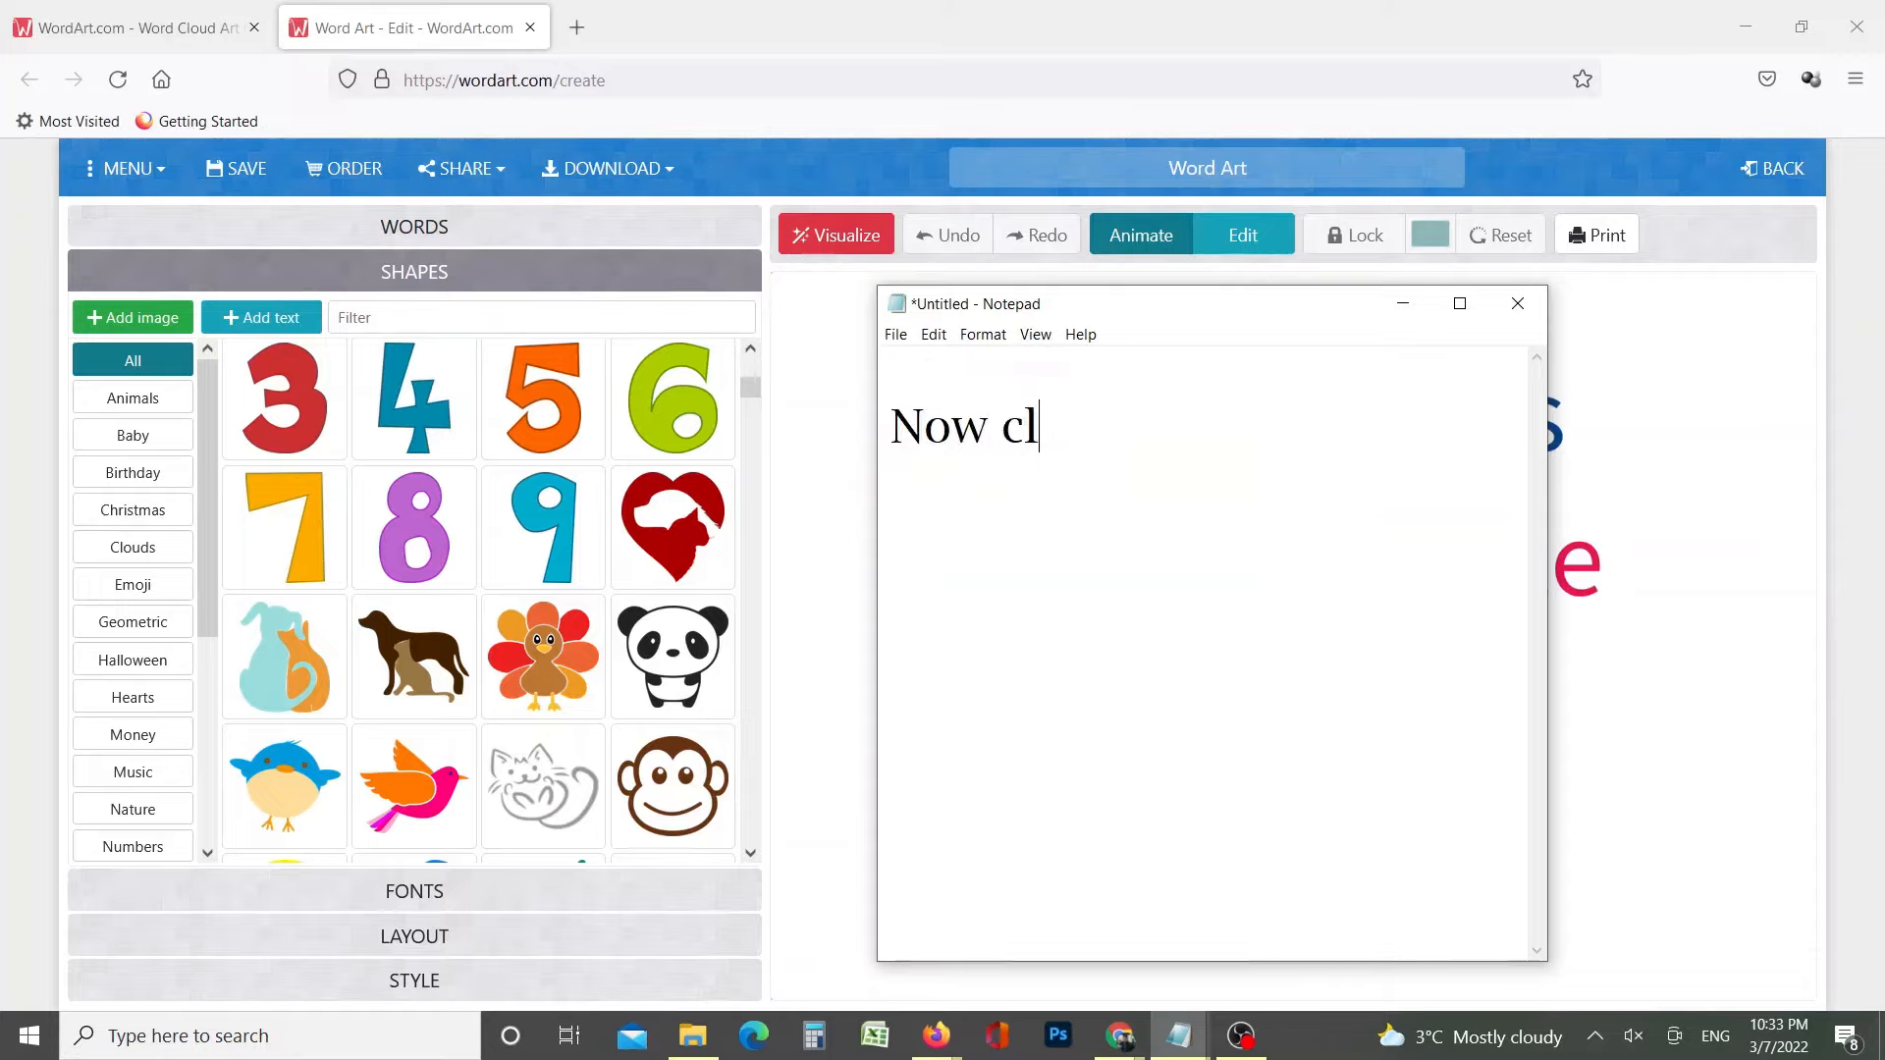
{"action": "type", "text": "ick on V"}
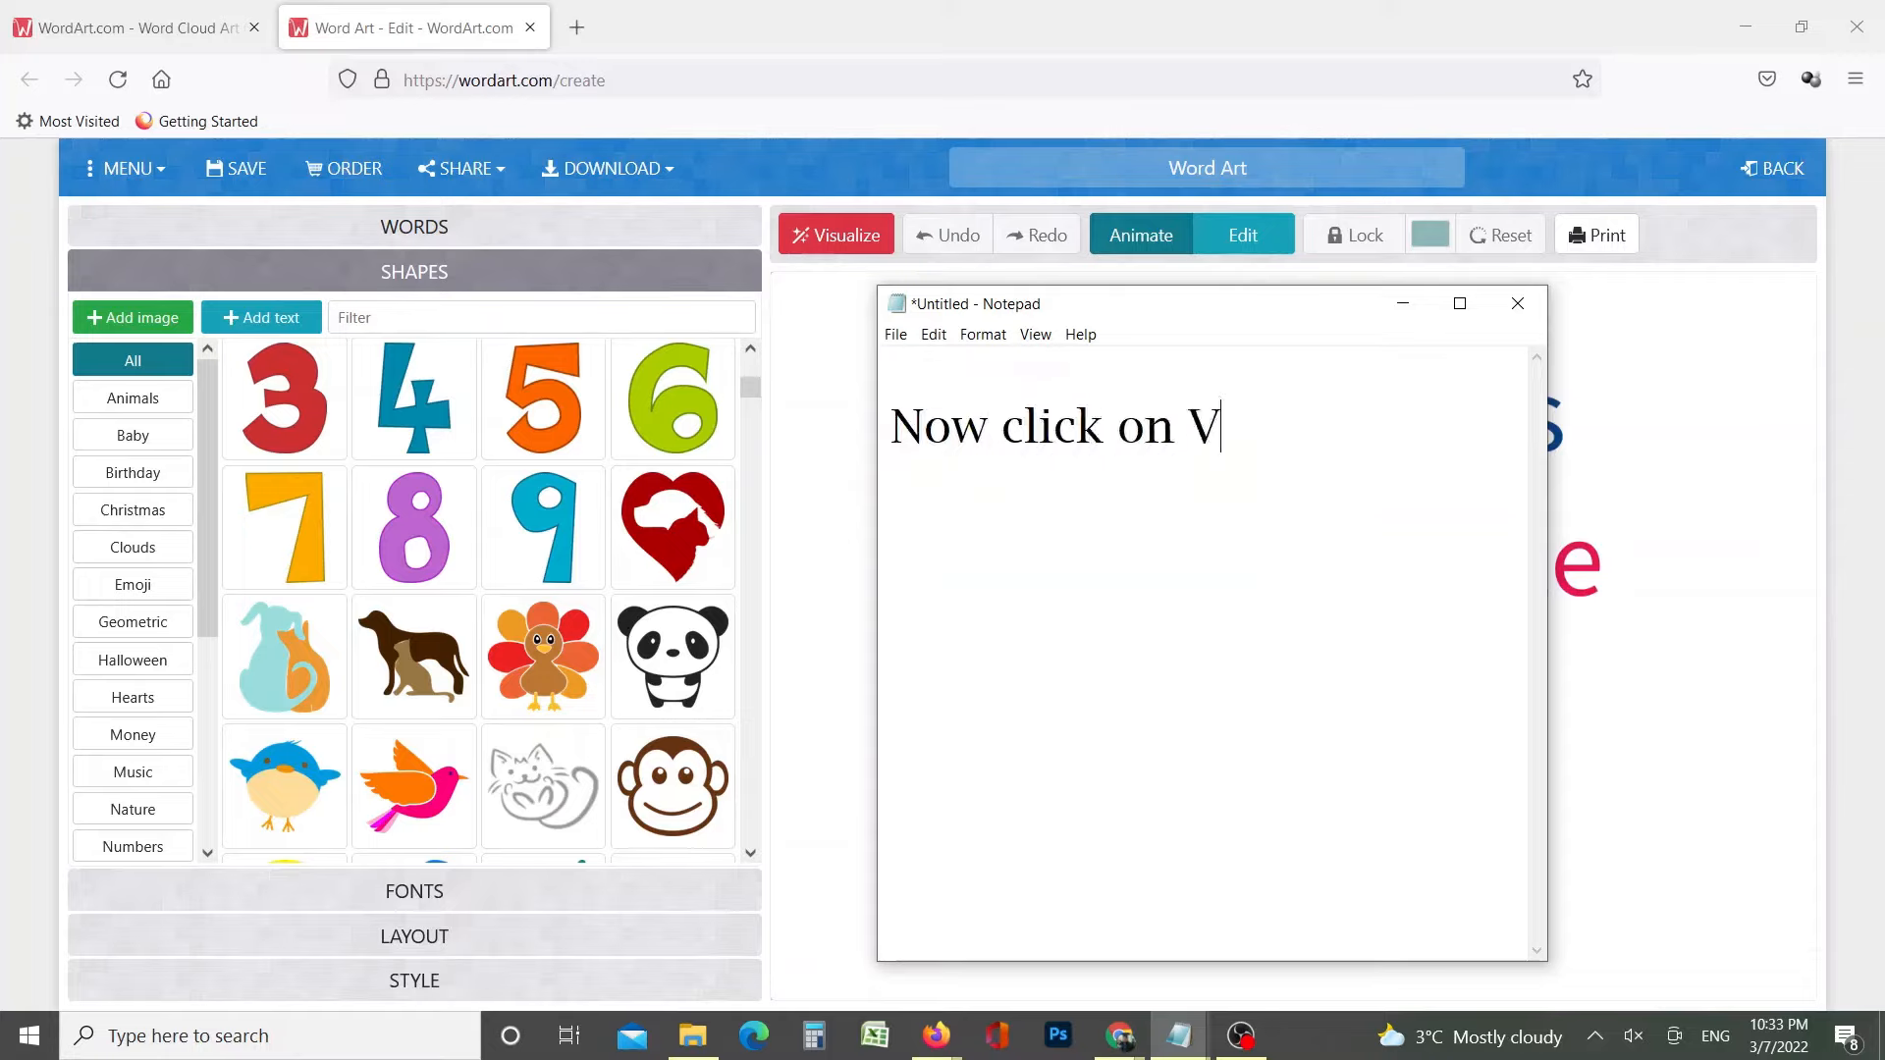
{"action": "type", "text": "isualize"}
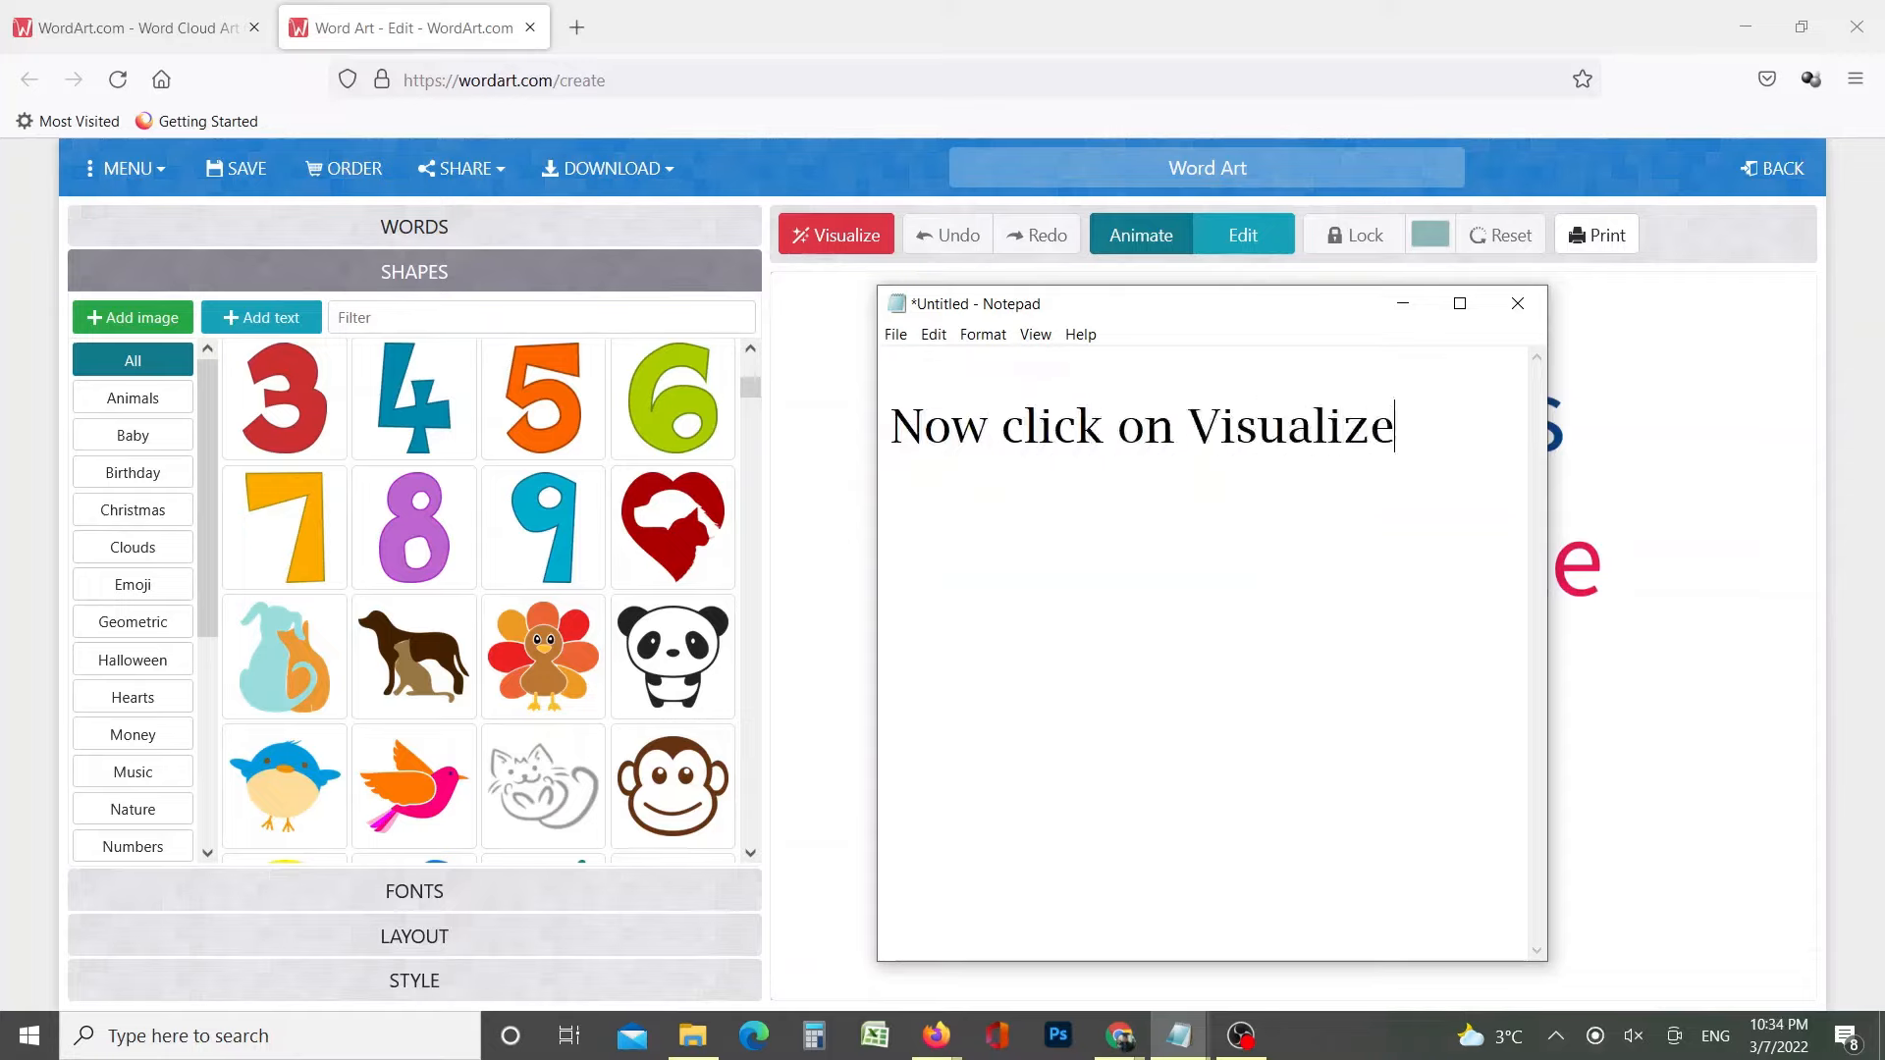
{"action": "left_click", "coordinate": [1403, 304]}
{"action": "left_click", "coordinate": [864, 242]}
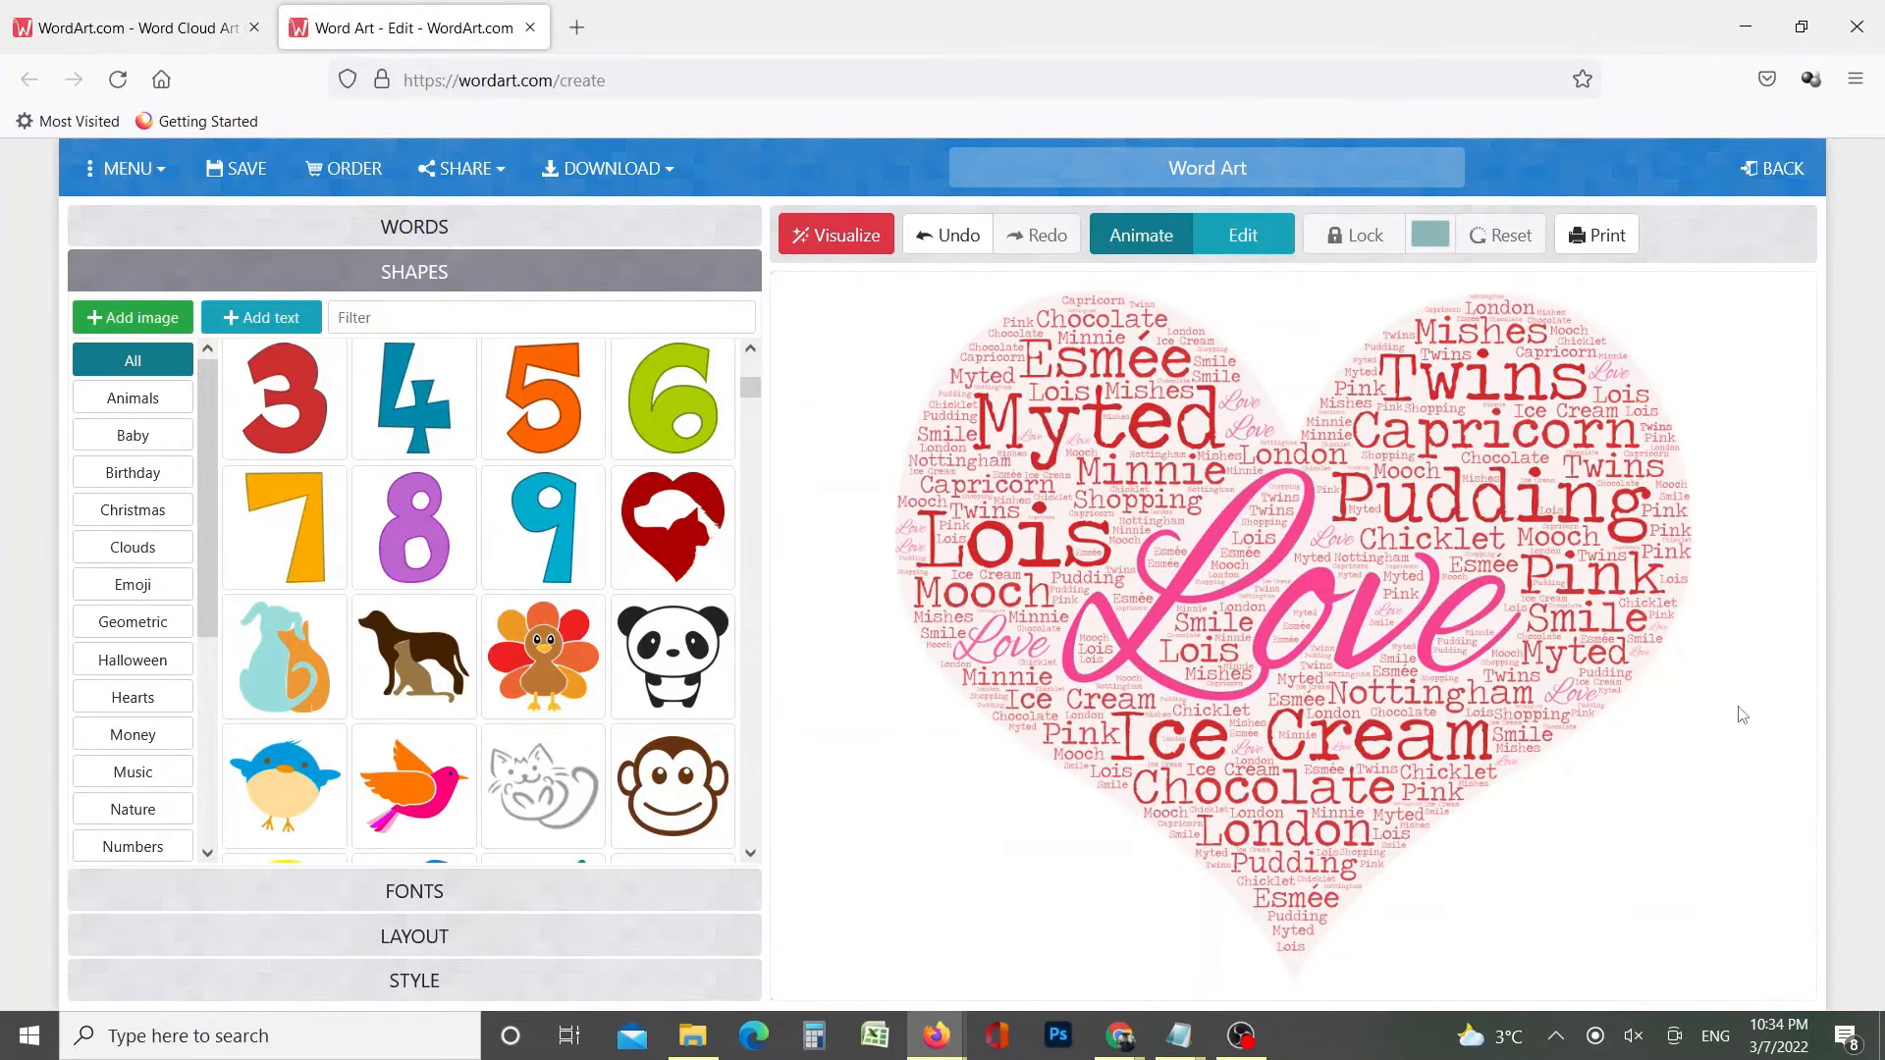
Change the shape to the pink party hat with stars and visualize the word cloud in it
{"action": "left_click", "coordinate": [752, 854]}
{"action": "left_click", "coordinate": [752, 855]}
{"action": "left_click", "coordinate": [752, 854]}
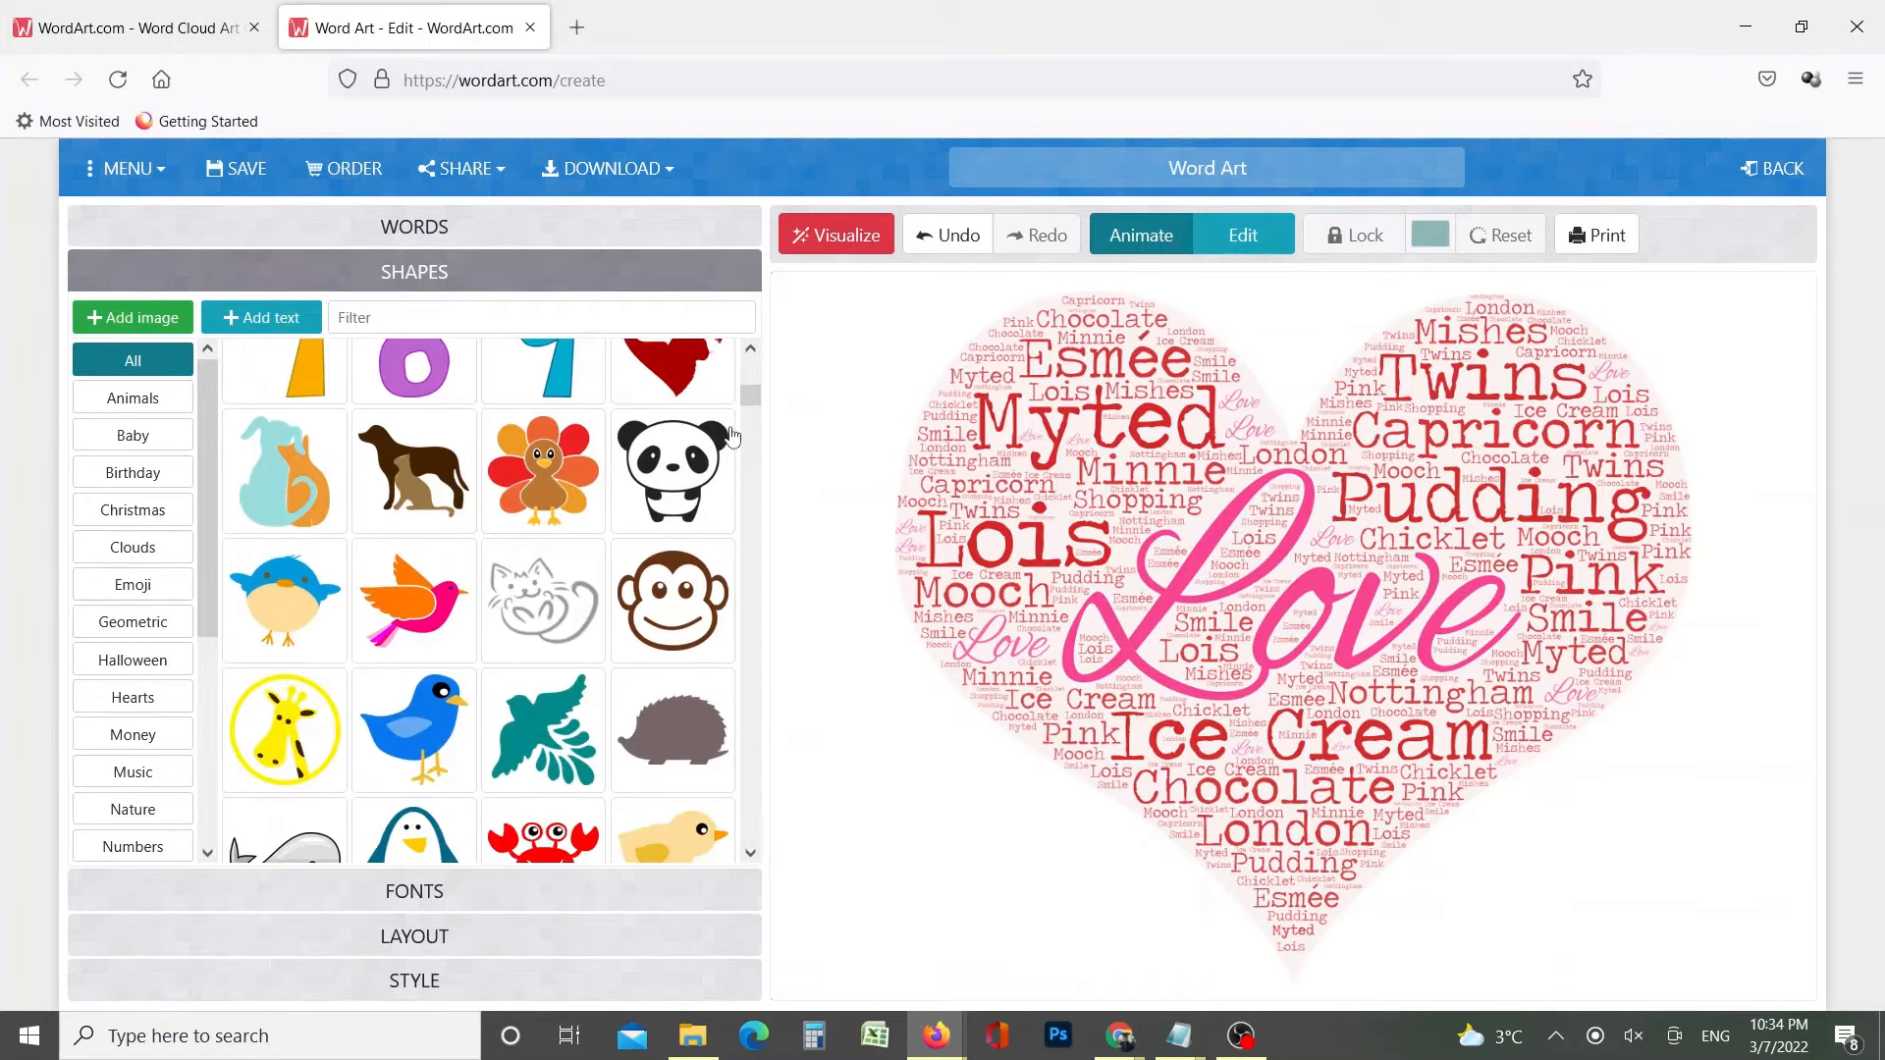
{"action": "scroll", "coordinate": [727, 442], "scroll_direction": "down", "scroll_amount": 1}
{"action": "scroll", "coordinate": [589, 746], "scroll_direction": "down", "scroll_amount": 4}
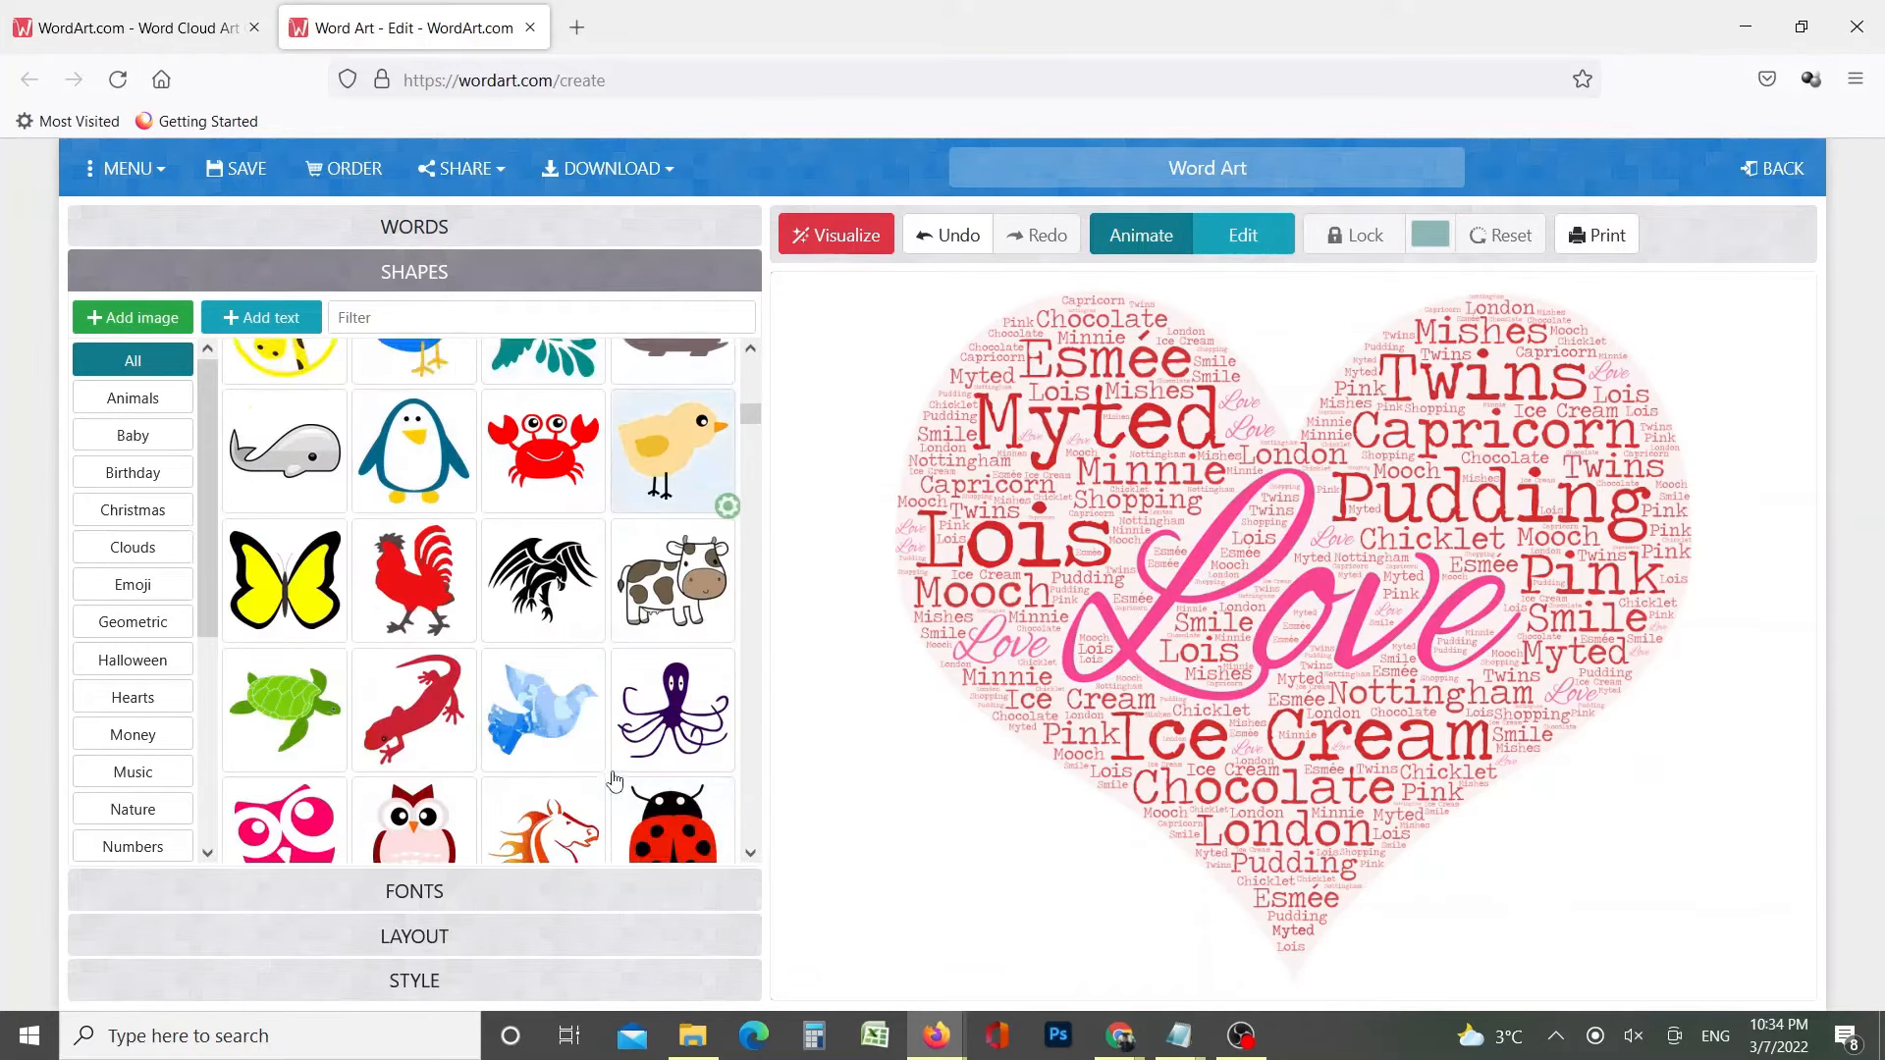
{"action": "scroll", "coordinate": [615, 780], "scroll_direction": "down", "scroll_amount": 7}
{"action": "scroll", "coordinate": [565, 708], "scroll_direction": "down", "scroll_amount": 4}
{"action": "left_click", "coordinate": [703, 722]}
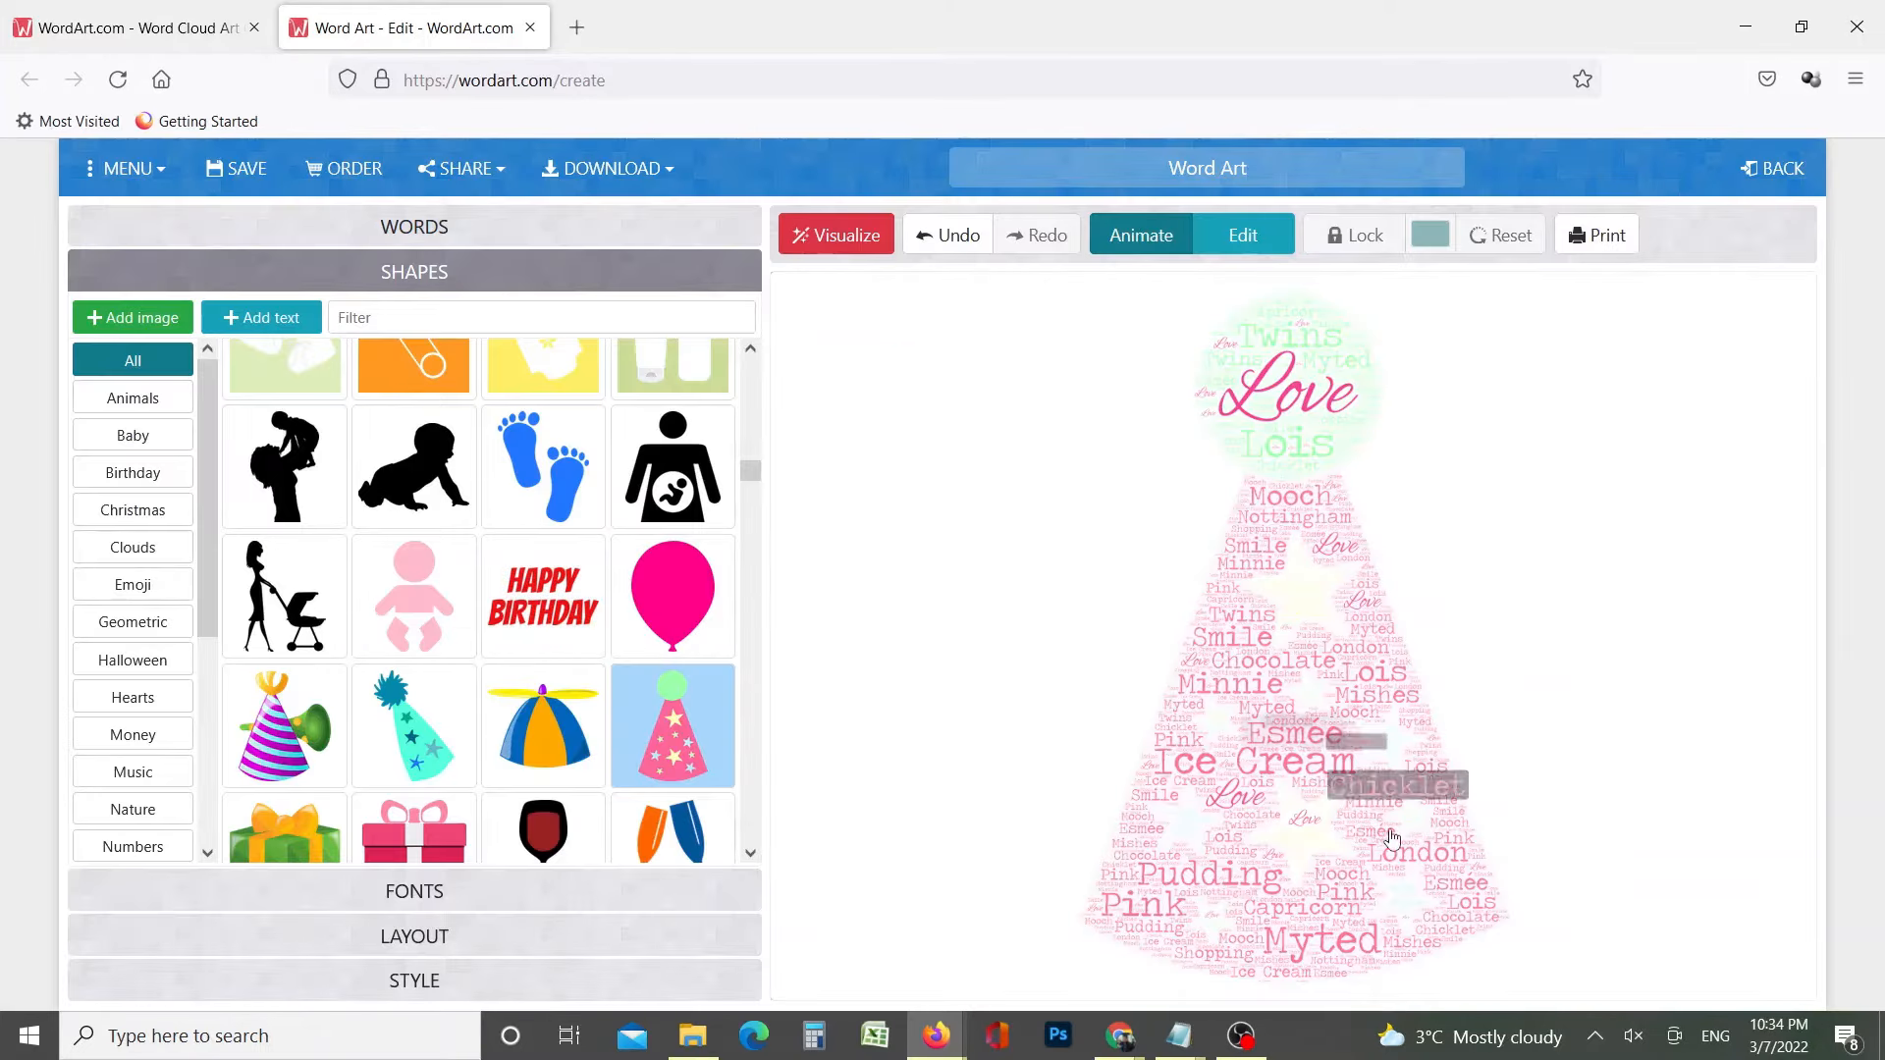
Change the shape to the black skull and crossbones and visualize the word cloud in it
{"action": "left_click_drag", "start_coordinate": [751, 502], "coordinate": [766, 616]}
{"action": "scroll", "coordinate": [649, 648], "scroll_direction": "down", "scroll_amount": 6}
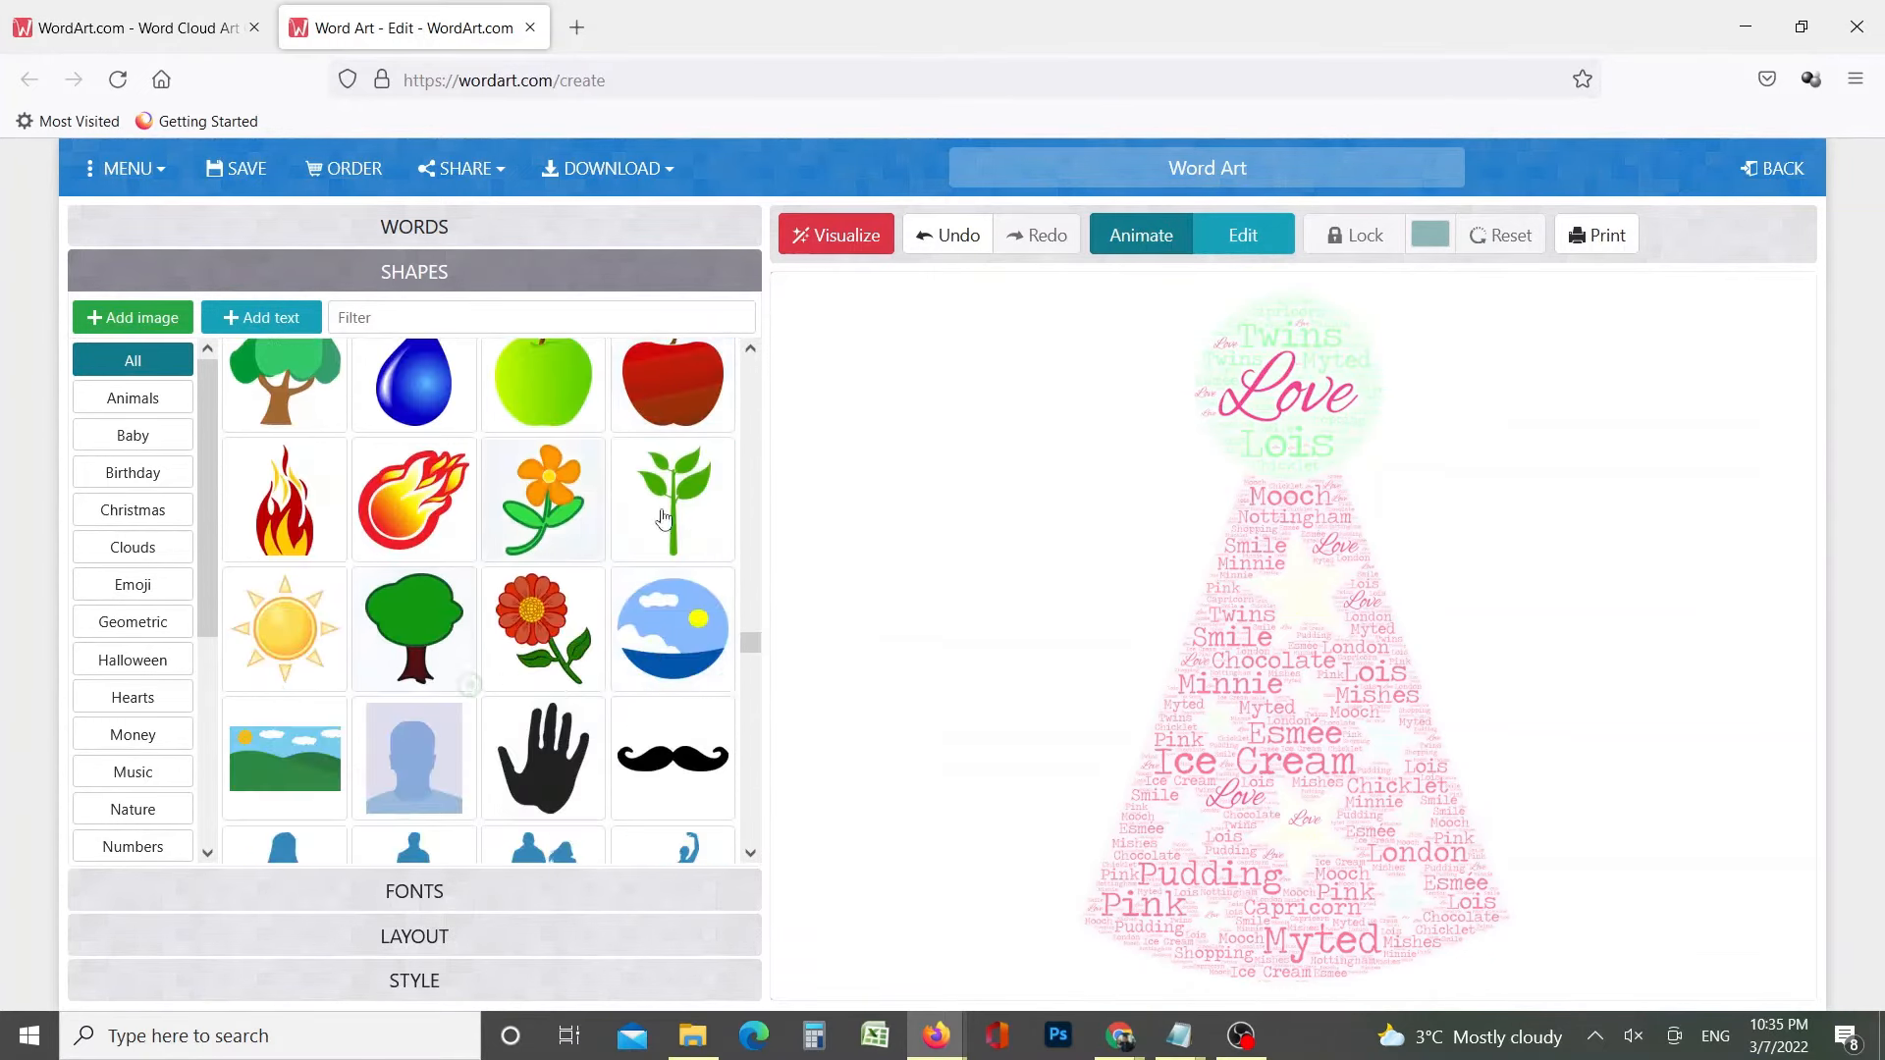
{"action": "scroll", "coordinate": [628, 550], "scroll_direction": "down", "scroll_amount": 4}
{"action": "left_click", "coordinate": [687, 775]}
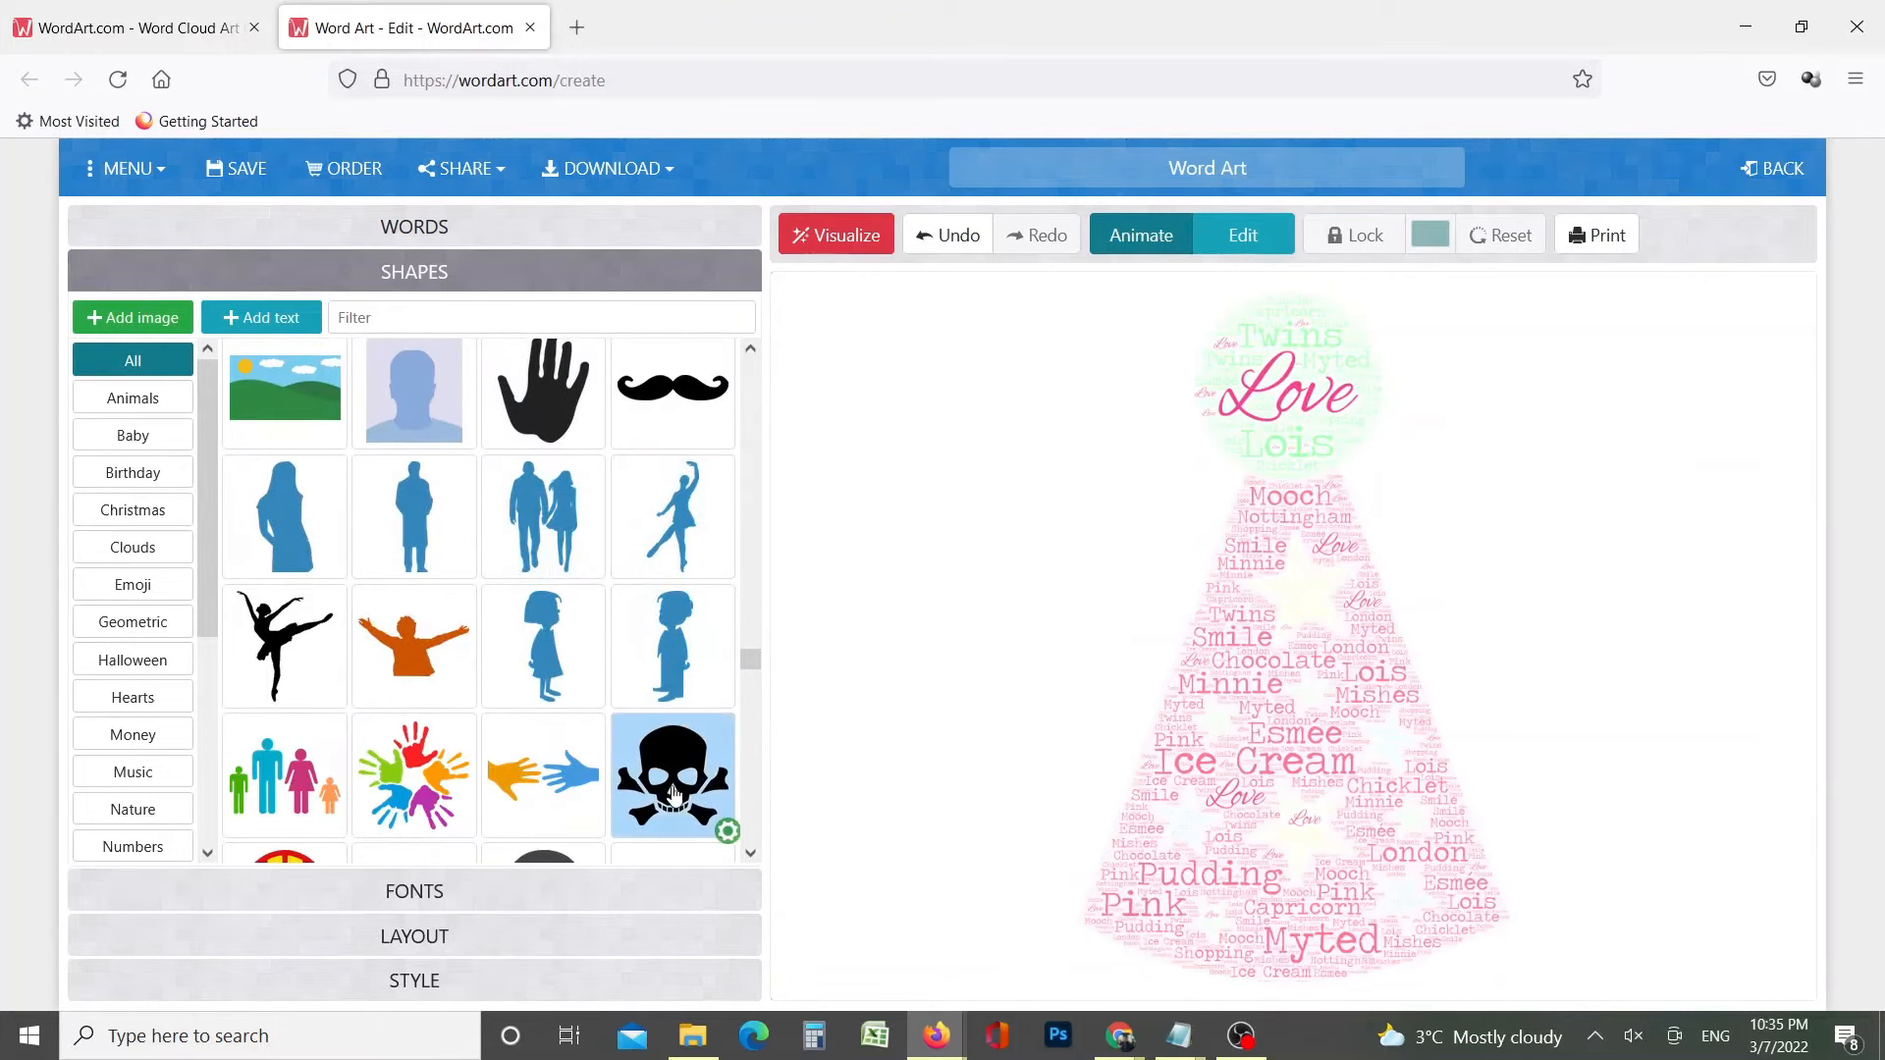
{"action": "left_click", "coordinate": [840, 236]}
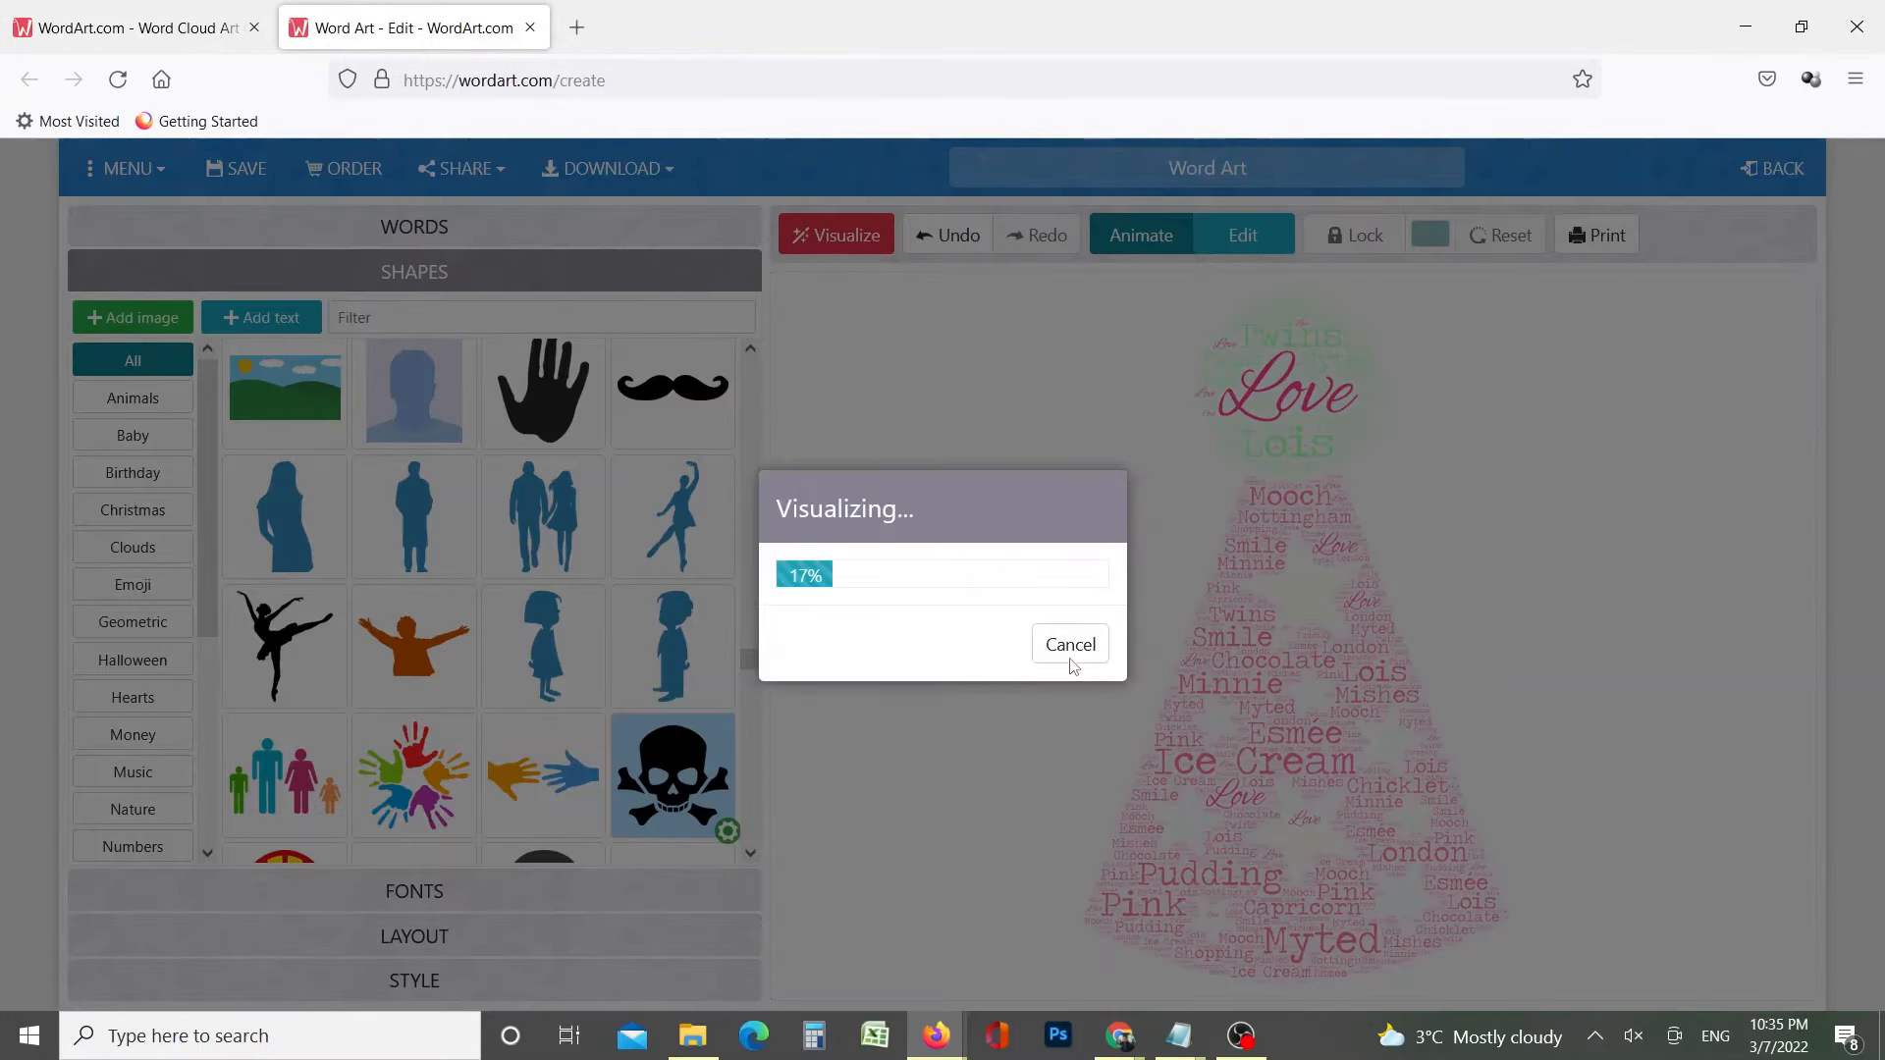
Replace the Notepad note with "So easy to create."
{"action": "mouse_move", "coordinate": [1185, 1050]}
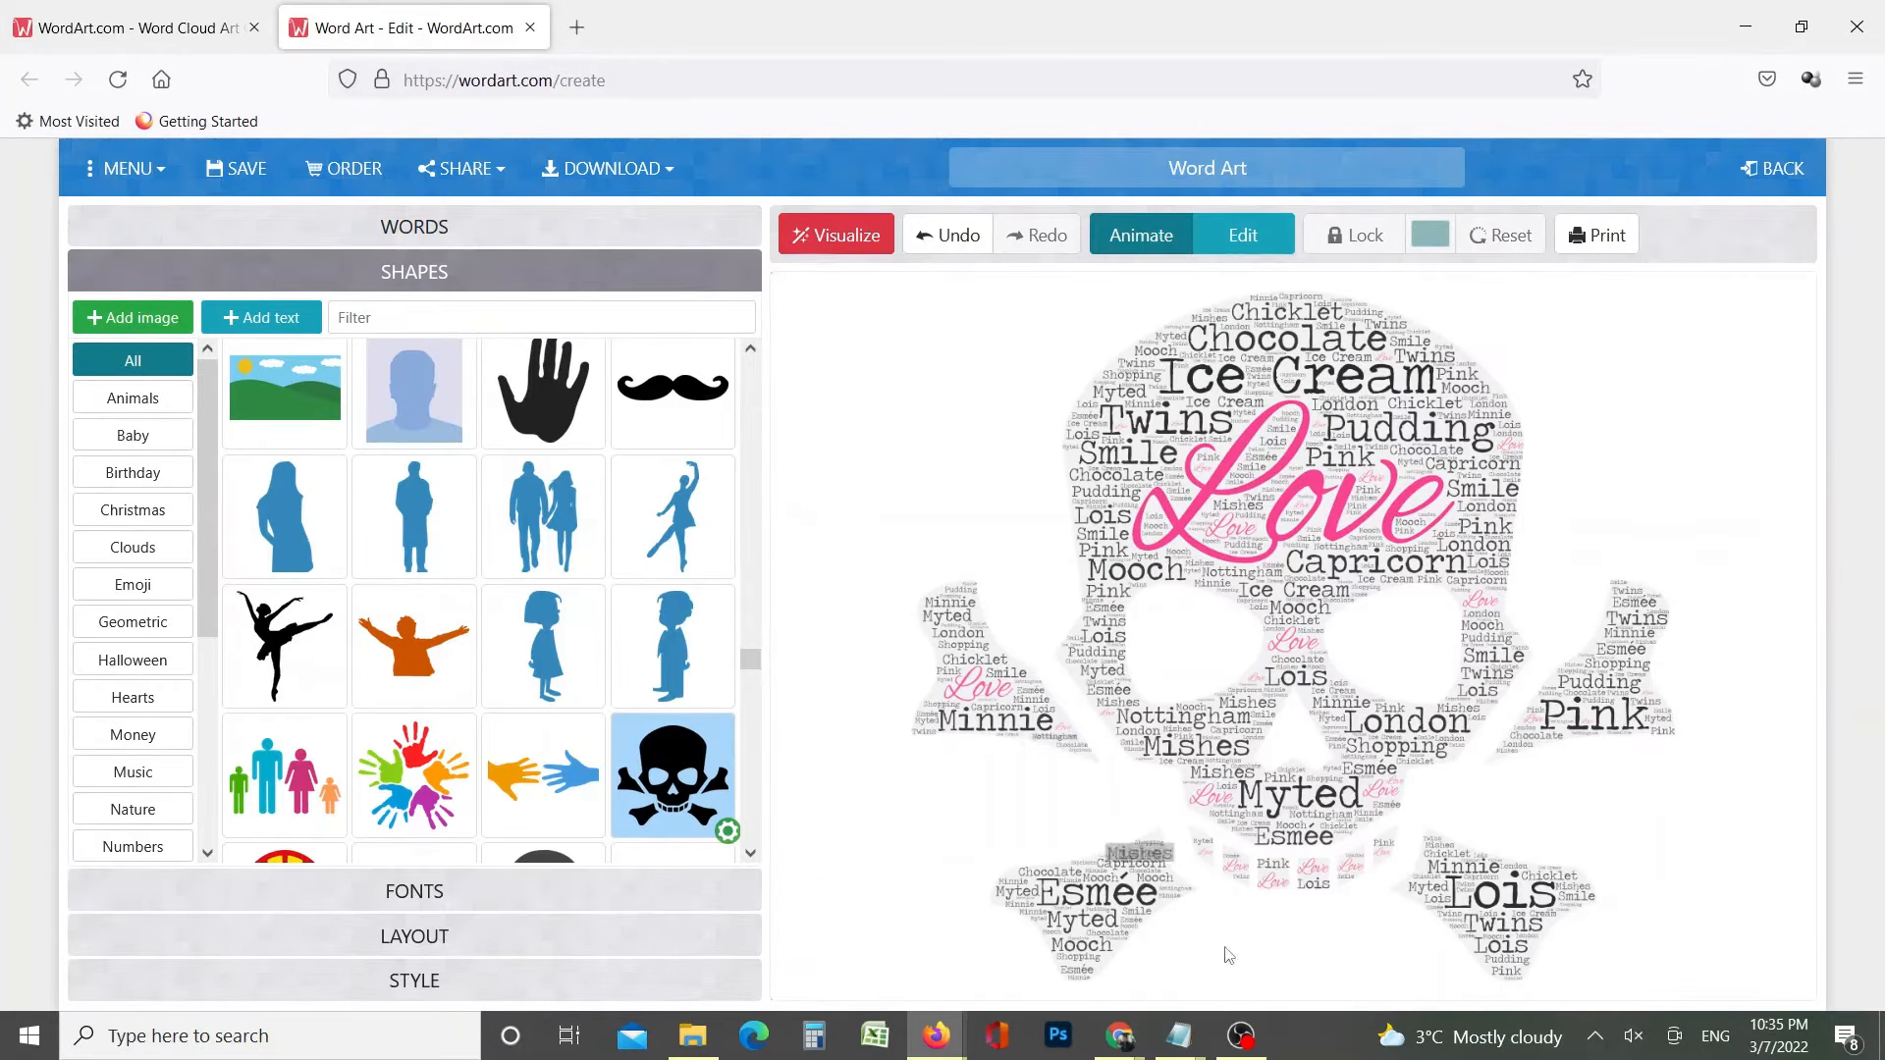
{"action": "left_click", "coordinate": [1266, 927]}
{"action": "left_click_drag", "start_coordinate": [1393, 433], "coordinate": [883, 439]}
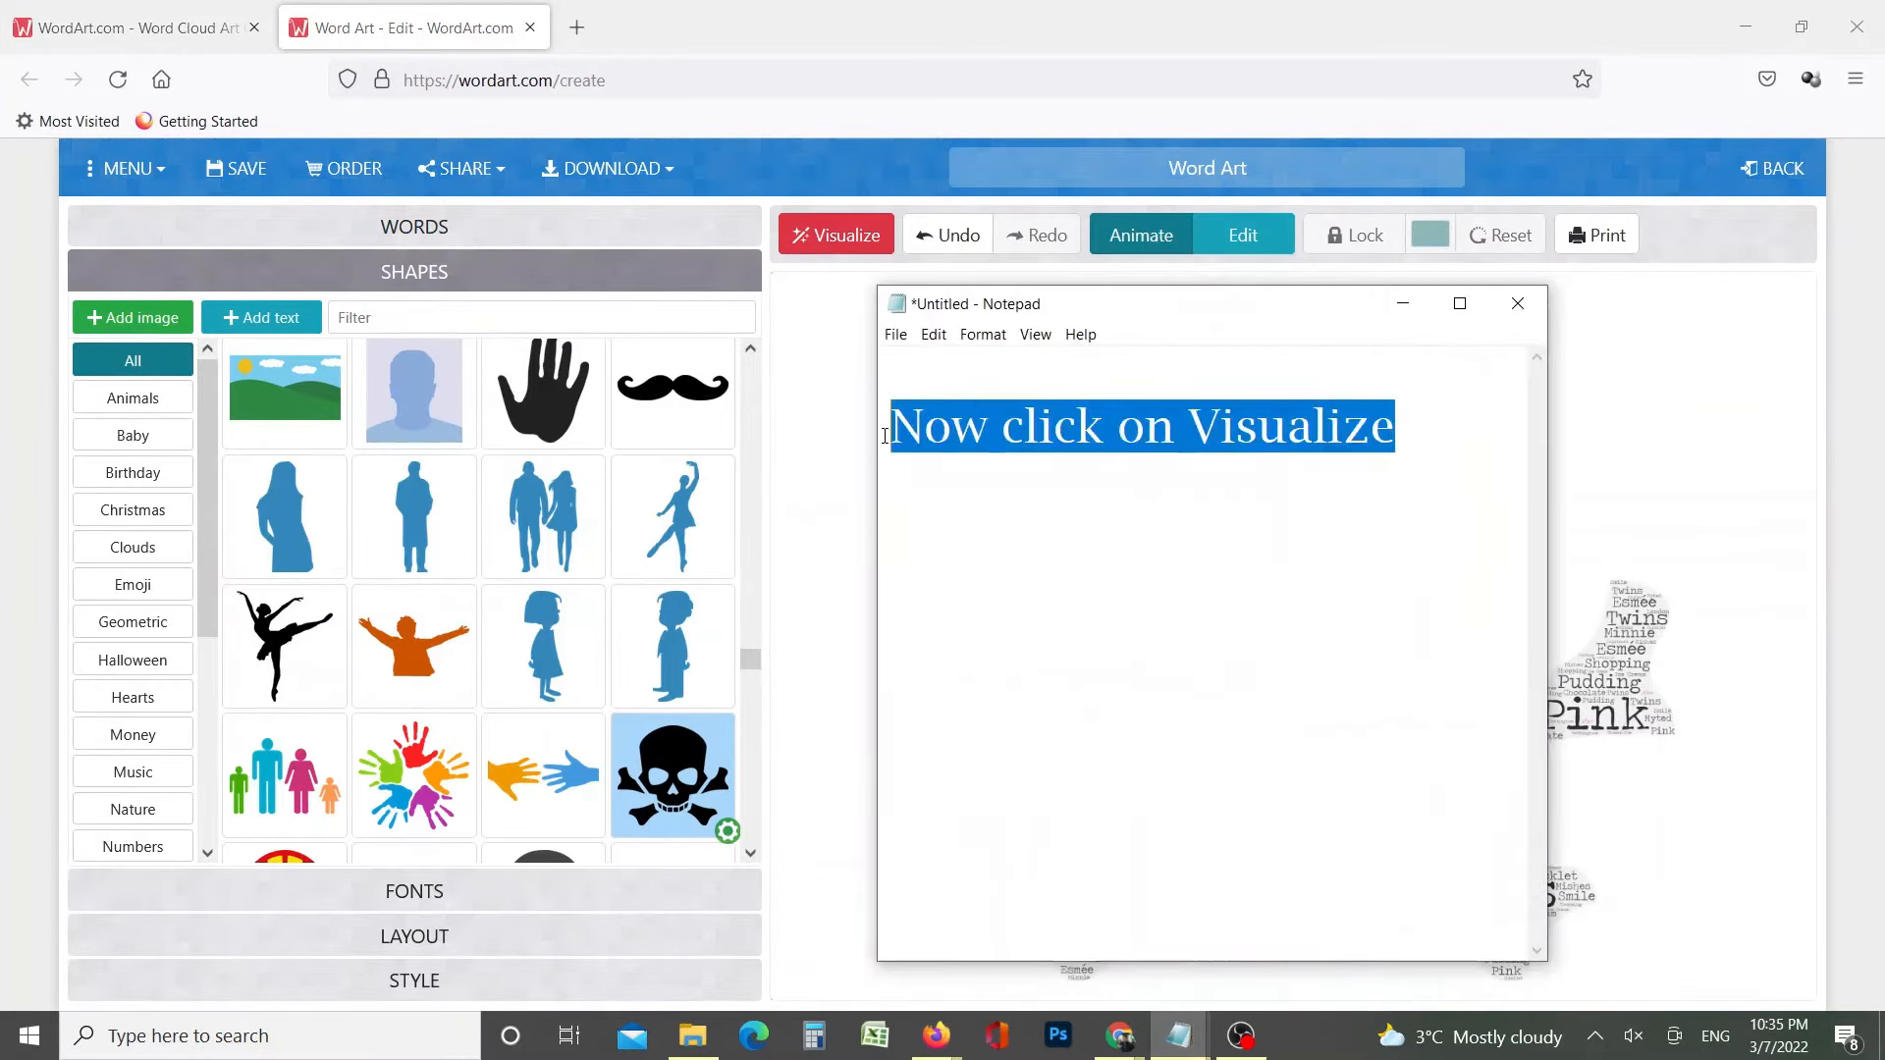
{"action": "type", "text": "So eas"}
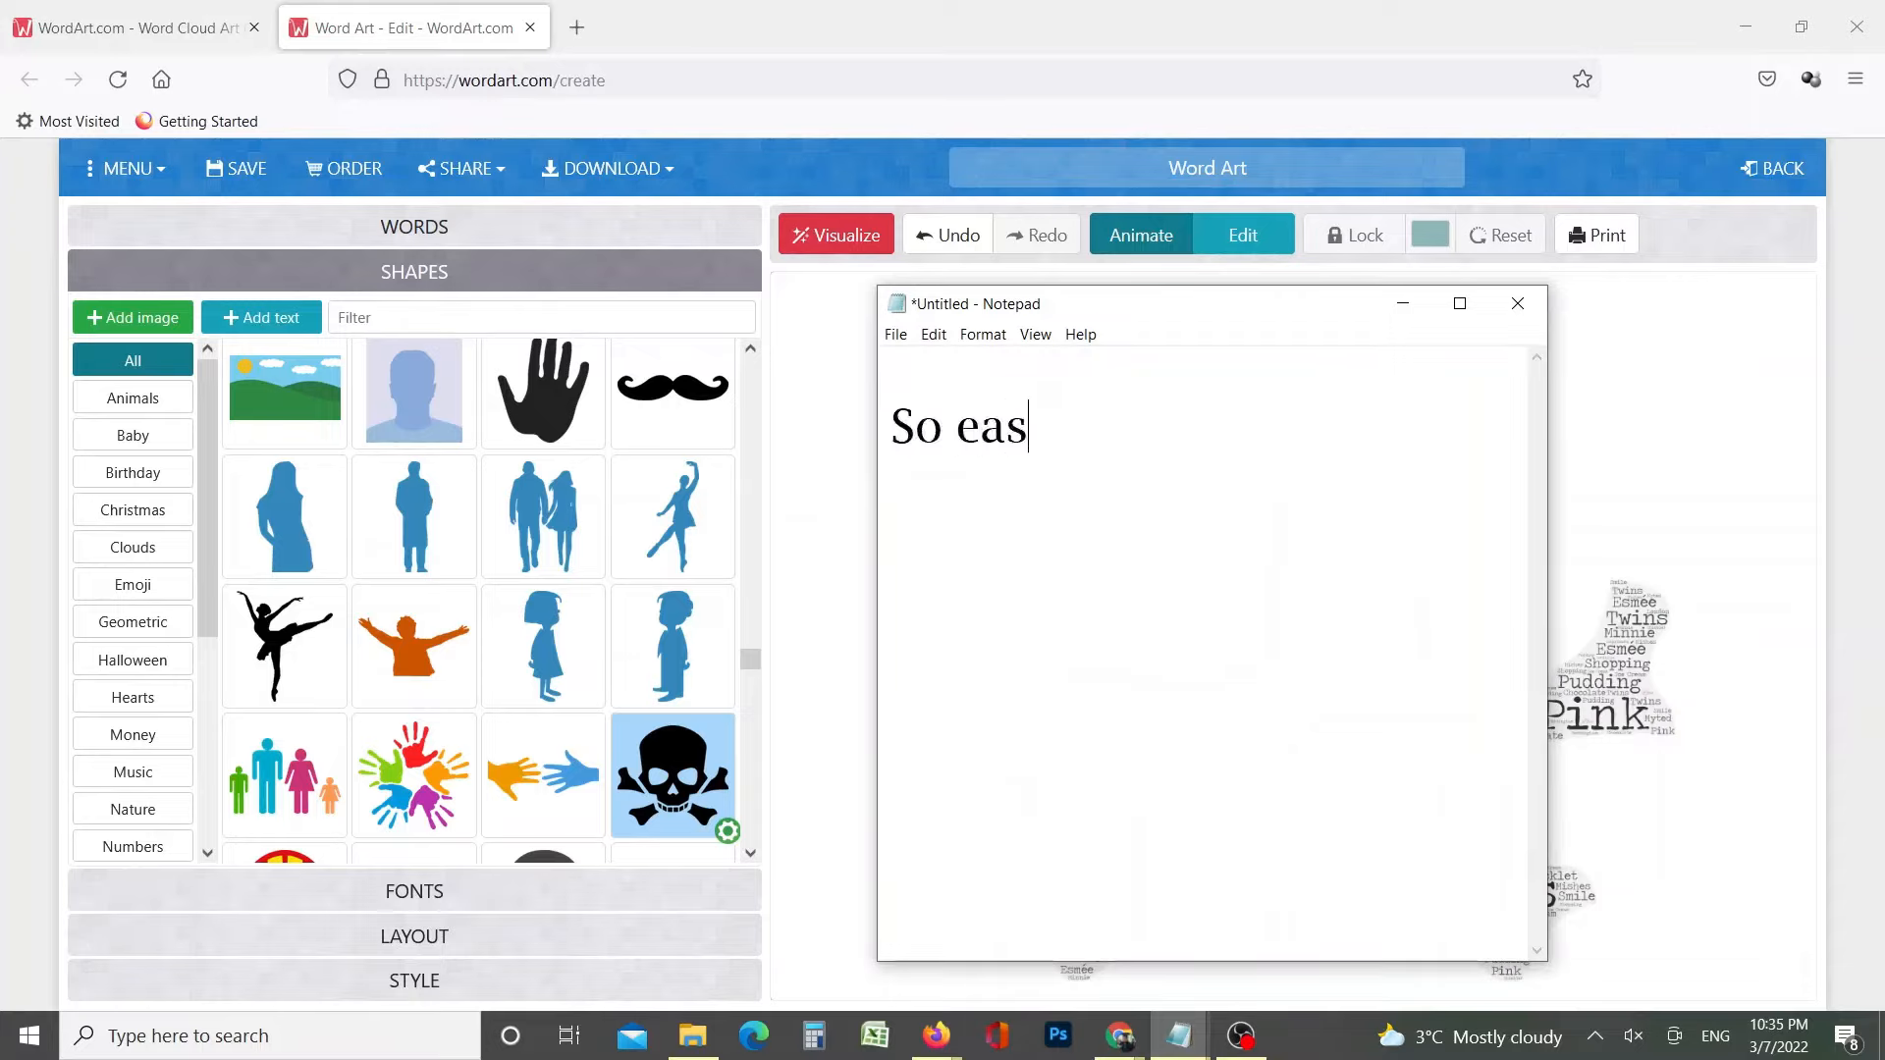
{"action": "type", "text": "y to create."}
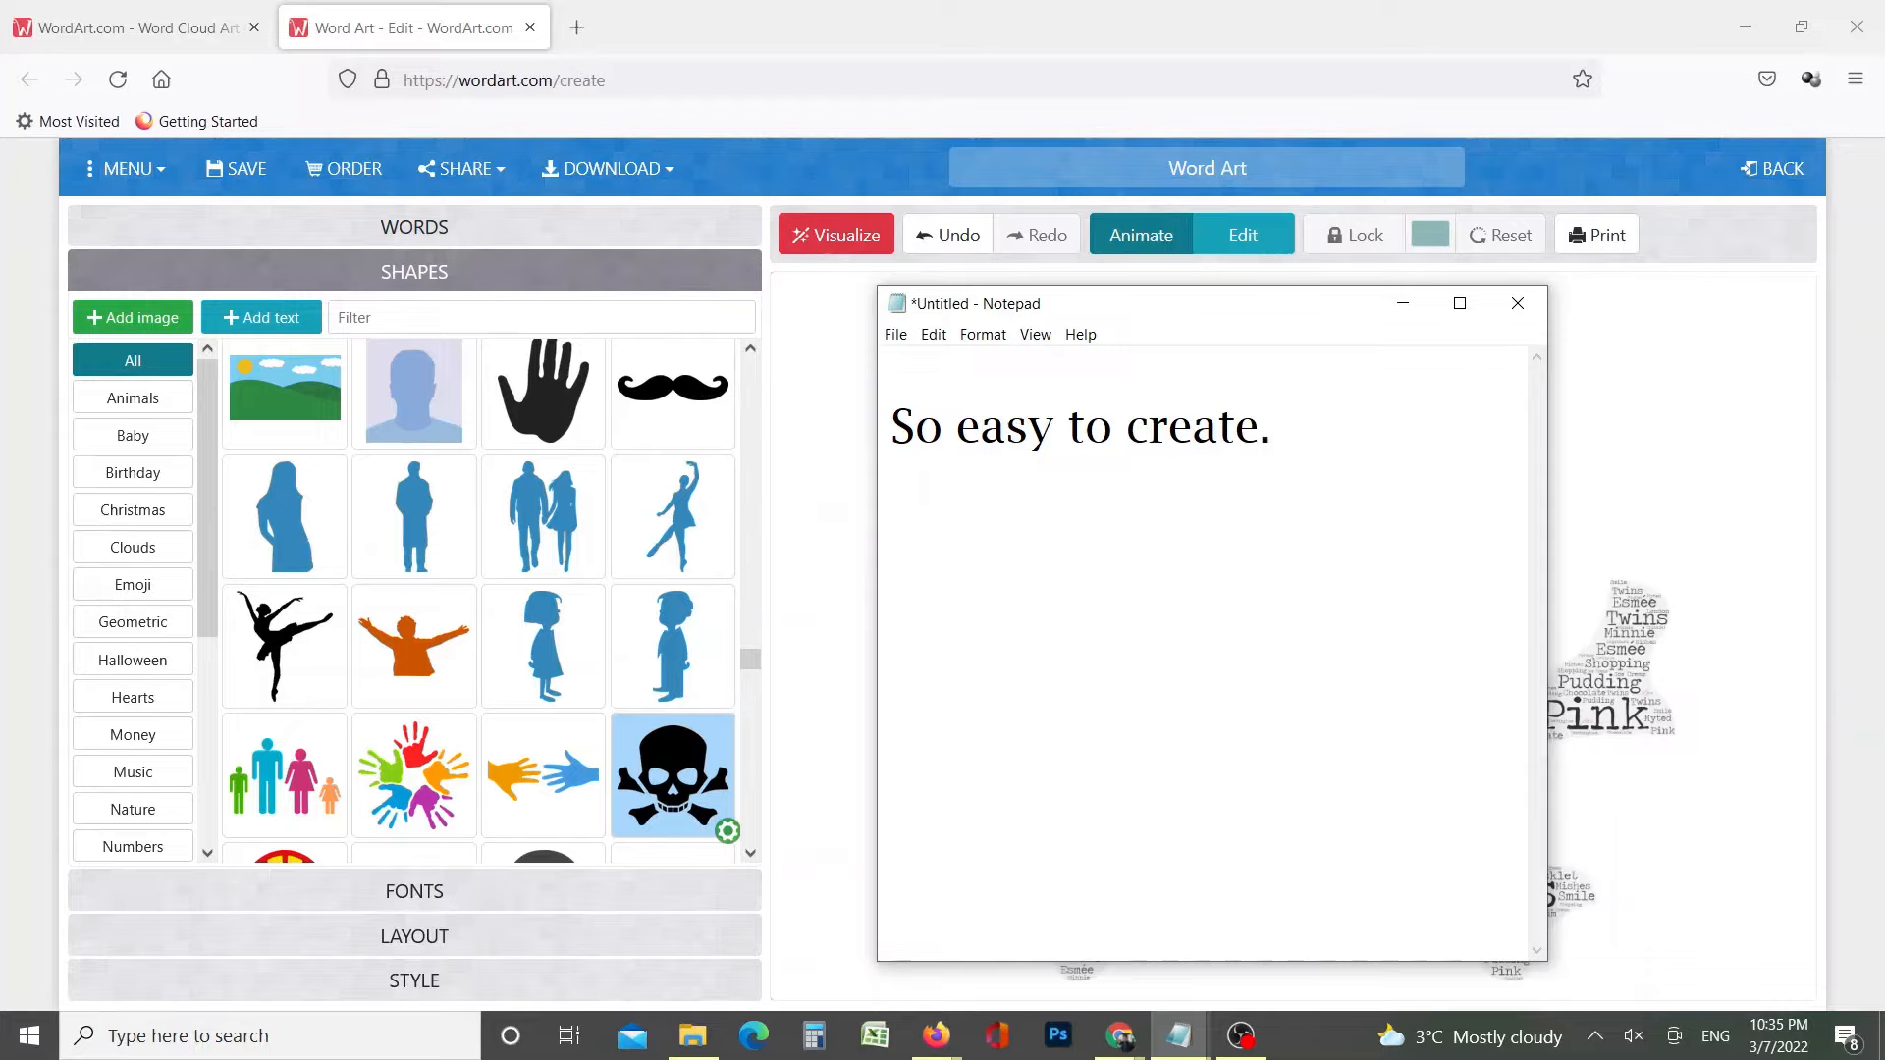
Replace the Notepad note with "You also can upload your own shape and create."
{"action": "key", "text": "ctrl+a"}
{"action": "key", "text": "BackSpace"}
{"action": "type", "text": "You al"}
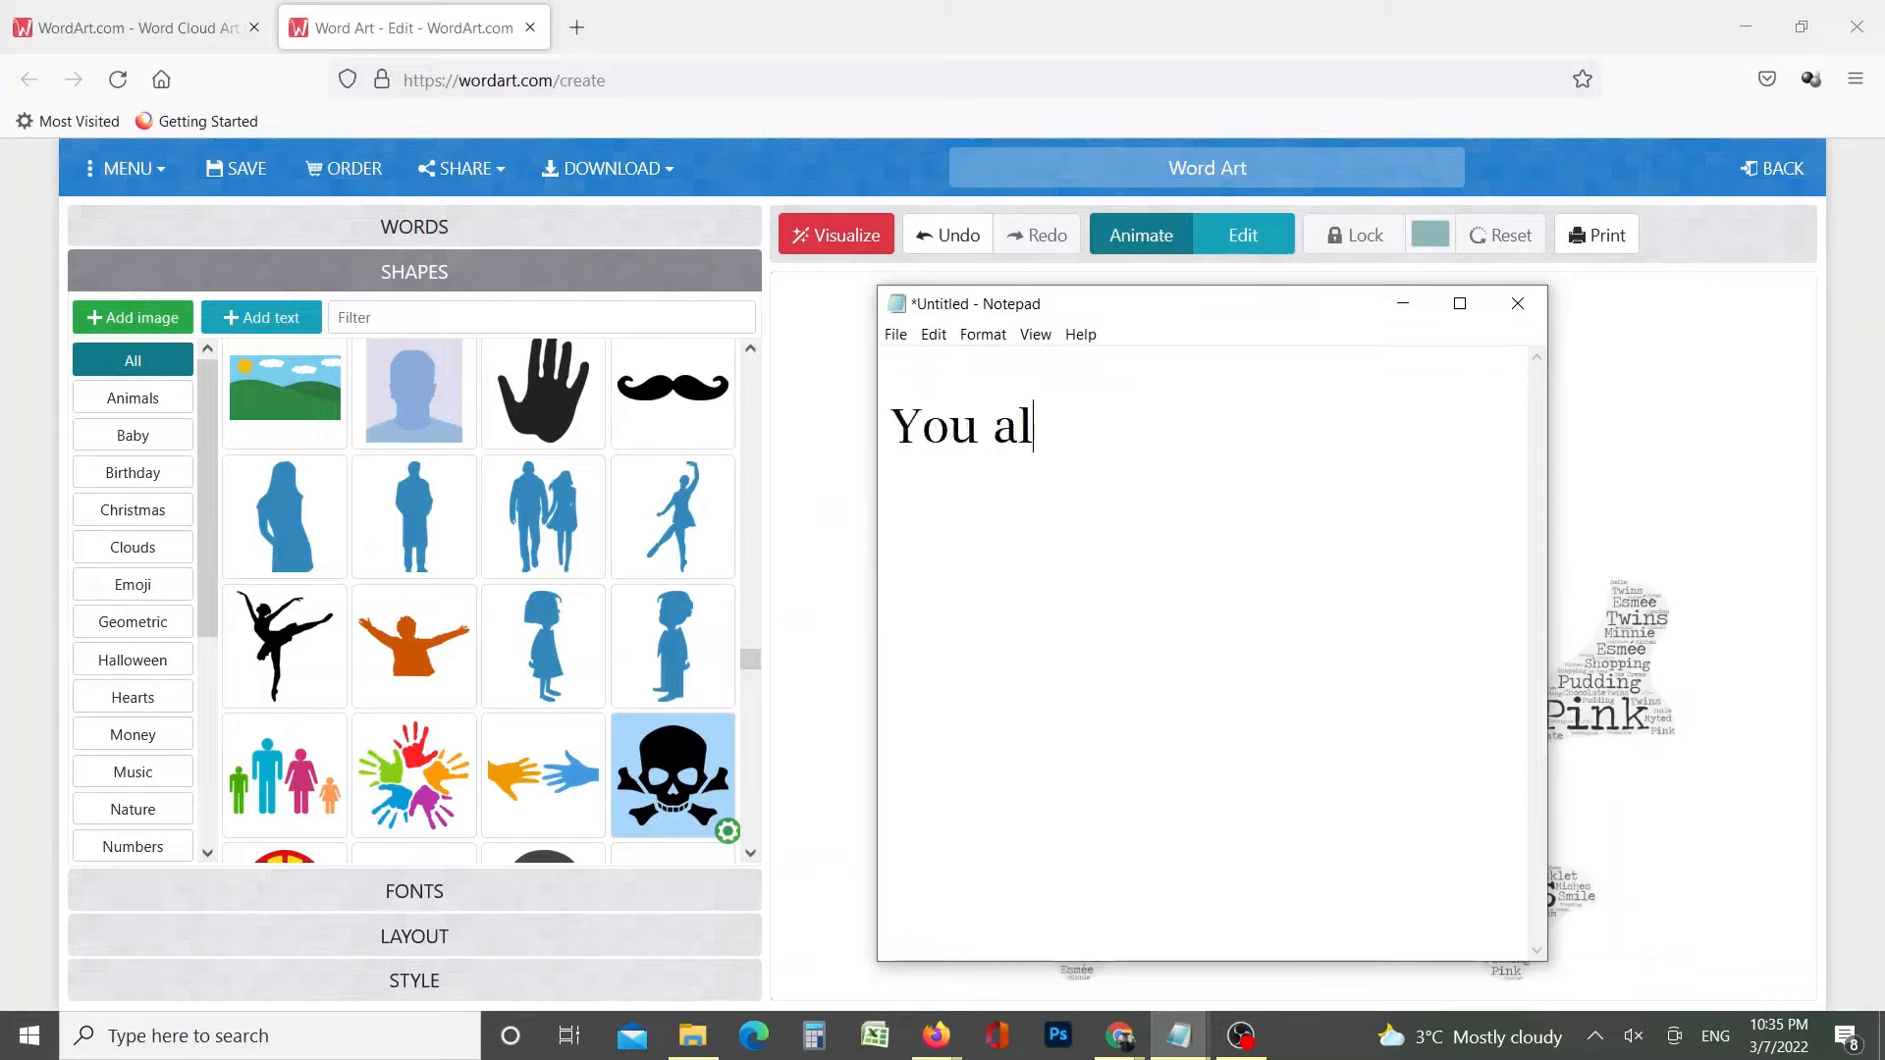
{"action": "type", "text": "so can upl"}
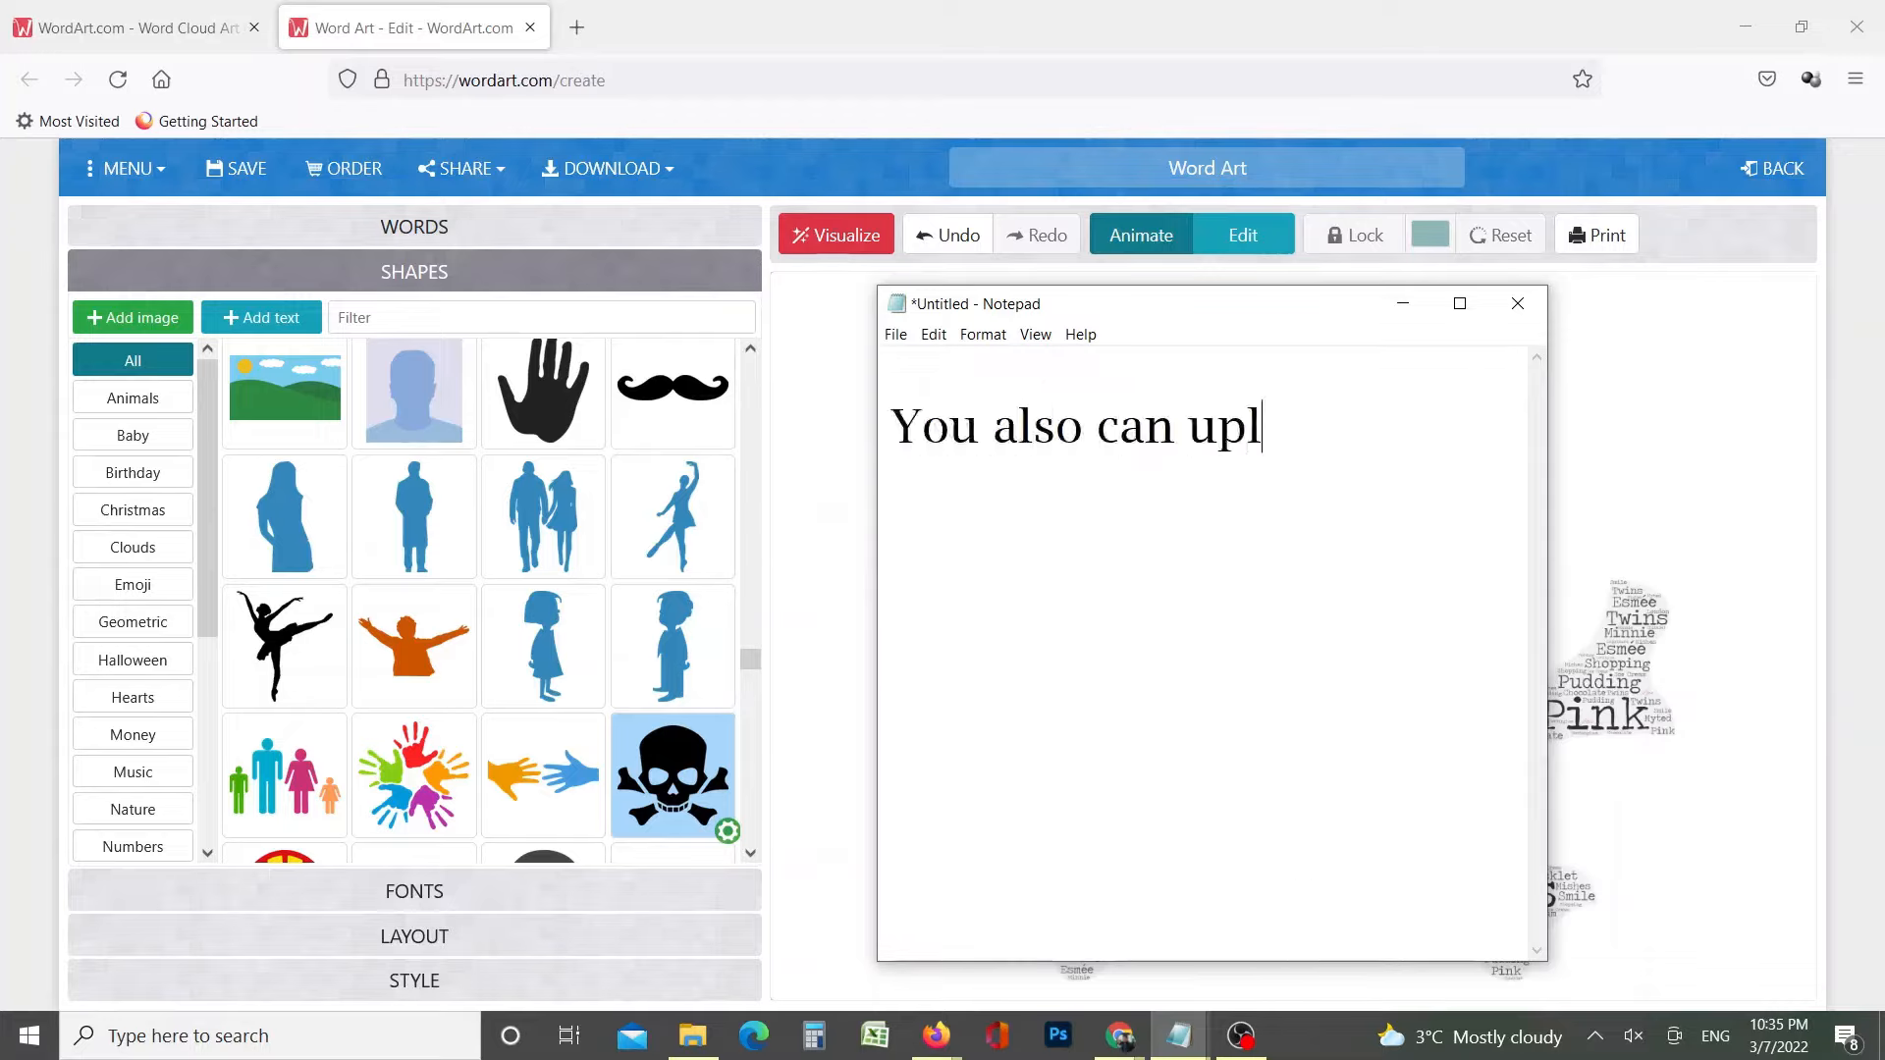
{"action": "type", "text": "oad your own shape from"}
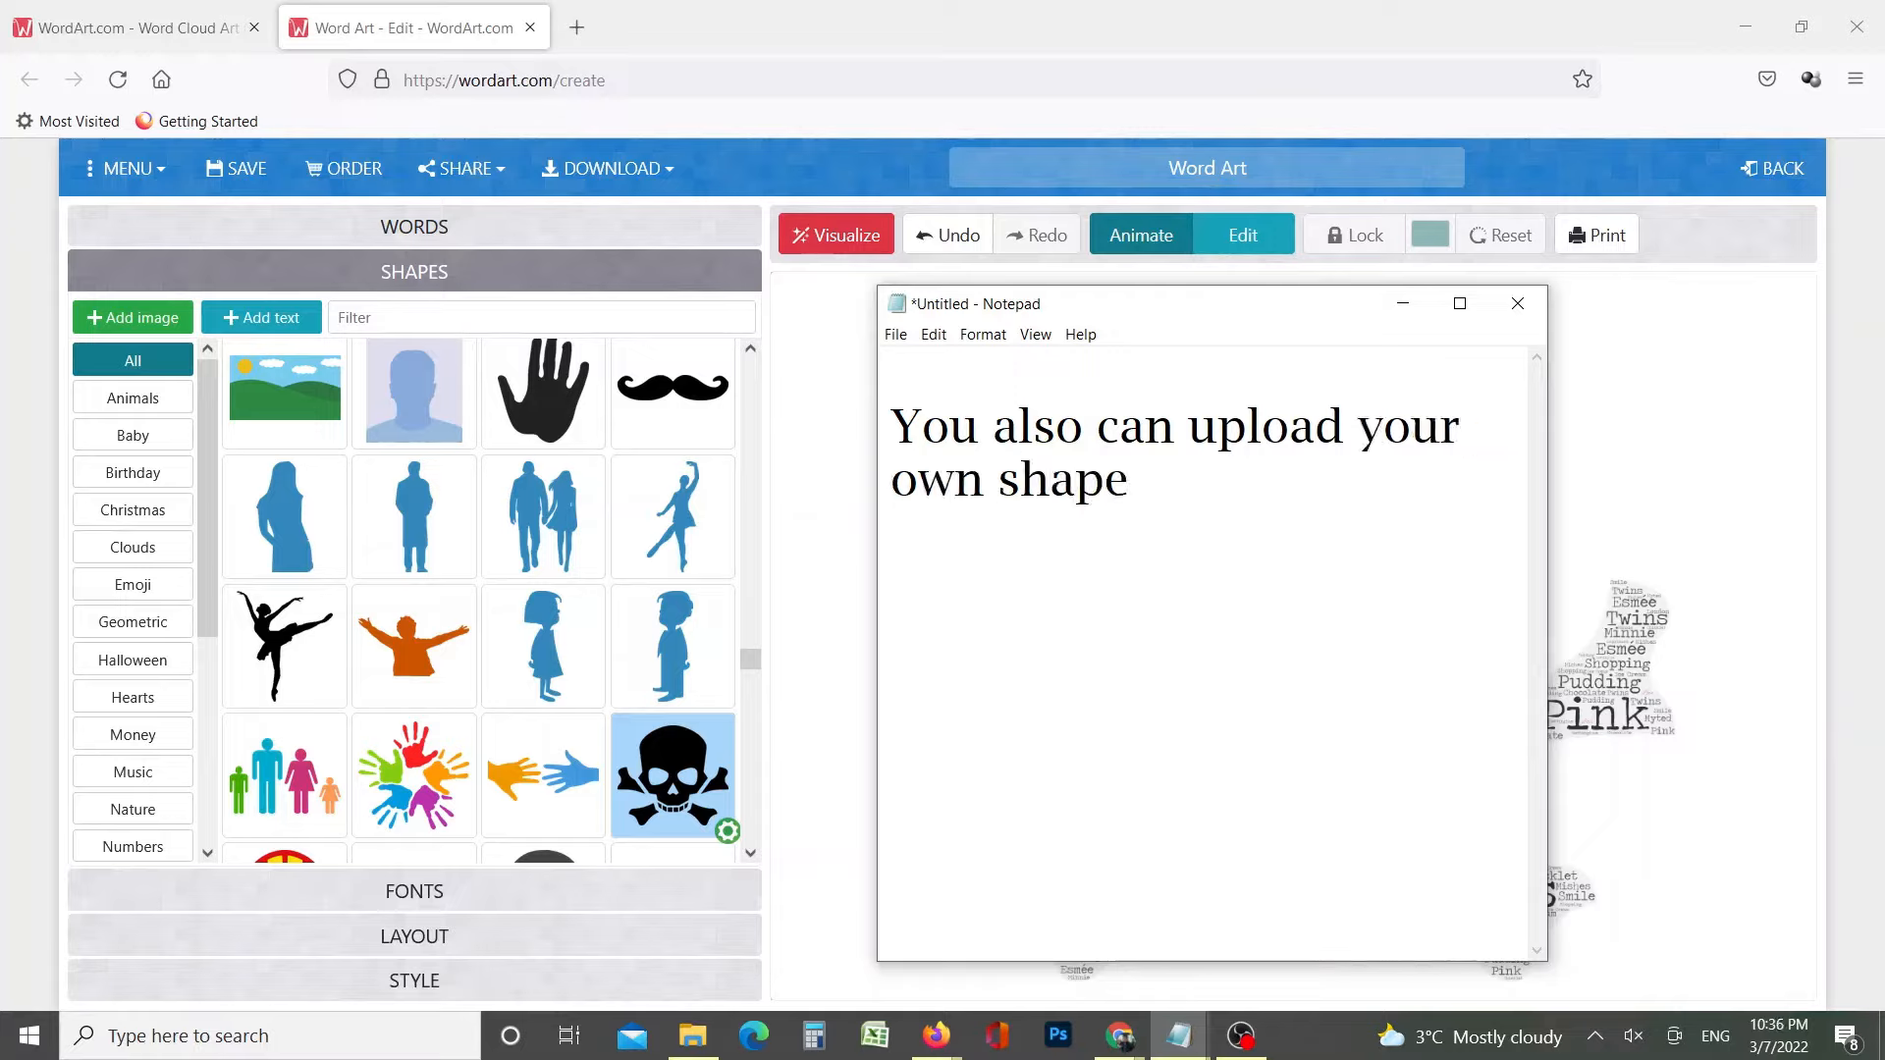
{"action": "key", "text": "BackSpace"}
{"action": "key", "text": "BackSpace"}
{"action": "key", "text": "BackSpace"}
{"action": "key", "text": "BackSpace"}
{"action": "type", "text": "and create."}
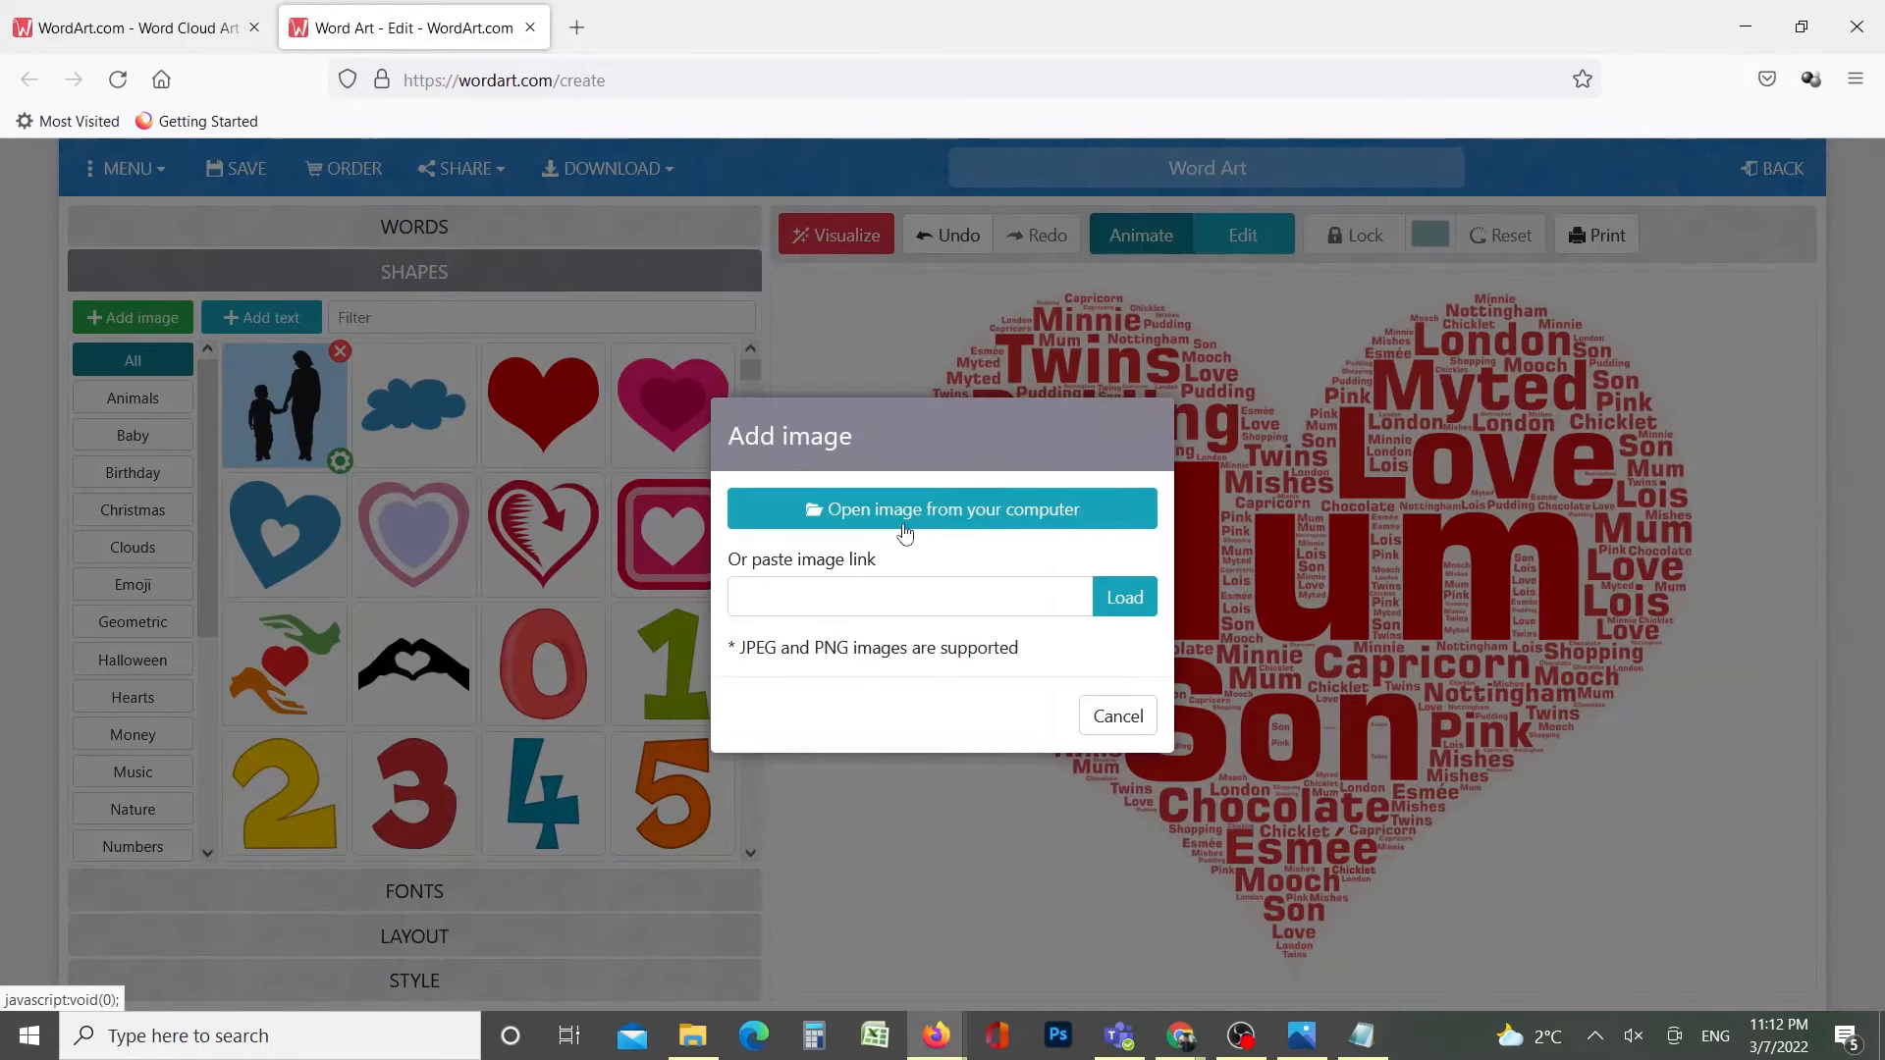
Upload "mum and son.png" as a custom shape with its default image customization, and visualize the word cloud in it
{"action": "left_click", "coordinate": [908, 518]}
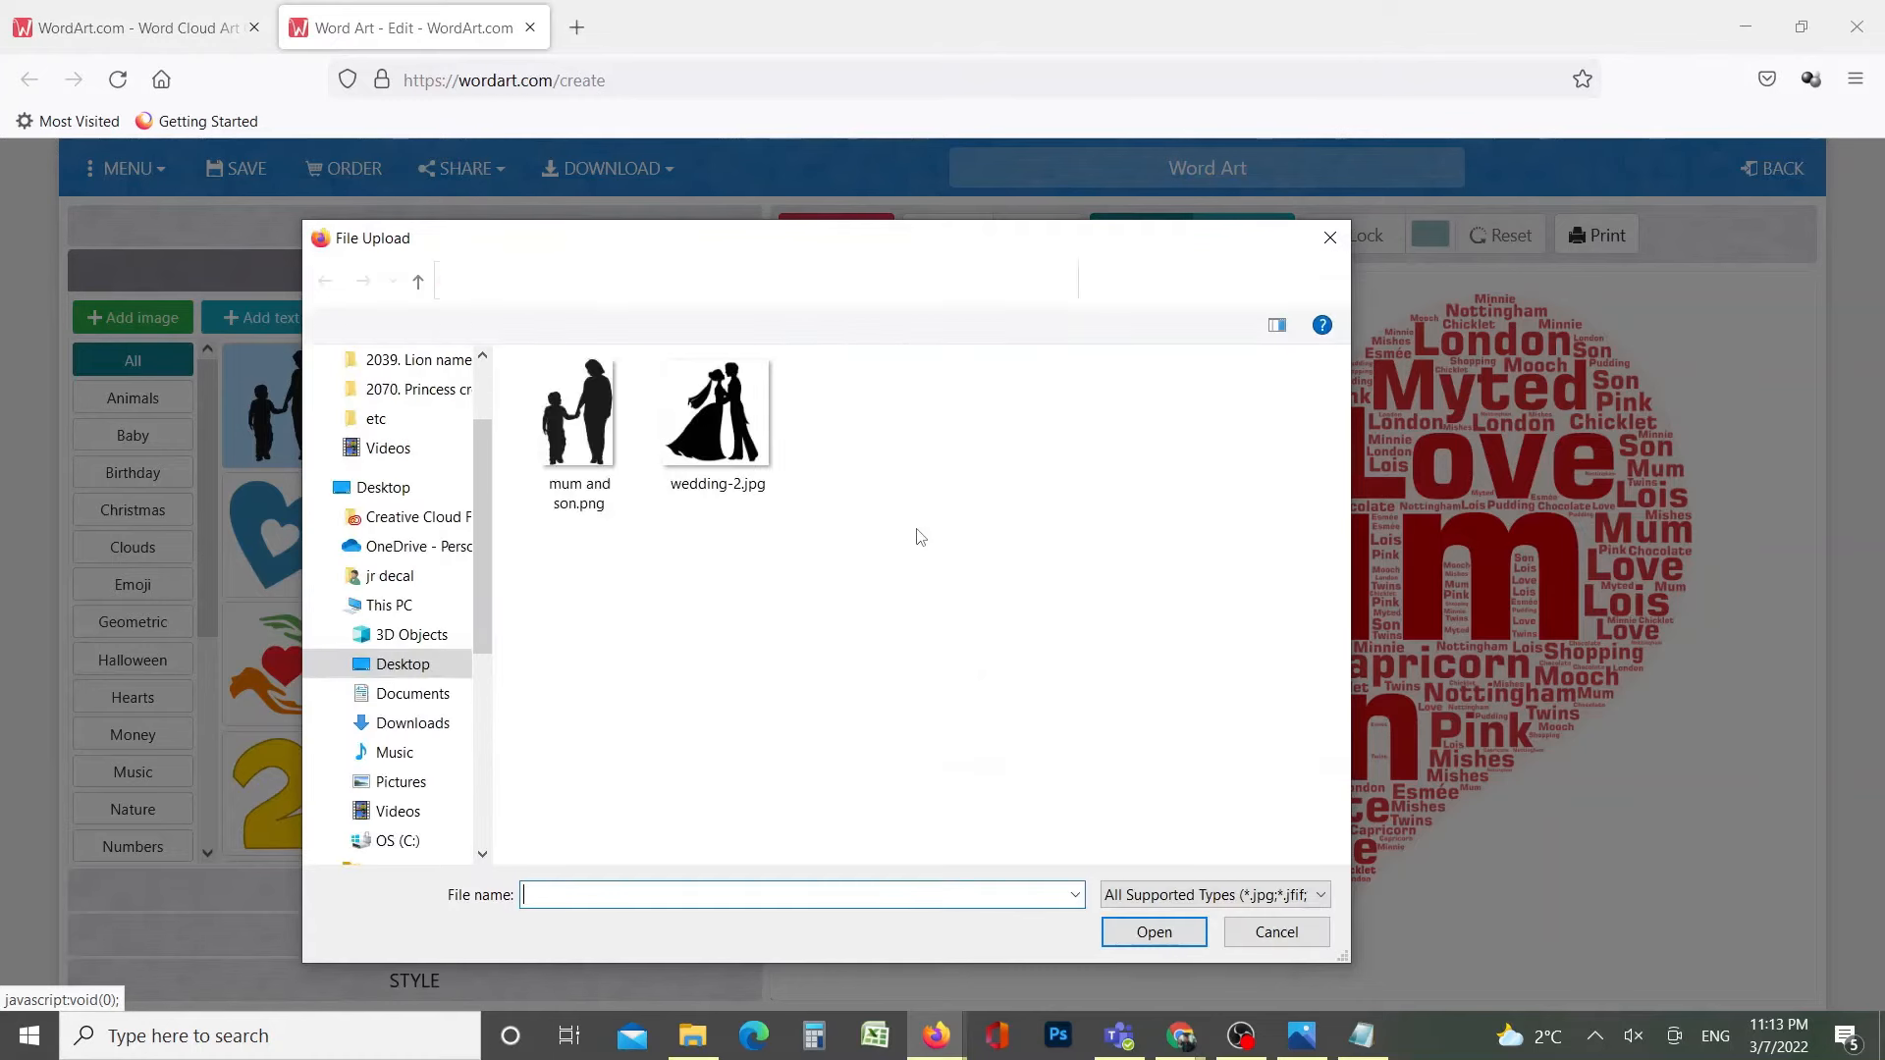
{"action": "left_click", "coordinate": [574, 438]}
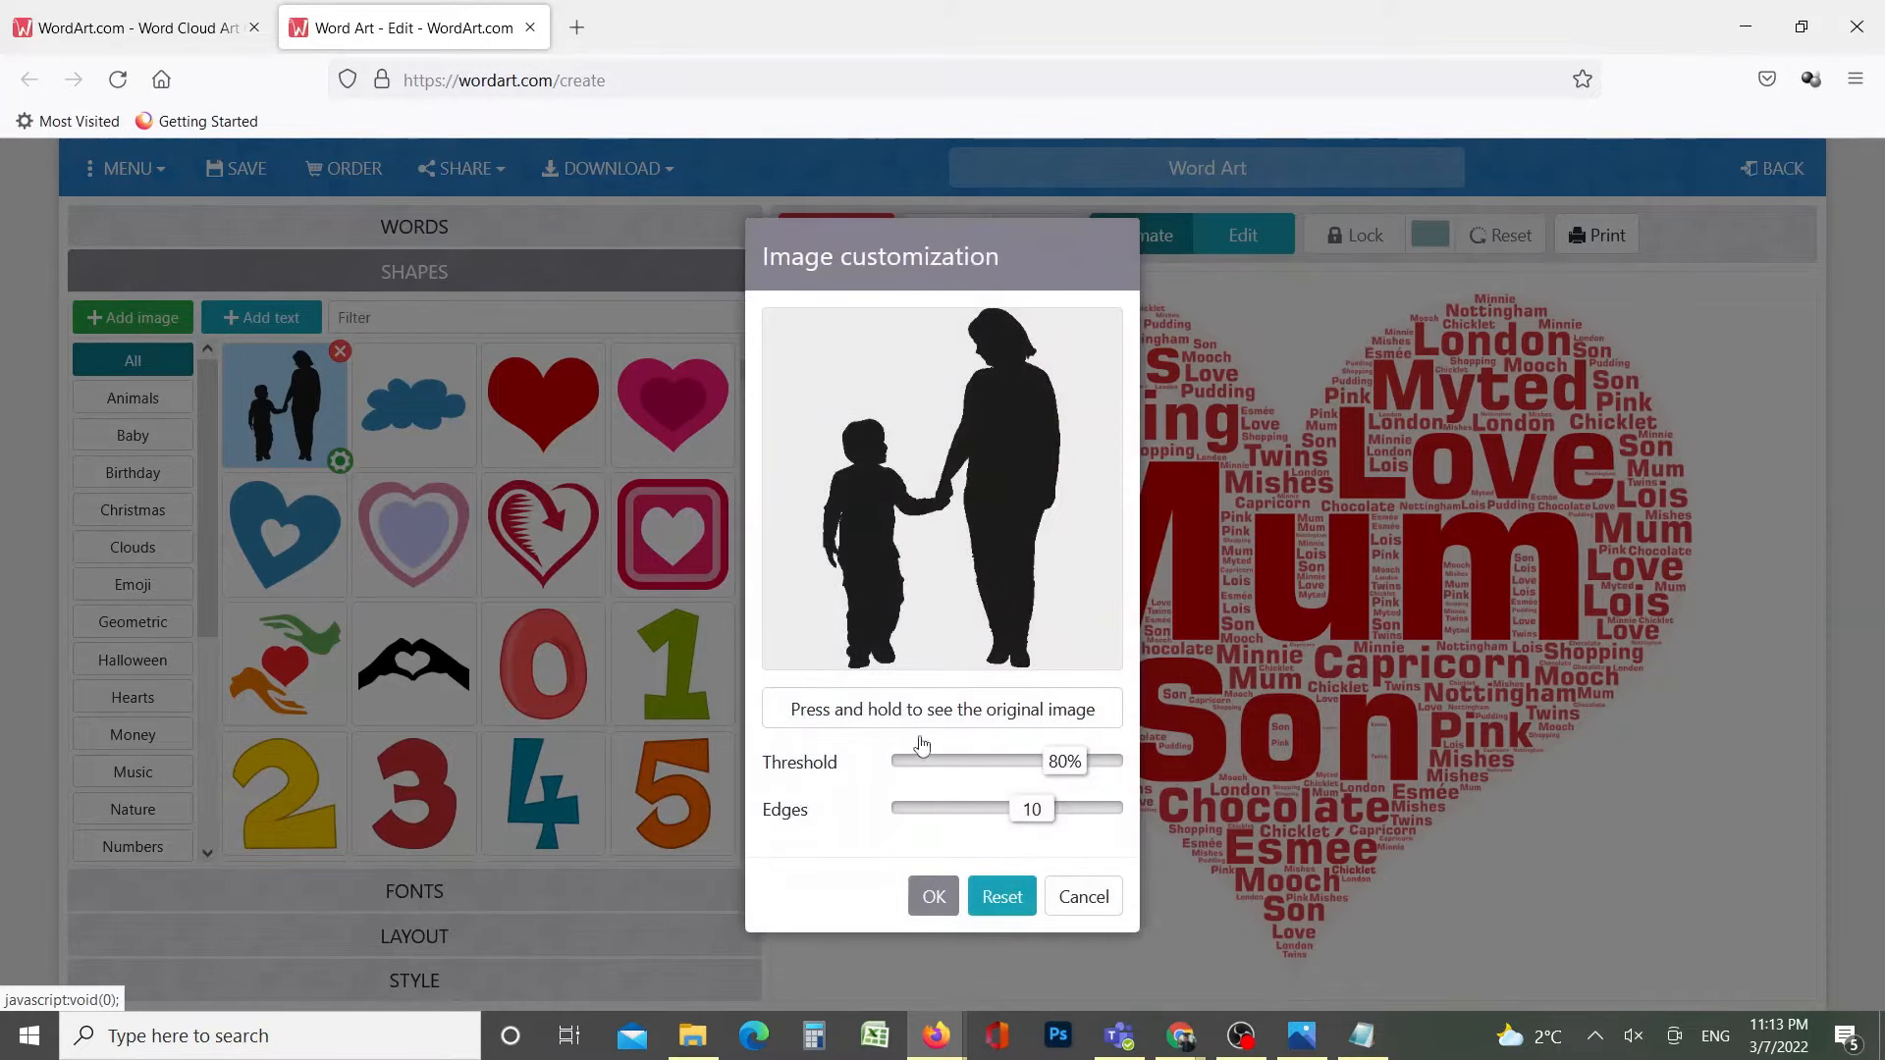
{"action": "left_click", "coordinate": [934, 896]}
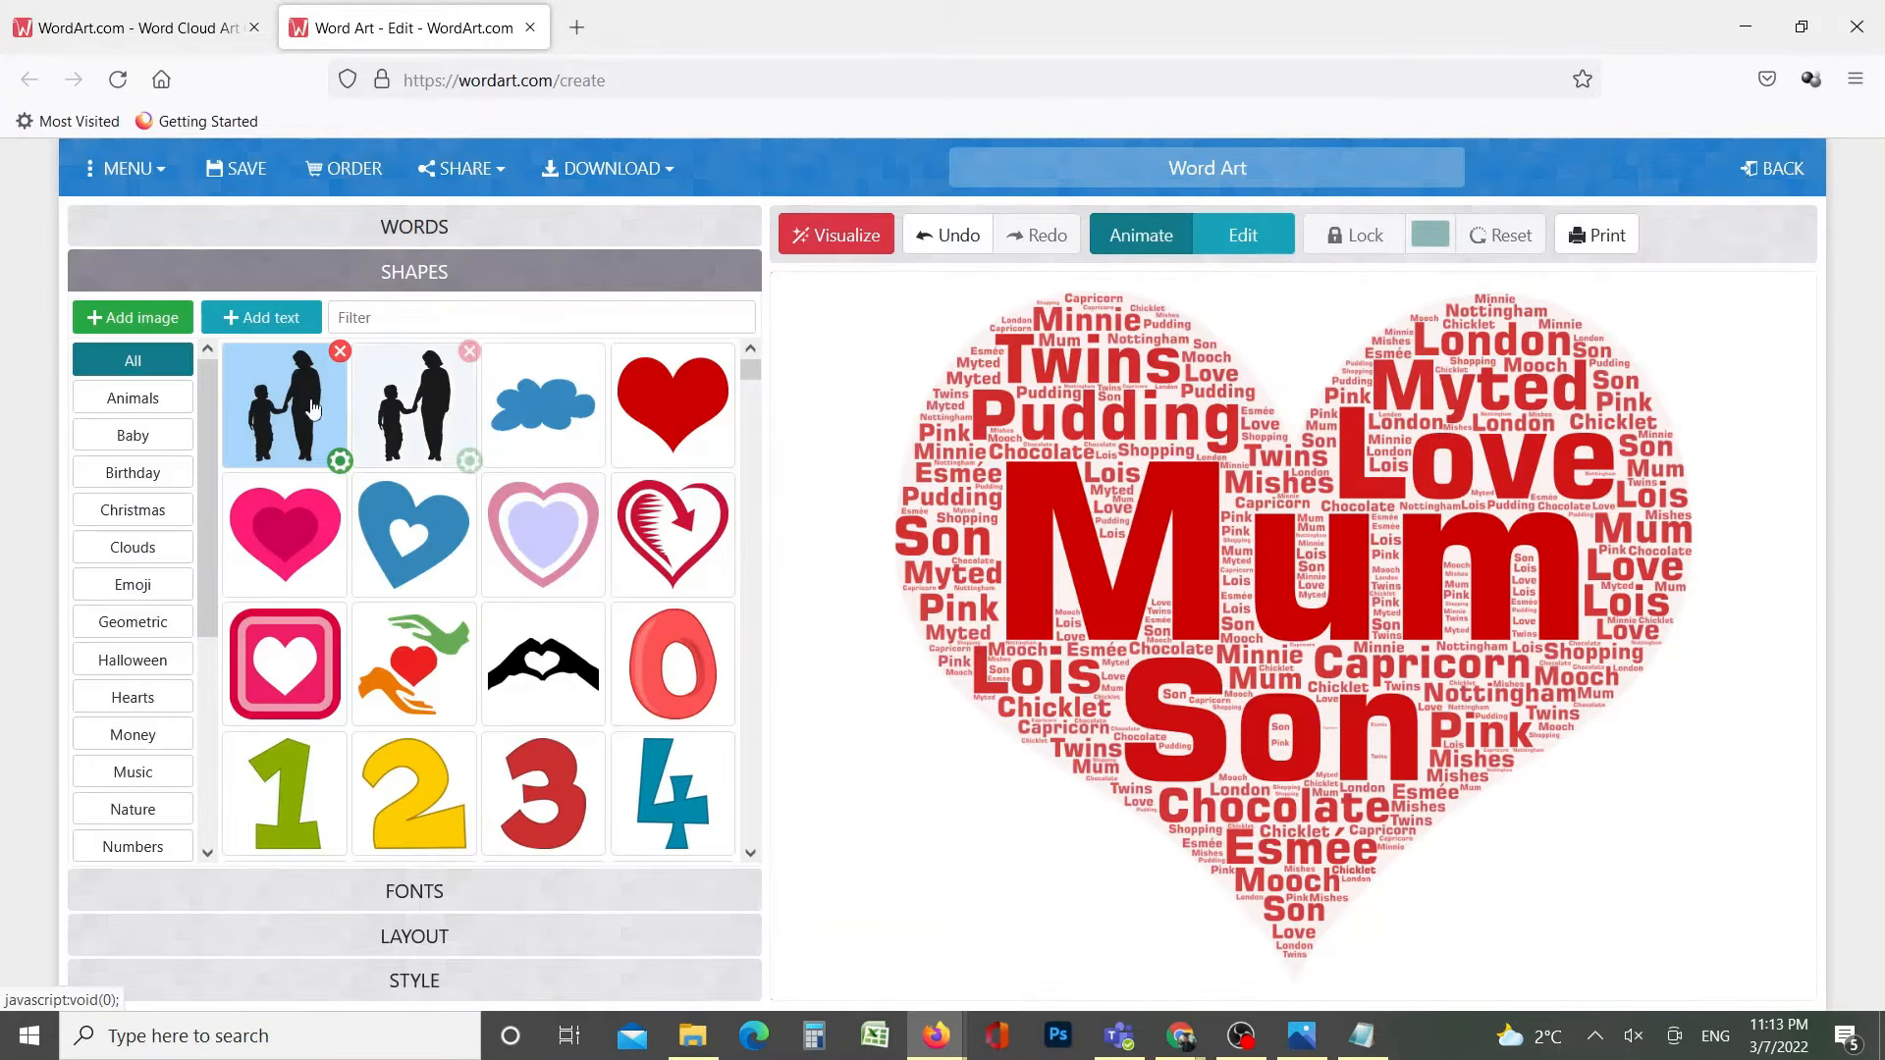
{"action": "left_click", "coordinate": [835, 235]}
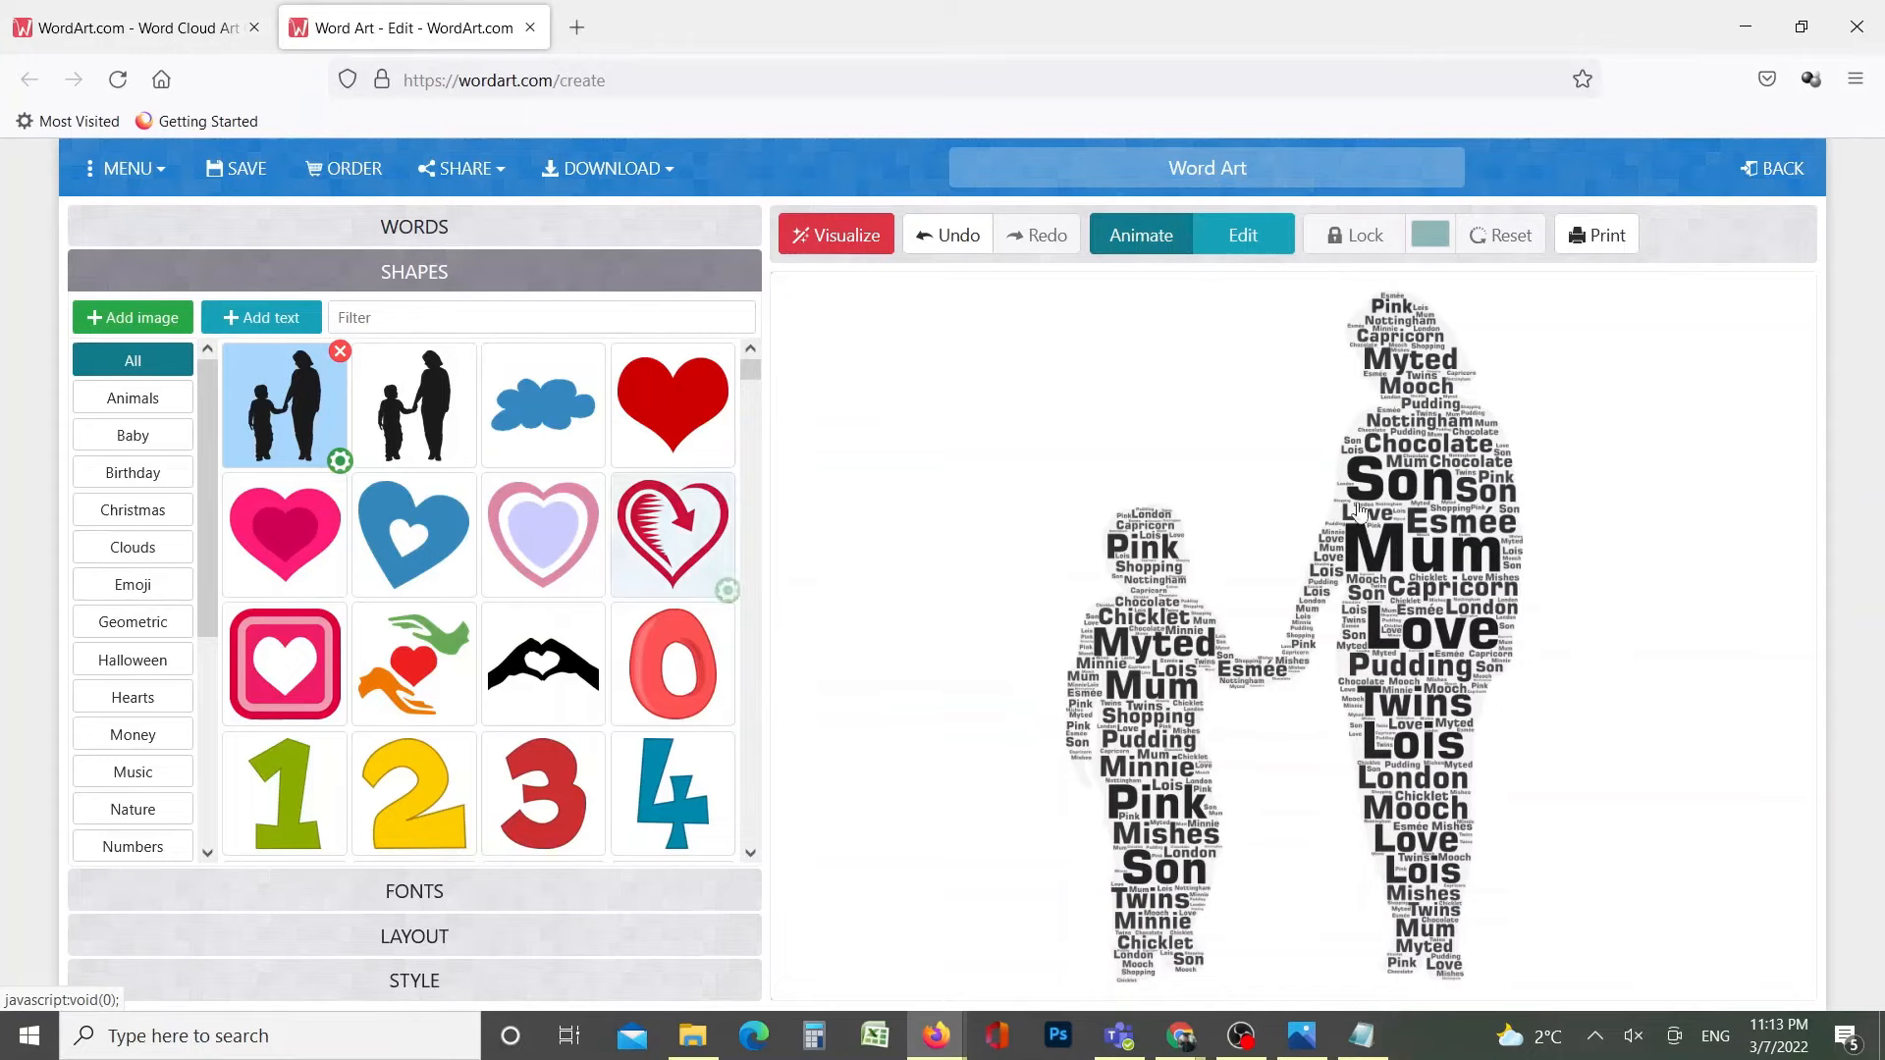
Set the font of "Mum" and "Son" to Alex Brush Regular in the word list, and regenerate the word cloud
{"action": "left_click", "coordinate": [426, 892]}
{"action": "scroll", "coordinate": [425, 879], "scroll_direction": "down", "scroll_amount": 15}
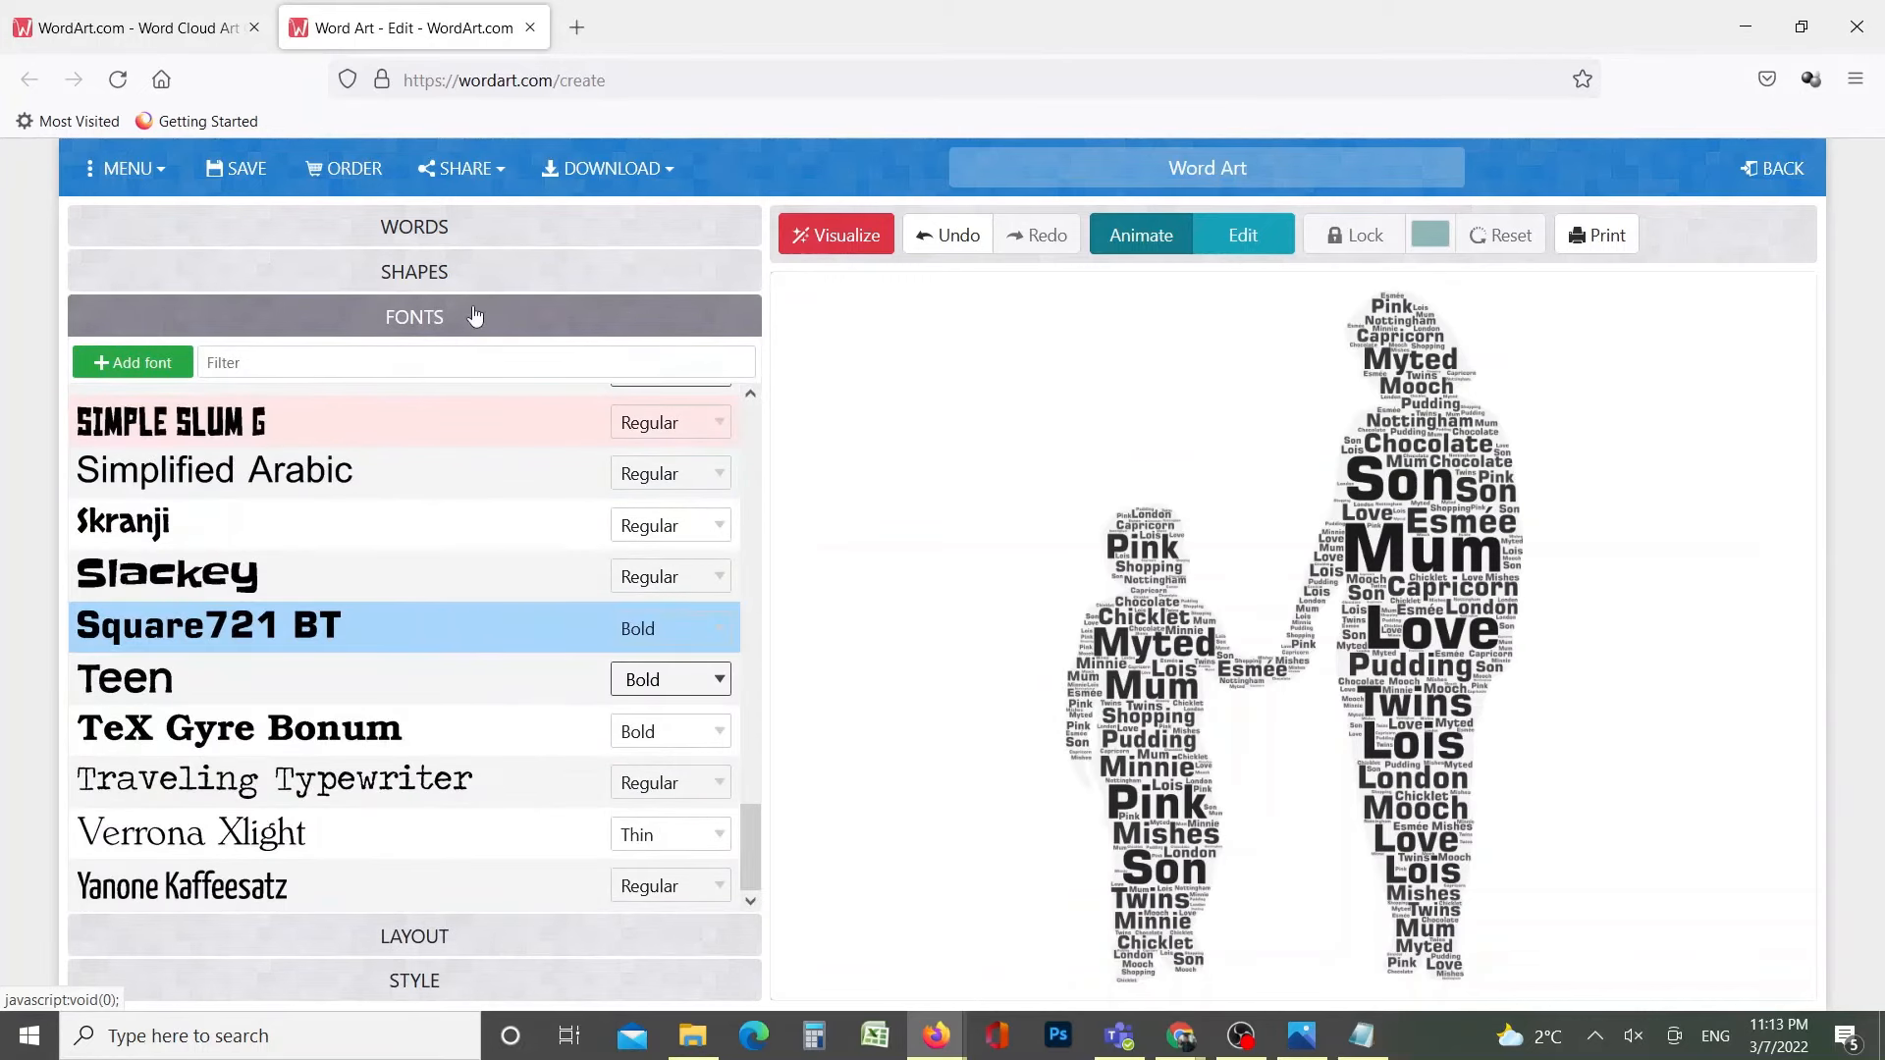
{"action": "left_click", "coordinate": [420, 233]}
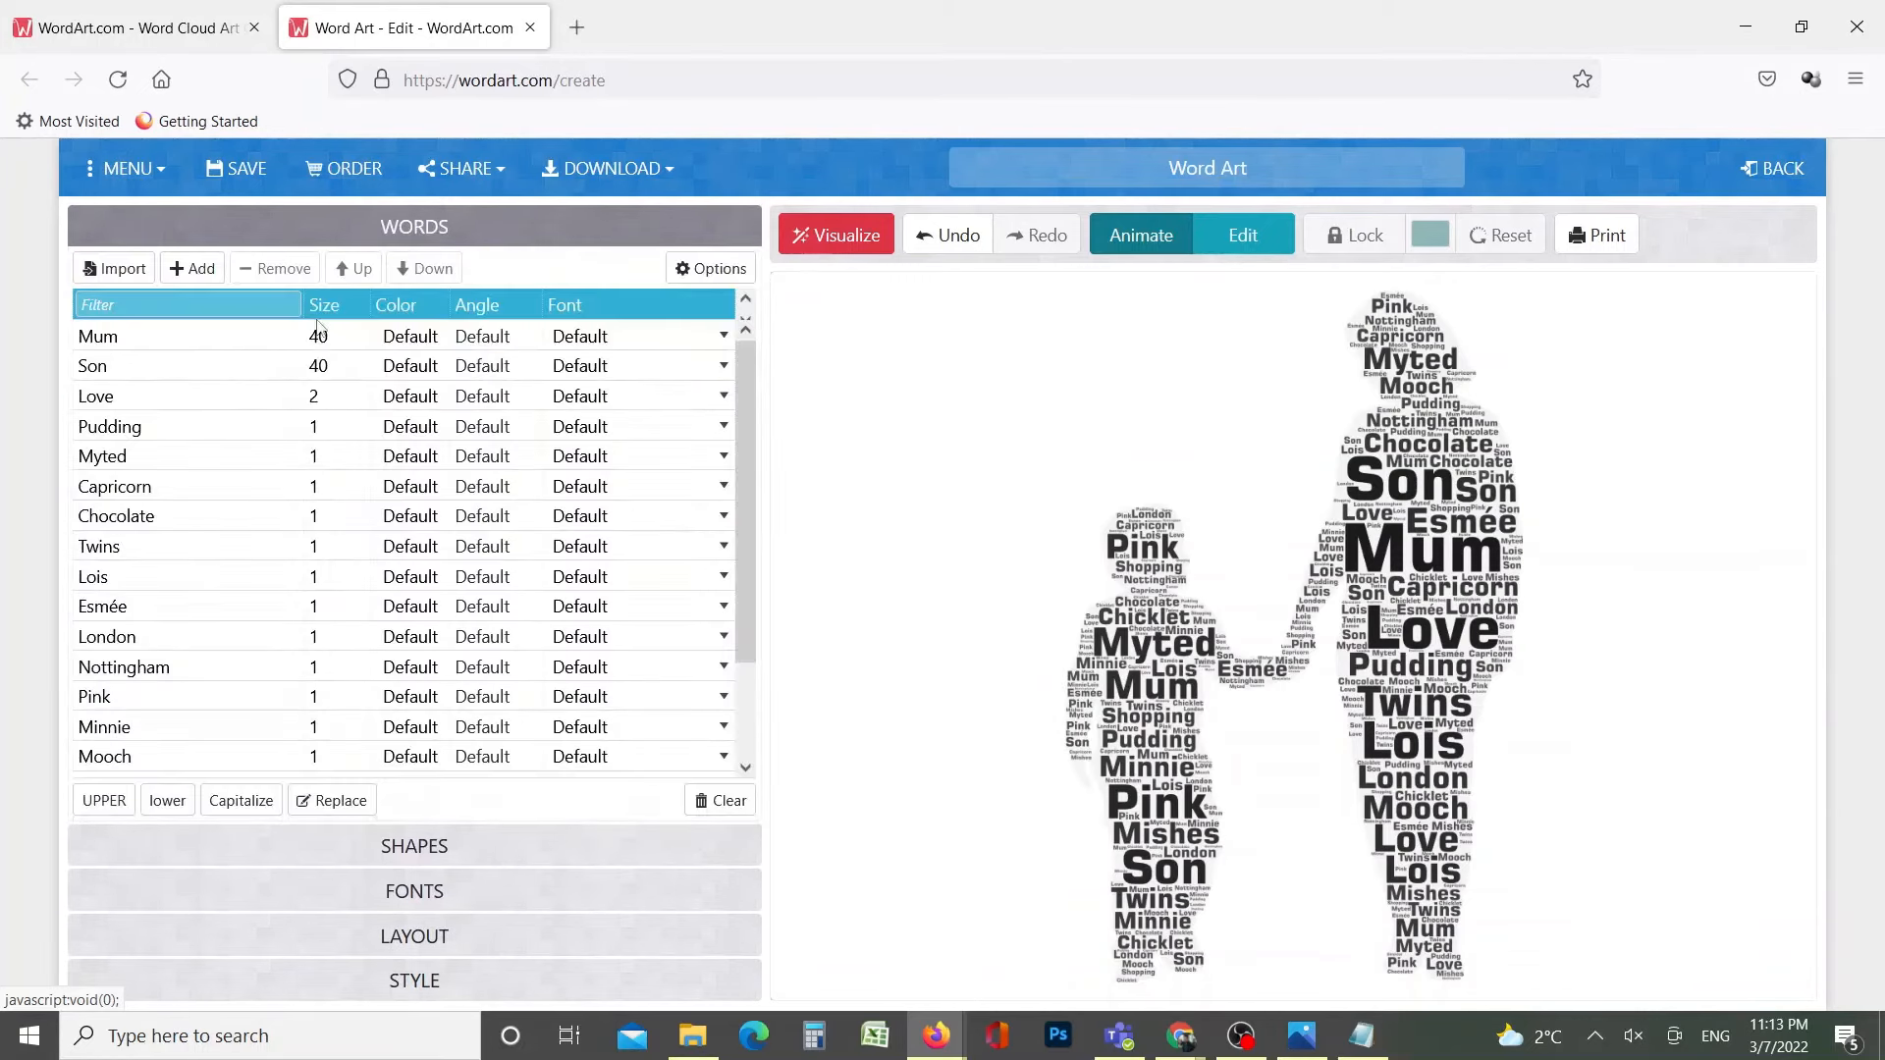
{"action": "left_click", "coordinate": [724, 337]}
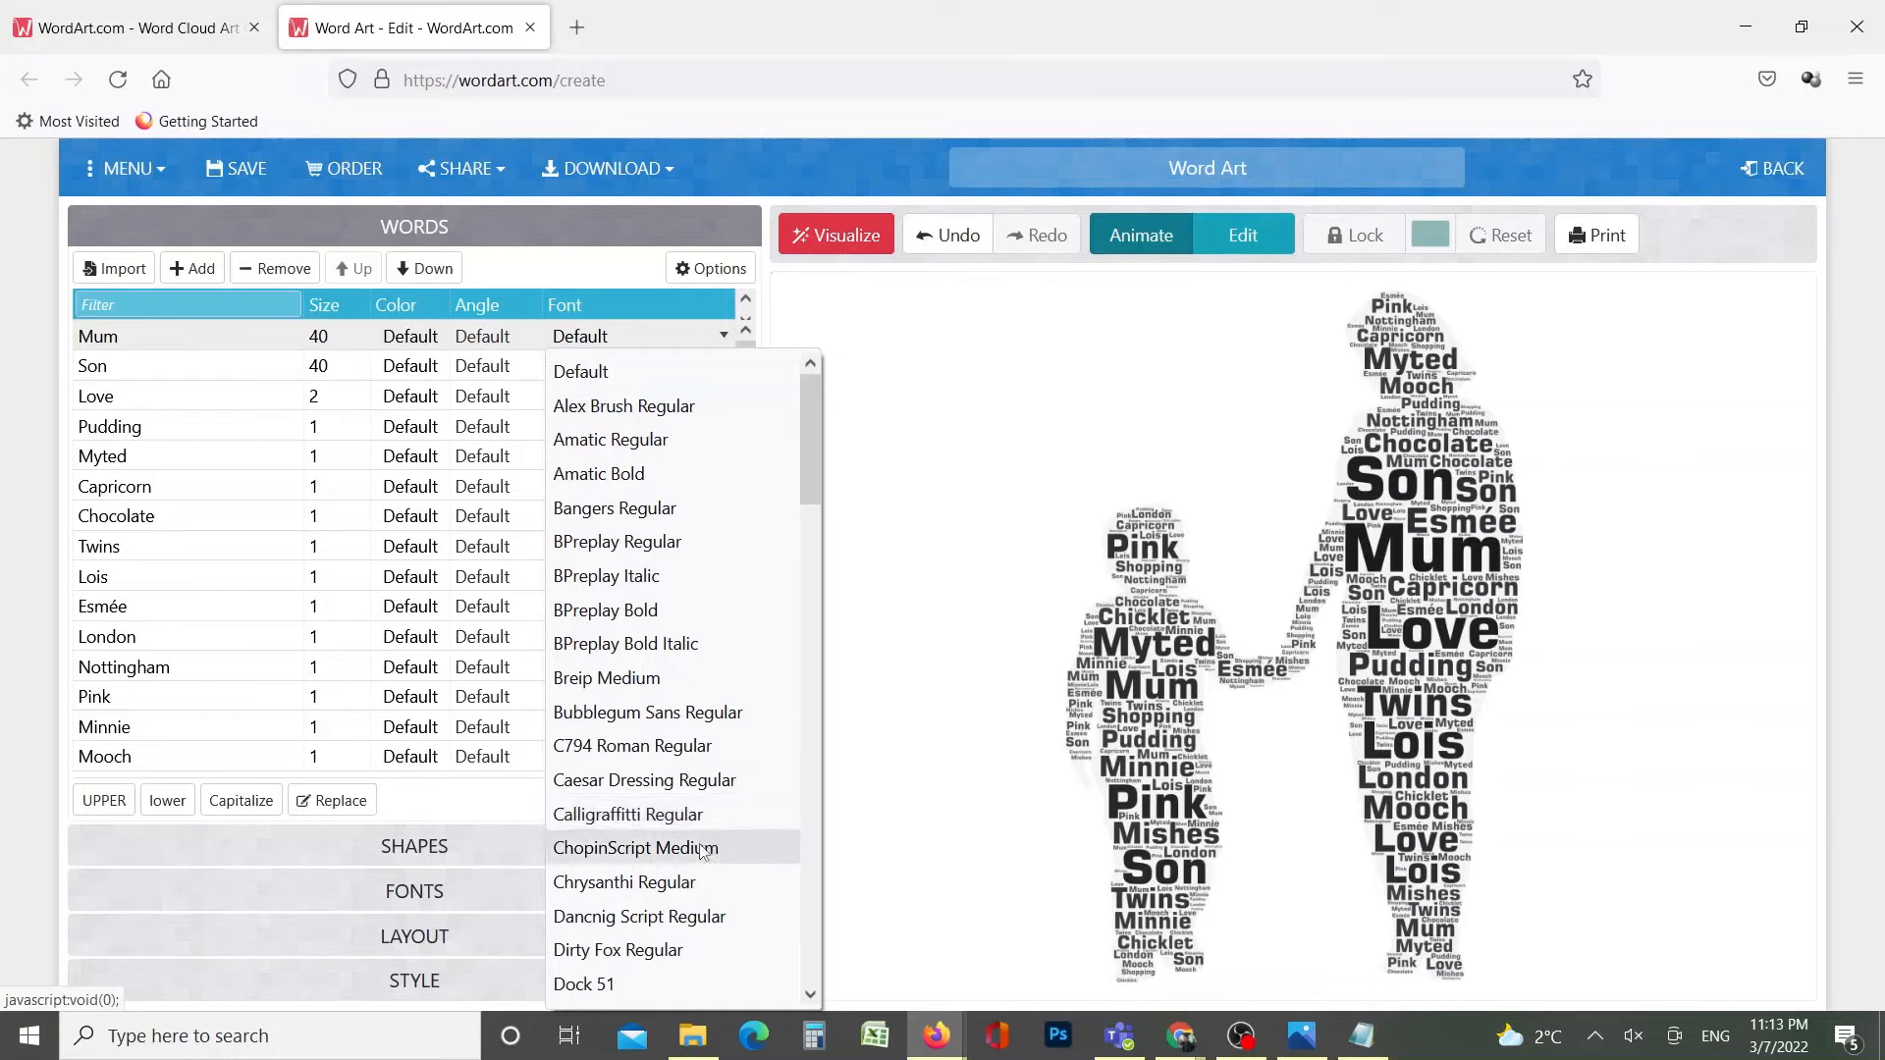
{"action": "left_click", "coordinate": [633, 405]}
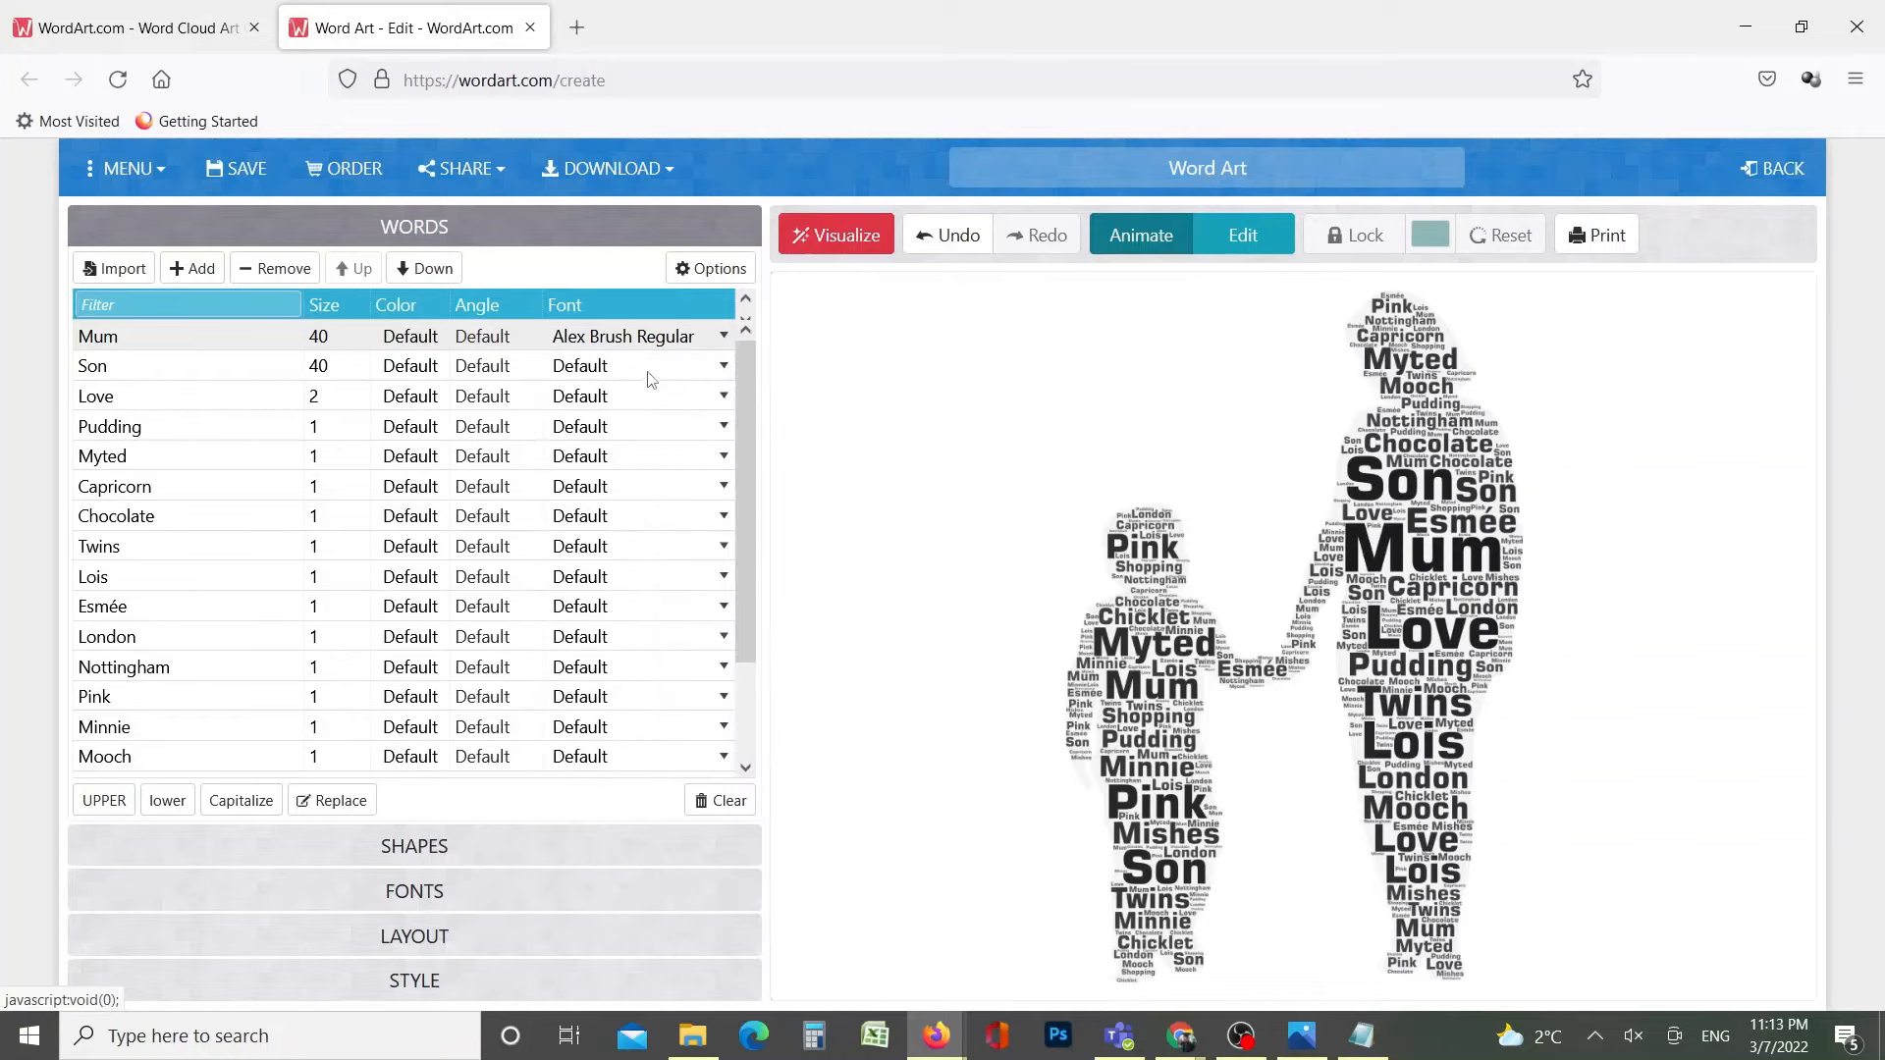
{"action": "left_click", "coordinate": [726, 368]}
{"action": "left_click", "coordinate": [693, 430]}
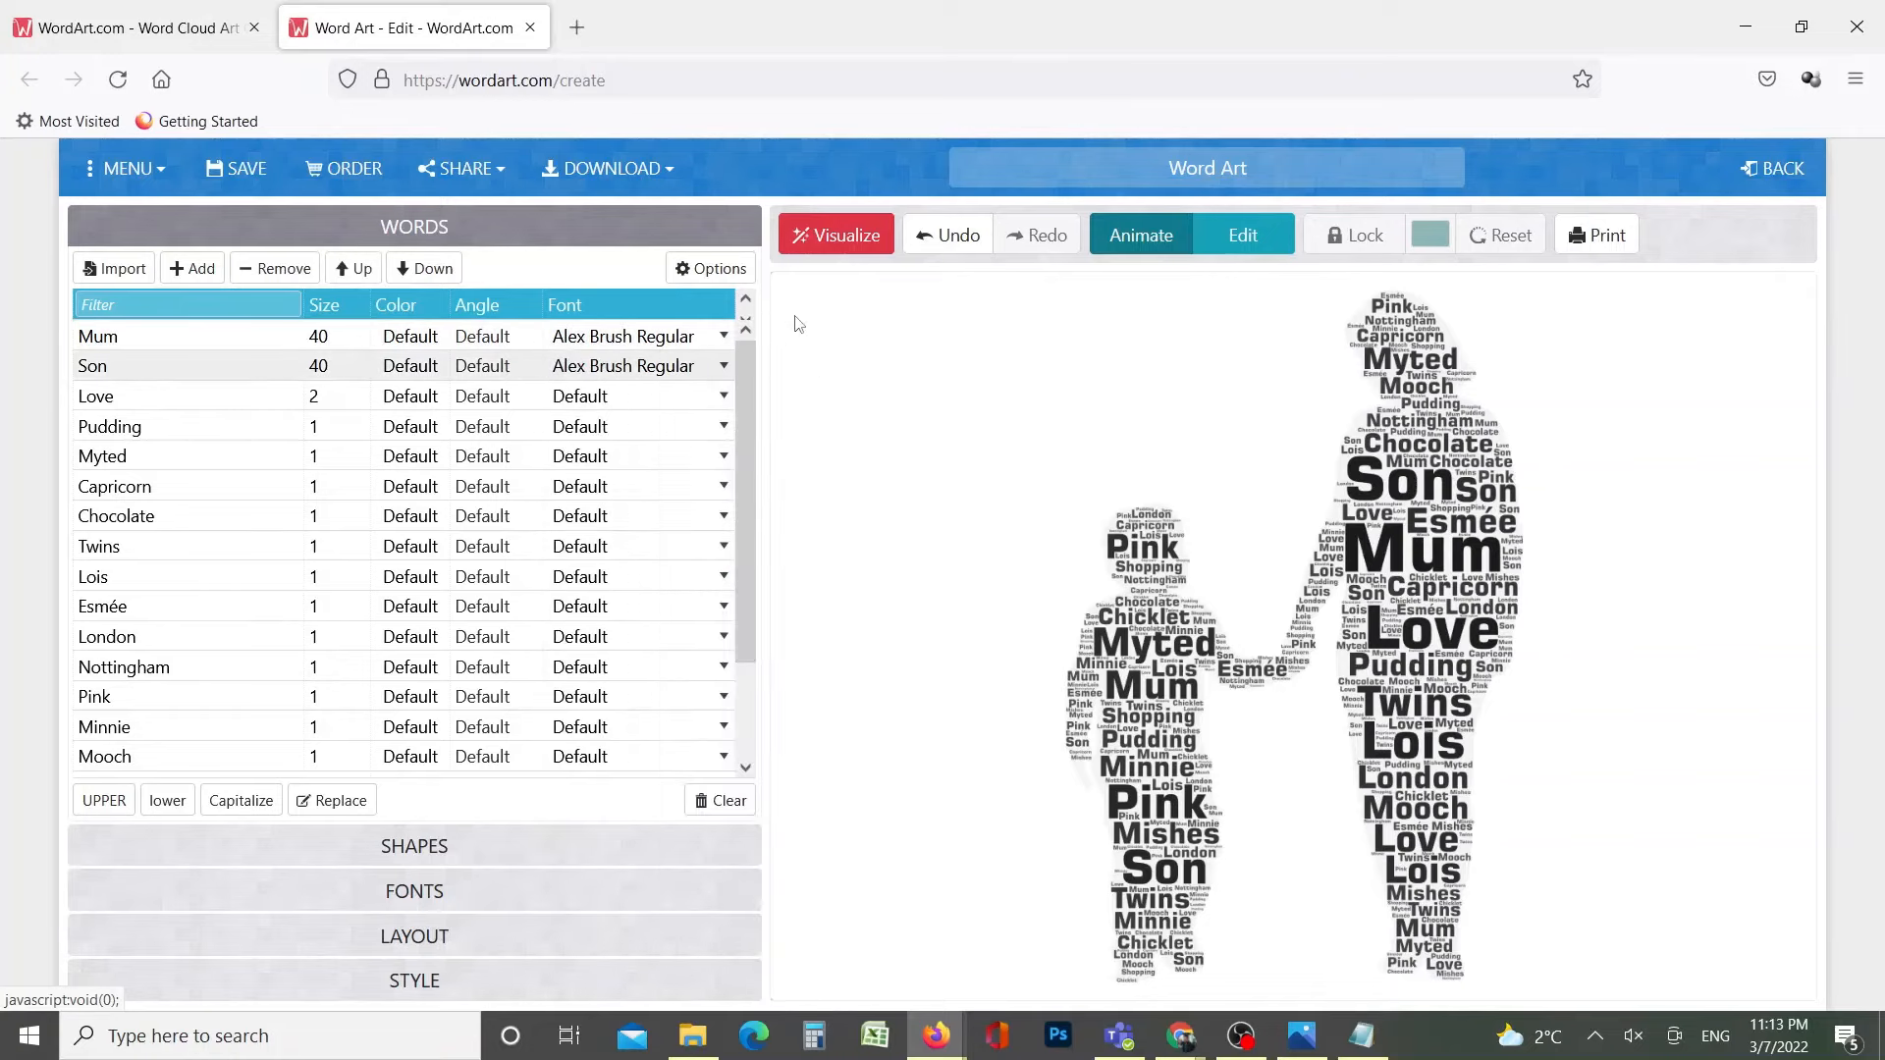
{"action": "left_click", "coordinate": [828, 240]}
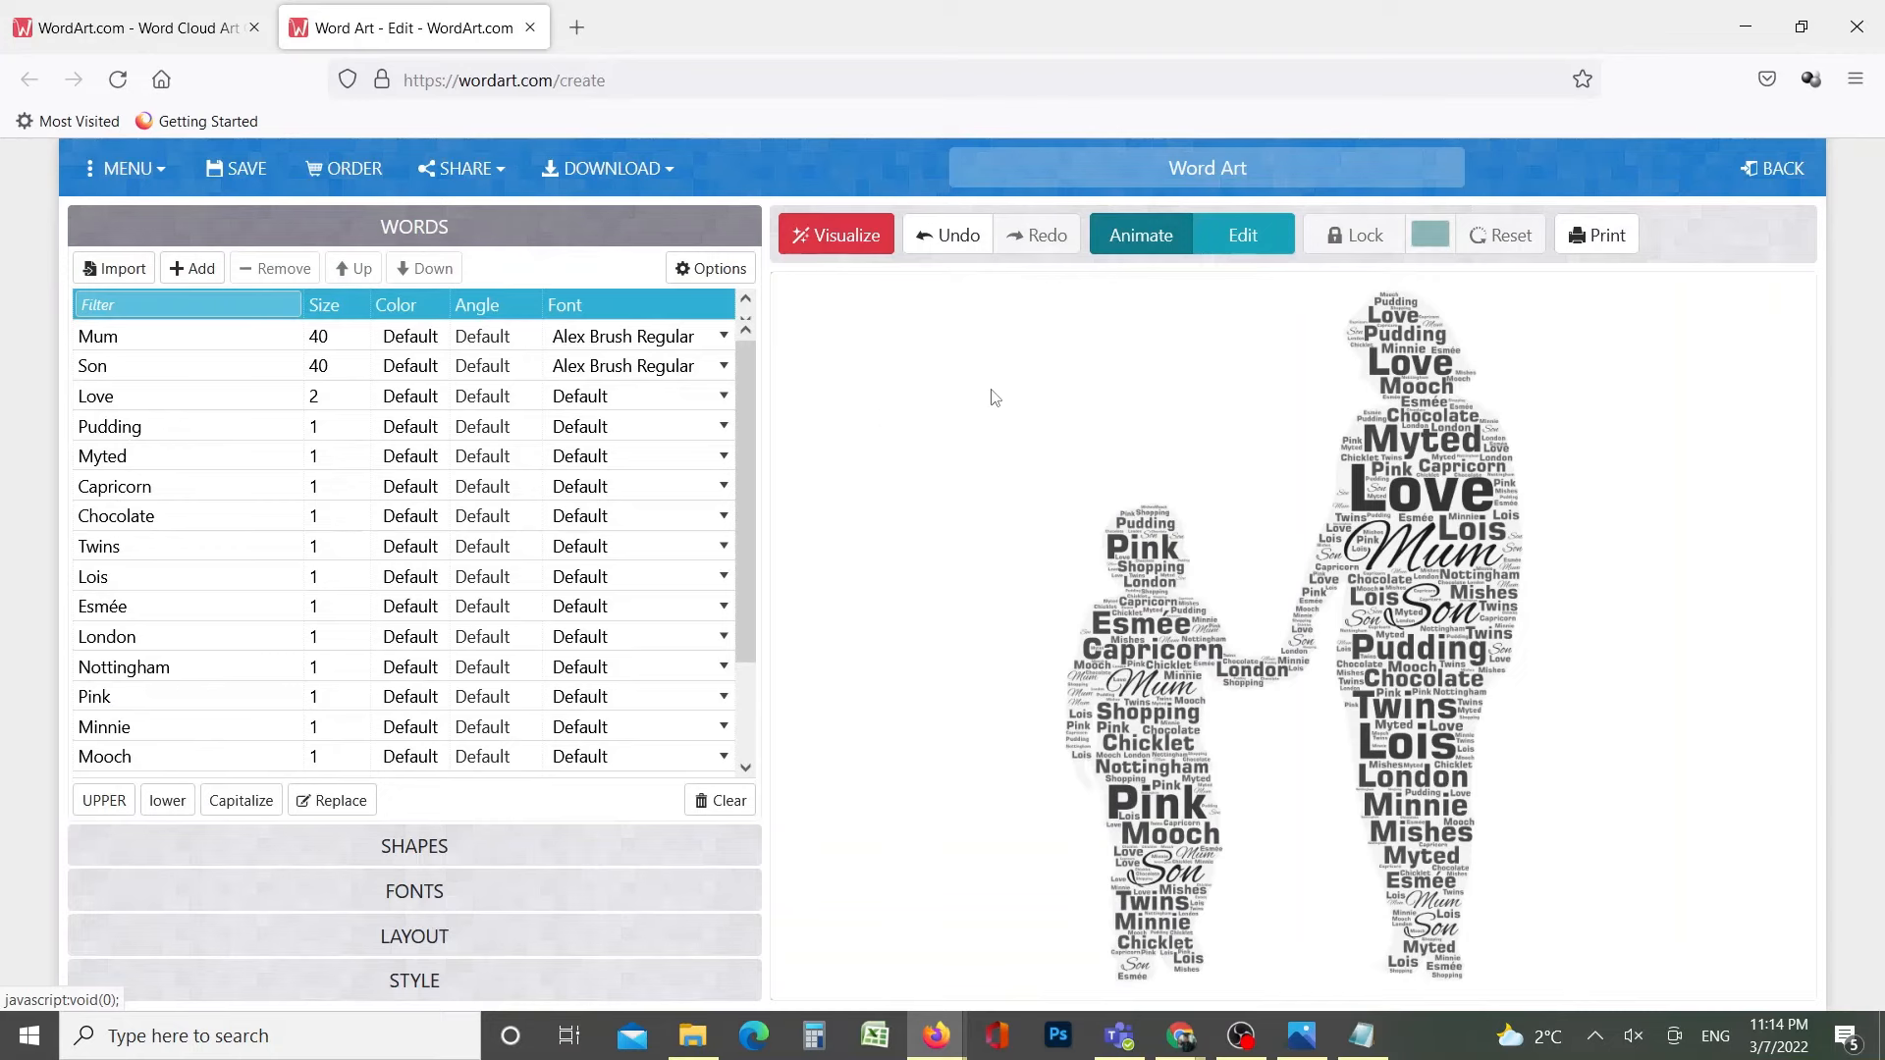
Replace the Notepad note with "Download when you are happy with your creation :)"
{"action": "left_click_drag", "start_coordinate": [757, 631], "coordinate": [758, 738]}
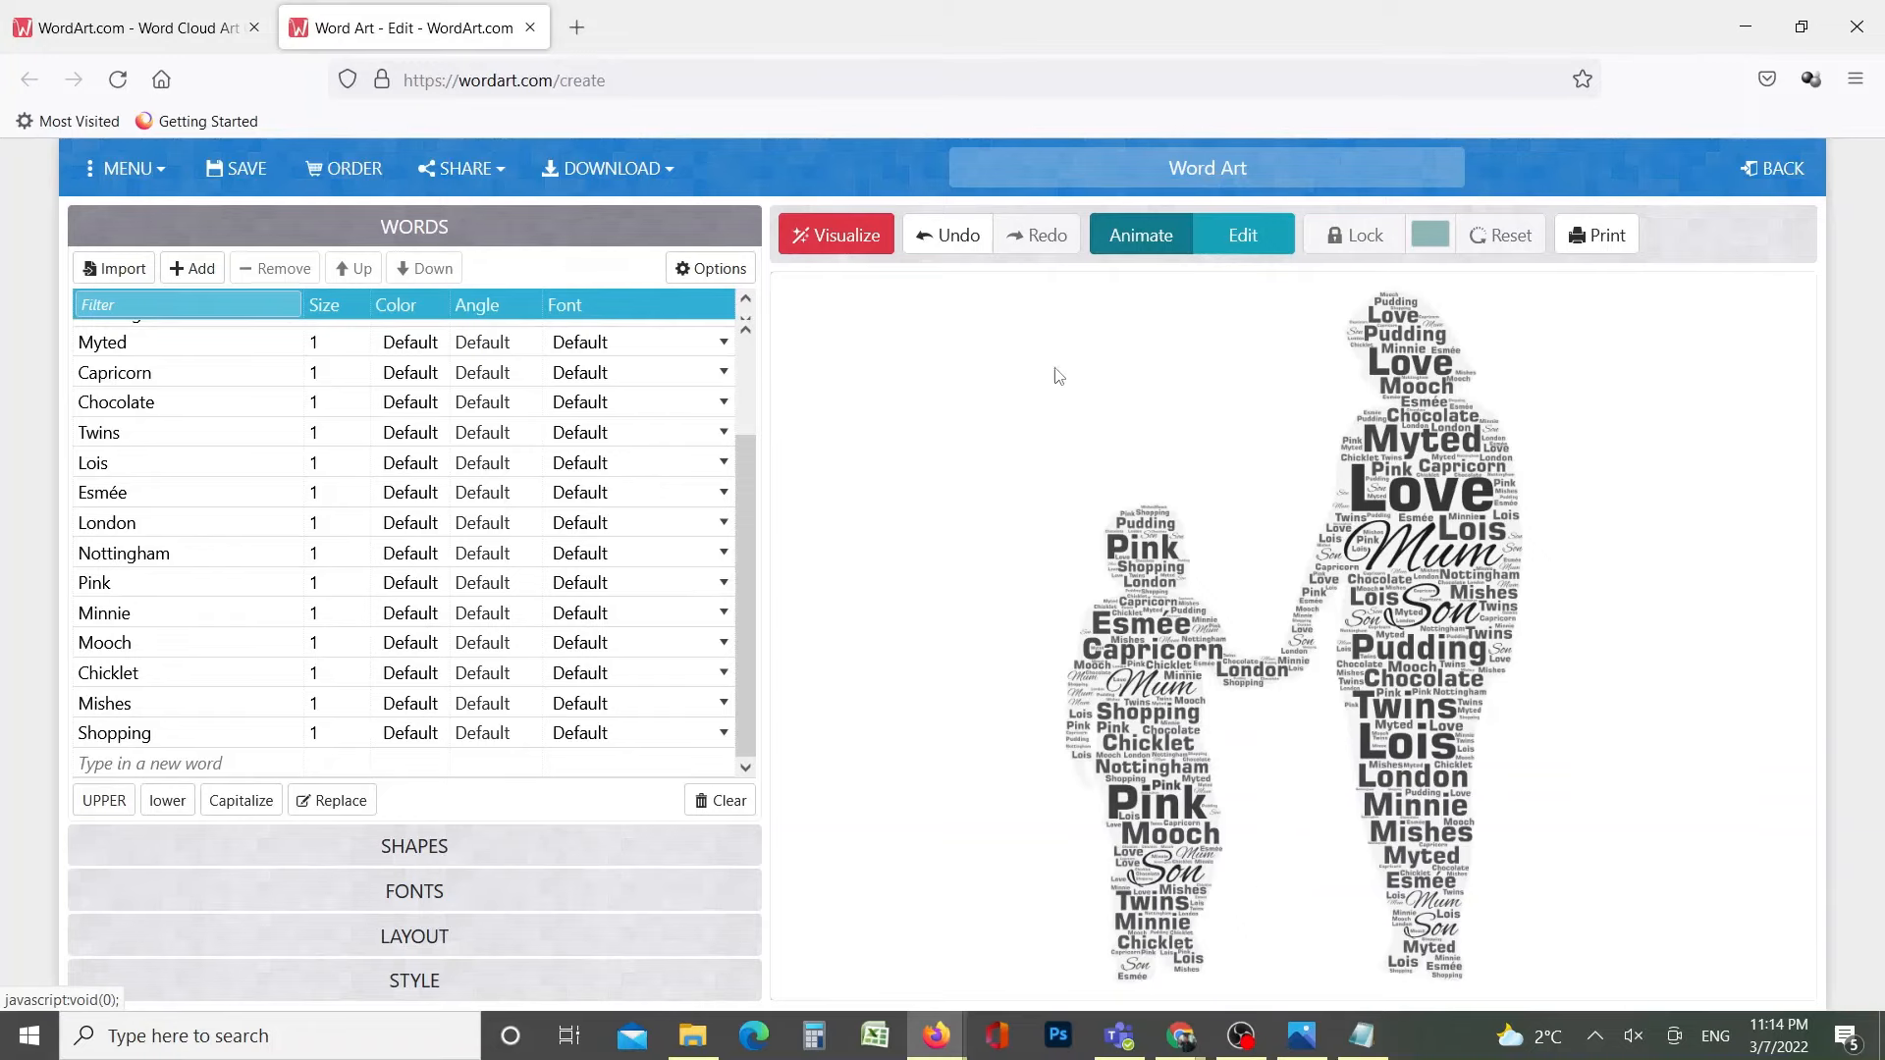
{"action": "left_click", "coordinate": [1362, 1036]}
{"action": "key", "text": "ctrl+a"}
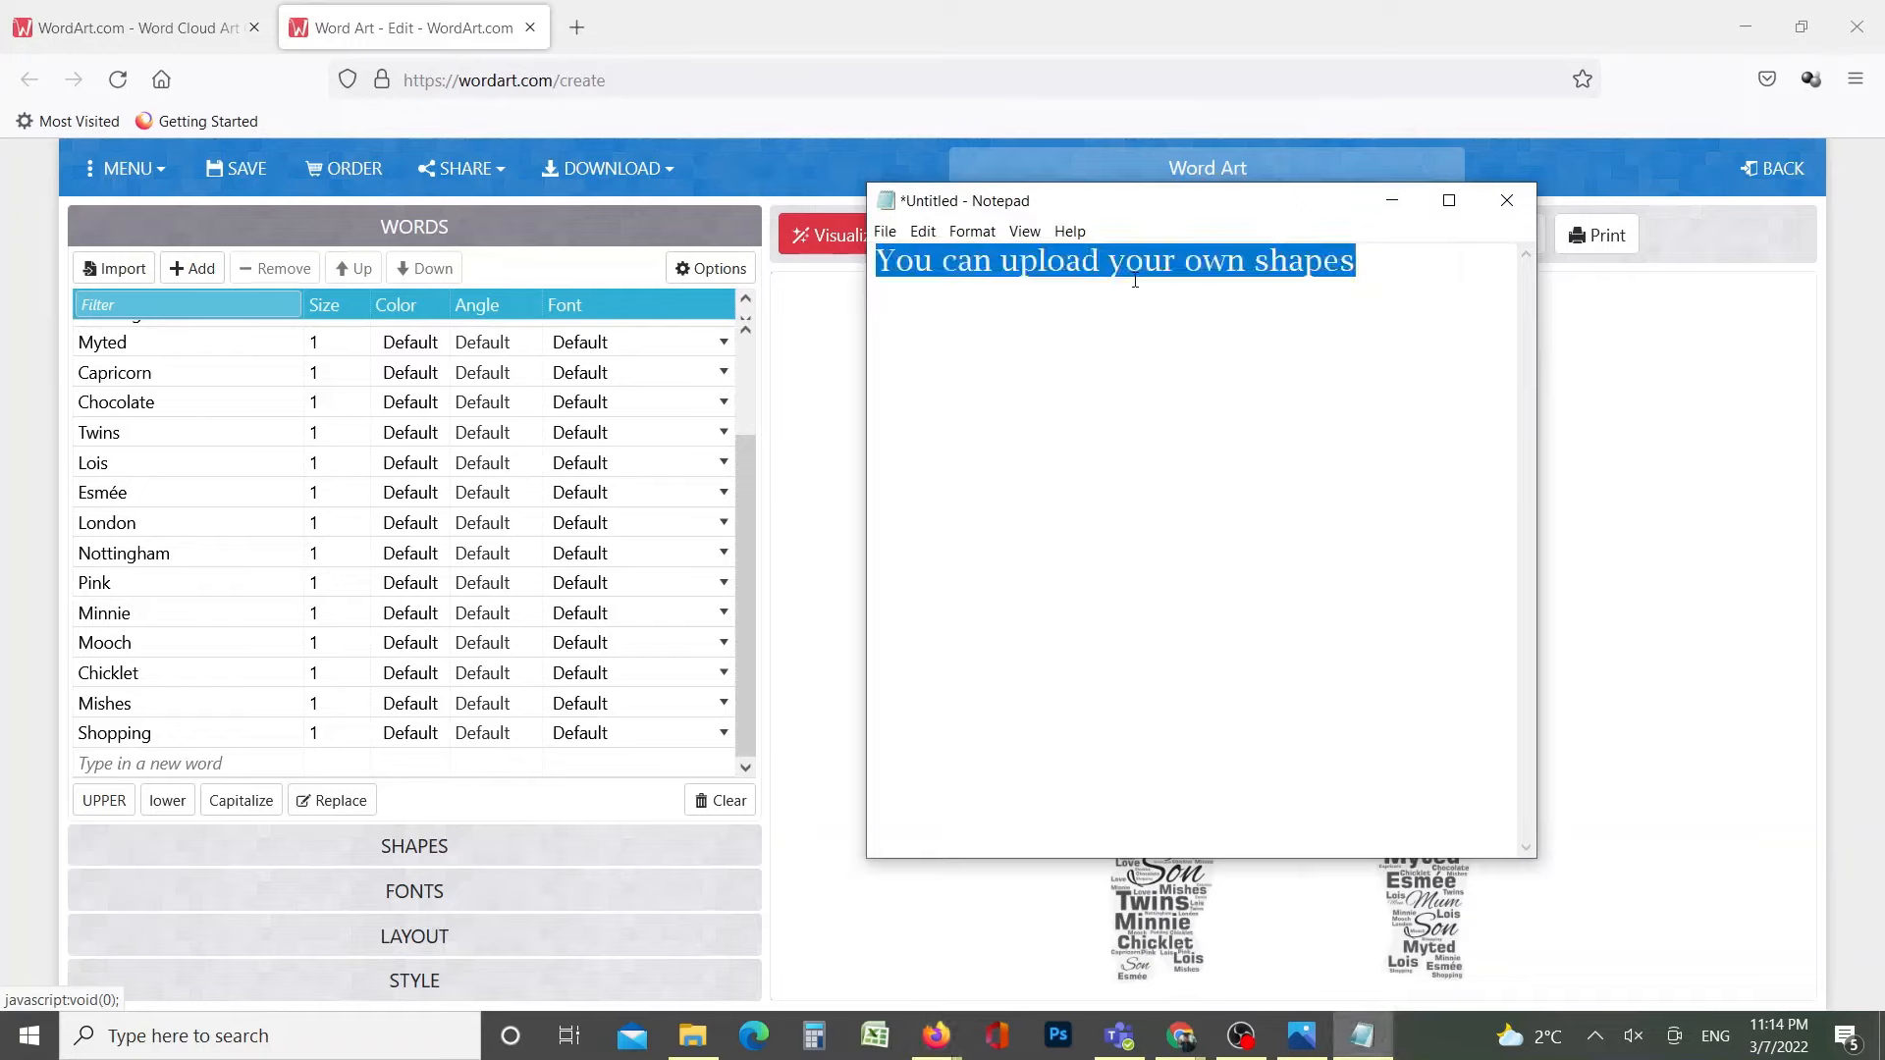
{"action": "key", "text": "ctrl+x"}
{"action": "type", "text": "D"}
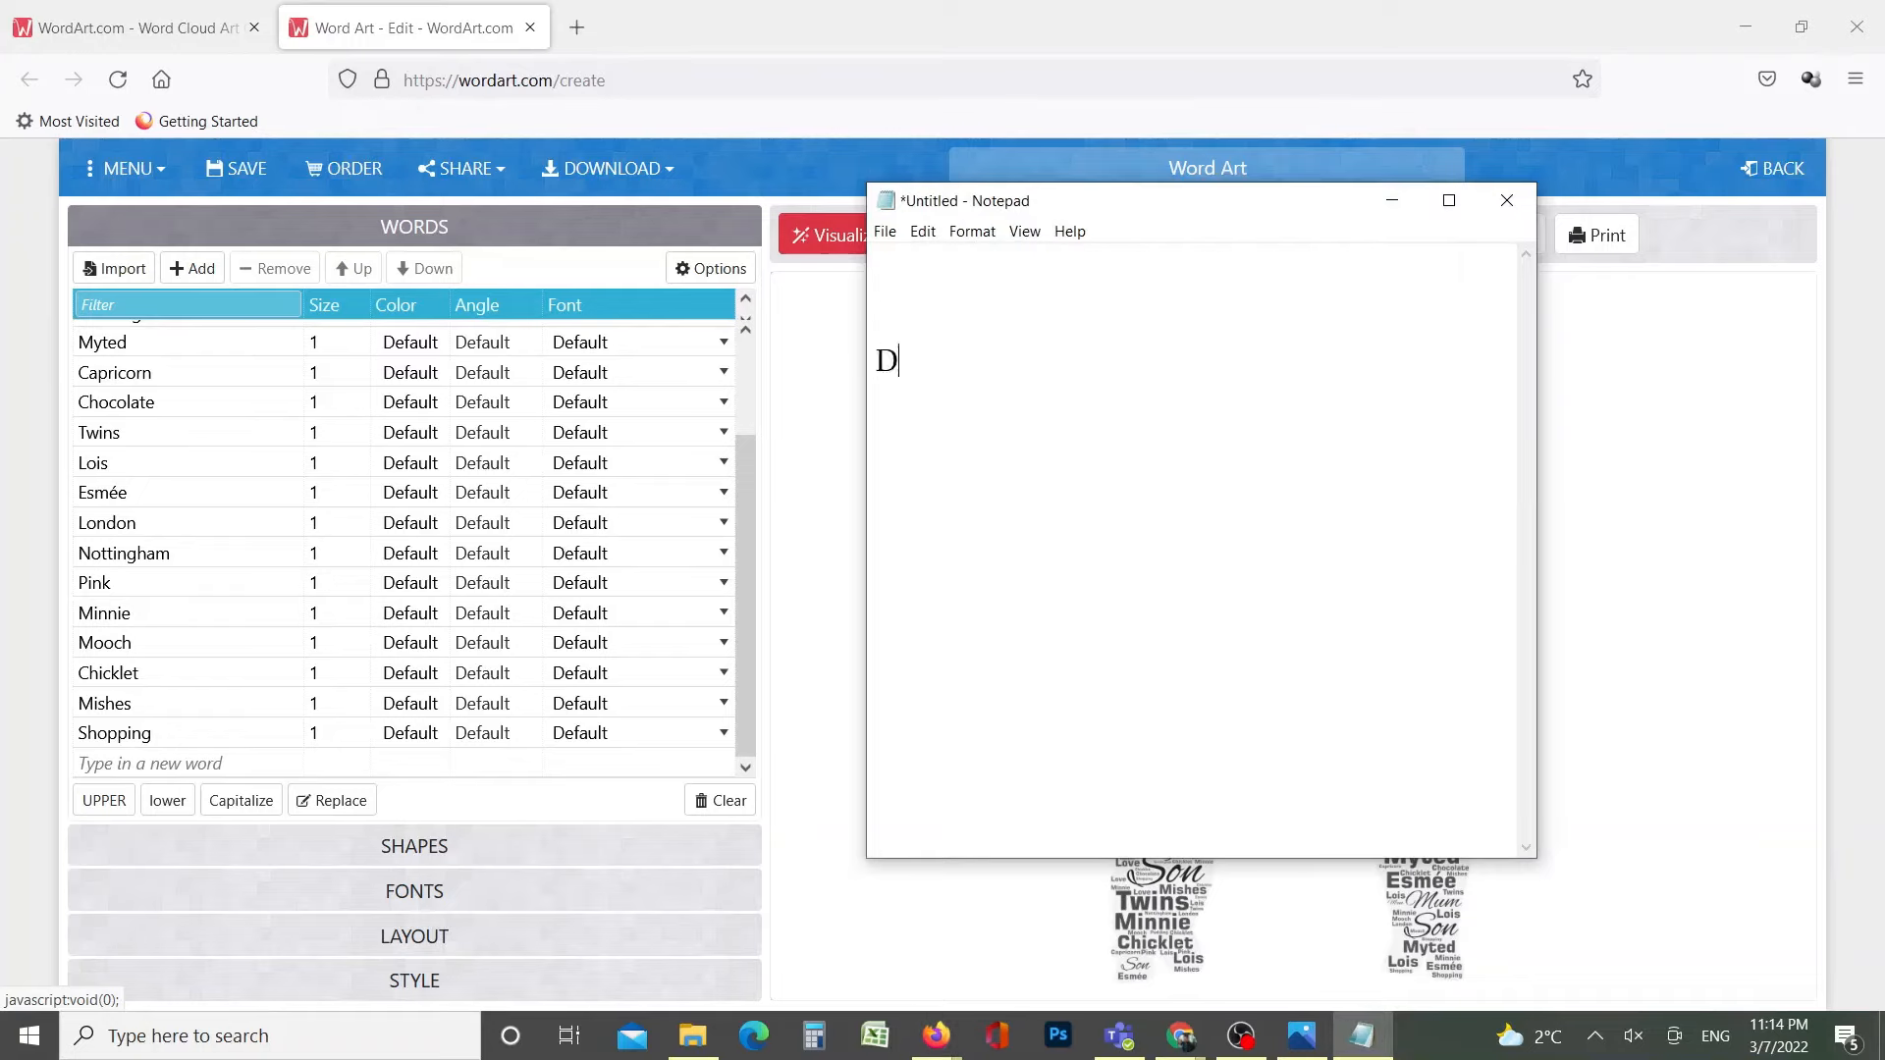
{"action": "type", "text": "ownload when you"}
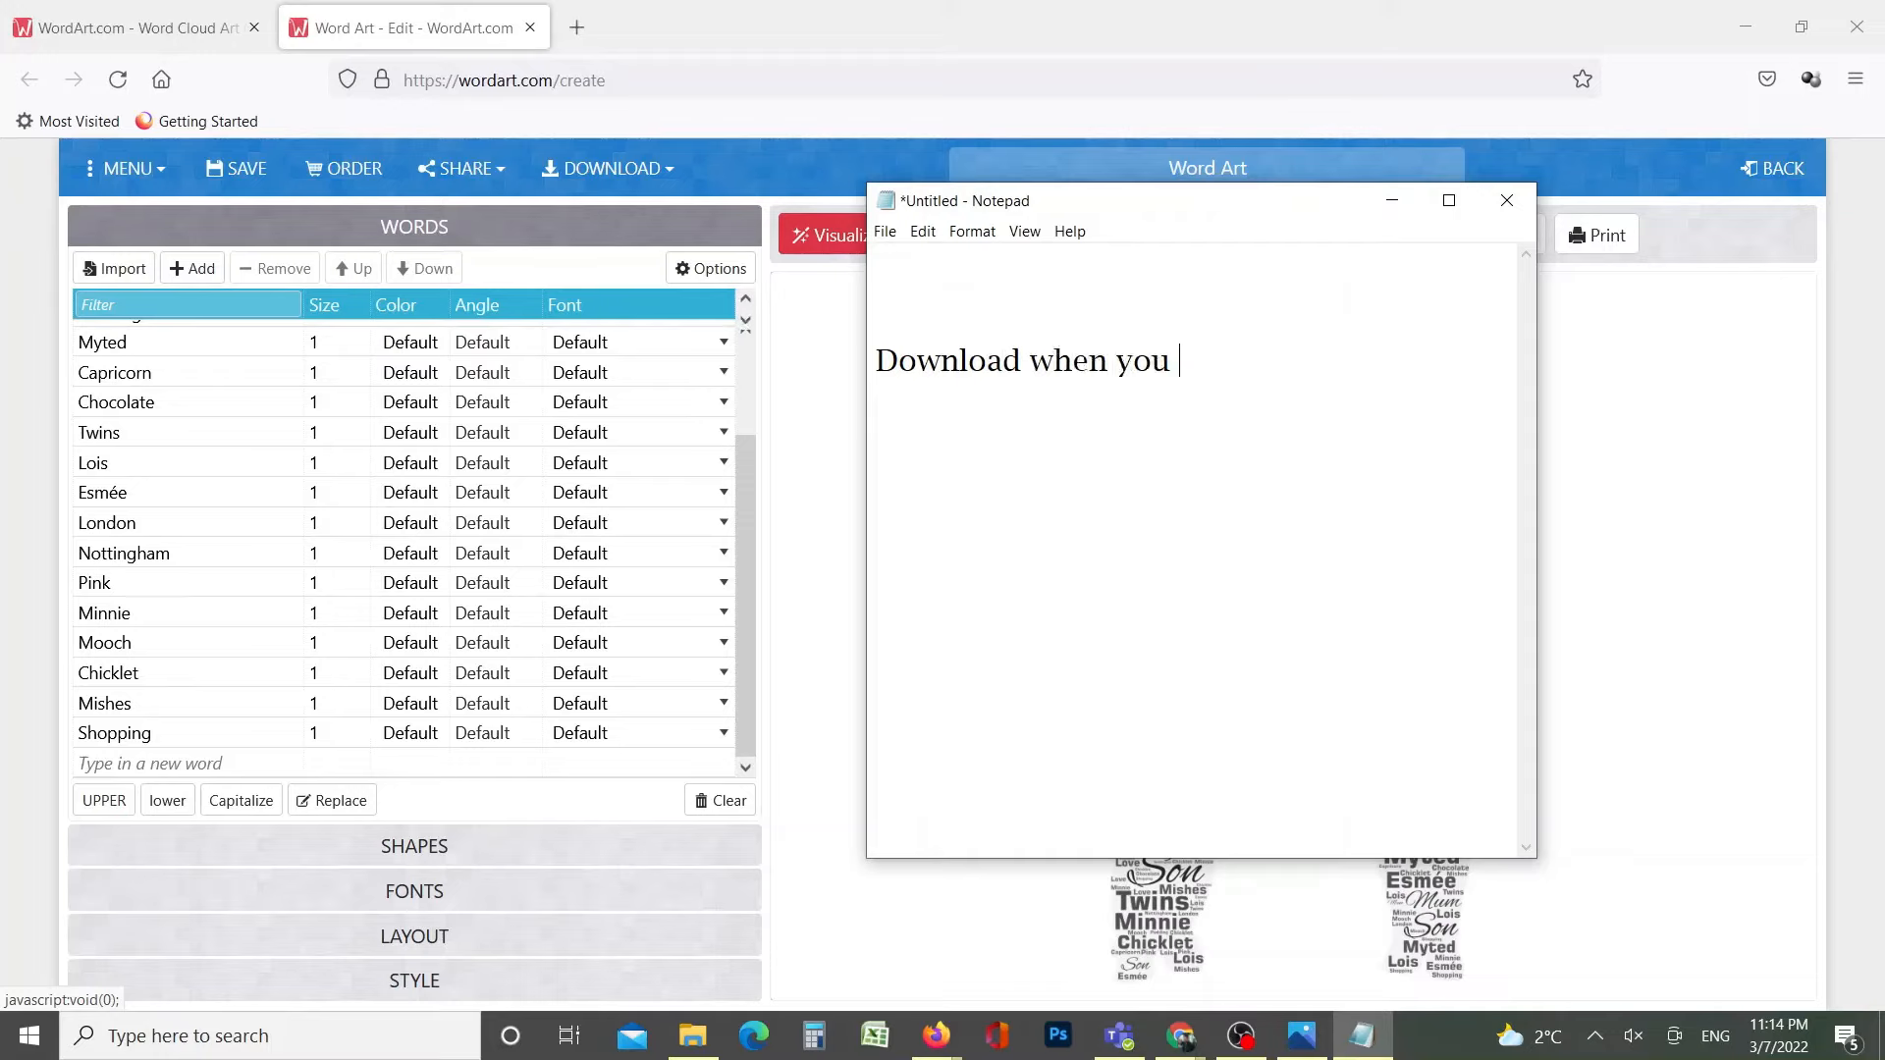
{"action": "type", "text": " are happy"}
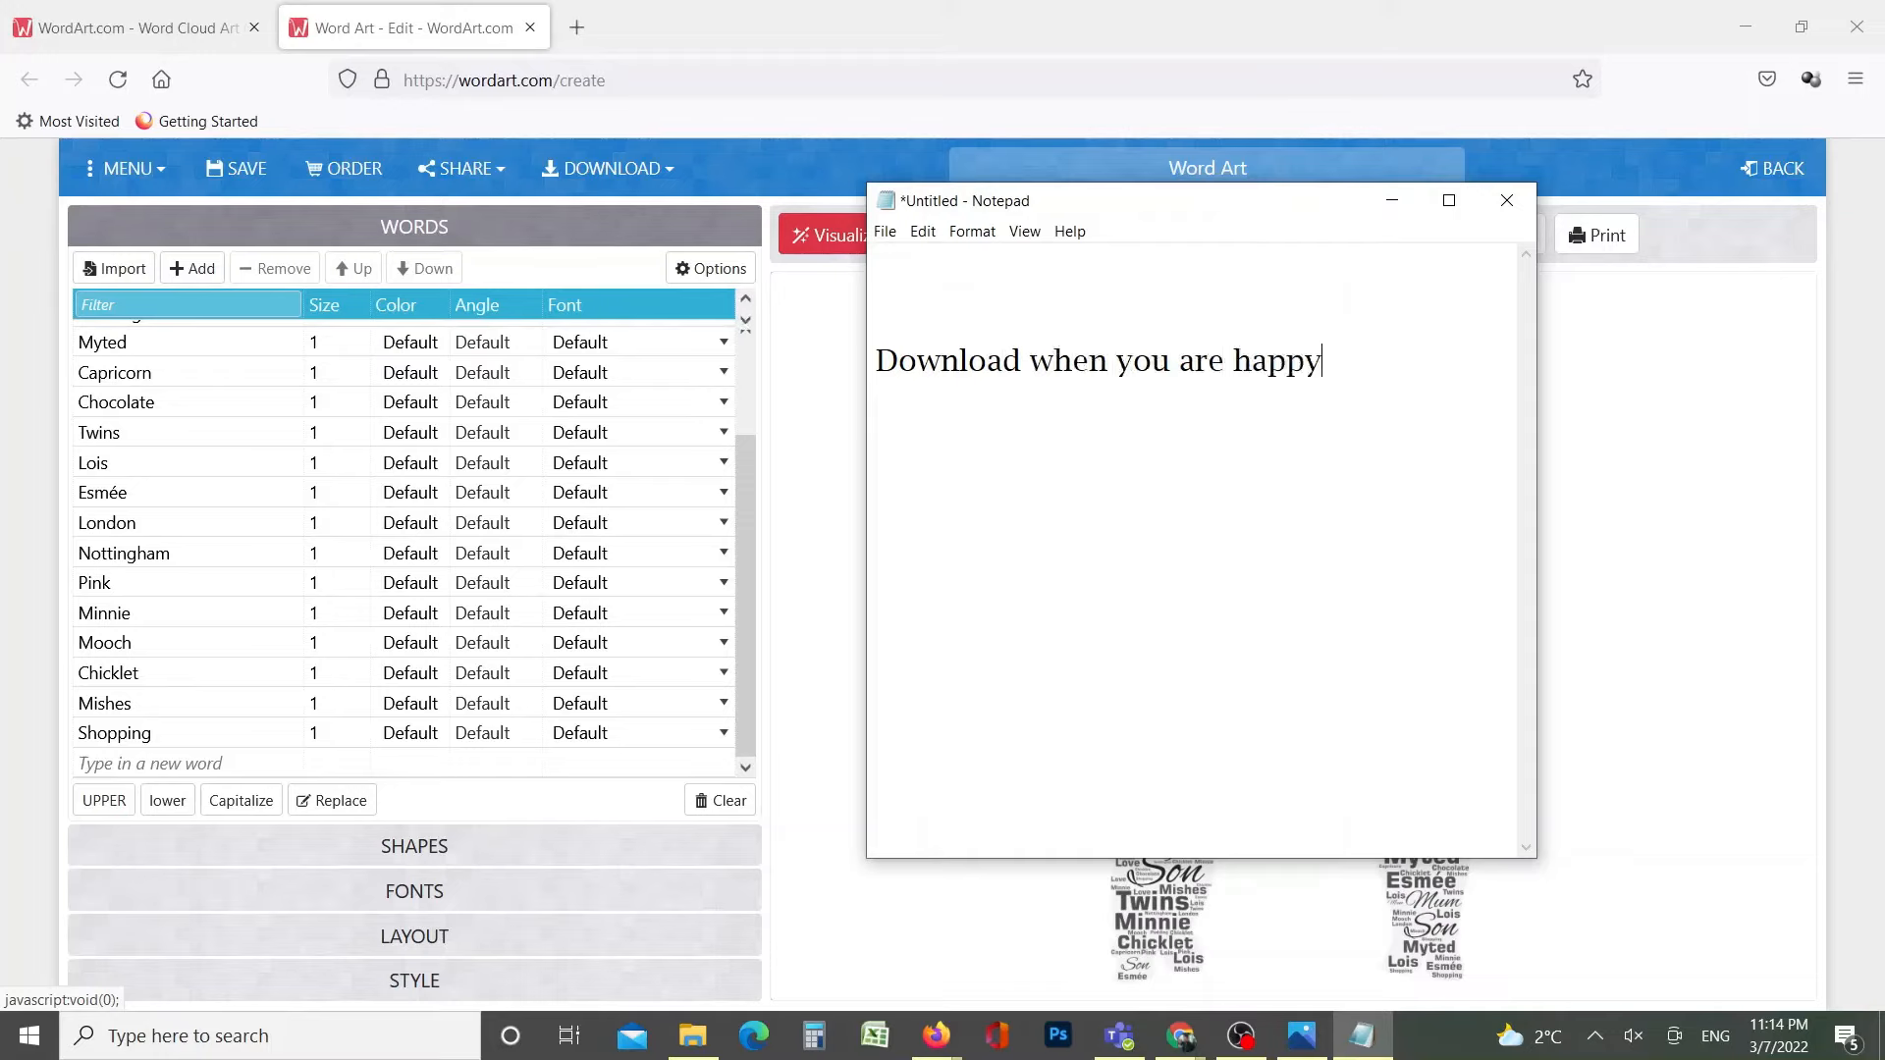
{"action": "type", "text": " with your creation :)"}
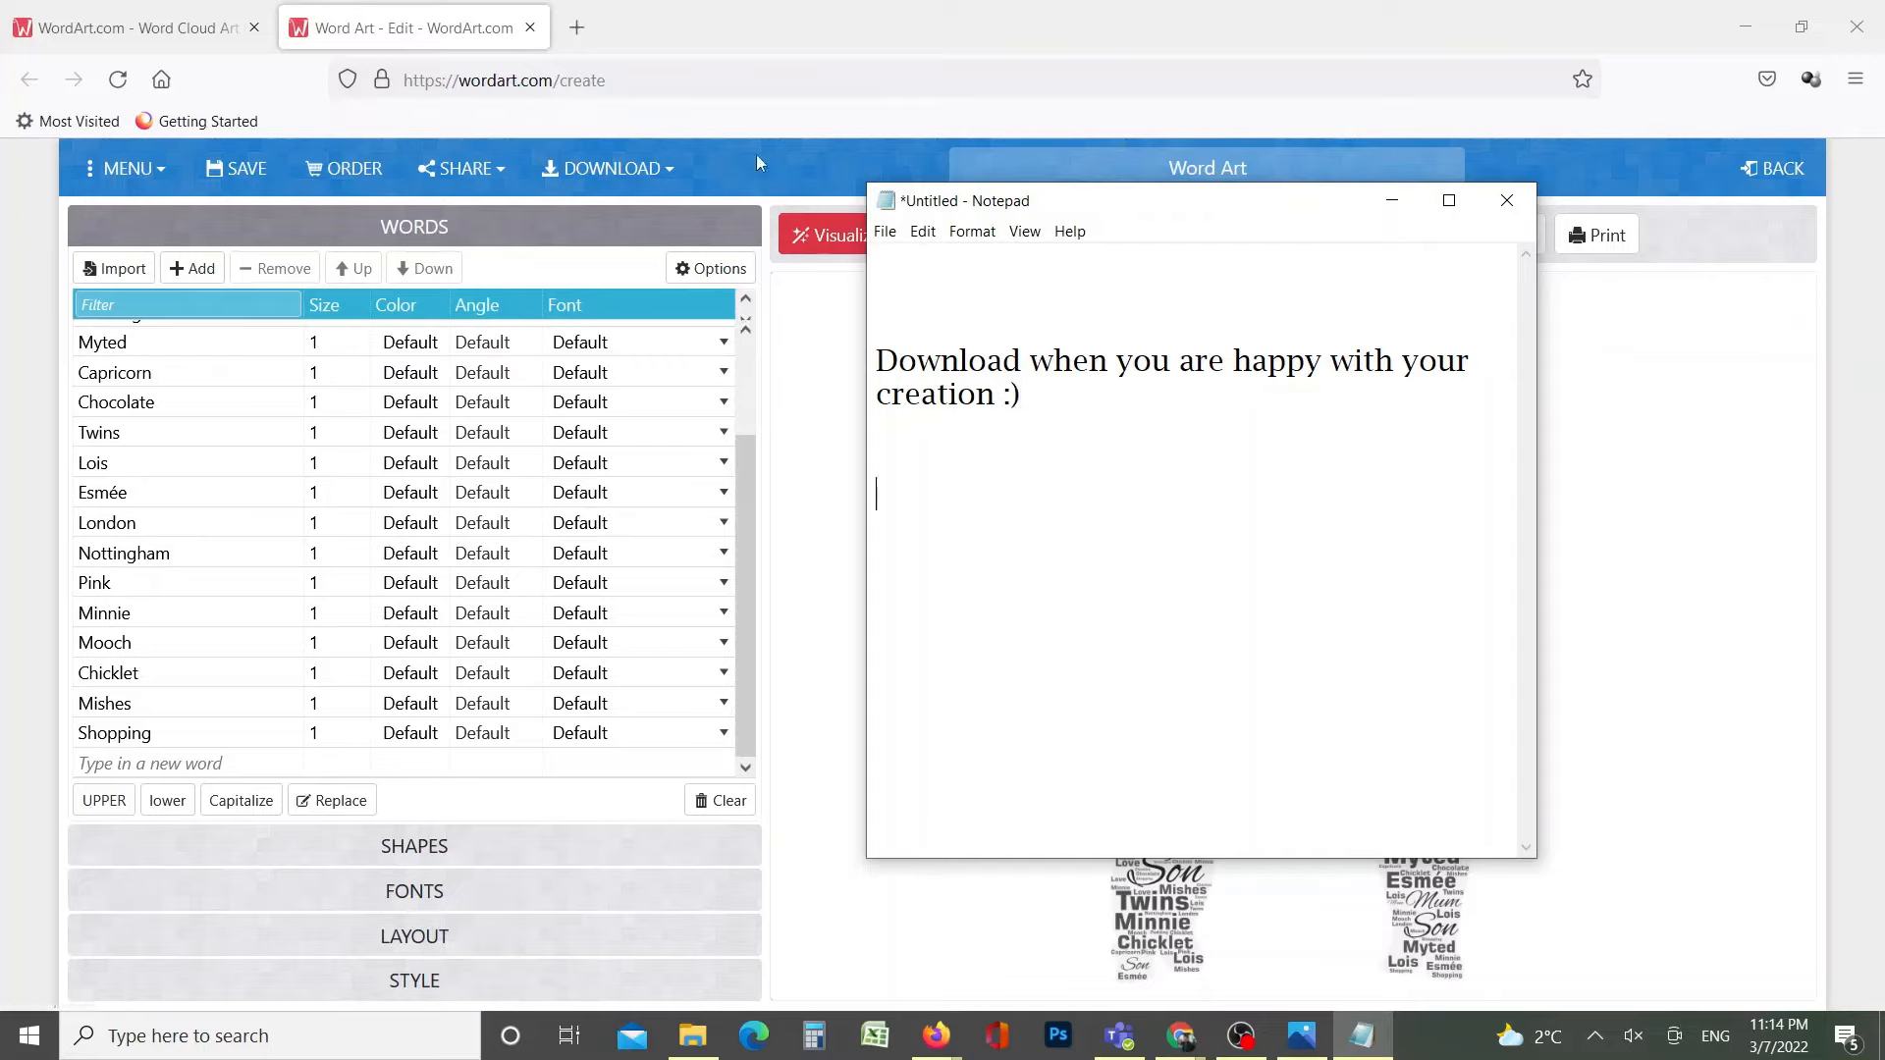
Download the mum and son word cloud as a Standard JPEG and save the file
{"action": "left_click", "coordinate": [672, 173]}
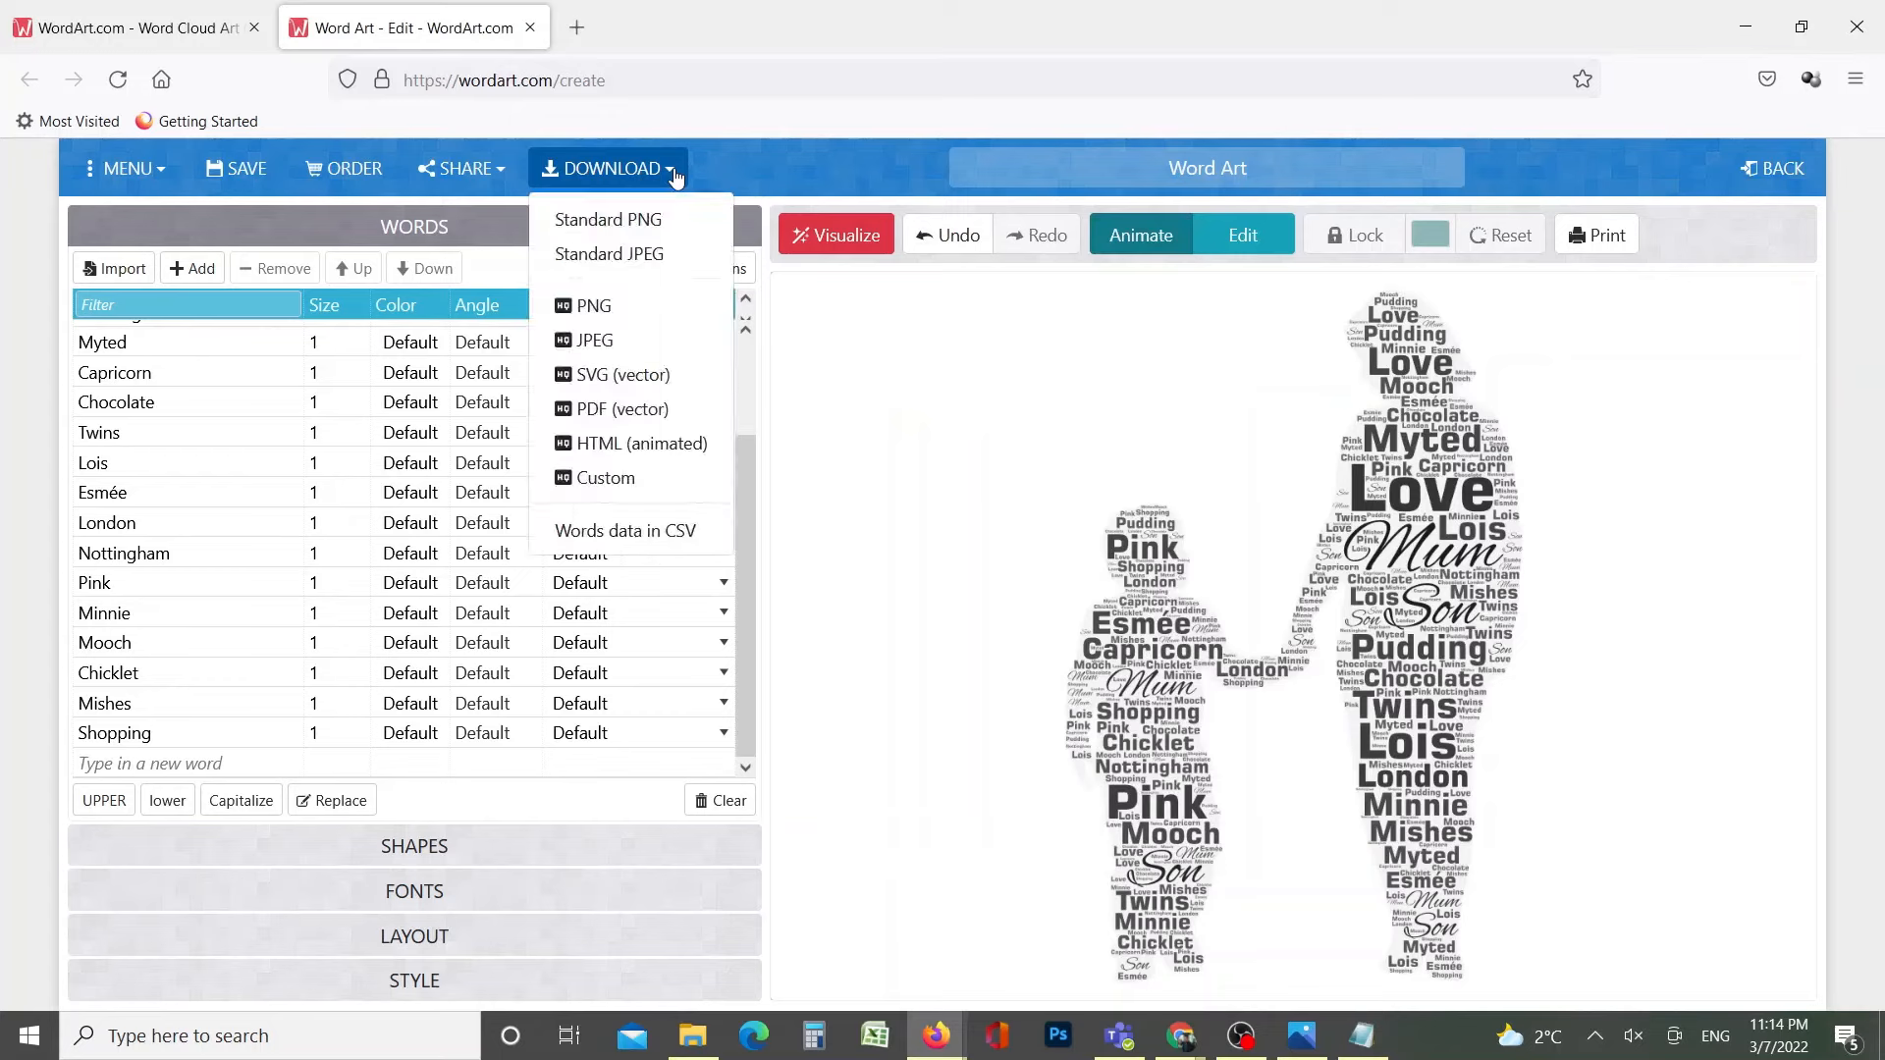
{"action": "left_click", "coordinate": [609, 254]}
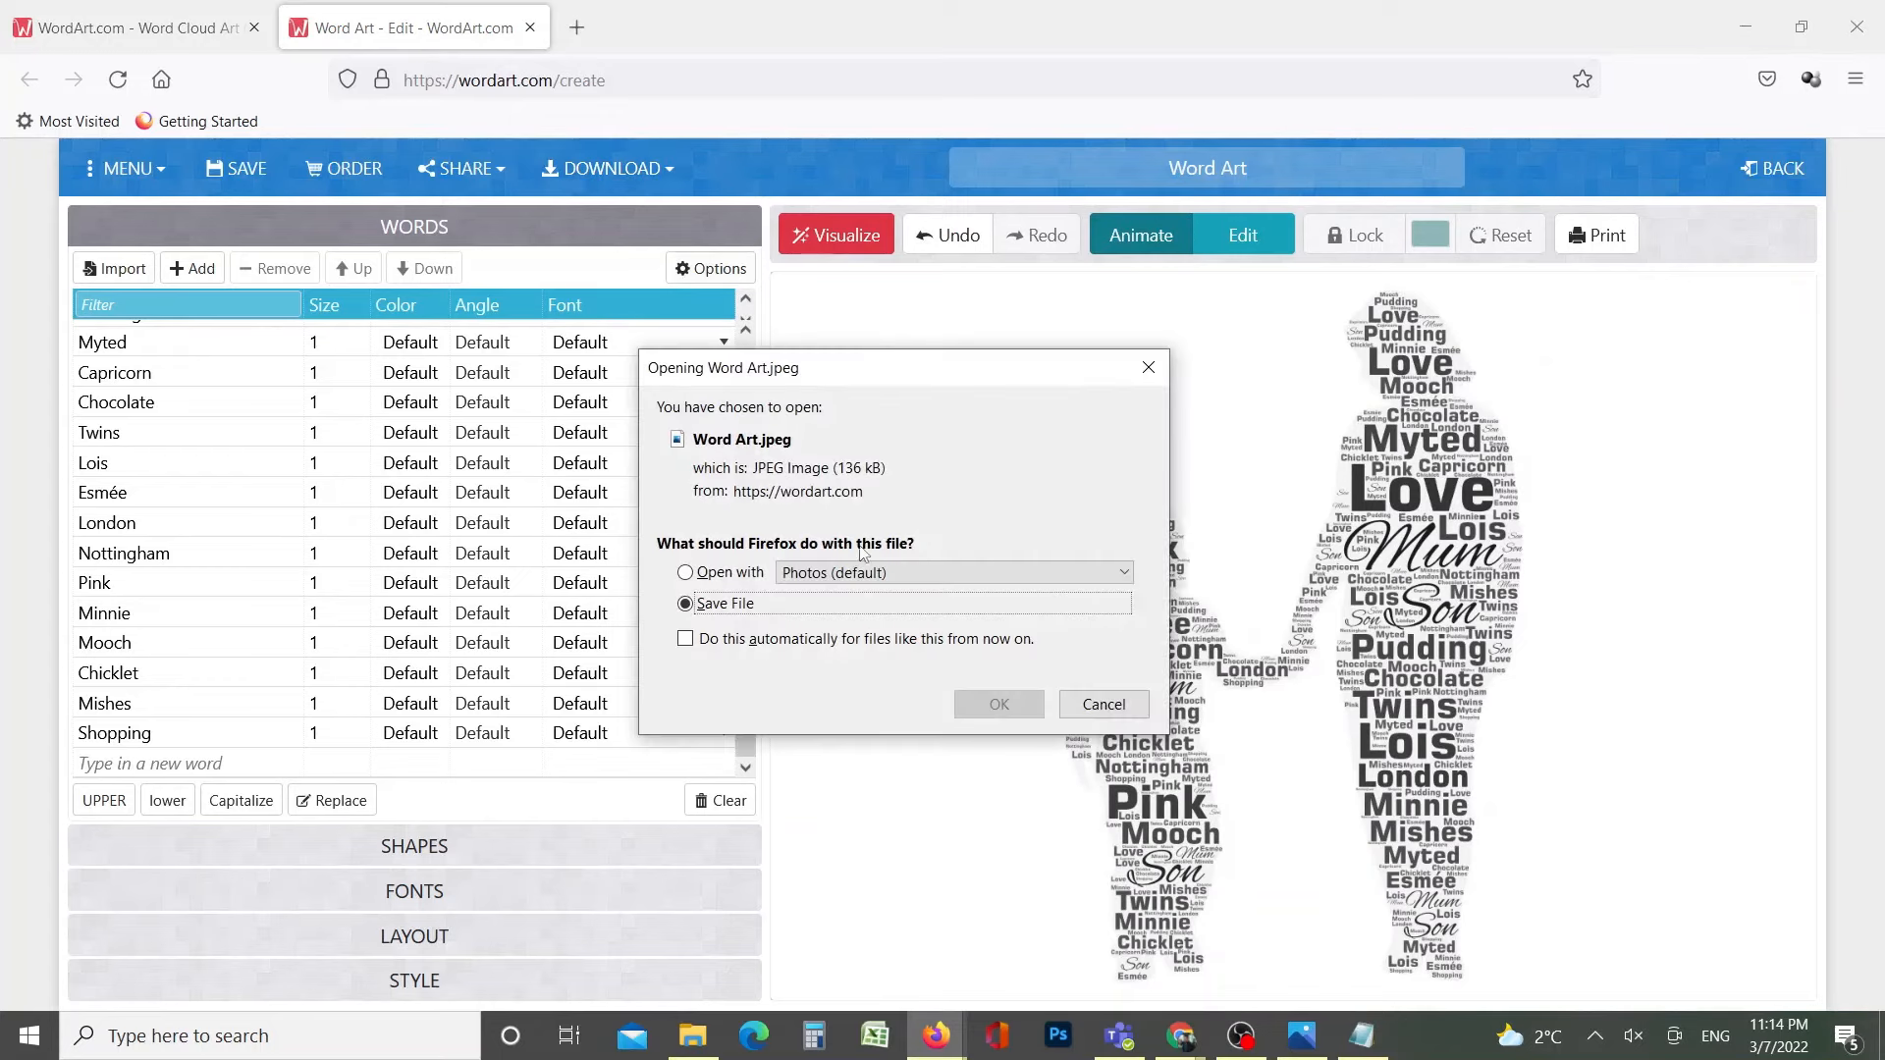
{"action": "left_click", "coordinate": [998, 704]}
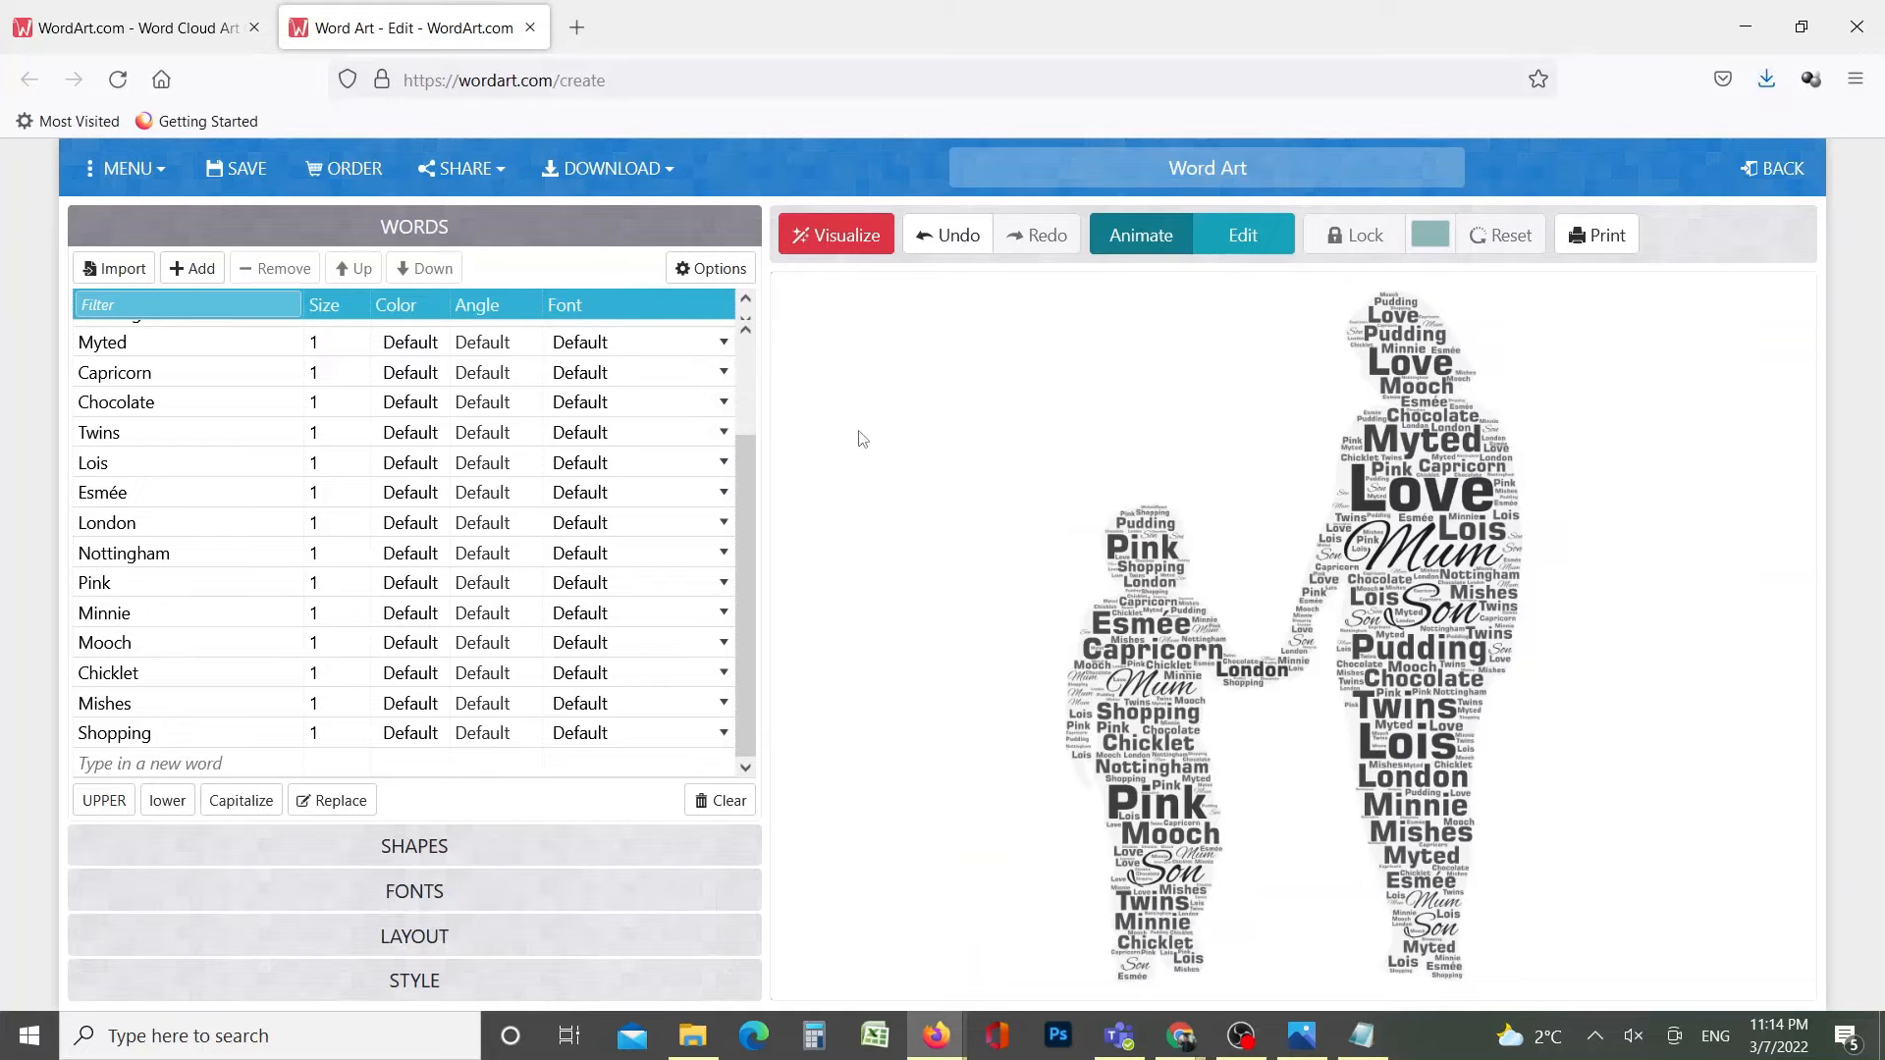
Open the downloaded word cloud JPEG in Photos to check it, then minimize the viewer
{"action": "left_click", "coordinate": [1766, 80]}
{"action": "left_click", "coordinate": [1337, 131]}
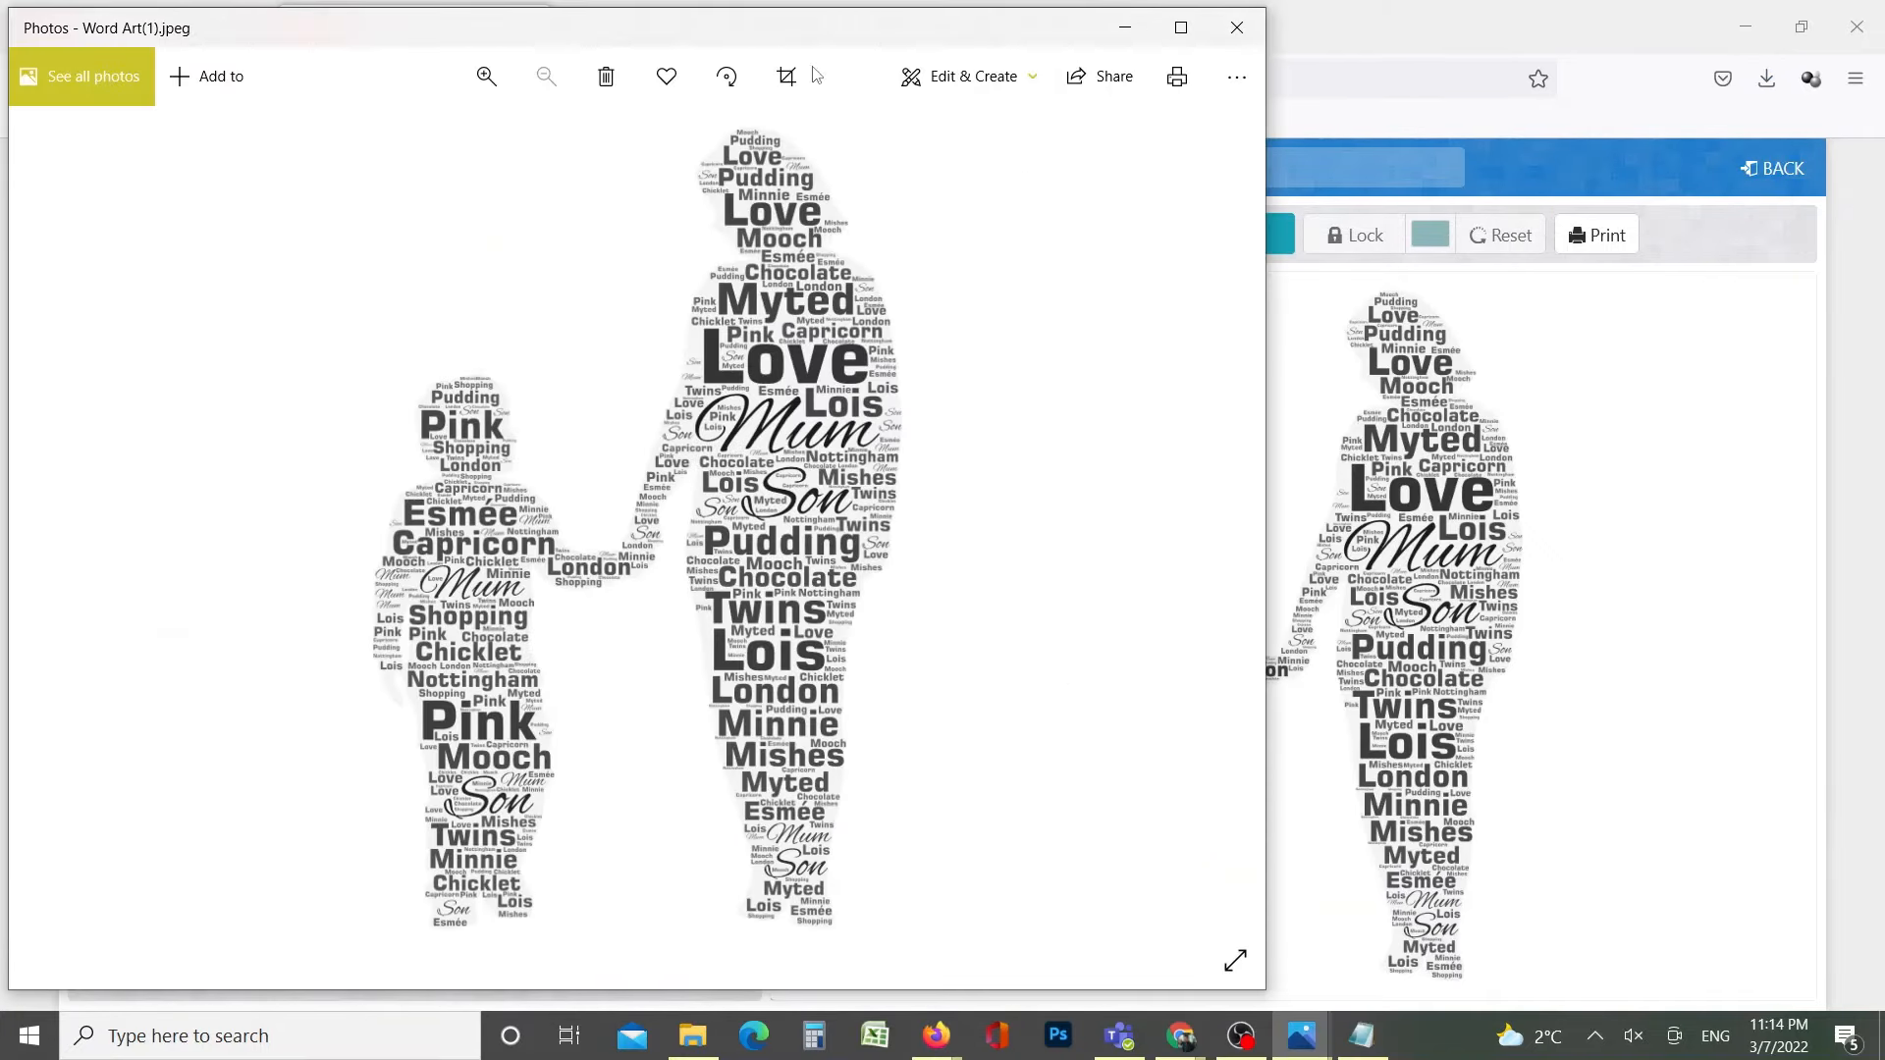
{"action": "left_click_drag", "start_coordinate": [780, 34], "coordinate": [1070, 29]}
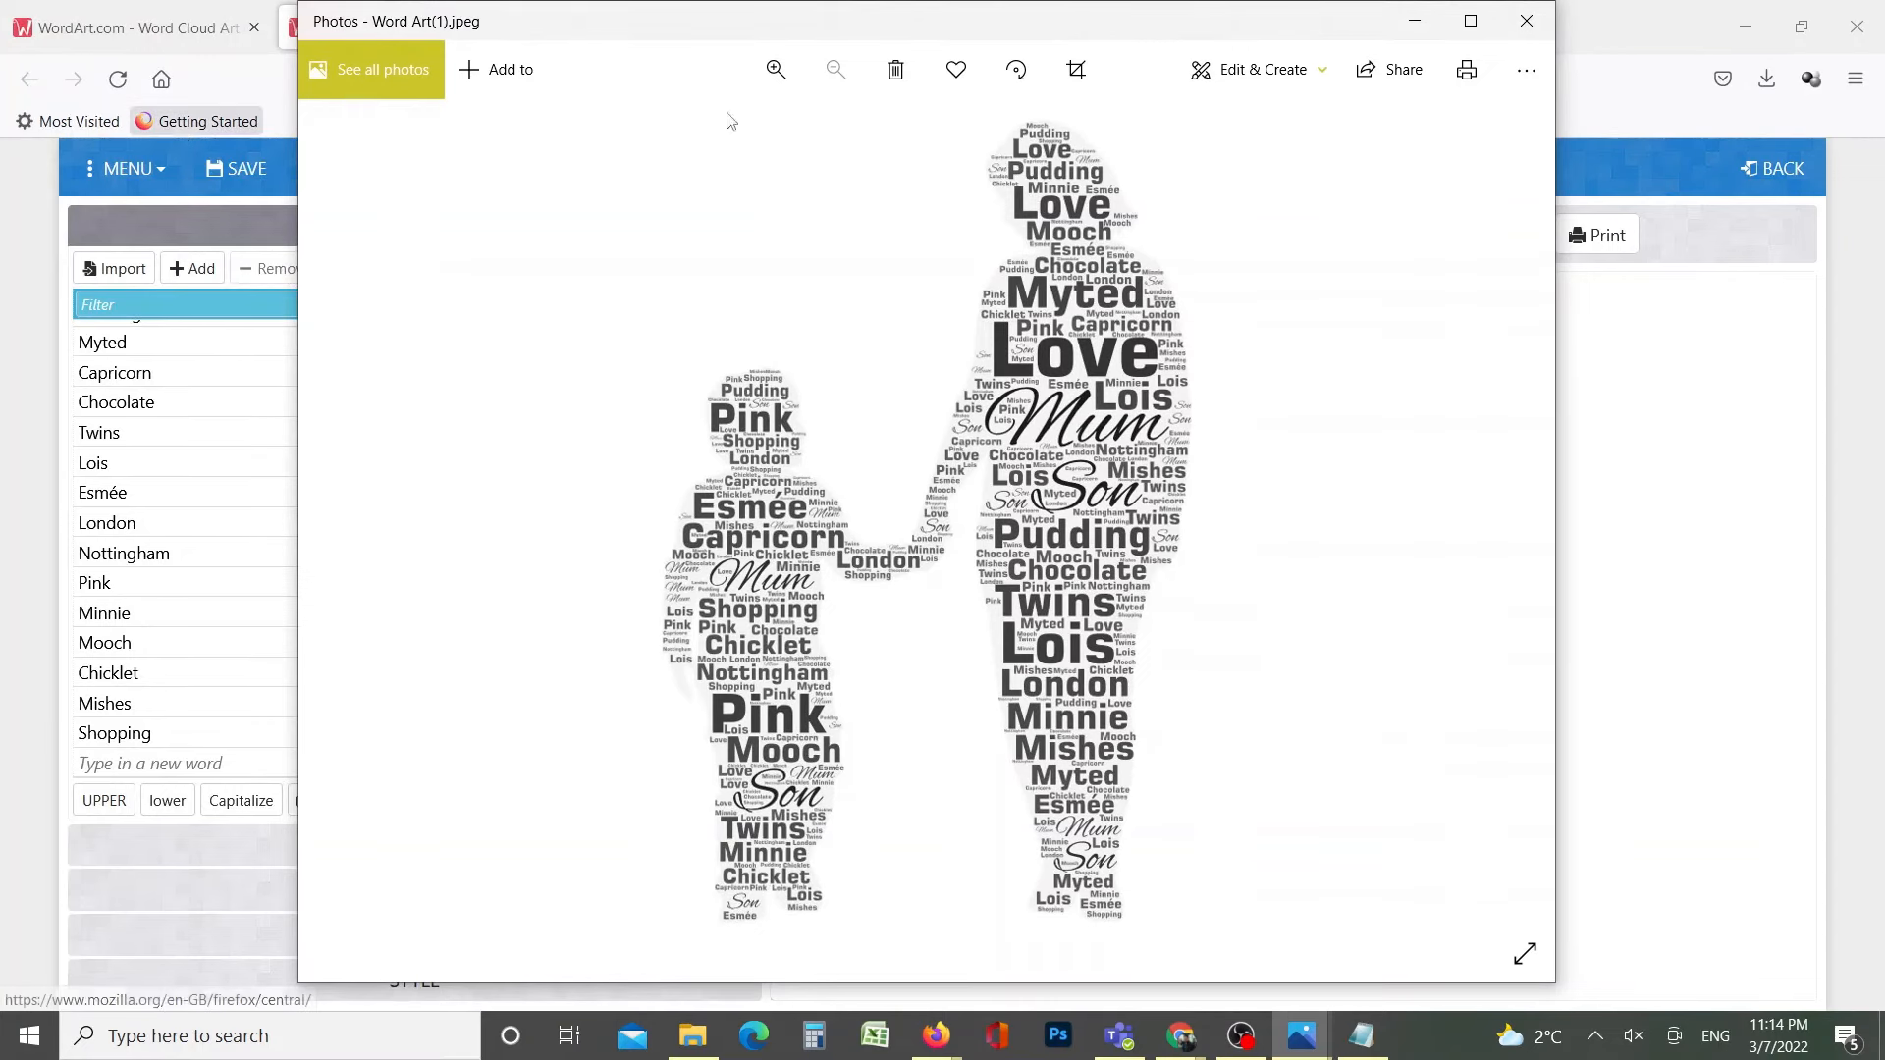
{"action": "left_click", "coordinate": [1414, 22]}
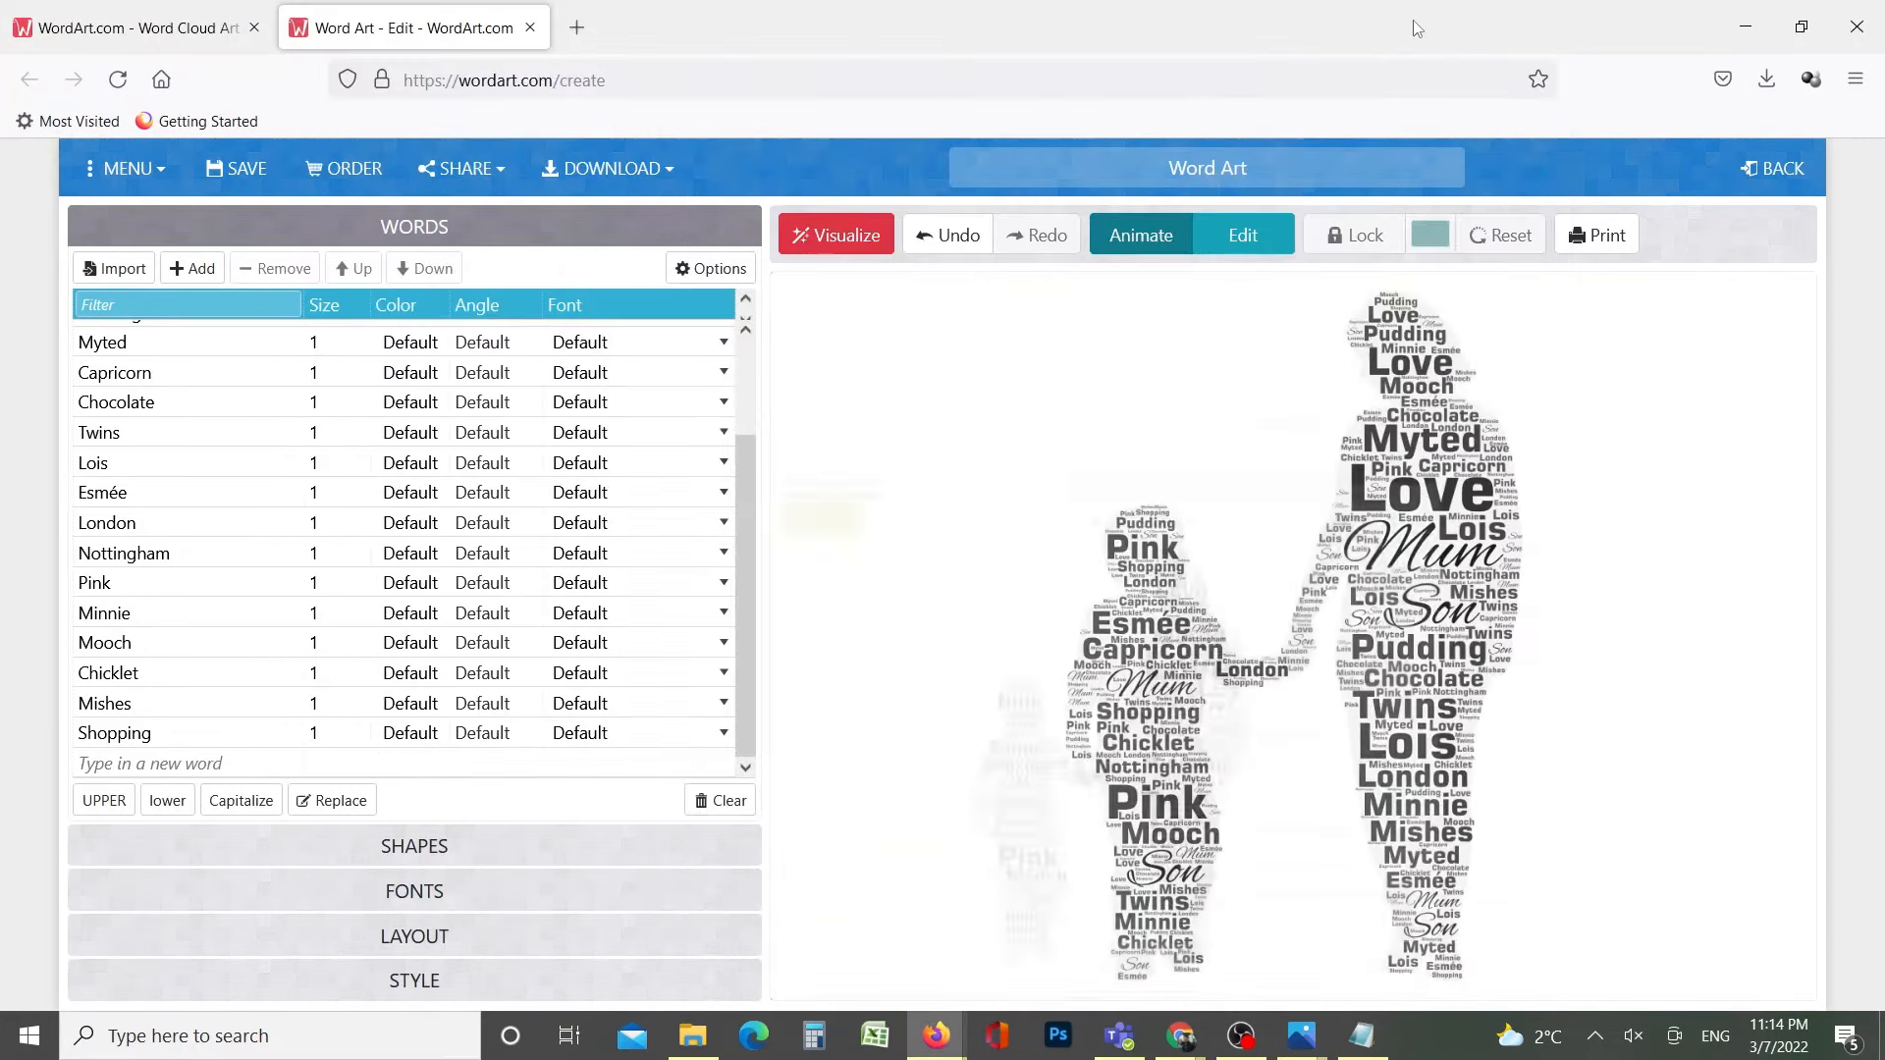
Switch to Notepad and replace the note with "Thanks for watching"
{"action": "left_click", "coordinate": [1370, 1039]}
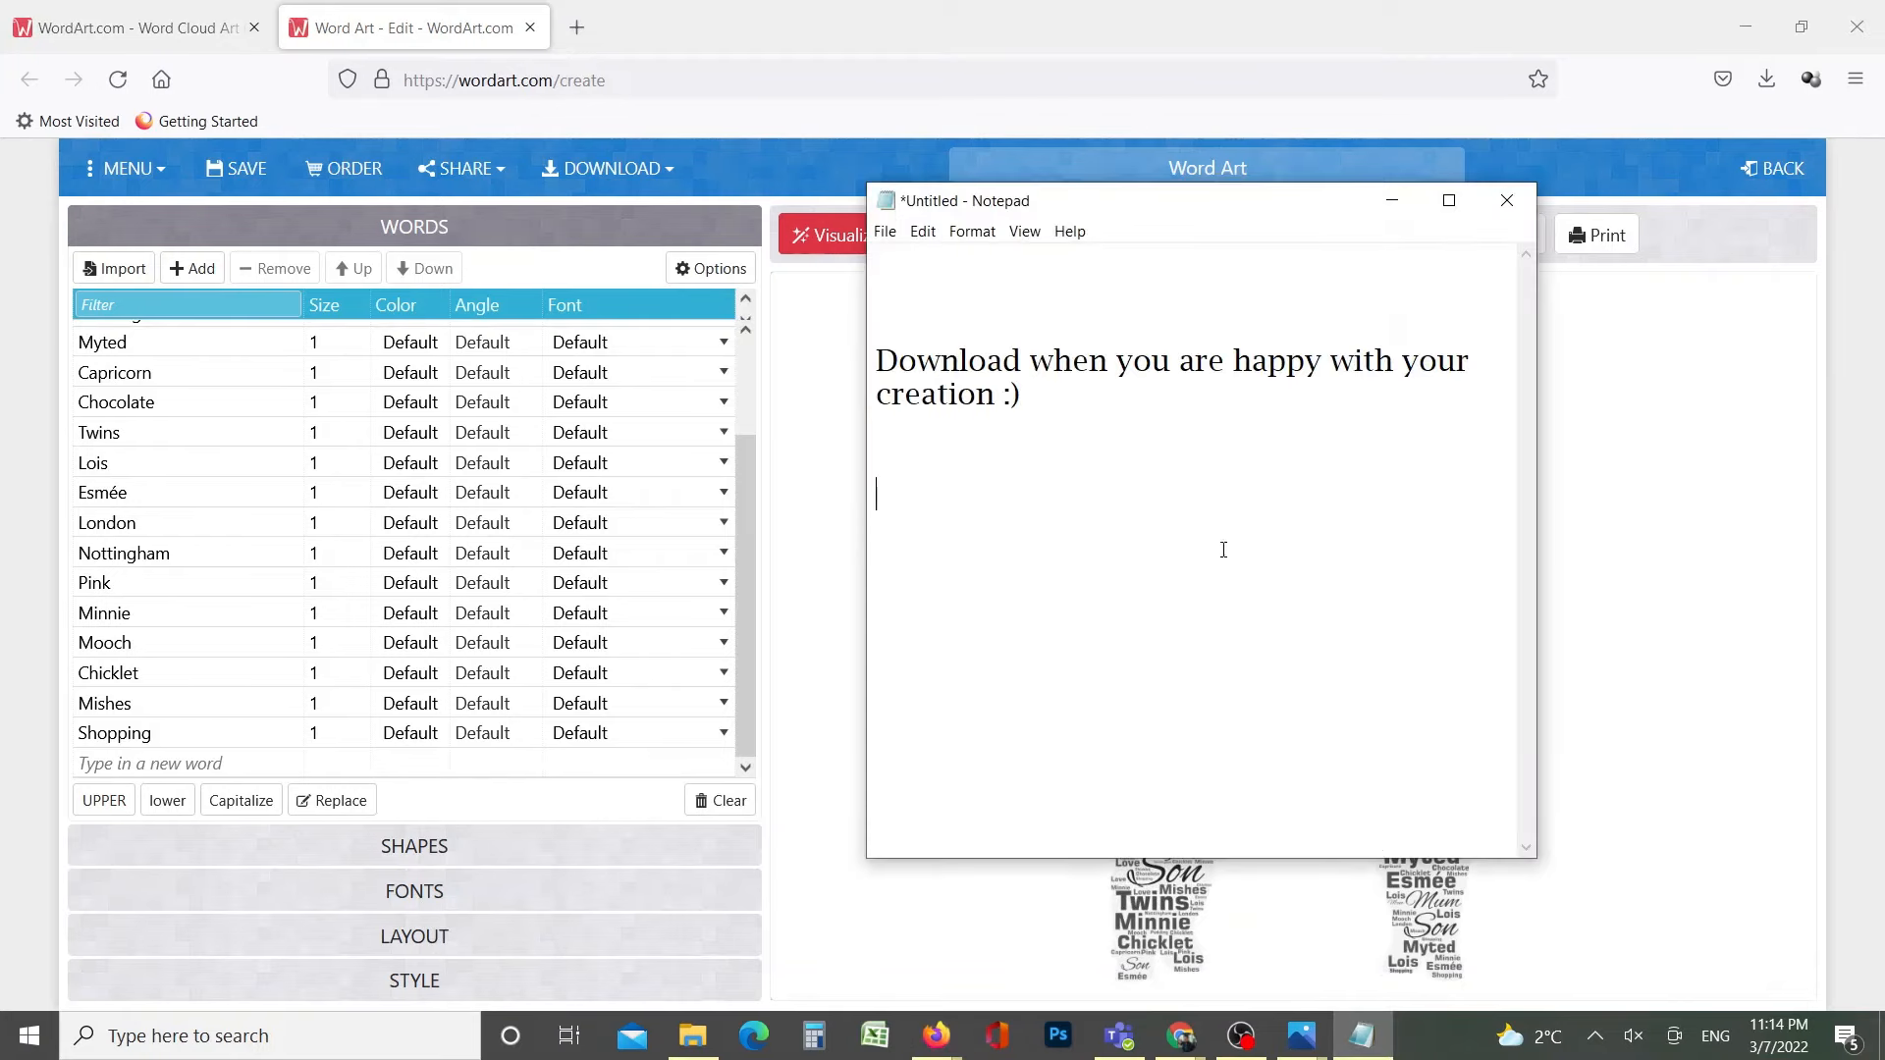
{"action": "key", "text": "ctrl+a"}
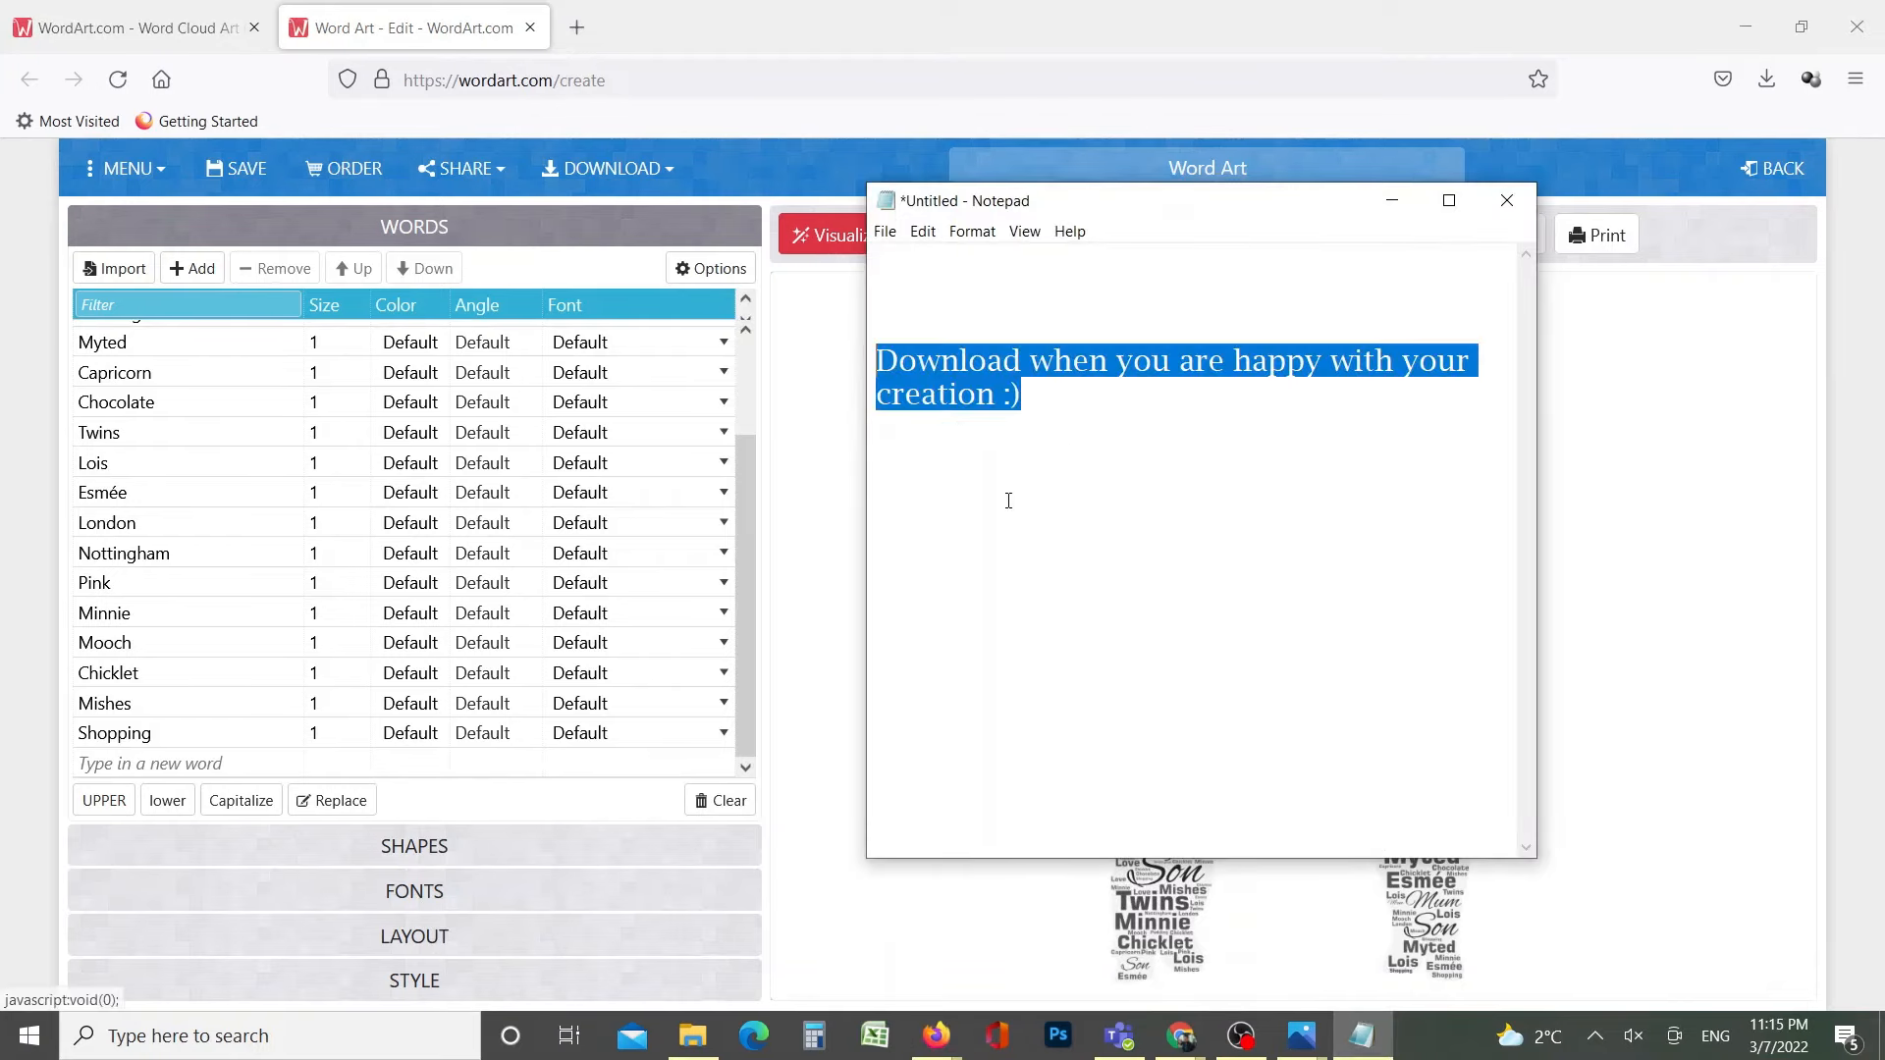
{"action": "type", "text": "Thanks for watching"}
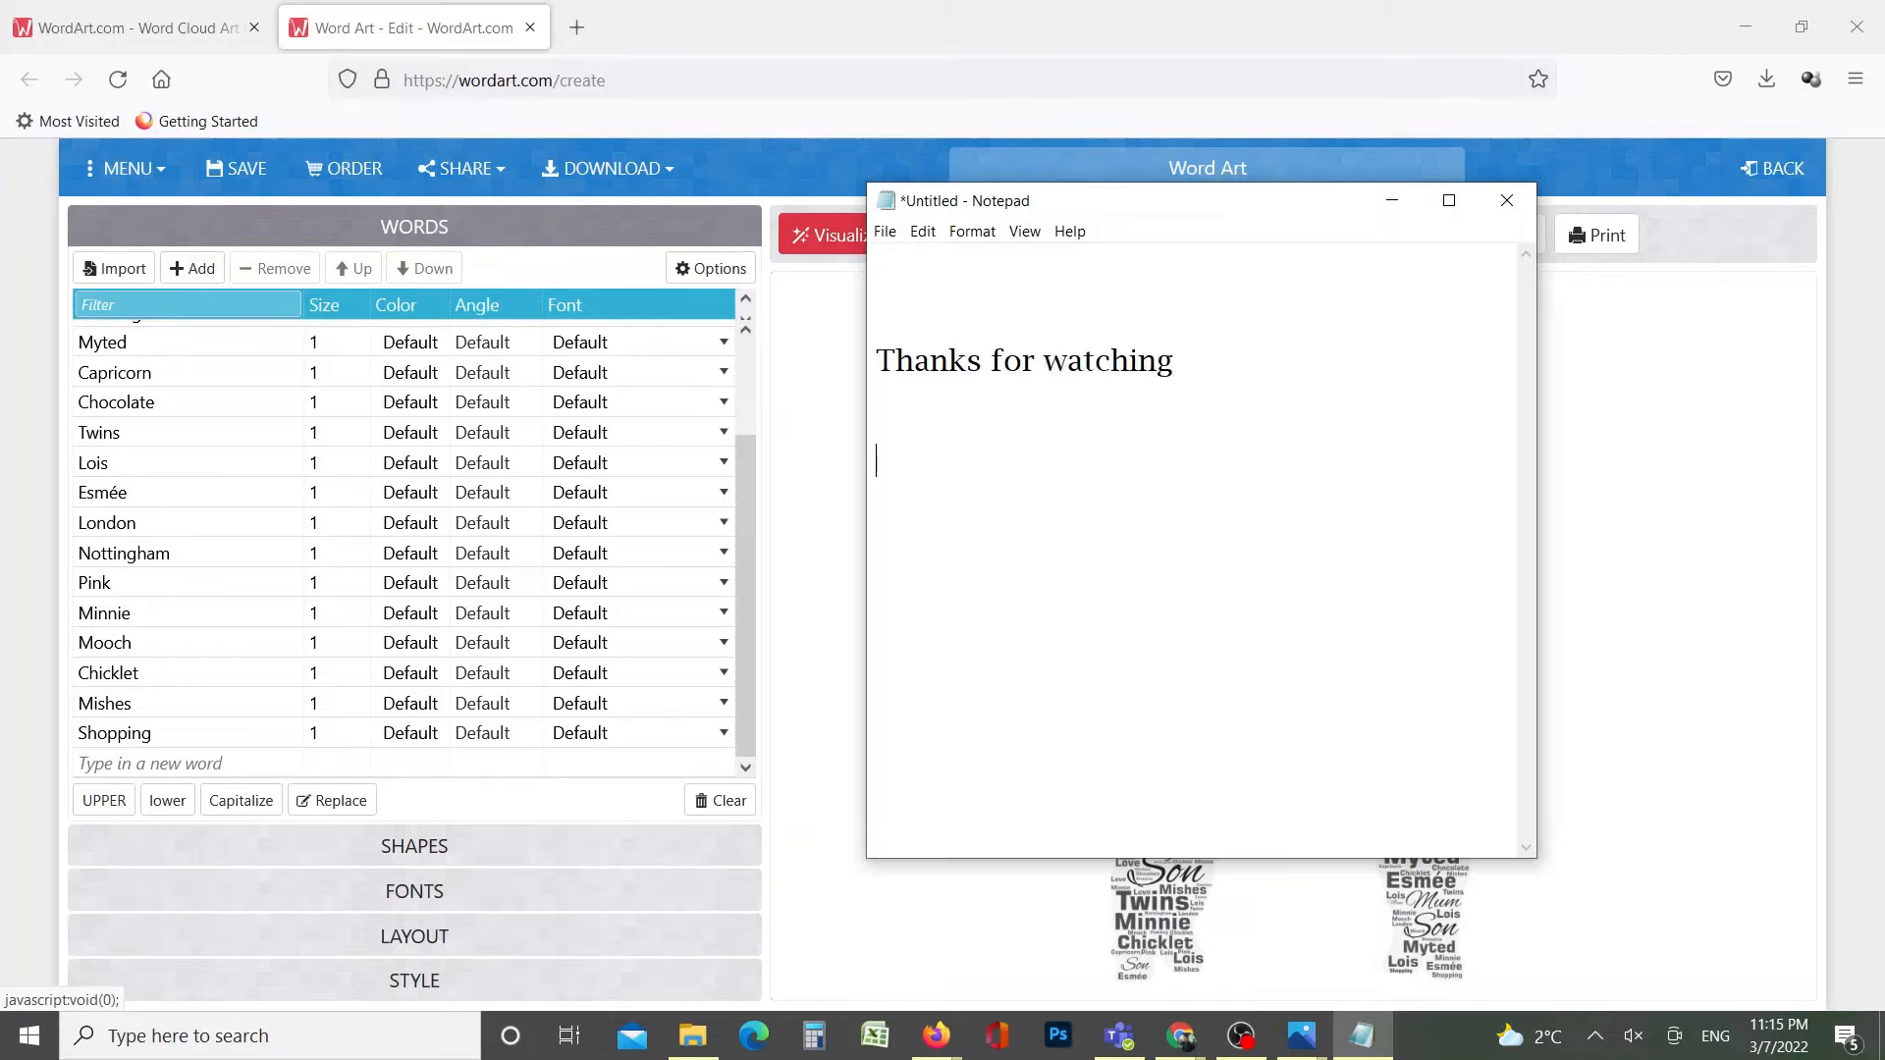
Replace the Notepad note with "Please subscribe my channel"
{"action": "left_click_drag", "start_coordinate": [1205, 370], "coordinate": [864, 363]}
{"action": "type", "text": "Please sybsc"}
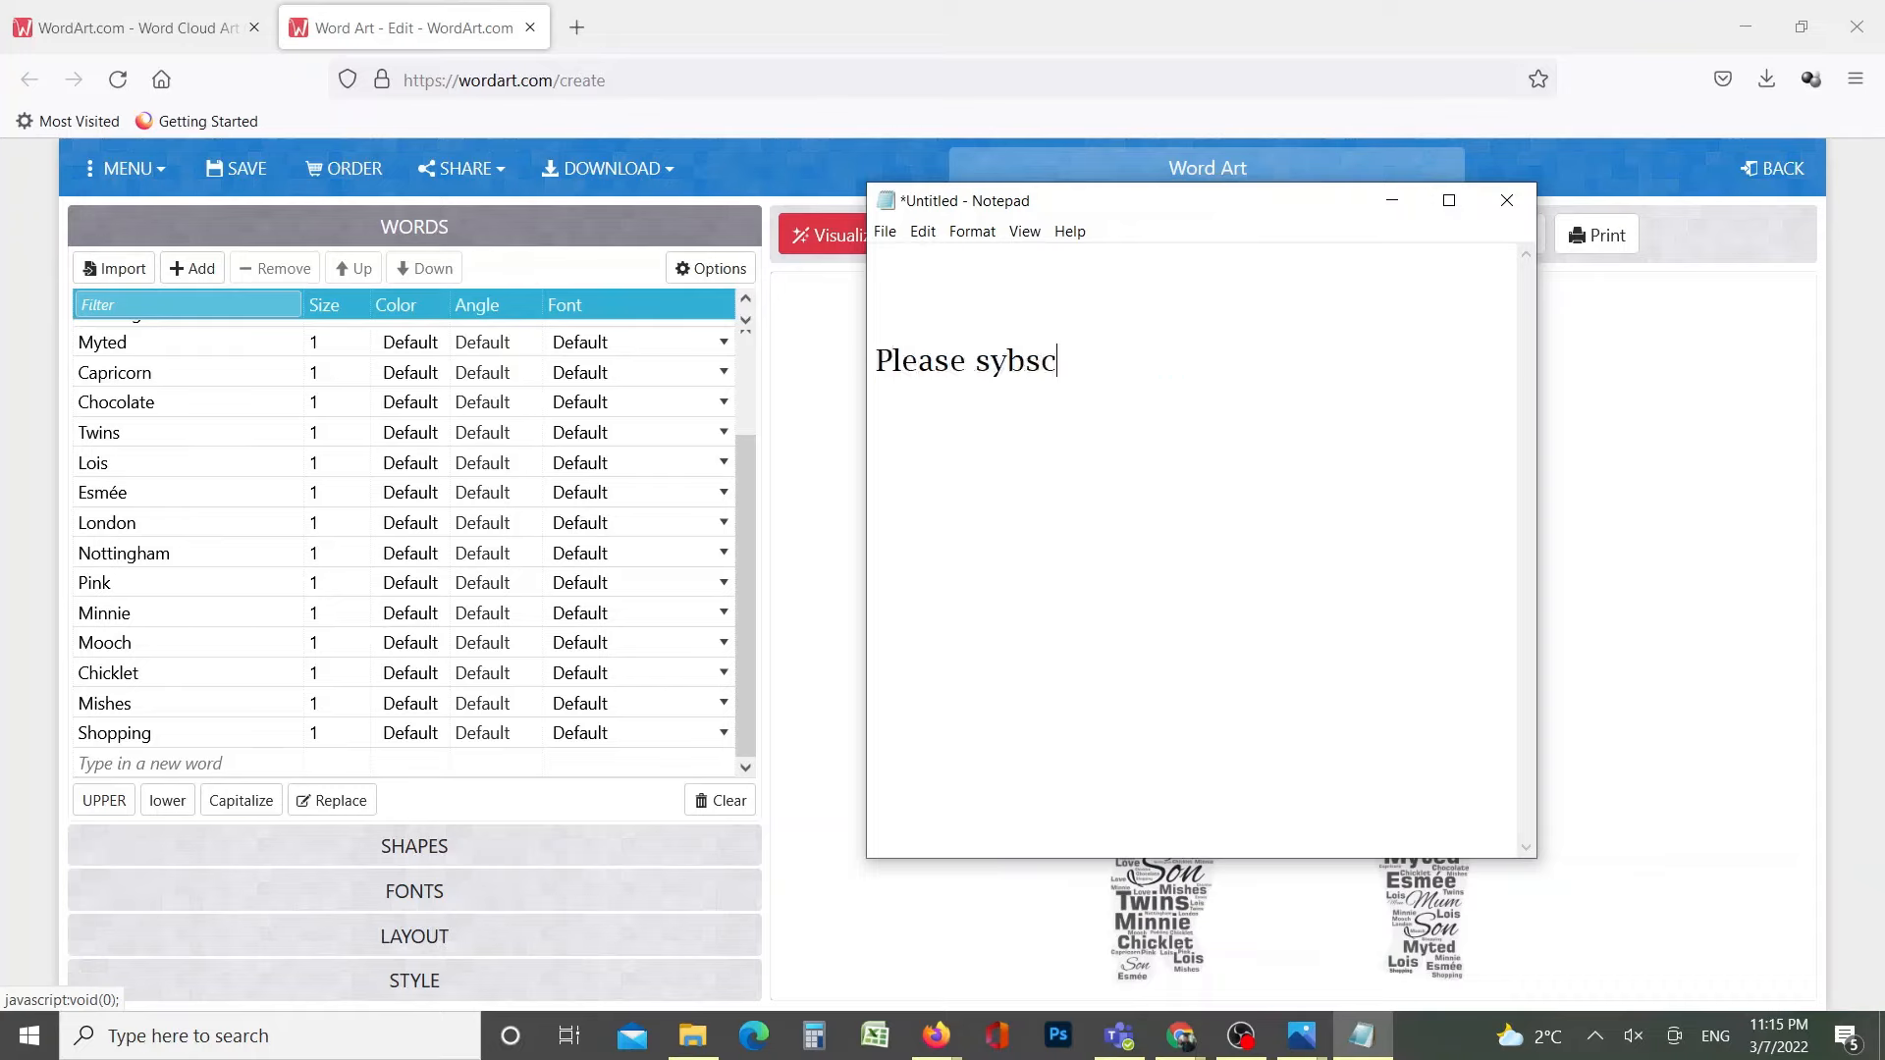
{"action": "type", "text": "ribe"}
{"action": "key", "text": "BackSpace"}
{"action": "key", "text": "BackSpace"}
{"action": "key", "text": "BackSpace"}
{"action": "key", "text": "BackSpace"}
{"action": "key", "text": "BackSpace"}
{"action": "key", "text": "BackSpace"}
{"action": "key", "text": "BackSpace"}
{"action": "type", "text": "my ch"}
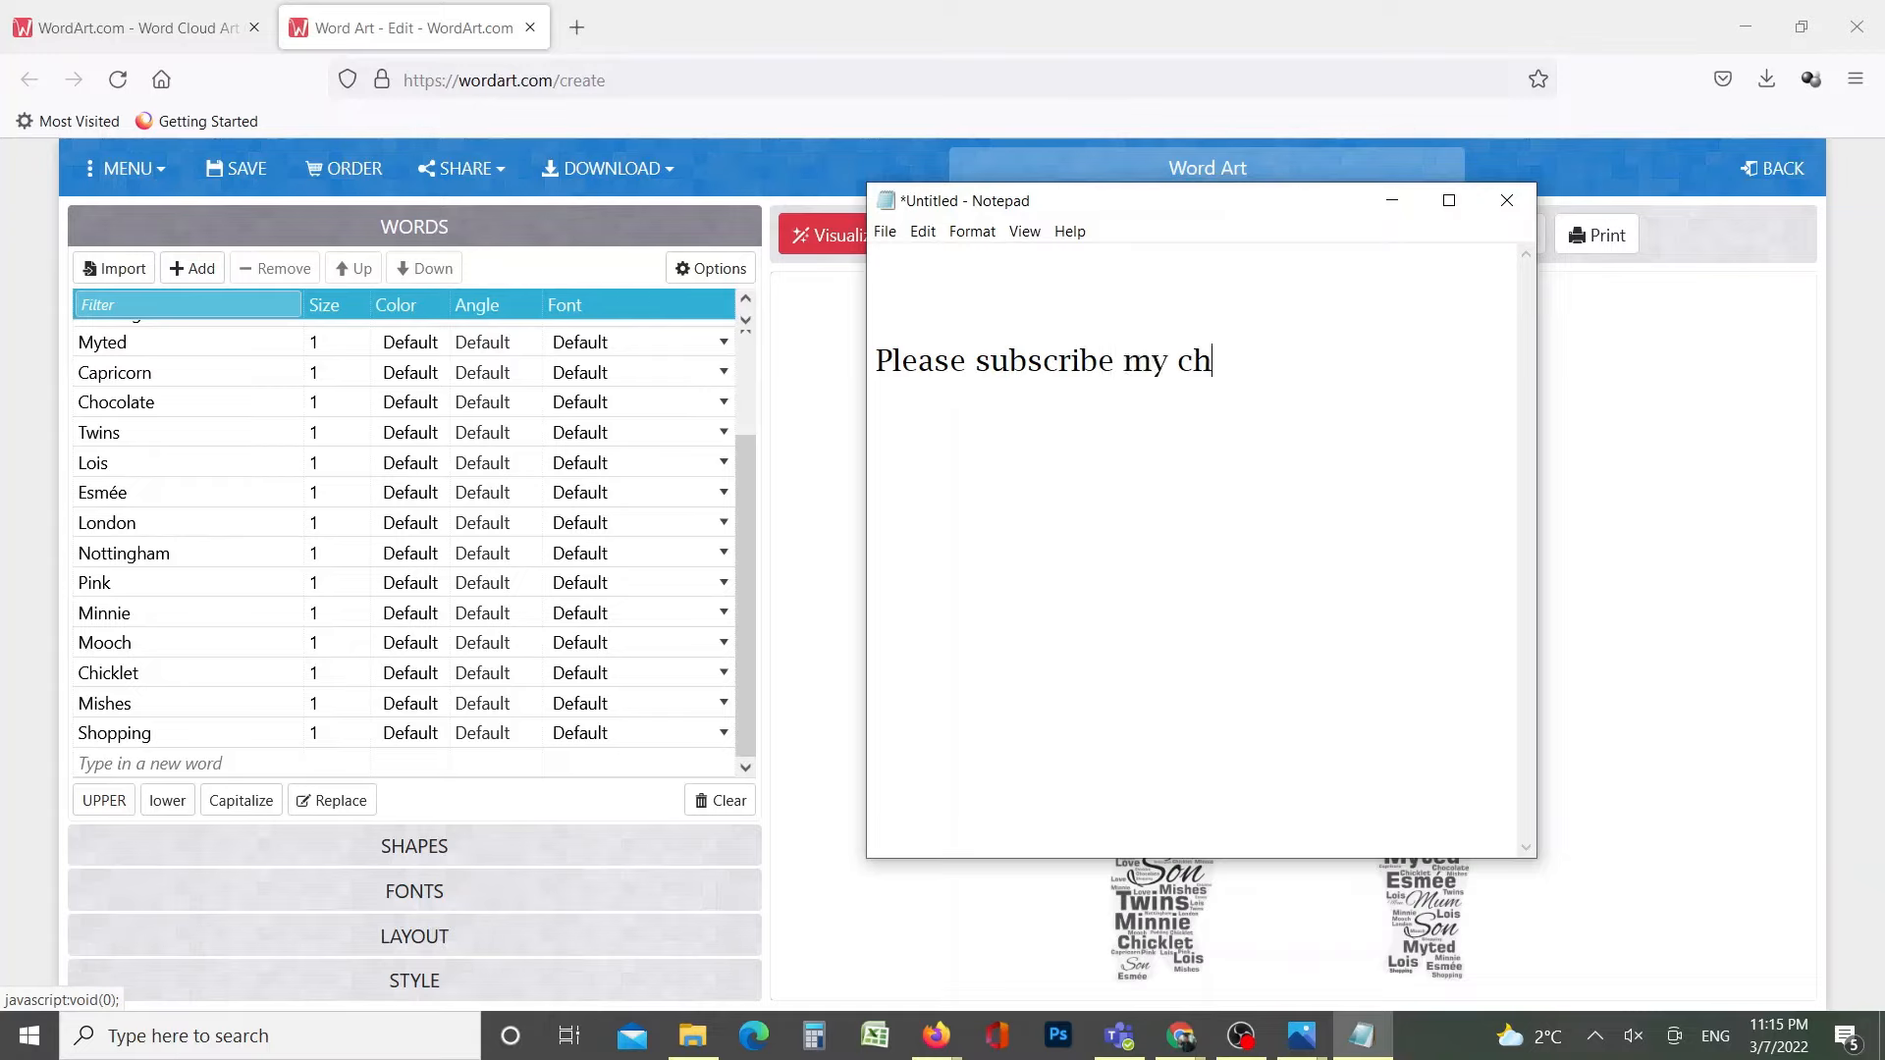
{"action": "type", "text": "ann"}
Add "Have a nice day!" below the subscribe line, leaving blank space between the two lines
{"action": "key", "text": "Return"}
{"action": "key", "text": "Return"}
{"action": "type", "text": "Have a n"}
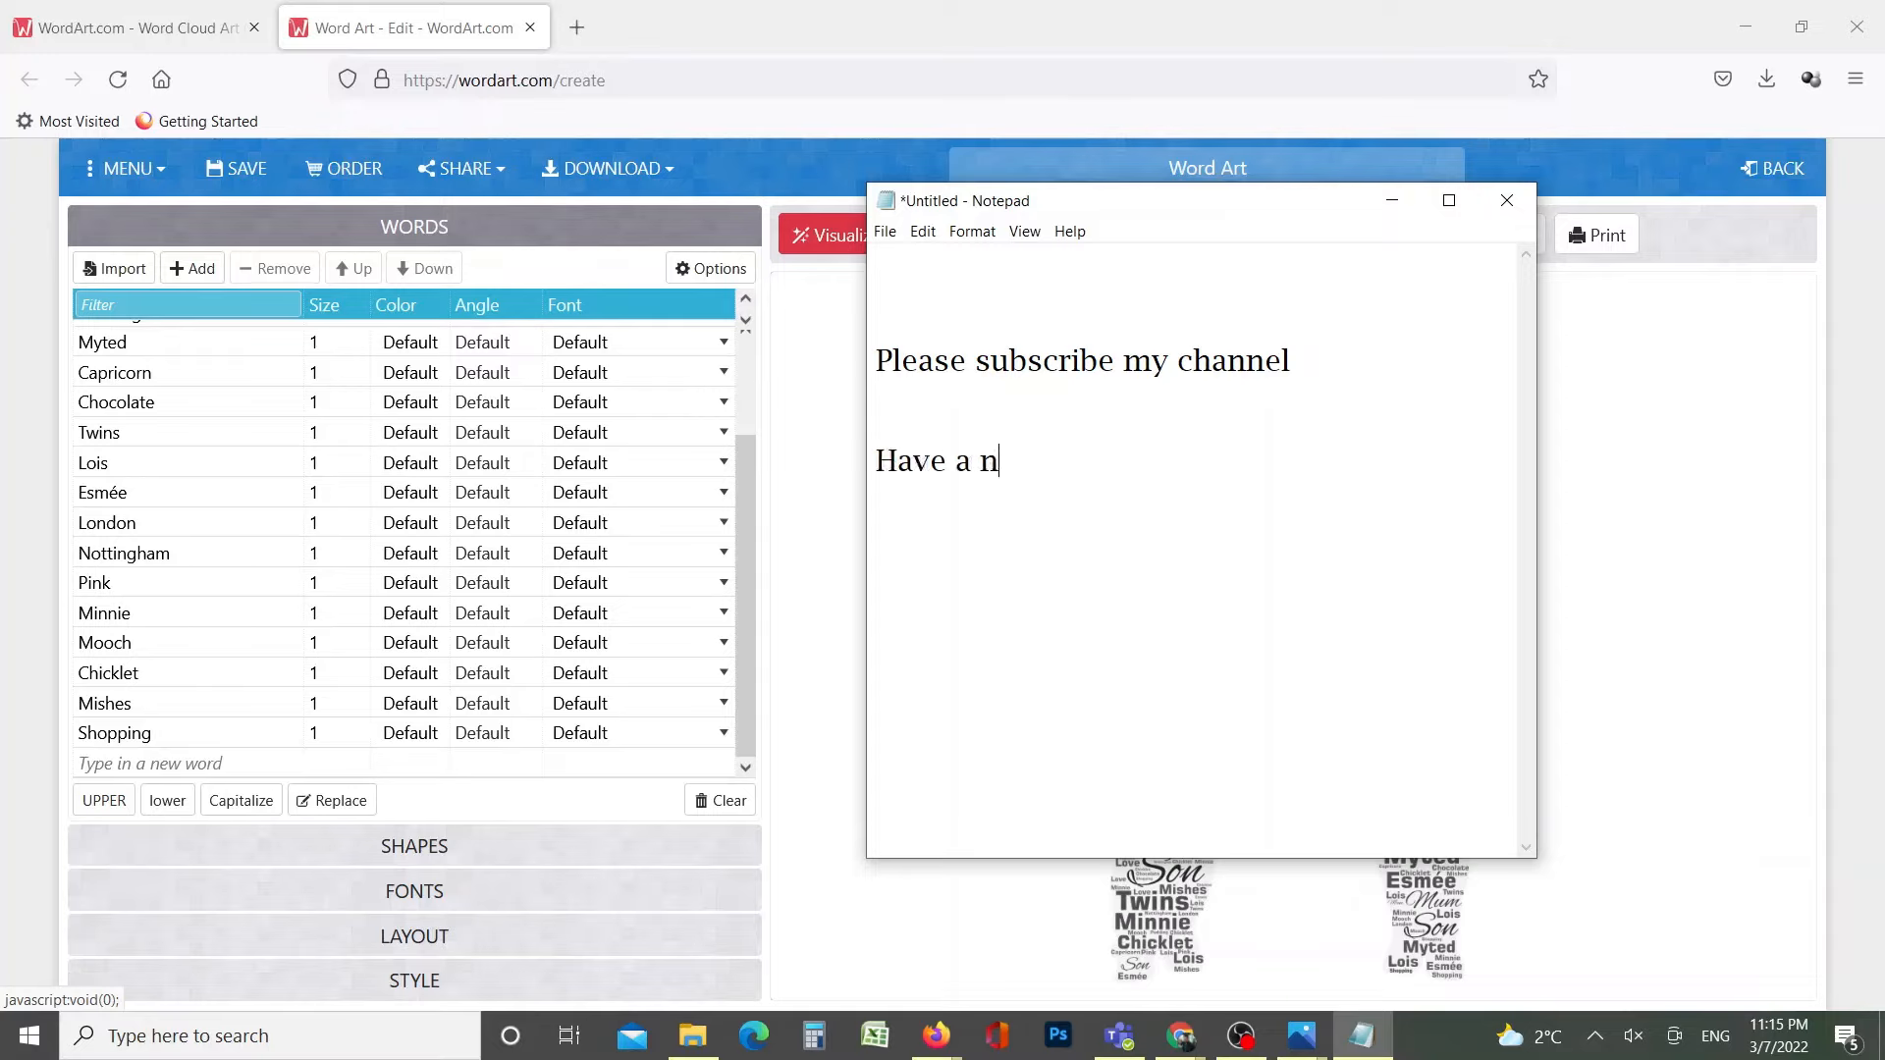
{"action": "type", "text": "ice day!"}
{"action": "left_click", "coordinate": [1240, 1036]}
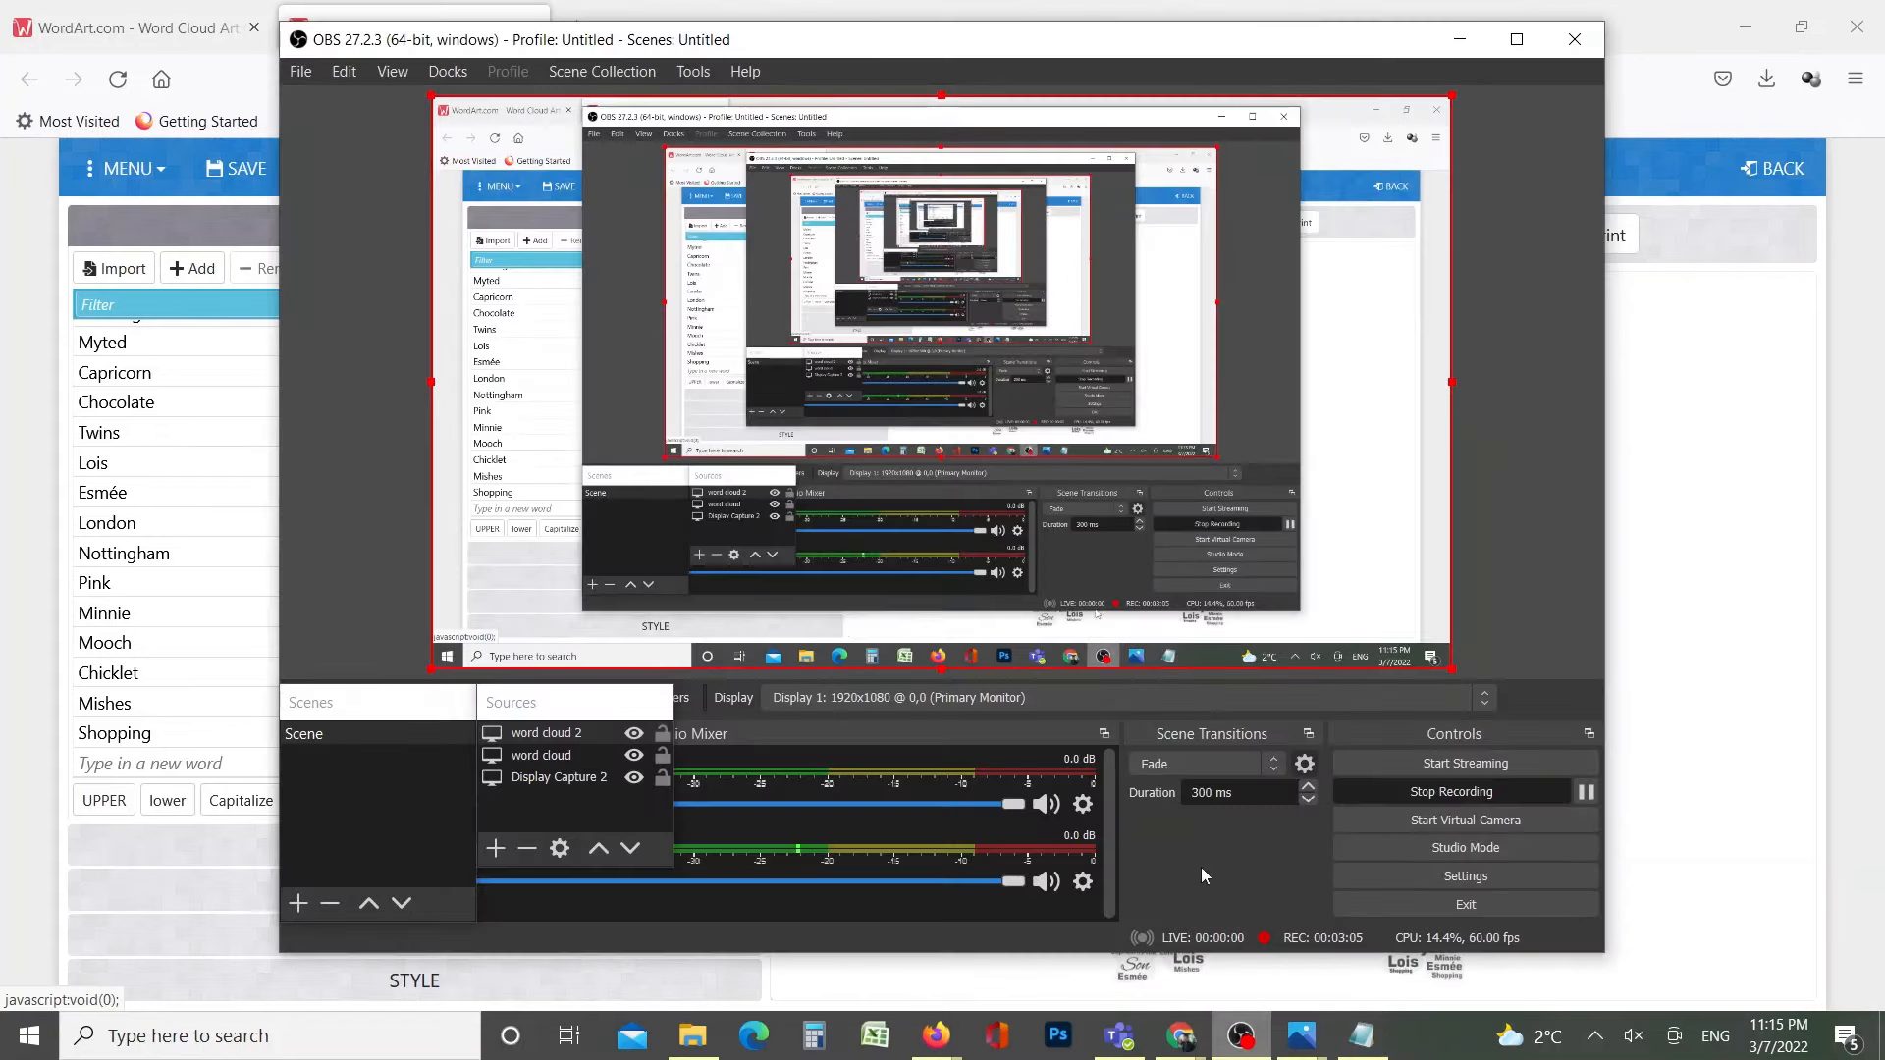